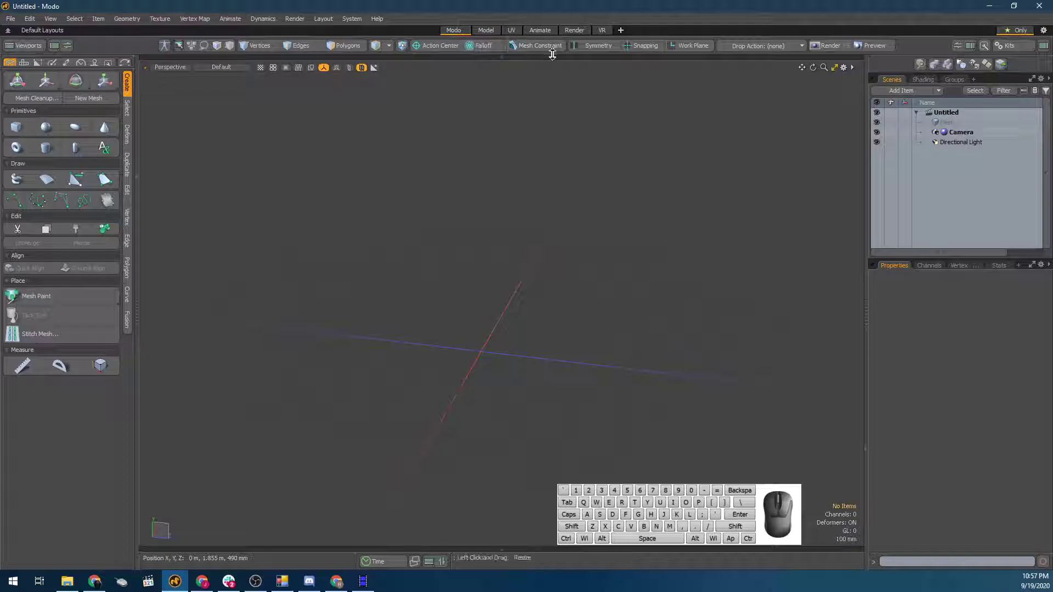
Add a 1 m unit cube at the origin of the empty scene
key("alt")
left_click_drag(648, 189, 602, 137, "alt")
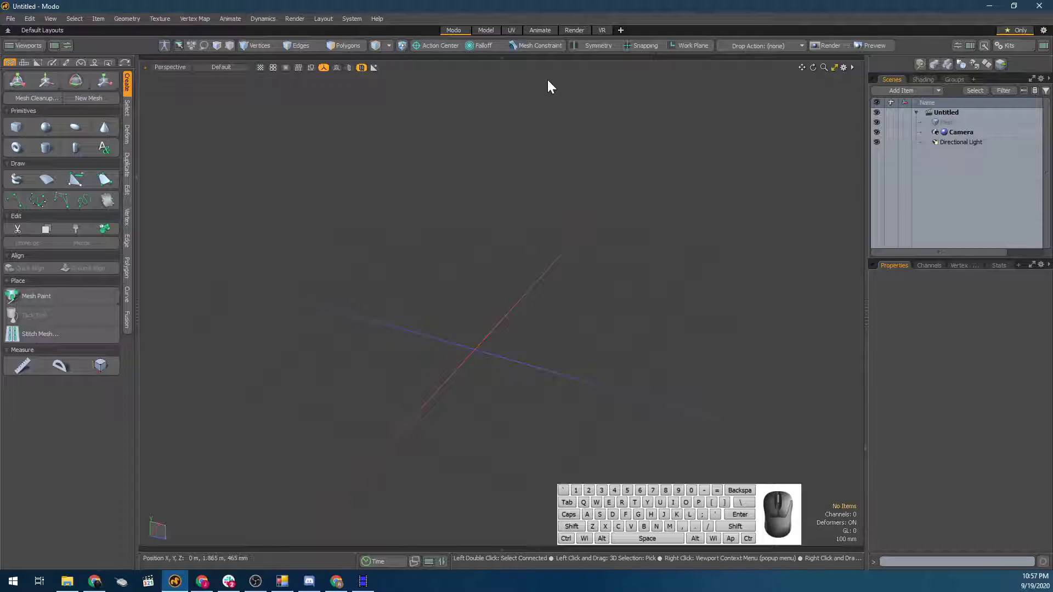
key("shift")
left_click(26, 127, "shift")
left_click_drag(397, 258, 444, 268, "alt")
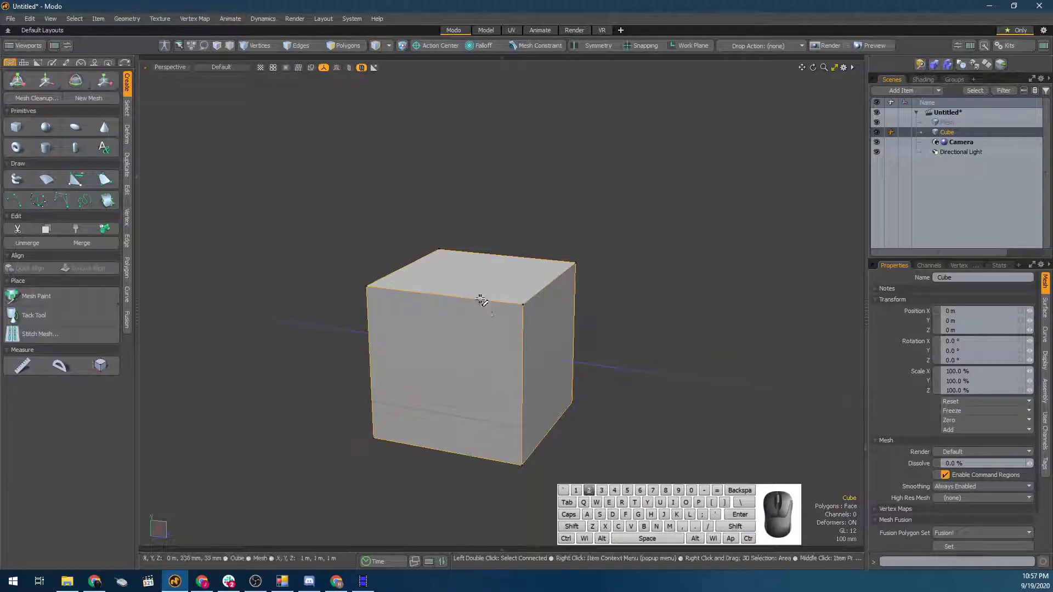
Loop-slice the cube evenly in both horizontal directions to divide the top face into a ten-by-ten grid
left_click(453, 296)
key("alt+c")
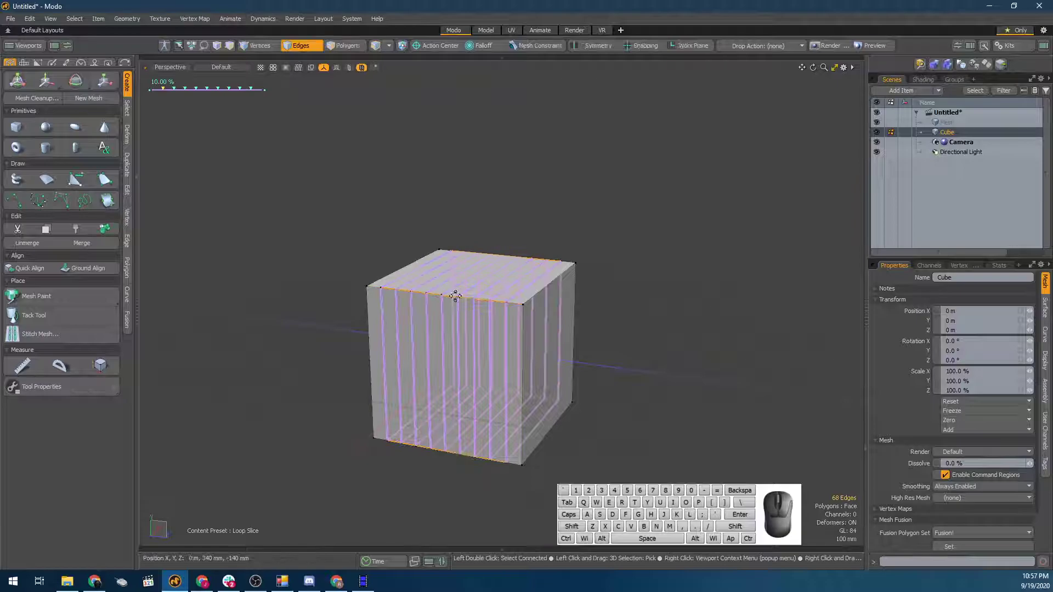
left_click_drag(594, 326, 416, 305, "alt")
key("alt+c")
left_click(125, 193)
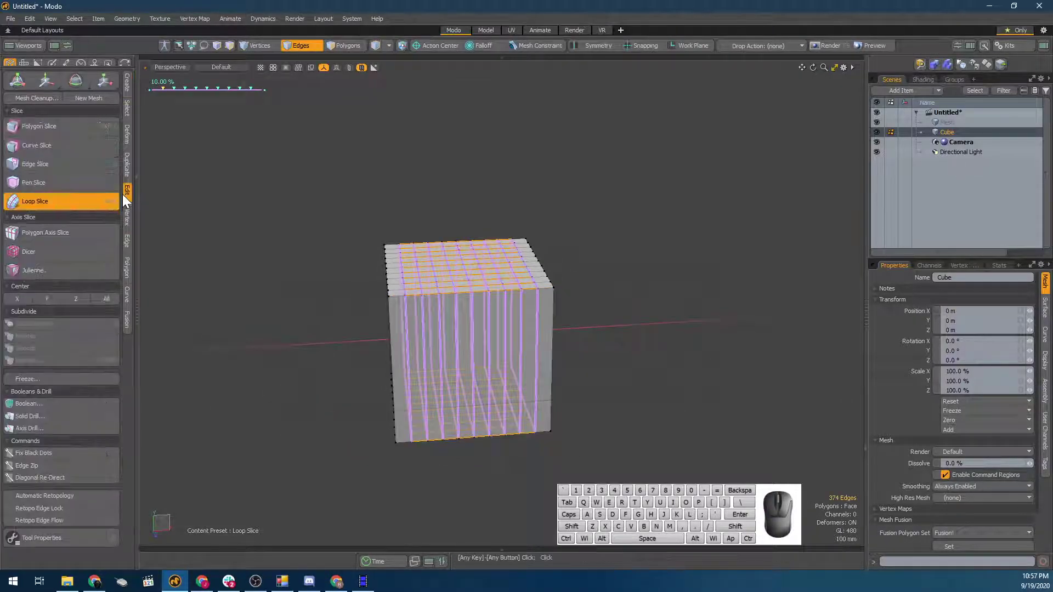
left_click_drag(416, 241, 489, 279, "alt")
left_click_drag(545, 256, 404, 287, "alt")
Loop-slice the cube evenly along its vertical corner edge into ten horizontal rows
key("2")
left_click(472, 364)
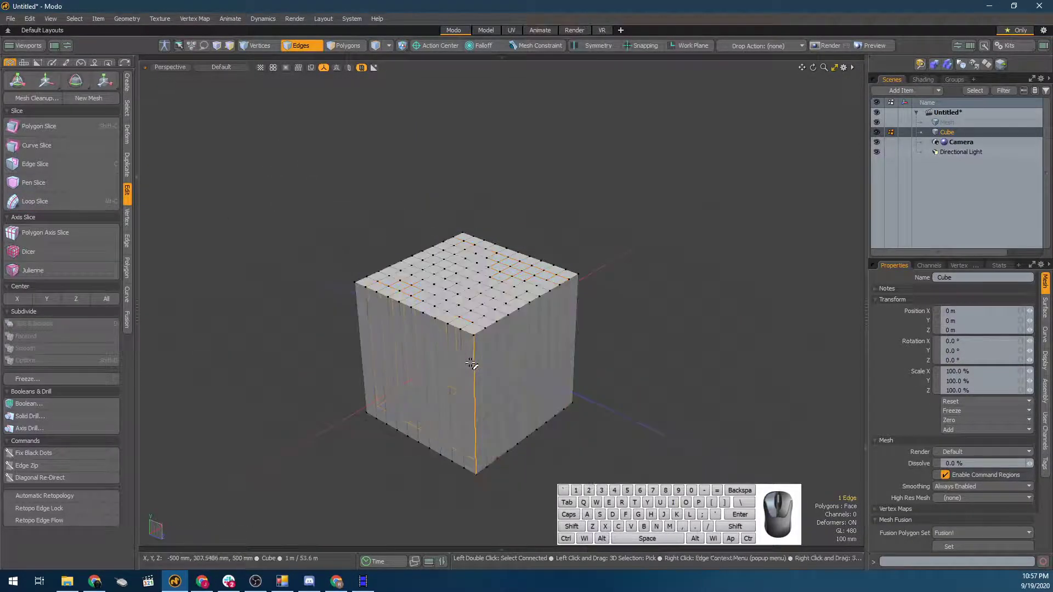
left_click_drag(471, 364, 466, 343, "alt")
left_click(35, 201)
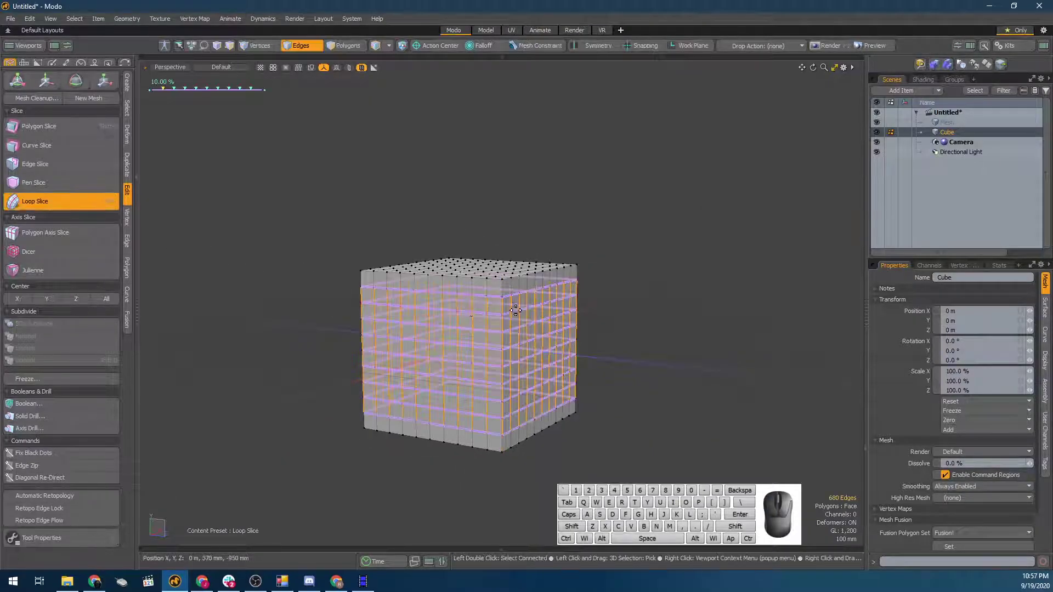
key("space")
Examine the cube's subdivided mesh from several angles, both as a whole item and by its polygons
left_click_drag(420, 165, 439, 199, "alt")
left_click(411, 196)
key("5")
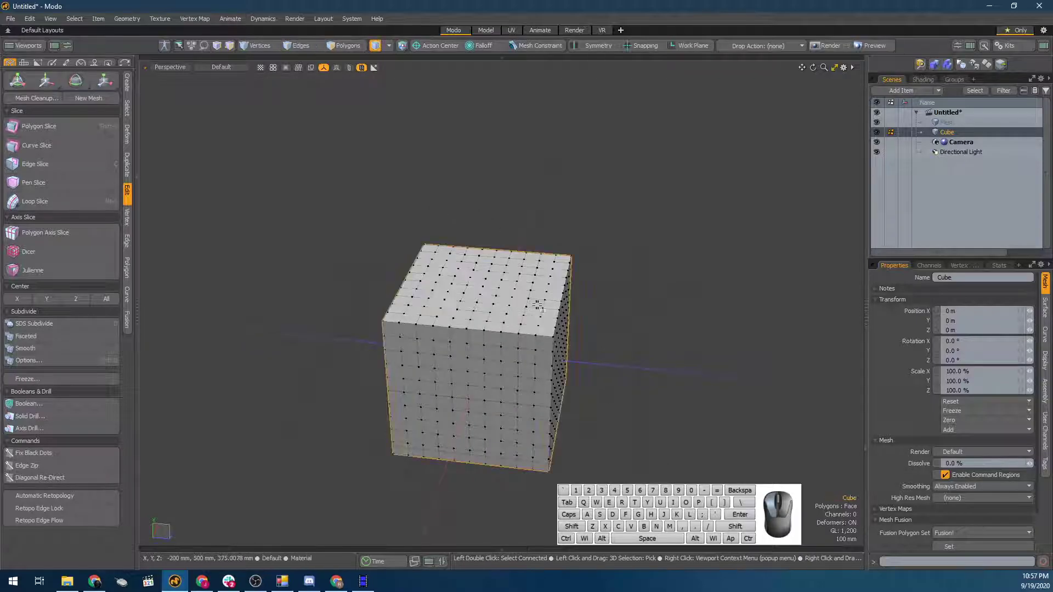
left_click(537, 317)
scroll(537, 317, "up", 3)
mouse_move(536, 317)
left_mouse_down("alt")
mouse_move(521, 314)
mouse_move(540, 303)
left_mouse_up("alt")
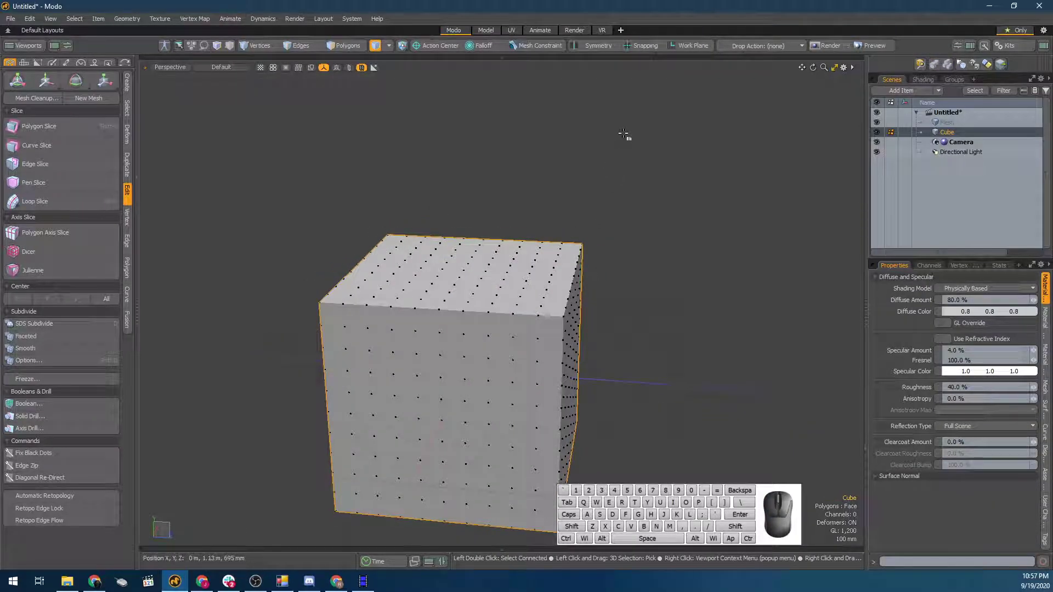
key("3")
mouse_move(647, 242)
left_mouse_down("alt")
mouse_move(627, 237)
mouse_move(538, 301)
mouse_move(556, 326)
mouse_move(667, 263)
mouse_move(559, 238)
mouse_move(662, 229)
left_mouse_up("alt")
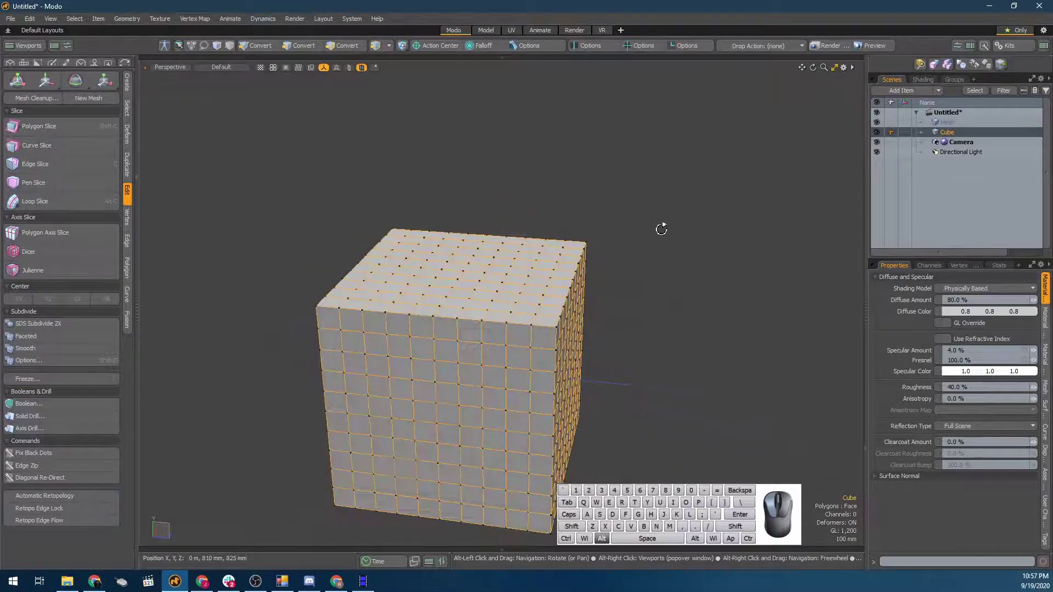
left_click(696, 202)
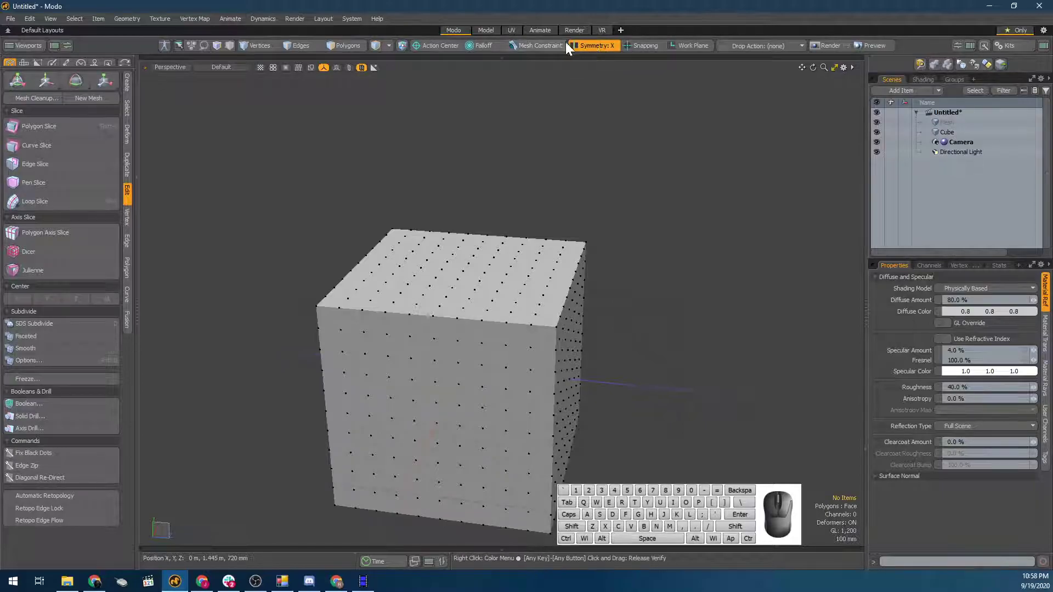
Open the floating symmetry options beside the cube and set symmetry on with the X axis
key("alt")
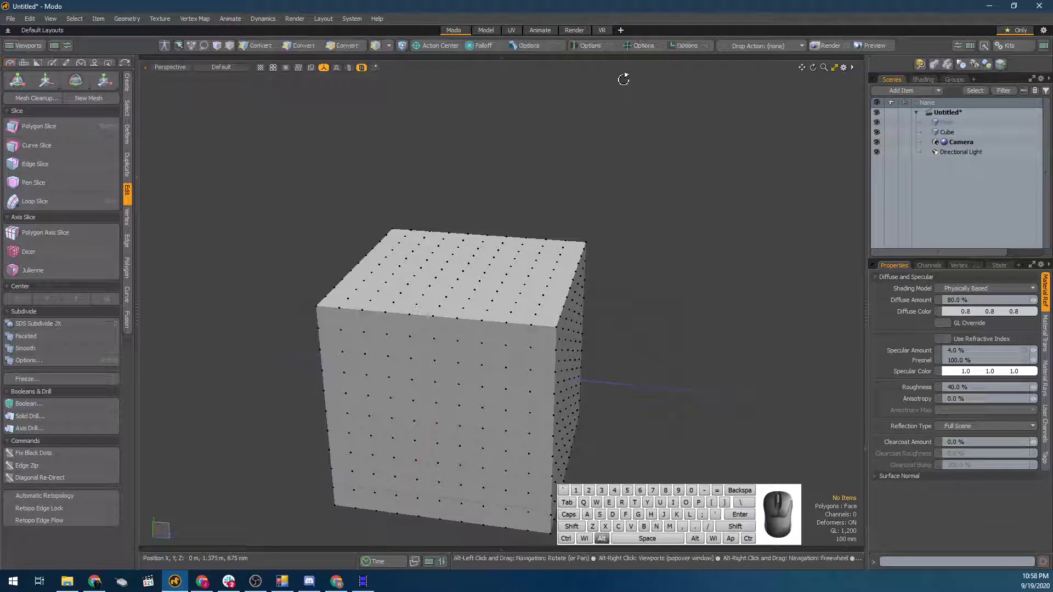
left_click(590, 47, "alt")
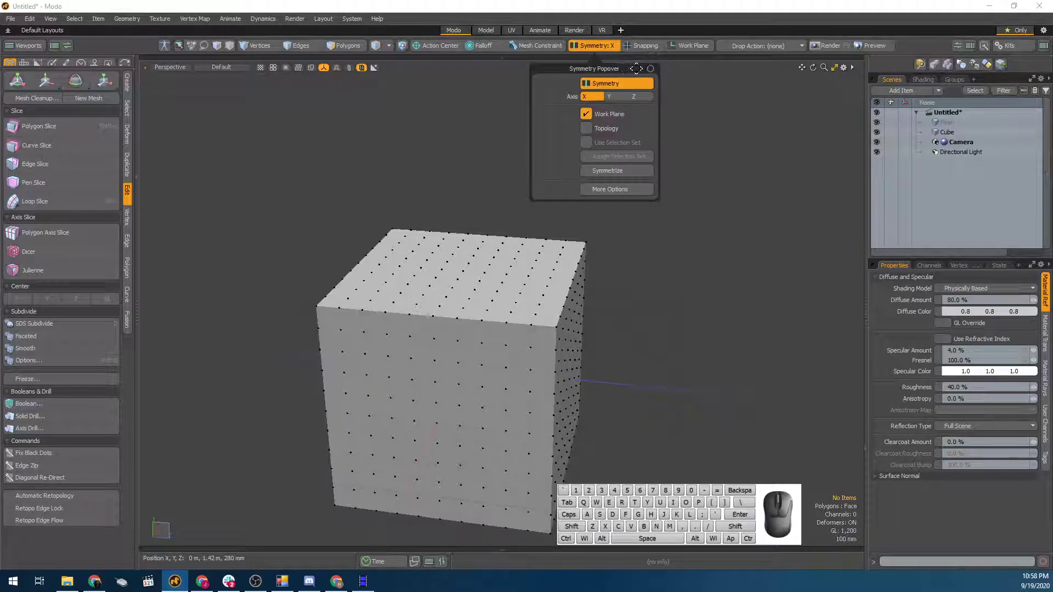
left_click_drag(635, 68, 812, 123)
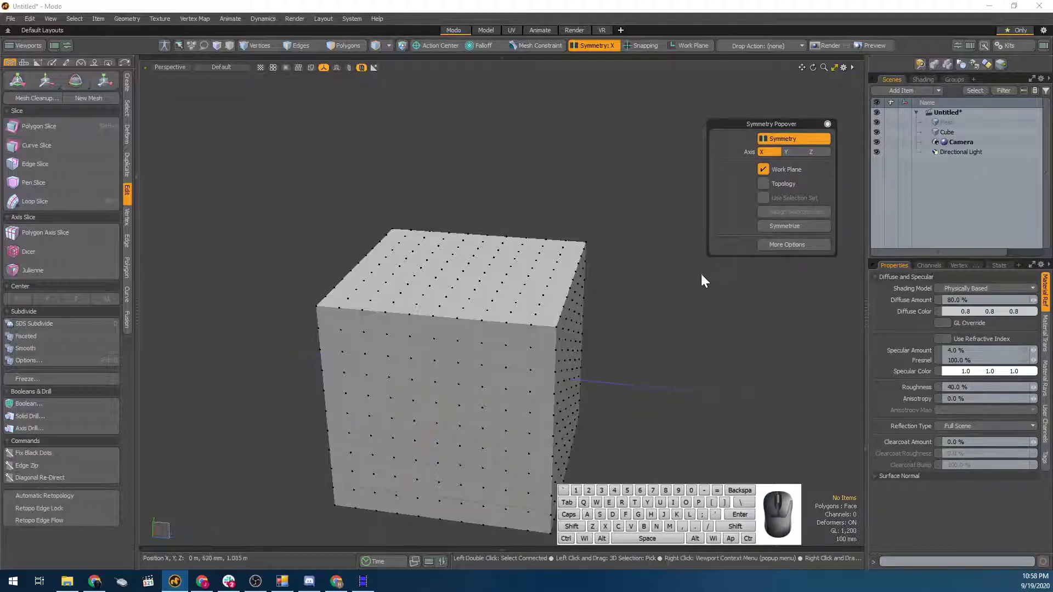
left_click(794, 139)
left_click(794, 140)
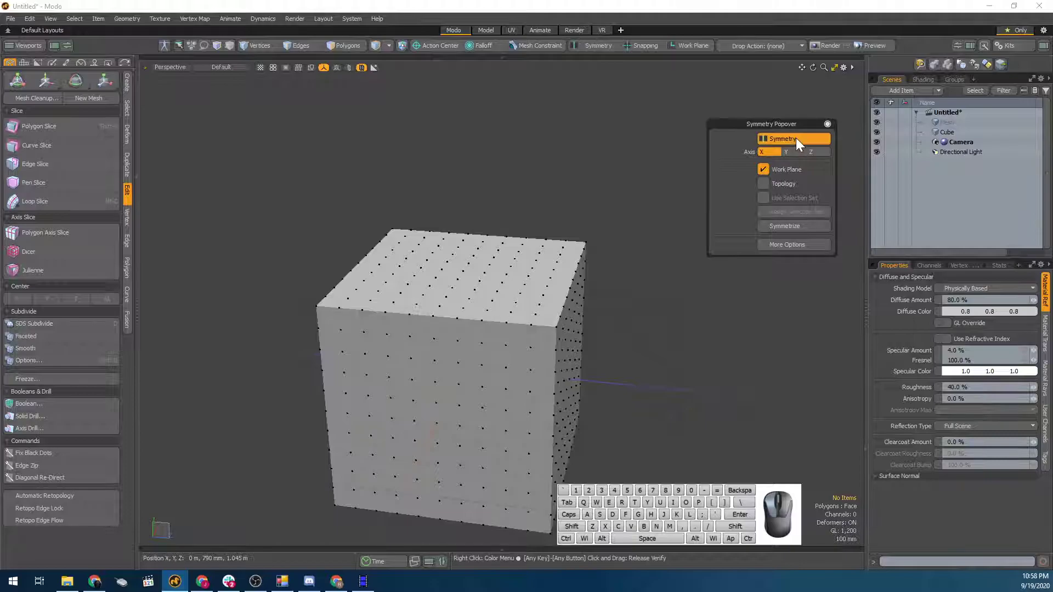
left_click(819, 153)
left_click(763, 152)
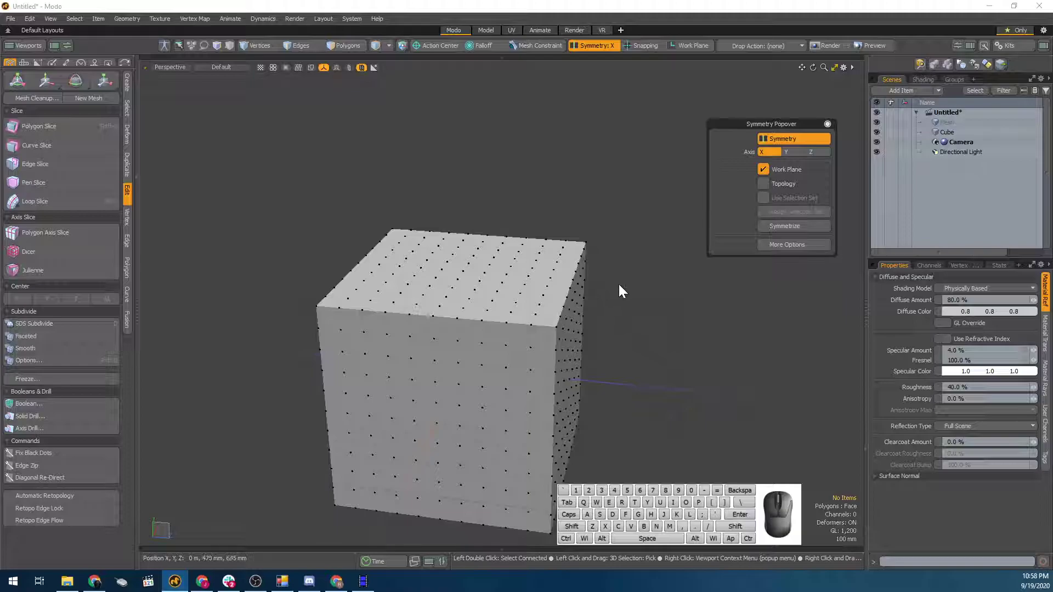
Select a small central polygon patch on an X-facing side under symmetry, growing and shrinking the selection by two levels
left_click_drag(647, 258, 404, 289, "alt")
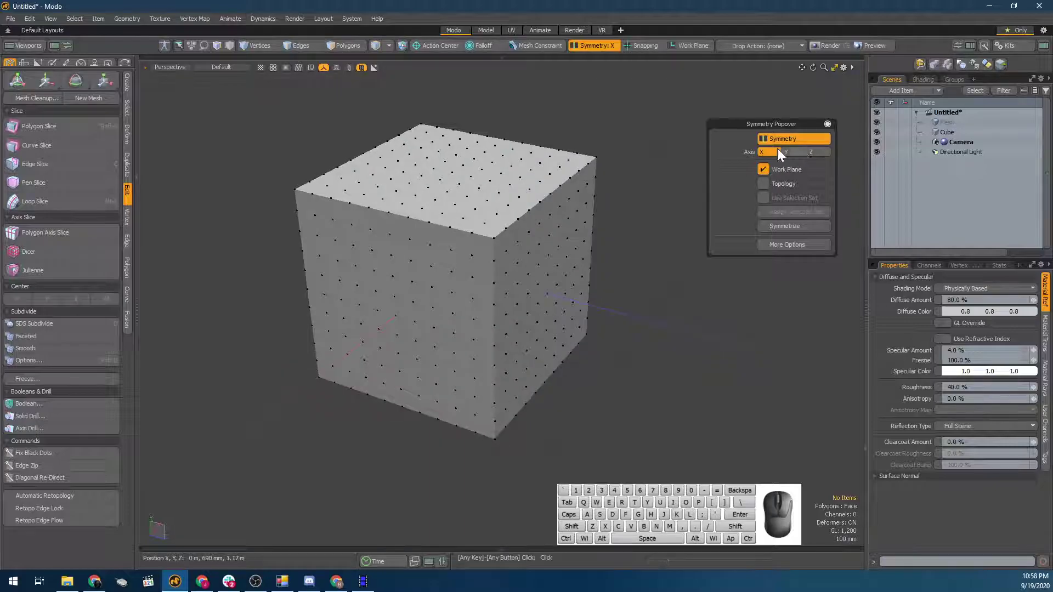
left_click_drag(348, 321, 402, 298, "alt")
left_click_drag(578, 298, 353, 430, "alt")
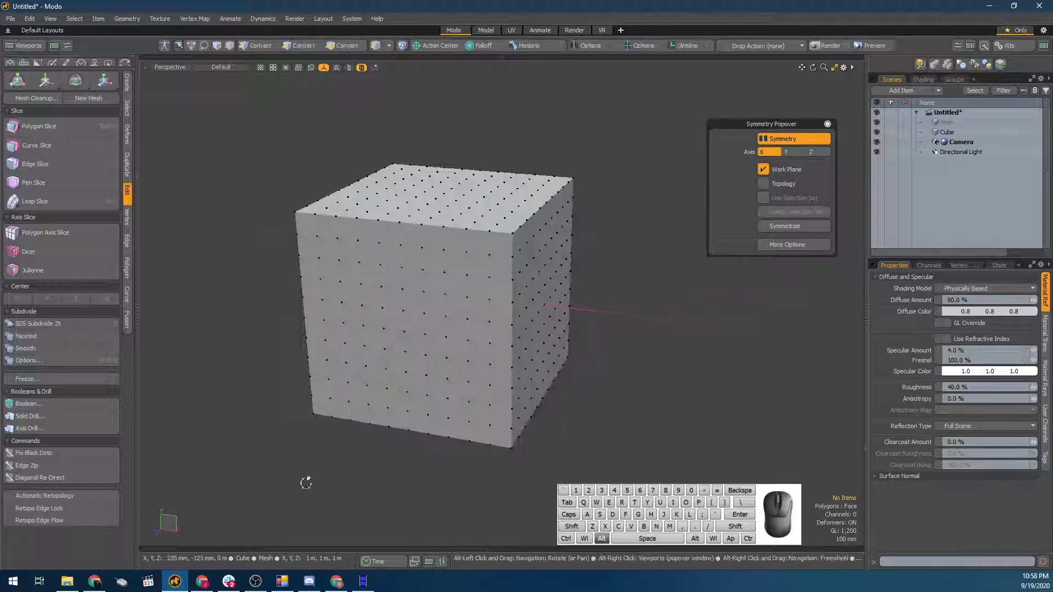
key("3")
left_click_drag(557, 265, 546, 296, "alt")
left_click(540, 299)
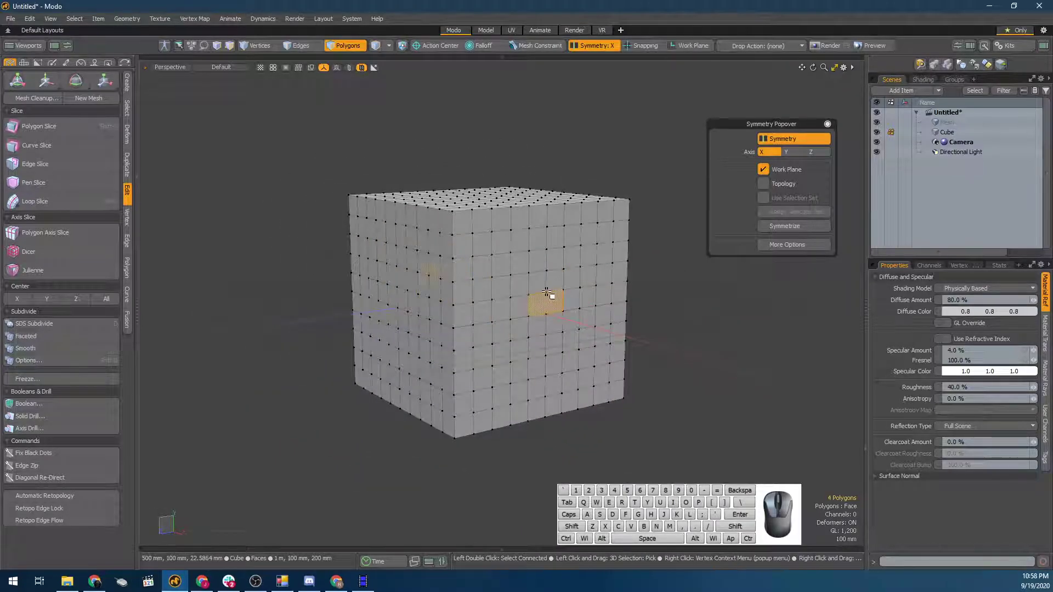
key("shift+Up")
key("shift+Up")
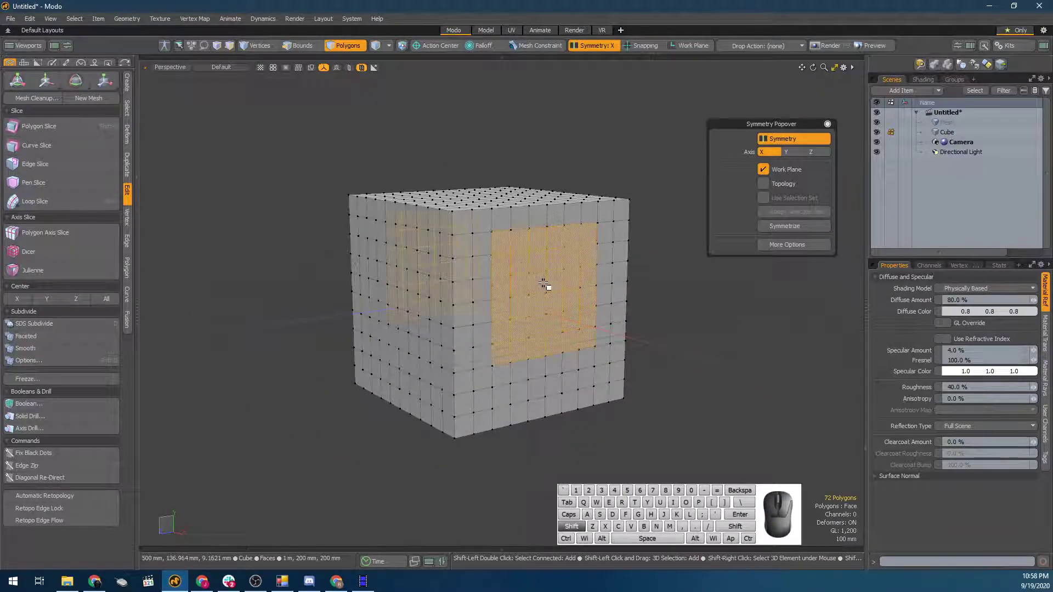
left_click_drag(542, 284, 513, 362, "alt")
key("shift+Down")
key("shift+Down")
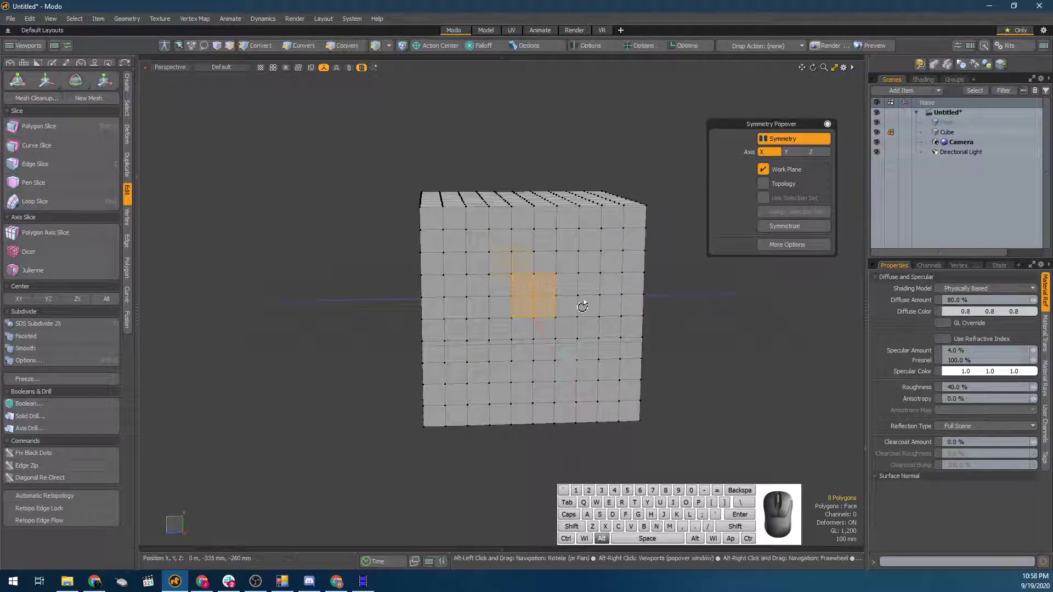
Try a symmetrical selection of alternating polygons along one horizontal row around the cube
left_click_drag(577, 306, 561, 310, "alt")
left_click(442, 311)
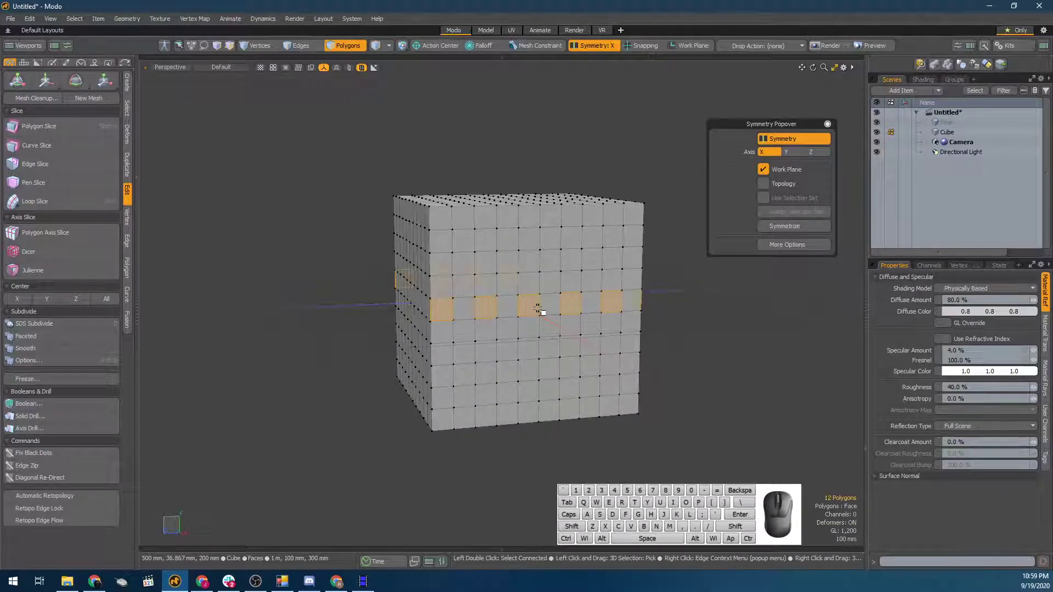
left_click(516, 282, "shift")
left_click_drag(517, 282, 353, 291, "alt")
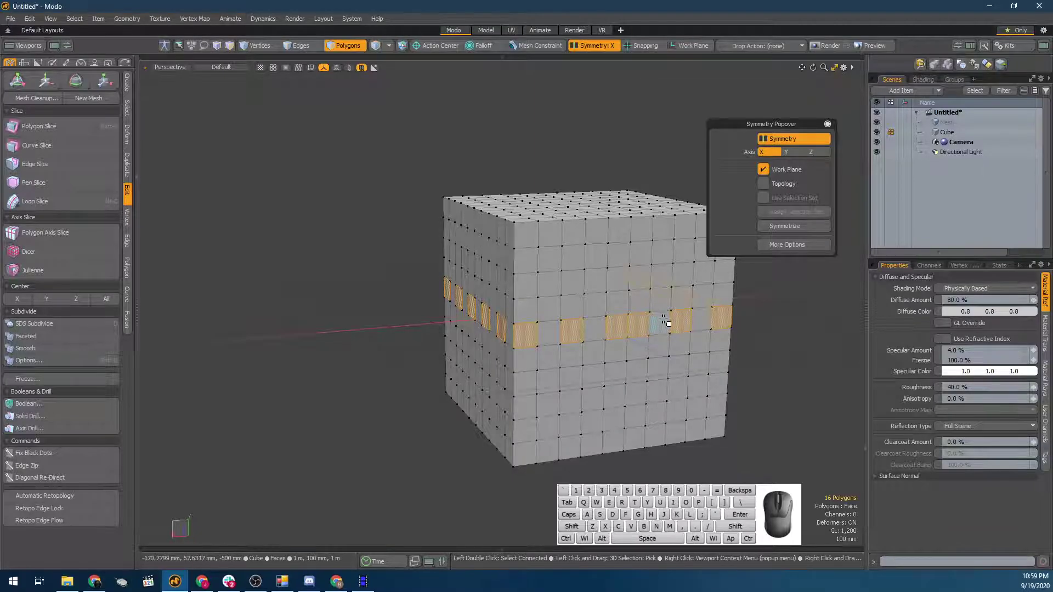
Select the central two-by-two polygons on the X-facing sides and grow the selection to a six-by-six patch
mouse_move(663, 319)
left_mouse_down()
mouse_move(779, 341)
mouse_move(492, 323)
mouse_move(651, 336)
left_mouse_up()
left_click(650, 336)
mouse_move(536, 346)
left_mouse_down("alt")
mouse_move(524, 305)
mouse_move(539, 299)
mouse_move(609, 327)
left_mouse_up("alt")
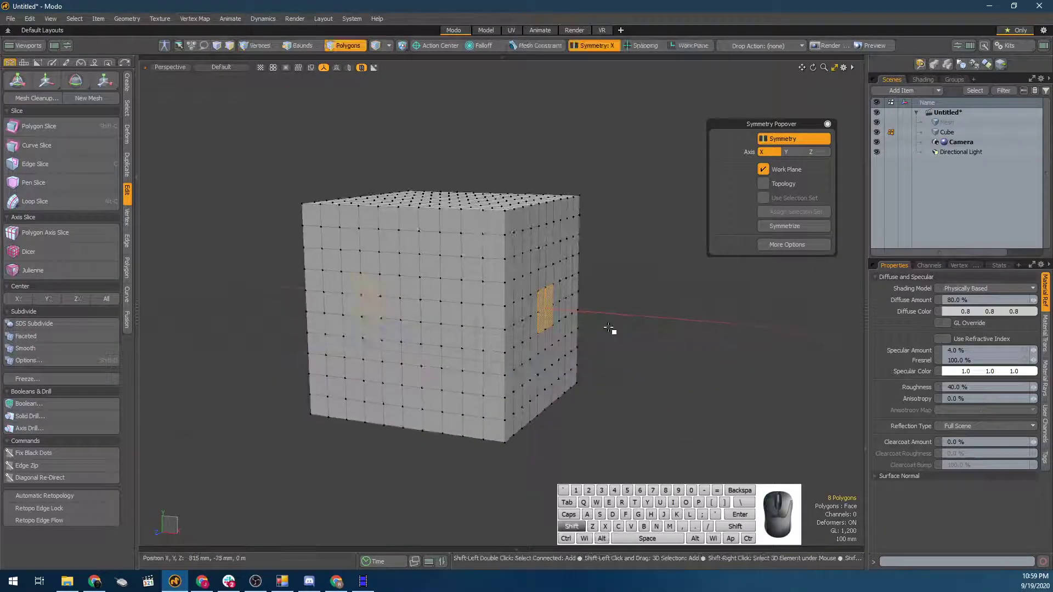
key("shift+Up")
key("shift+Up")
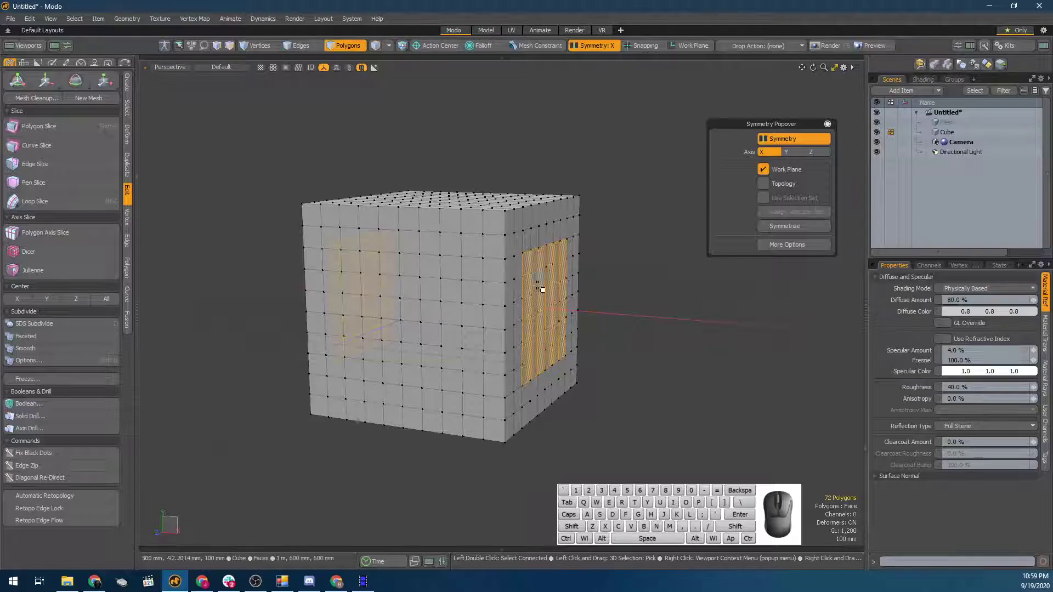
Bevel the selected patches outward from both X-facing sides of the cube, with a slight inset at their end faces
key("b")
mouse_move(601, 329)
left_mouse_down("alt")
mouse_move(602, 353)
mouse_move(602, 314)
mouse_move(583, 307)
mouse_move(630, 331)
mouse_move(604, 336)
left_mouse_up("alt")
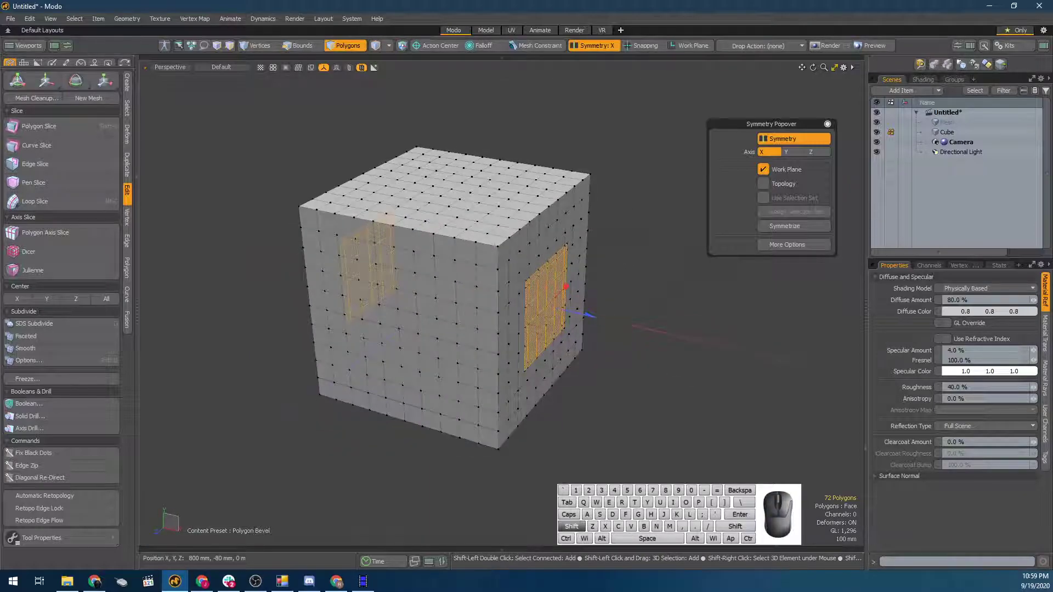
left_click_drag(591, 317, 611, 305)
left_click_drag(685, 357, 593, 308, "alt")
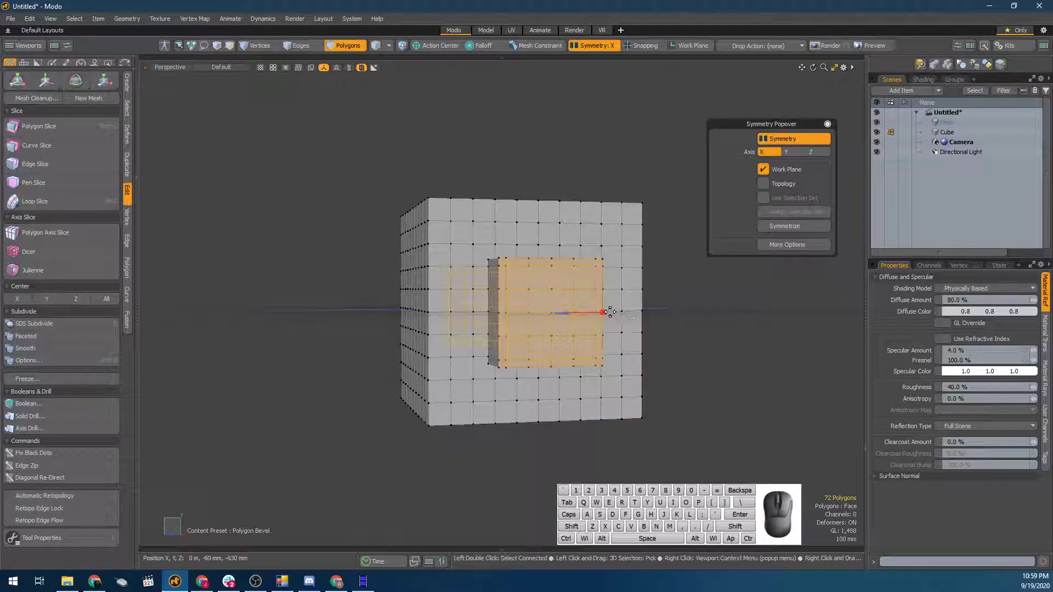
left_click_drag(604, 312, 602, 312)
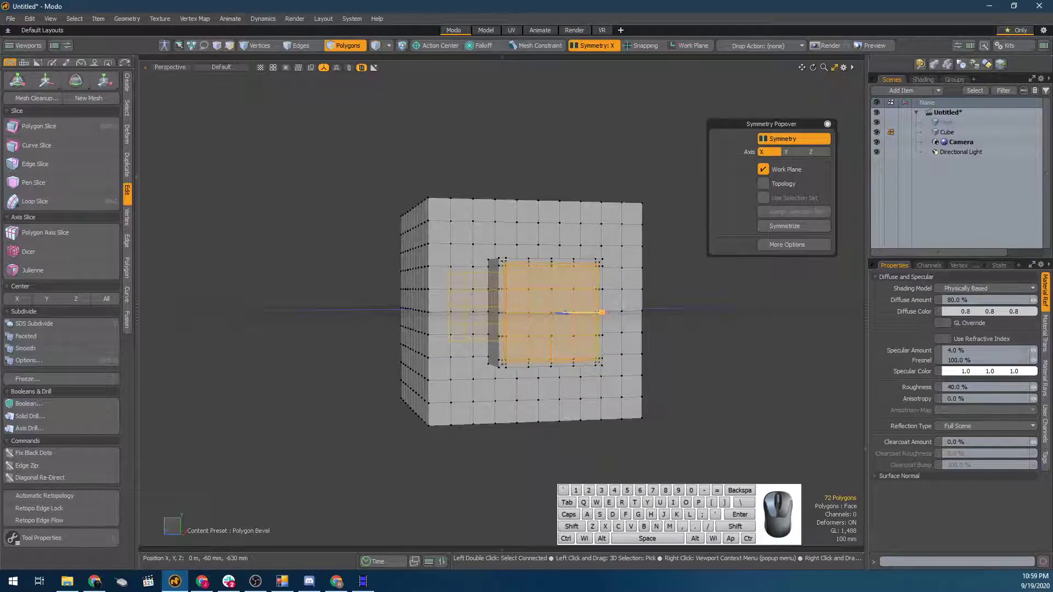
left_click_drag(604, 311, 691, 351, "alt")
left_click_drag(630, 329, 567, 303)
Scale down the end faces of both side protrusions and clear the selection in vertex mode
key("q")
key("r")
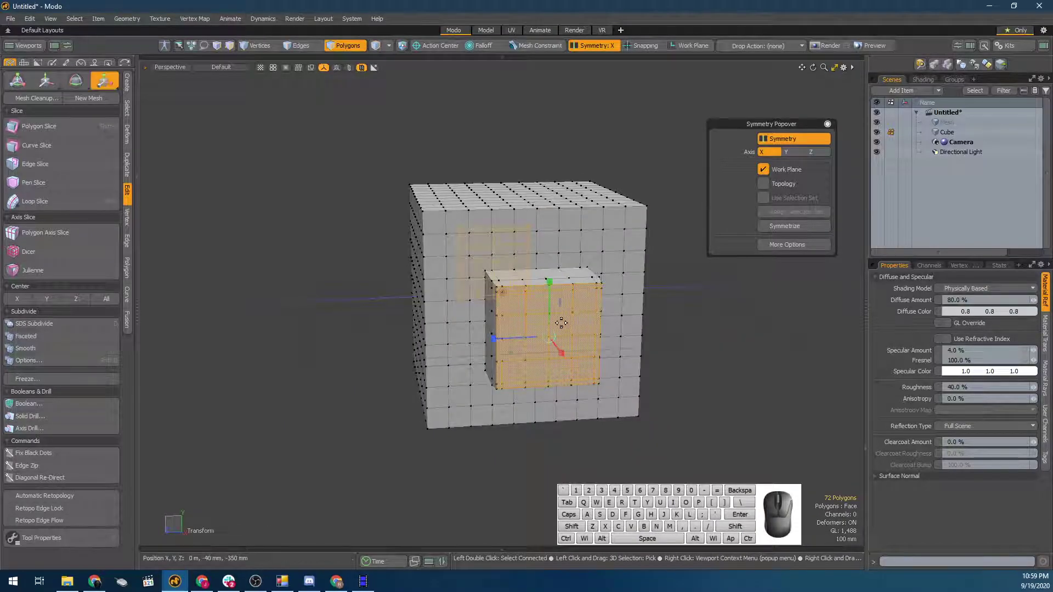
left_click_drag(501, 293, 649, 296)
key("q")
left_click_drag(411, 285, 510, 307, "alt")
key("1")
left_click(607, 314)
left_click_drag(607, 314, 472, 336, "alt")
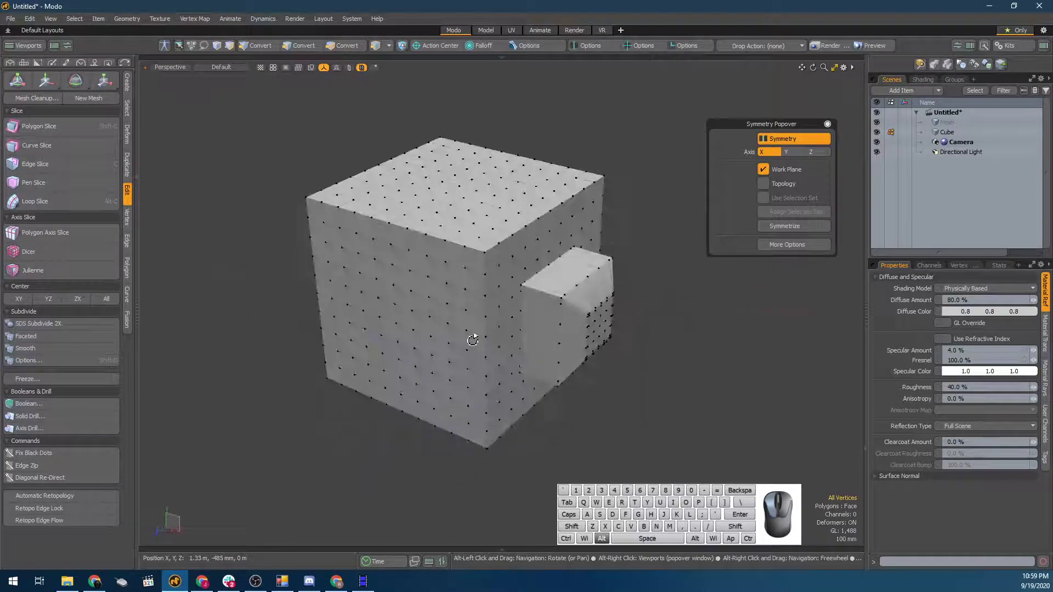
Switch symmetry to the Y axis and delete a rectangular polygon patch from the cube's upper and lower faces
left_click(786, 150)
left_click_drag(469, 217, 486, 233, "alt")
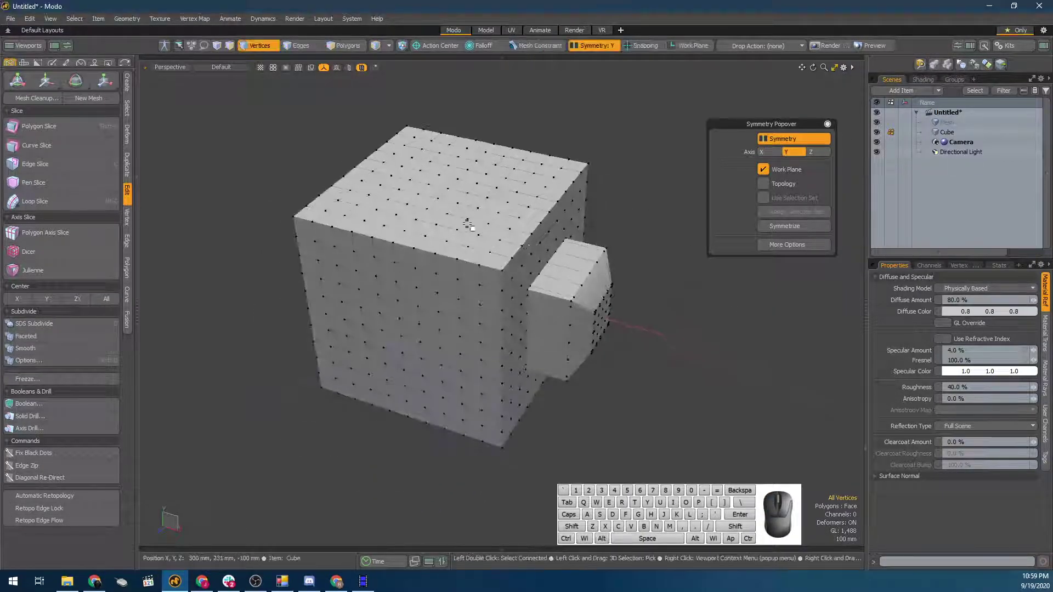
key("3")
left_click_drag(444, 180, 422, 185)
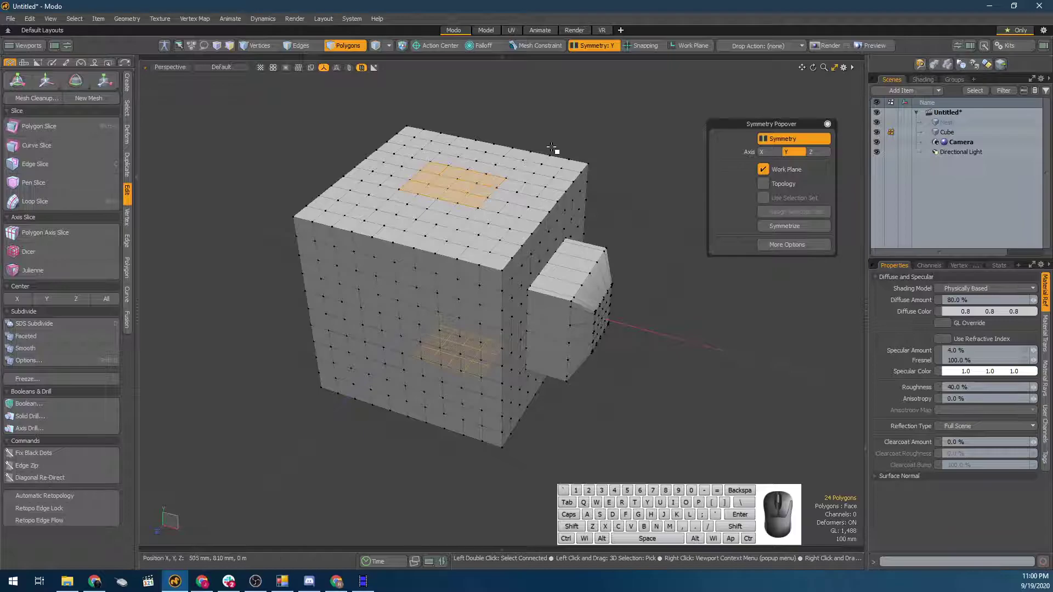
left_click_drag(520, 184, 500, 88, "alt")
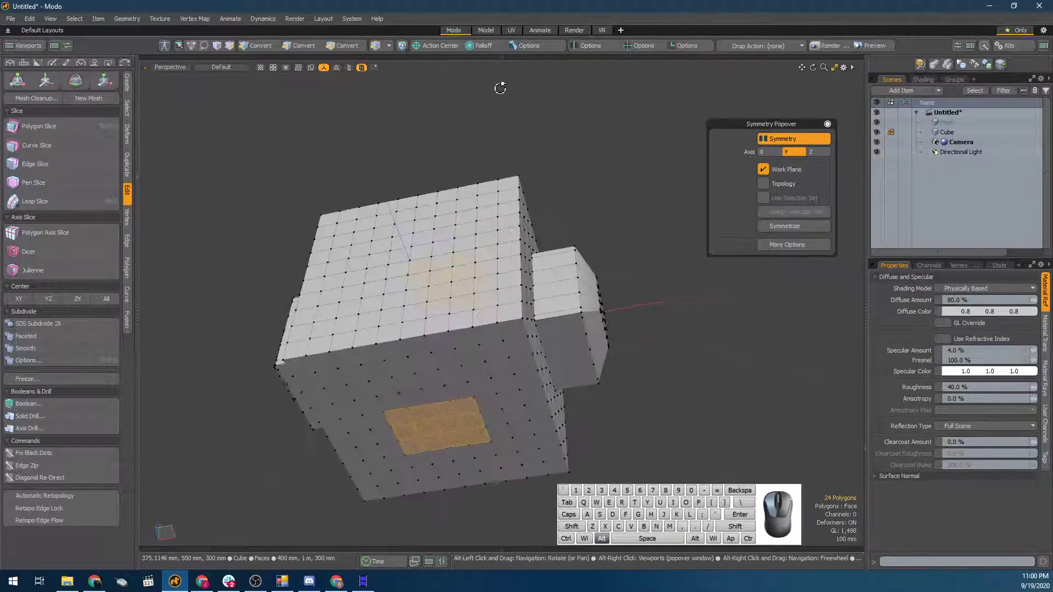
left_click(503, 169)
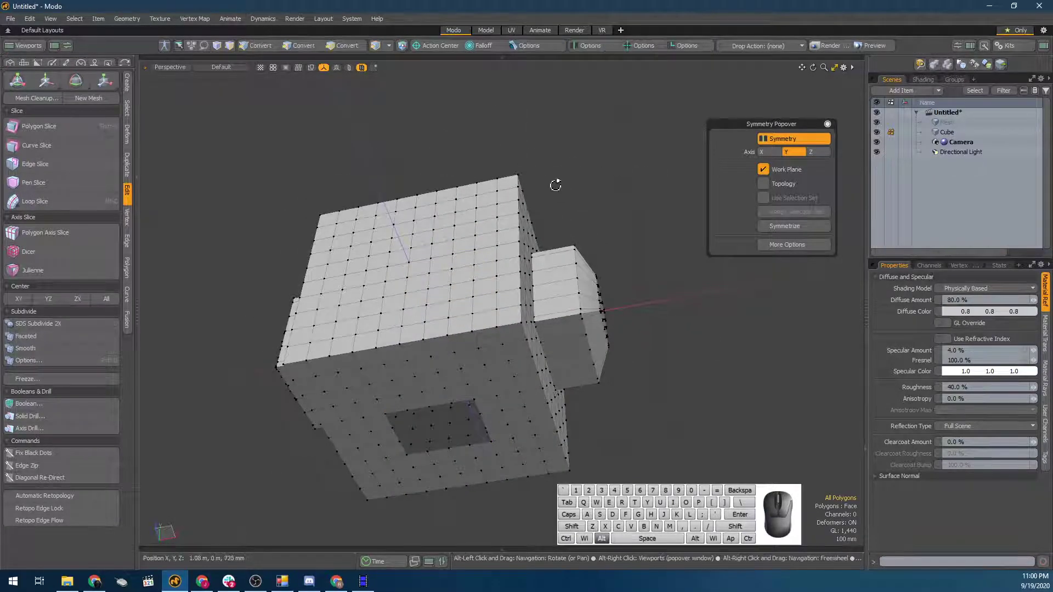
Switch symmetry to the Z axis and select a small group of polygons near the centre of the cube's Z-facing sides
left_click_drag(558, 177, 458, 276, "alt")
left_click(813, 152)
left_click_drag(630, 189, 549, 284, "alt")
left_click_drag(386, 282, 390, 314)
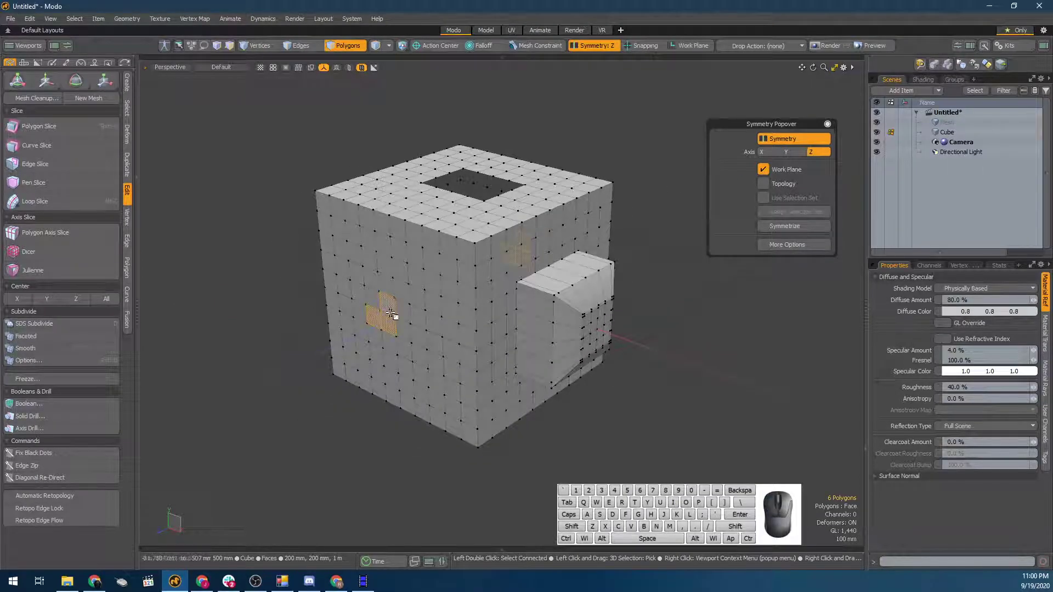
Scale the diamond-shaped vertex patches on both Z-facing sides inward toward their centres
key("1")
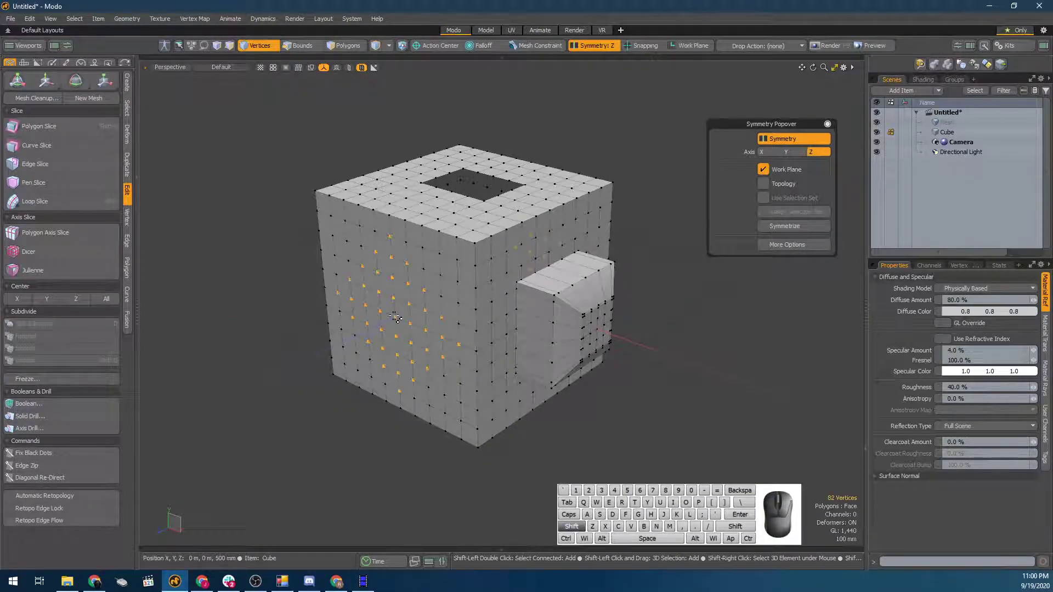
mouse_move(395, 316)
left_mouse_down("alt")
mouse_move(486, 277)
mouse_move(453, 294)
mouse_move(462, 299)
mouse_move(242, 282)
mouse_move(419, 330)
mouse_move(462, 327)
mouse_move(386, 323)
left_mouse_up("alt")
key("y")
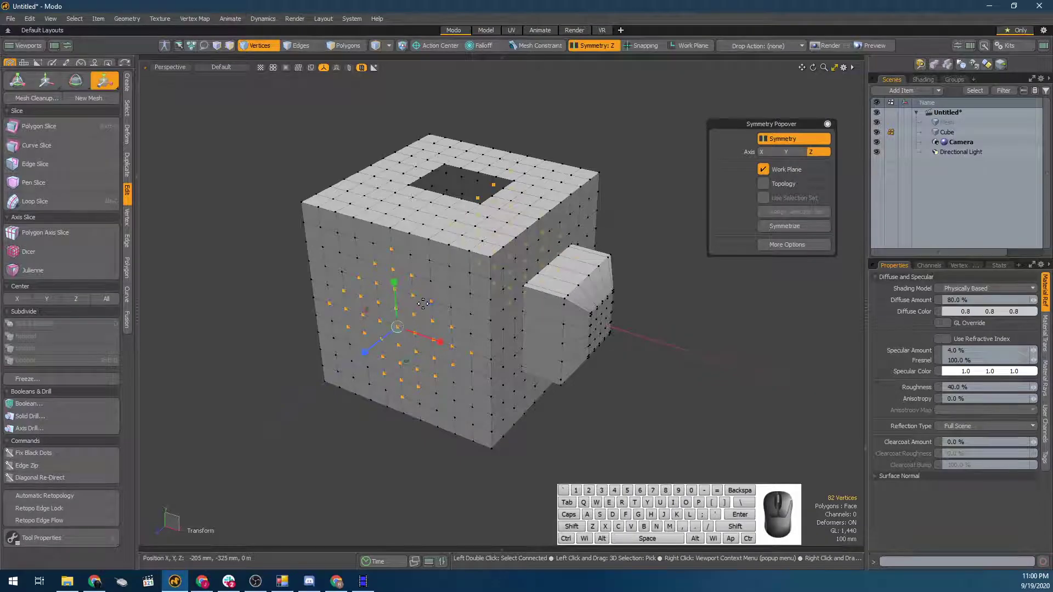
left_click_drag(429, 306, 453, 275, "alt")
key("3")
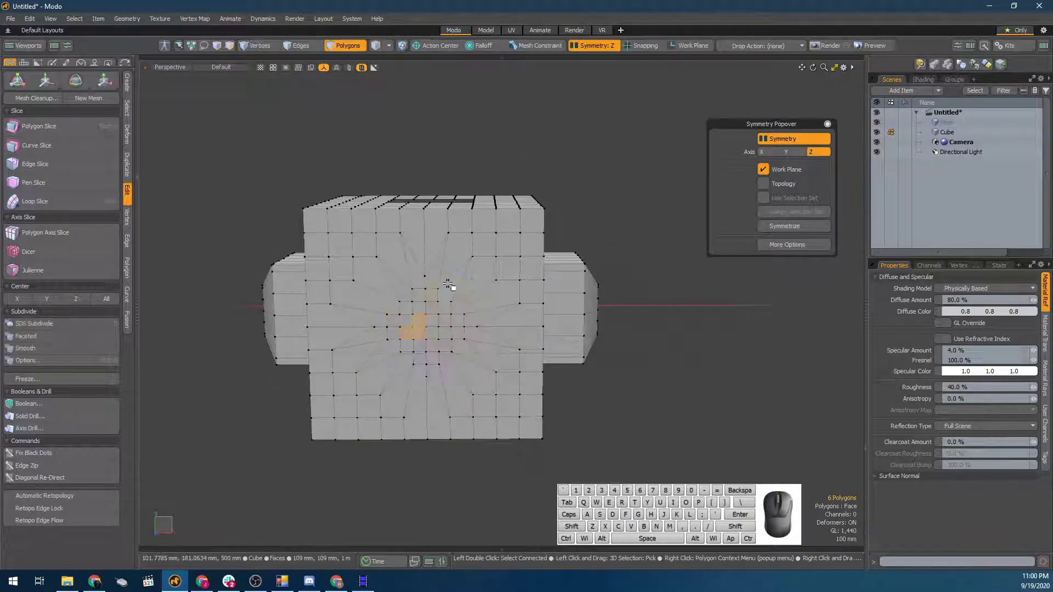
key("1")
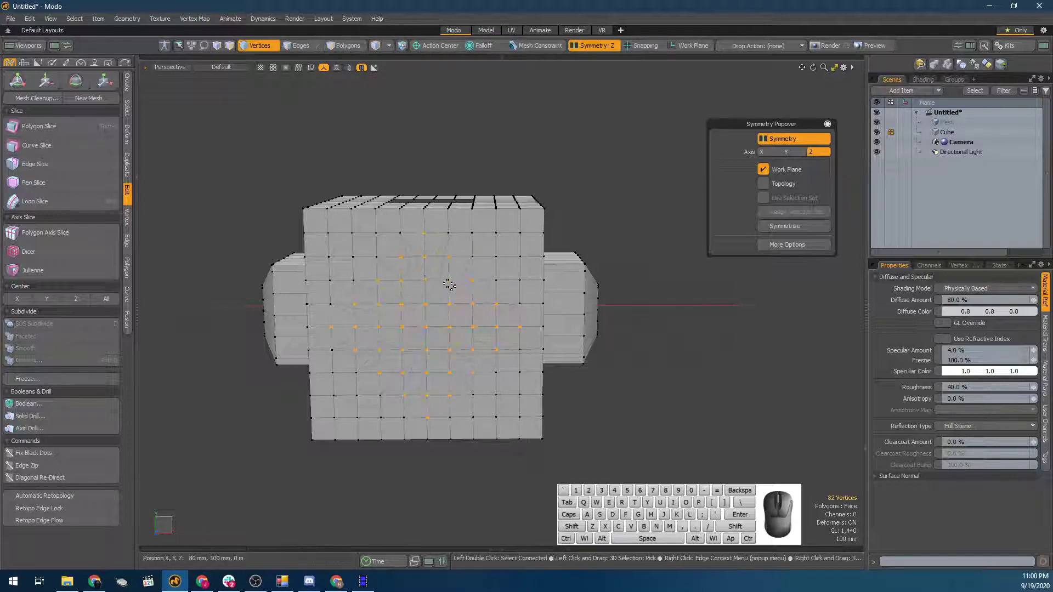
key("y")
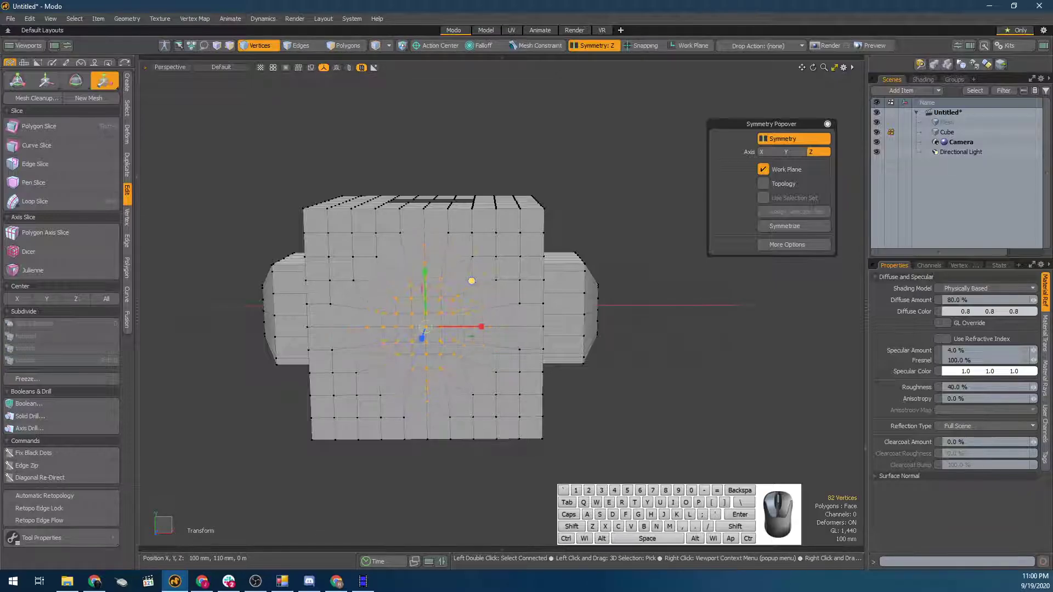
key("alt")
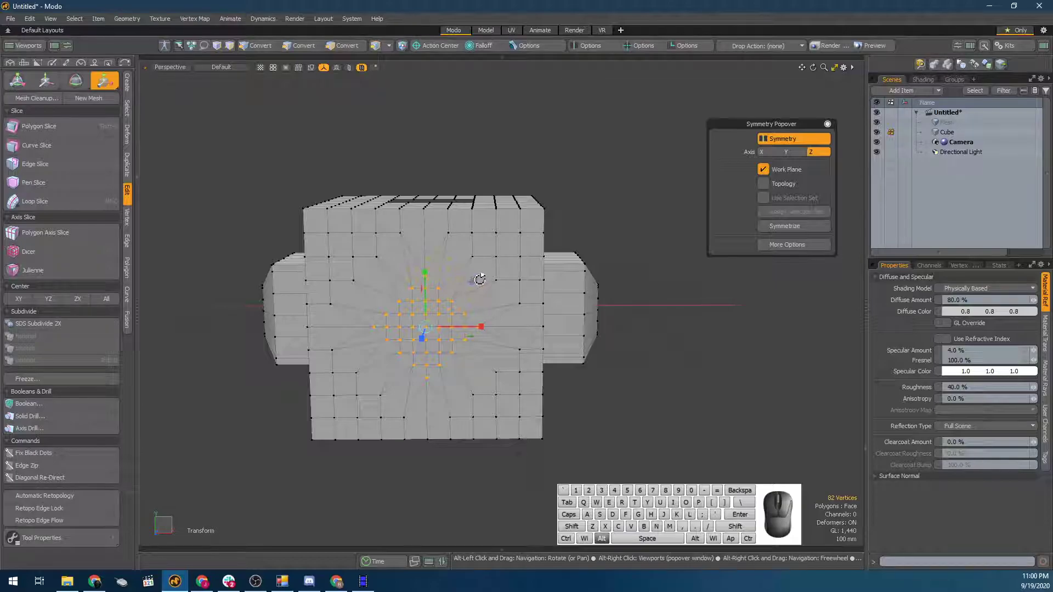
Grow the central polygon selection and remove the polygons outside the star-shaped pattern on the Z-facing sides
key("3")
key("shift+Up")
key("shift+Up")
key("shift+Up")
left_click_drag(544, 294, 492, 260, "alt")
left_click_drag(377, 257, 390, 232, "ctrl")
left_click_drag(480, 218, 496, 239, "ctrl")
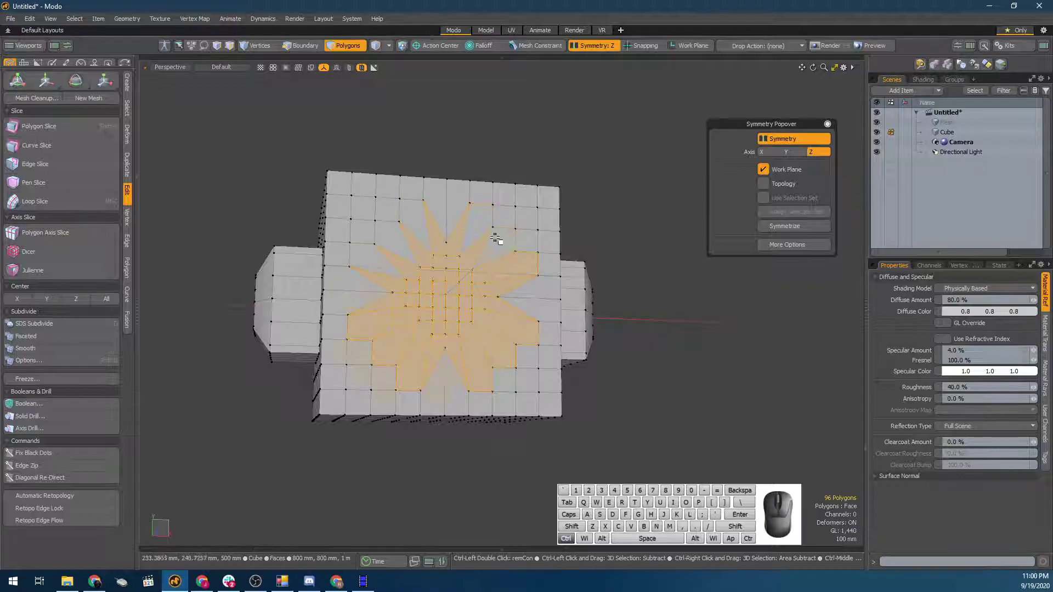
mouse_move(501, 355)
left_mouse_down("ctrl")
mouse_move(475, 380)
mouse_move(407, 382)
mouse_move(364, 324)
left_mouse_up("ctrl")
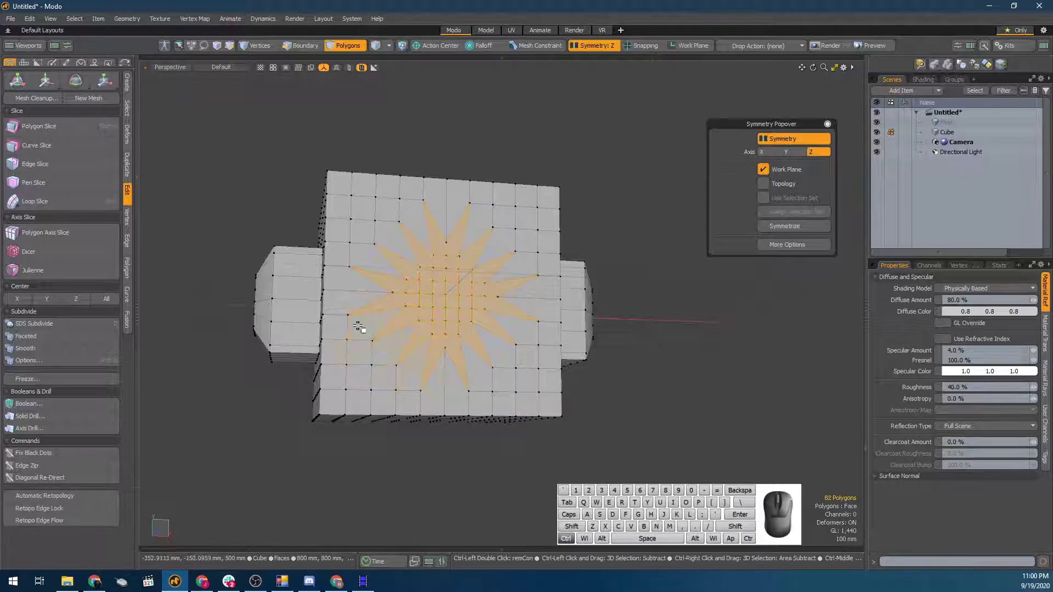
Bevel the star-shaped polygons outward from both Z-facing sides, then select one edge polygon with its mirrored counterpart
left_click_drag(466, 308, 340, 390, "alt")
key("b")
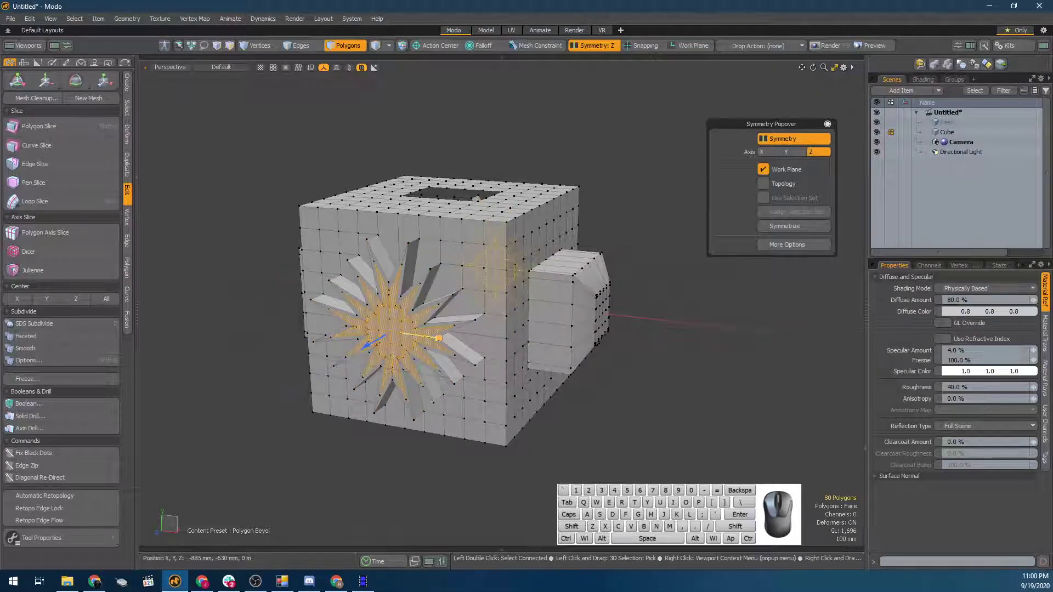
key("space")
left_click(483, 236)
left_click_drag(482, 236, 558, 213, "alt")
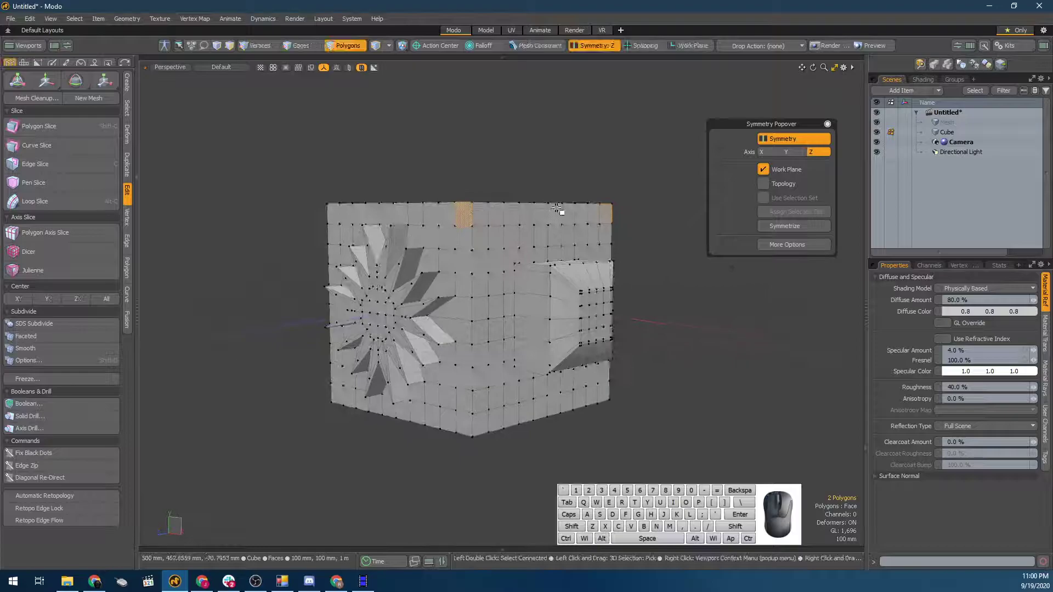
left_click_drag(557, 209, 548, 247, "alt")
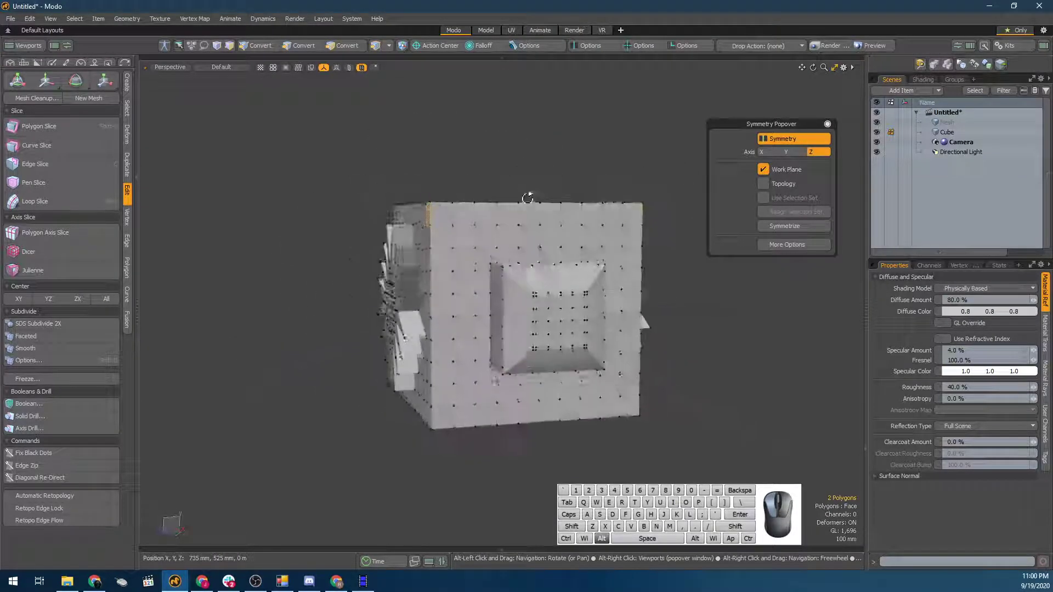
scroll(535, 247, "up", 4)
Close the cube scene and create a sphere from the Model palette in the new scene
key("ctrl+w")
left_click(681, 254)
key("F2")
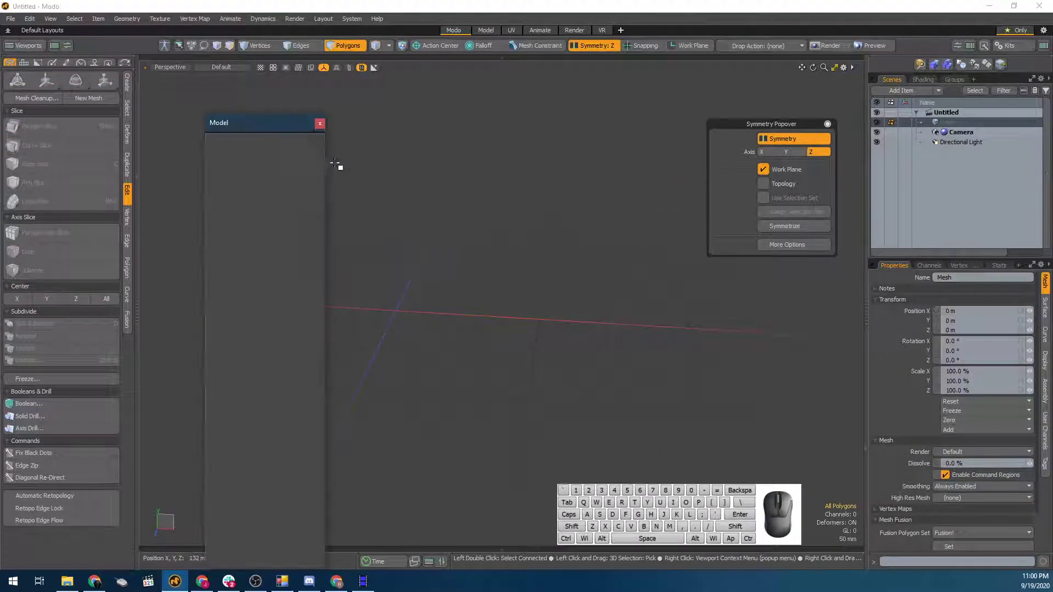
left_click(319, 123)
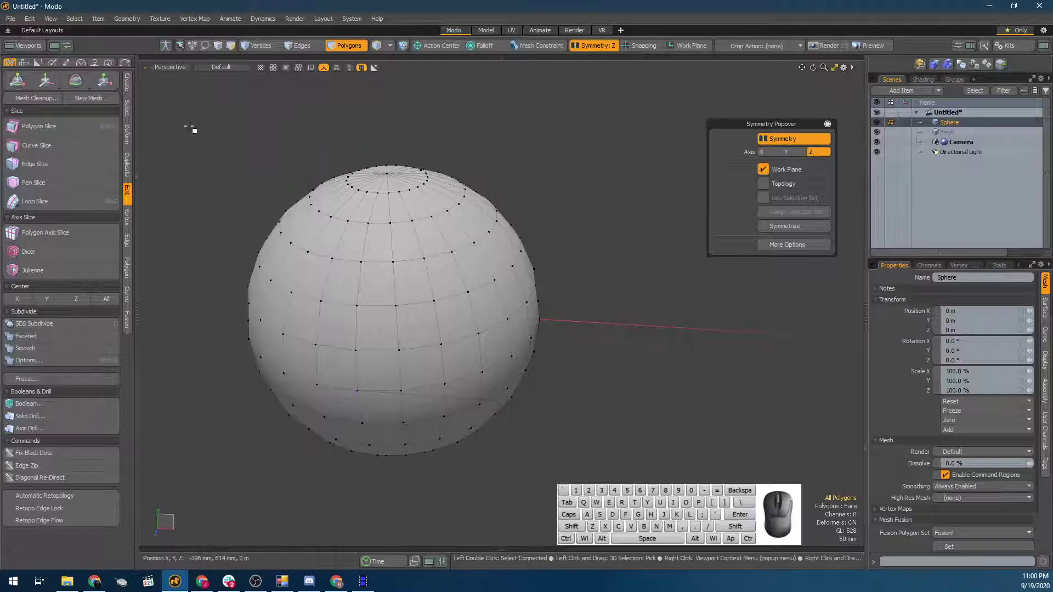
Switch symmetry to the X axis and select the four-polygon patches on both X-facing sides of the sphere
left_click_drag(415, 153, 629, 281, "alt")
left_click(760, 152)
mouse_move(603, 249)
left_mouse_down("alt")
mouse_move(575, 258)
mouse_move(490, 207)
mouse_move(595, 265)
left_mouse_up("alt")
left_click(489, 207)
Bevel the selected patches repeatedly to build two-segment protrusions on both X-facing sides of the sphere
key("b")
left_click(592, 309, "shift")
left_click_drag(574, 231, 651, 265)
left_click(600, 358, "shift")
left_click_drag(543, 279, 587, 271, "alt")
key("space")
Turn off symmetry and scale down the end vertices of the protrusion on the sphere's positive X side
left_click(817, 140)
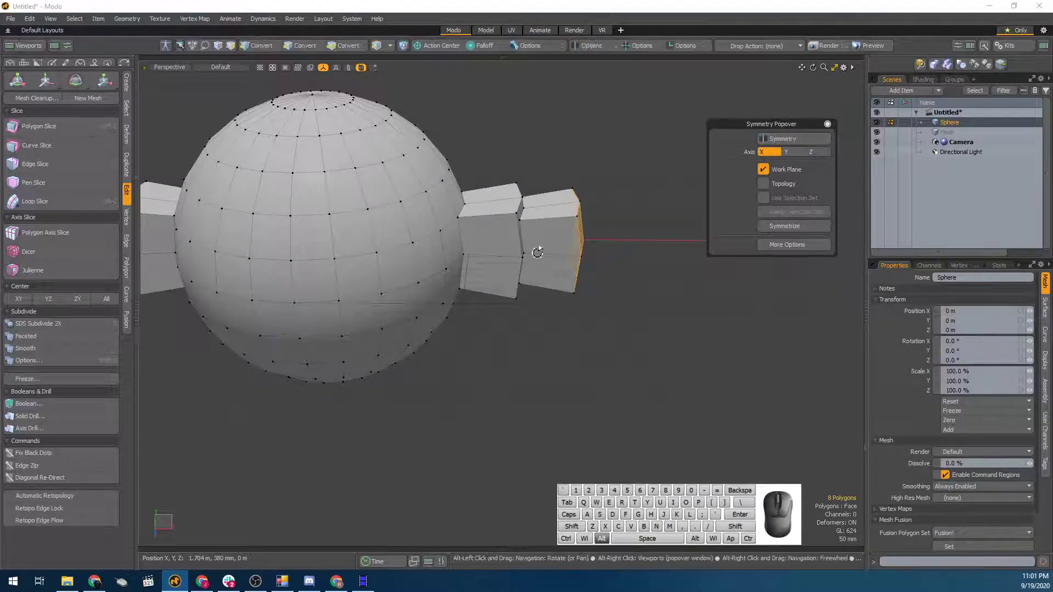
left_click_drag(537, 252, 456, 248, "alt")
left_click(423, 324)
mouse_move(427, 324)
left_mouse_down("alt")
mouse_move(496, 274)
mouse_move(471, 258)
left_mouse_up("alt")
mouse_move(354, 291)
left_mouse_down()
mouse_move(376, 252)
mouse_move(682, 313)
left_mouse_up()
mouse_move(630, 290)
left_mouse_down()
mouse_move(622, 266)
mouse_move(564, 228)
mouse_move(571, 259)
mouse_move(643, 300)
mouse_move(601, 244)
mouse_move(560, 283)
mouse_move(627, 296)
mouse_move(635, 265)
mouse_move(769, 235)
left_mouse_up()
key("y")
key("space")
scroll(643, 299, "down", 5)
scroll(634, 266, "up", 3)
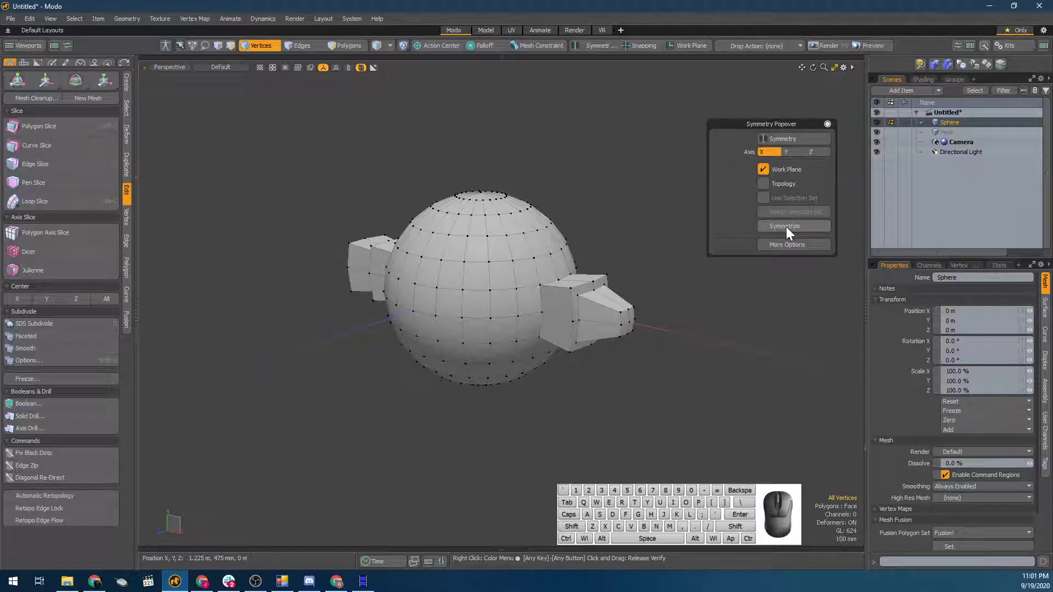
left_click(769, 227)
left_click_drag(540, 229, 439, 133)
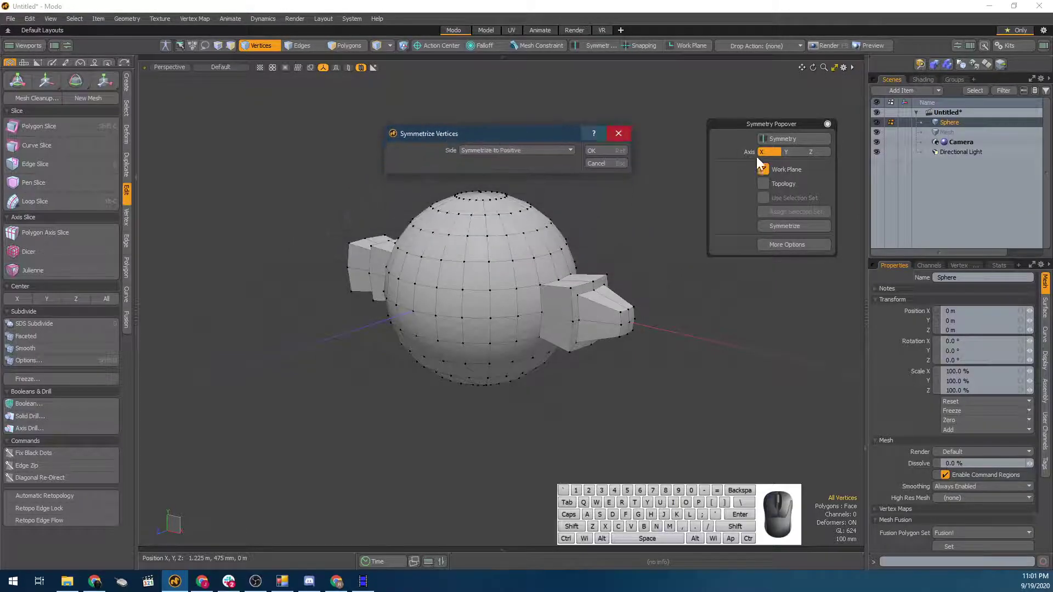
left_click(507, 153)
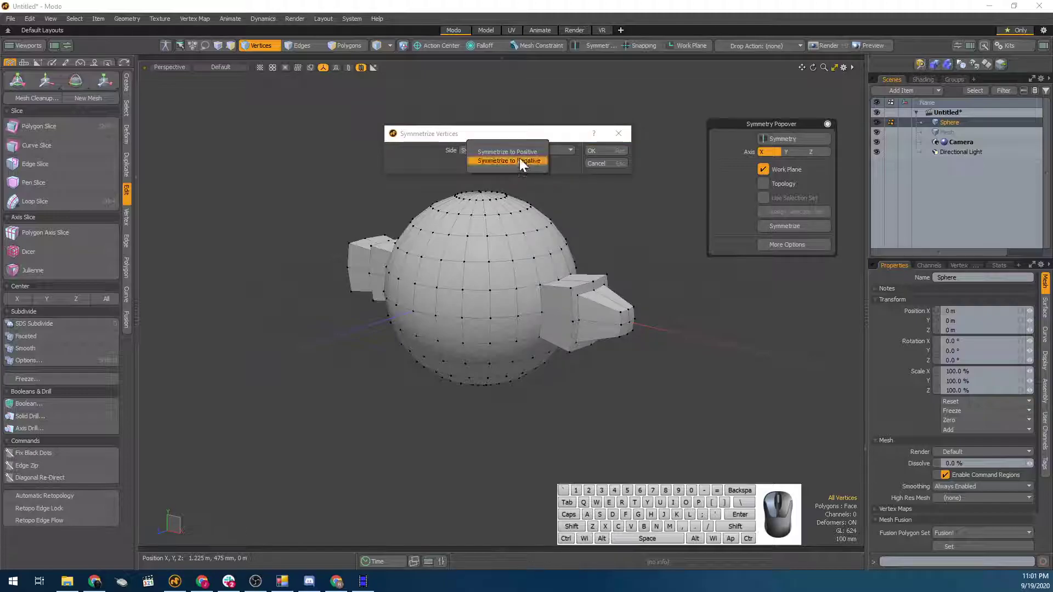
left_click(519, 159)
left_click(597, 163)
left_click_drag(600, 164, 738, 296, "alt")
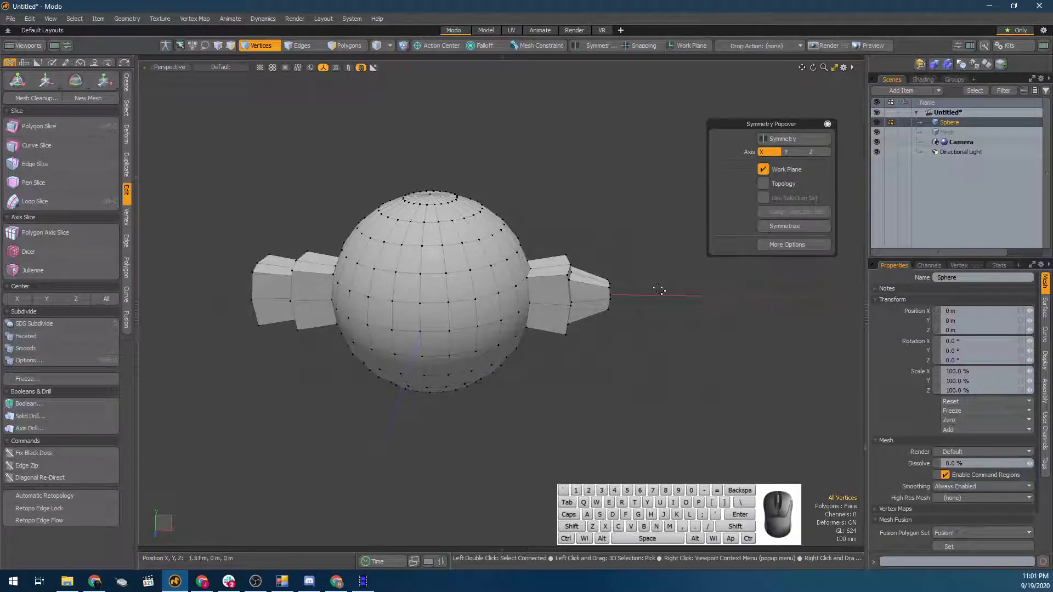
left_click_drag(477, 205, 378, 230, "alt")
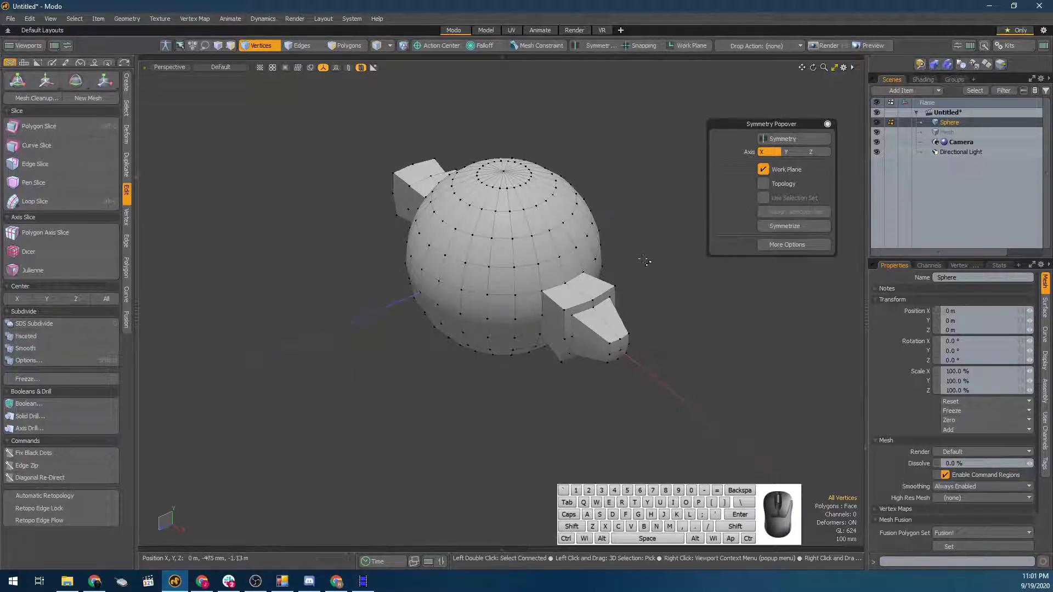
Select the sphere in item mode, try moving it and undo the move
key("2")
key("5")
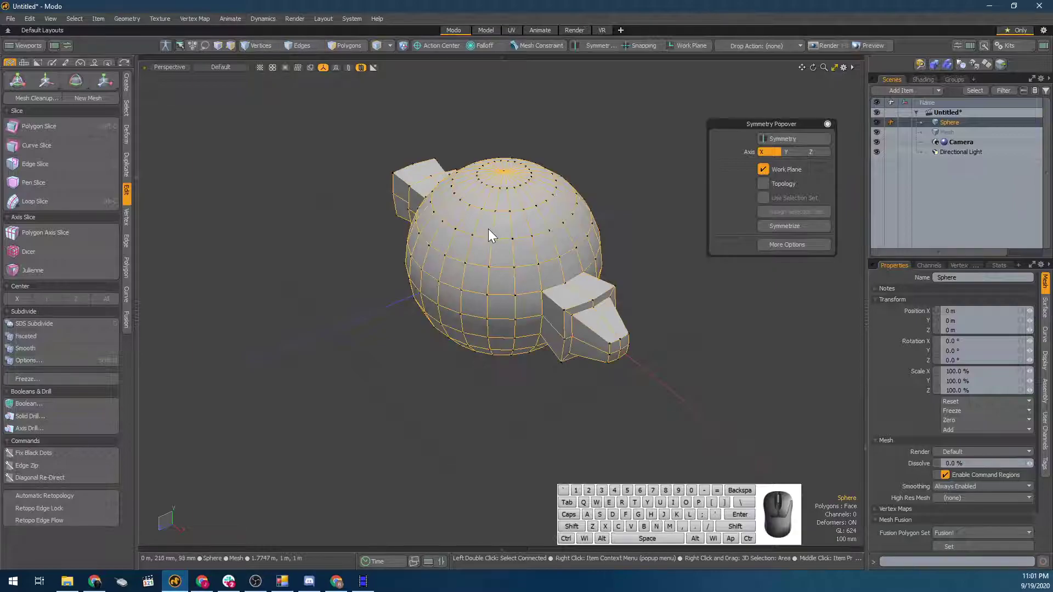
key("w")
left_click_drag(471, 283, 496, 296)
key("ctrl+z")
key("ctrl+z")
left_click_drag(526, 258, 567, 267, "alt")
key("space")
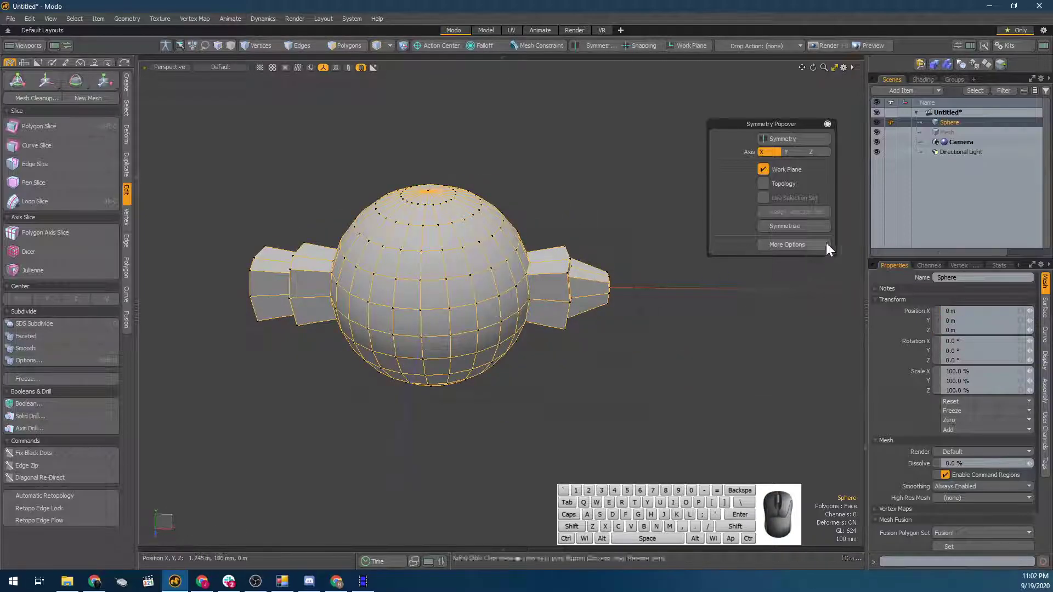
Try to symmetrize the sphere's vertices to the positive side with symmetry off
left_click(812, 226)
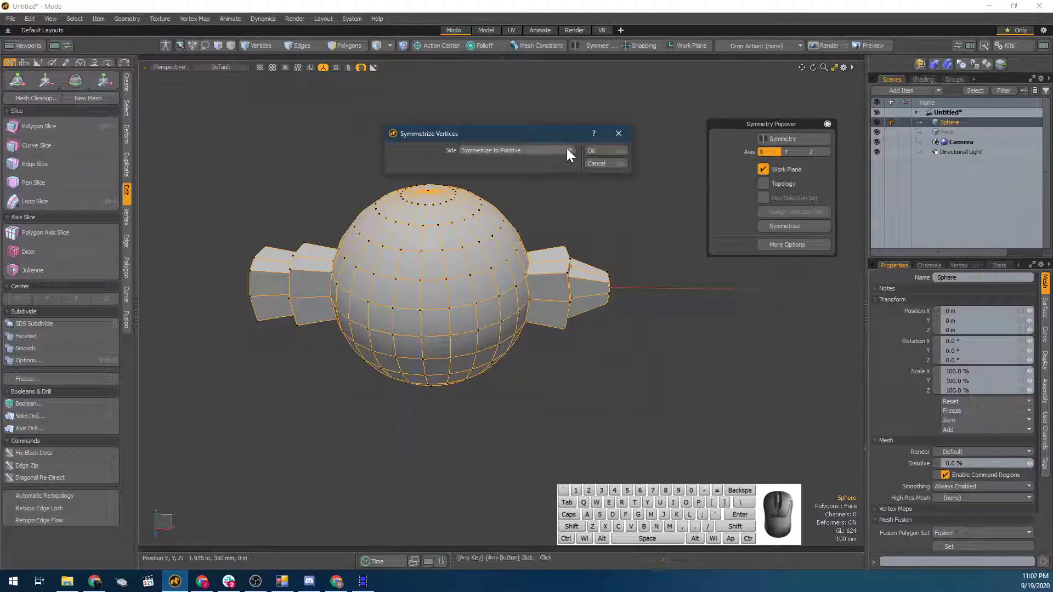
left_click(605, 151)
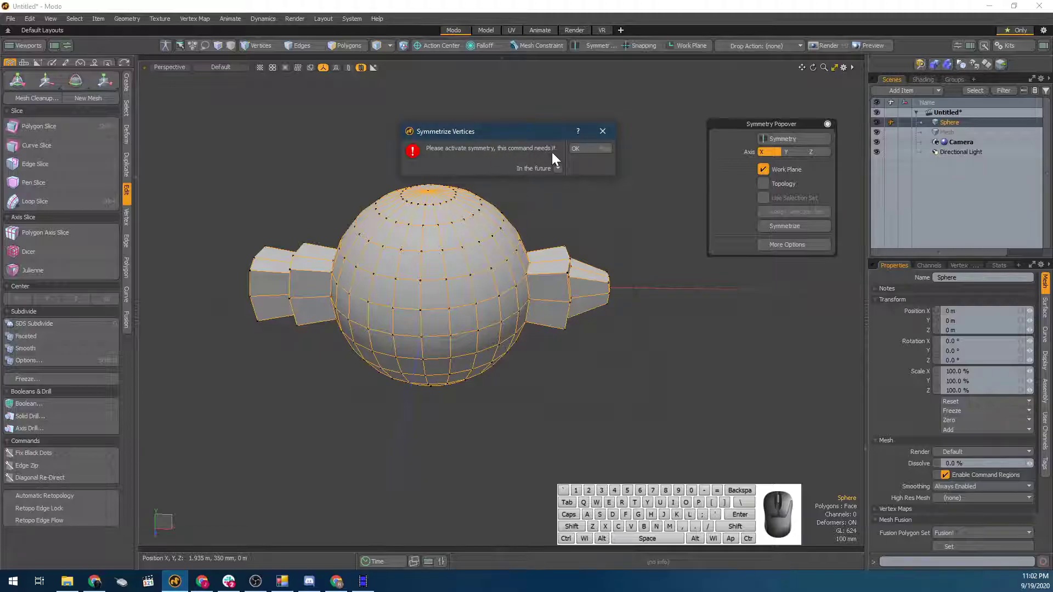
left_click(594, 146)
Turn on X symmetry and symmetrize the sphere's vertices with the side set to Symmetrize to Positive
left_click(812, 141)
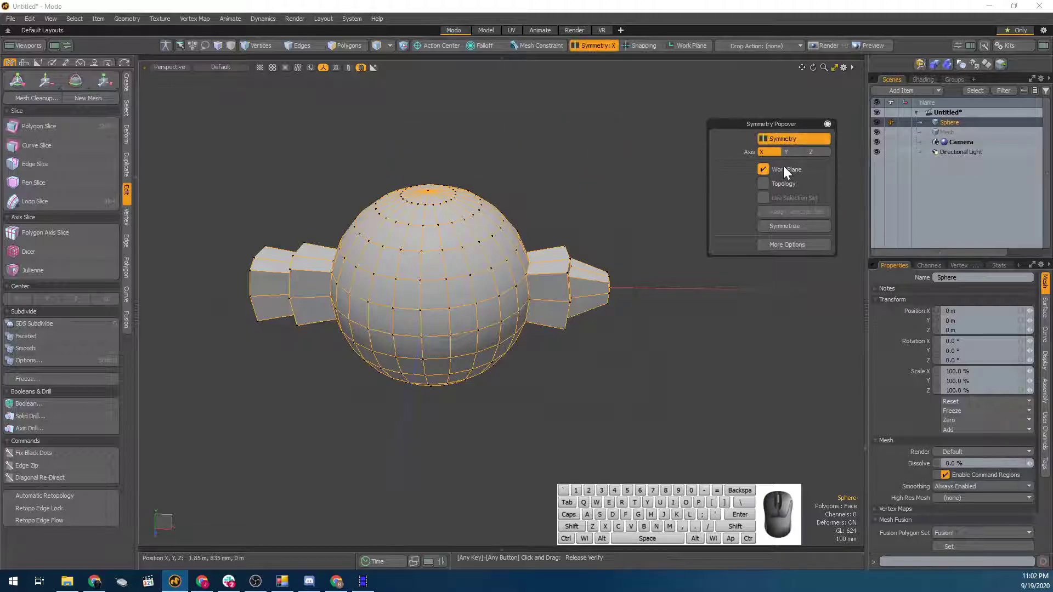
left_click(787, 226)
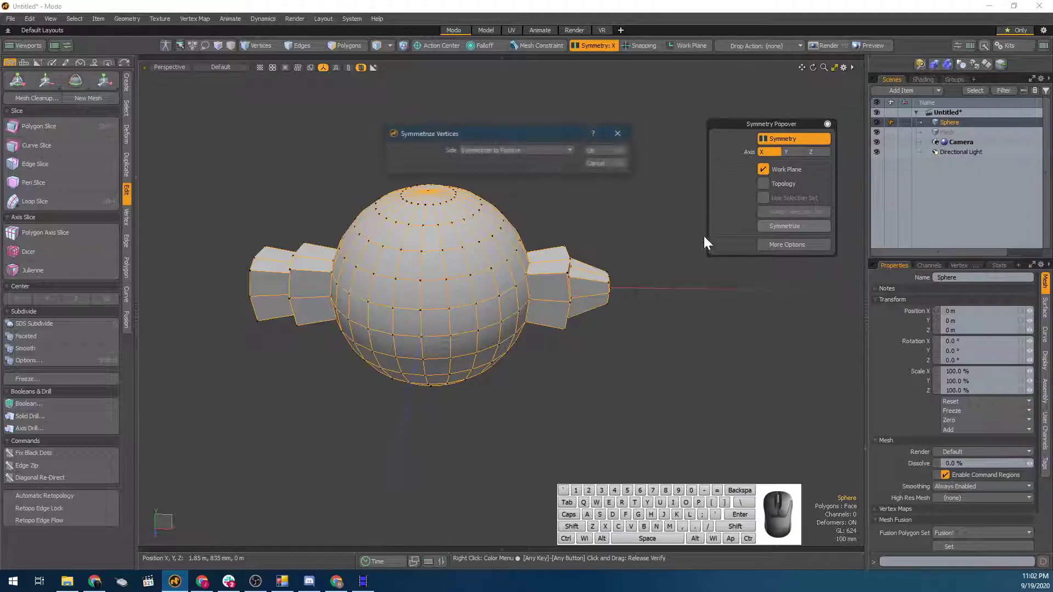
left_click(614, 157)
left_click_drag(470, 232, 407, 199, "alt")
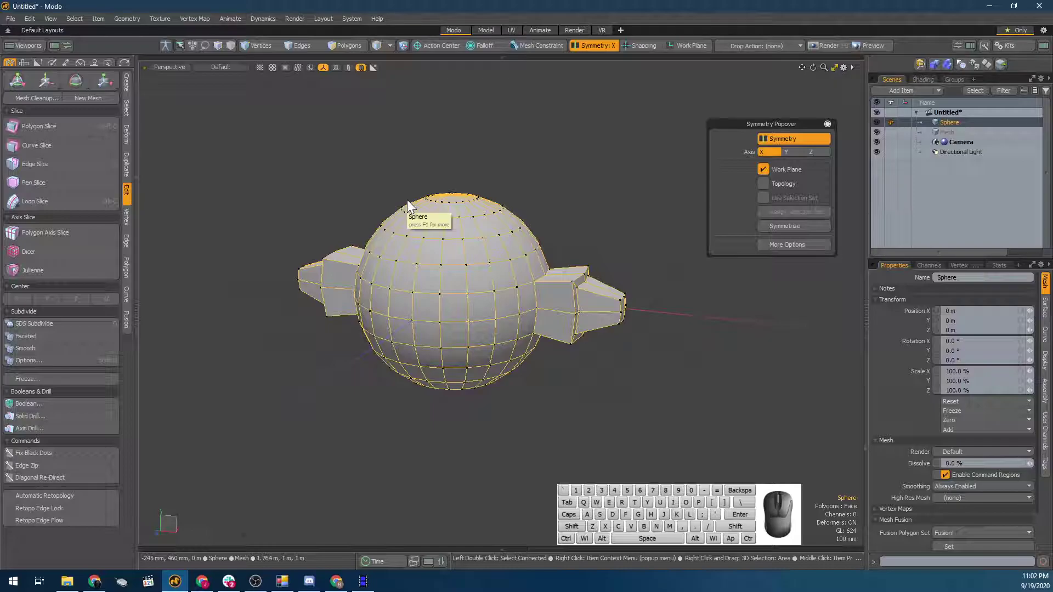
left_click_drag(745, 347, 639, 368, "alt")
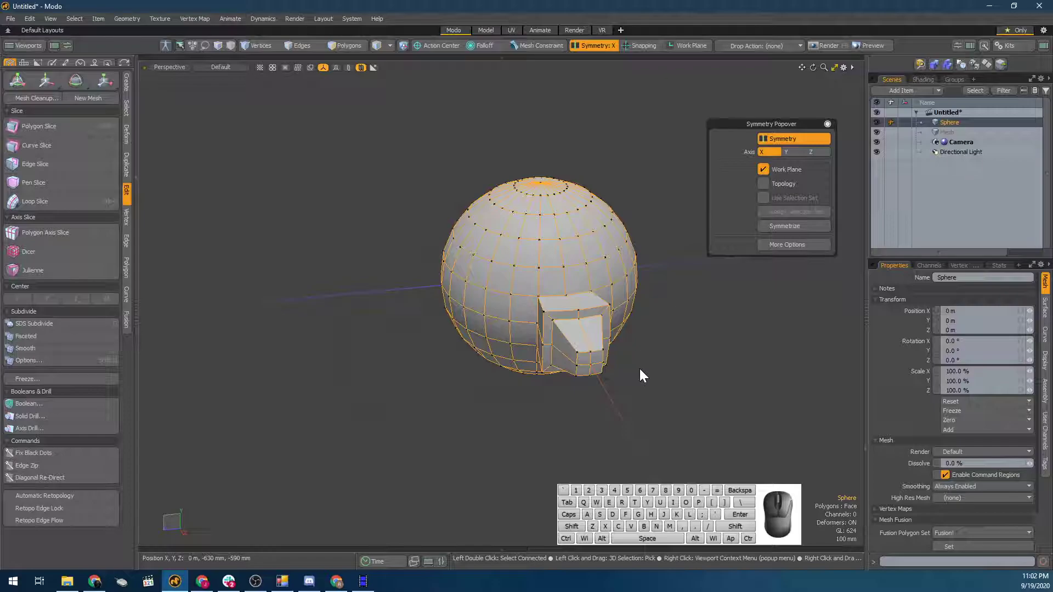
left_click_drag(606, 324, 685, 265, "alt")
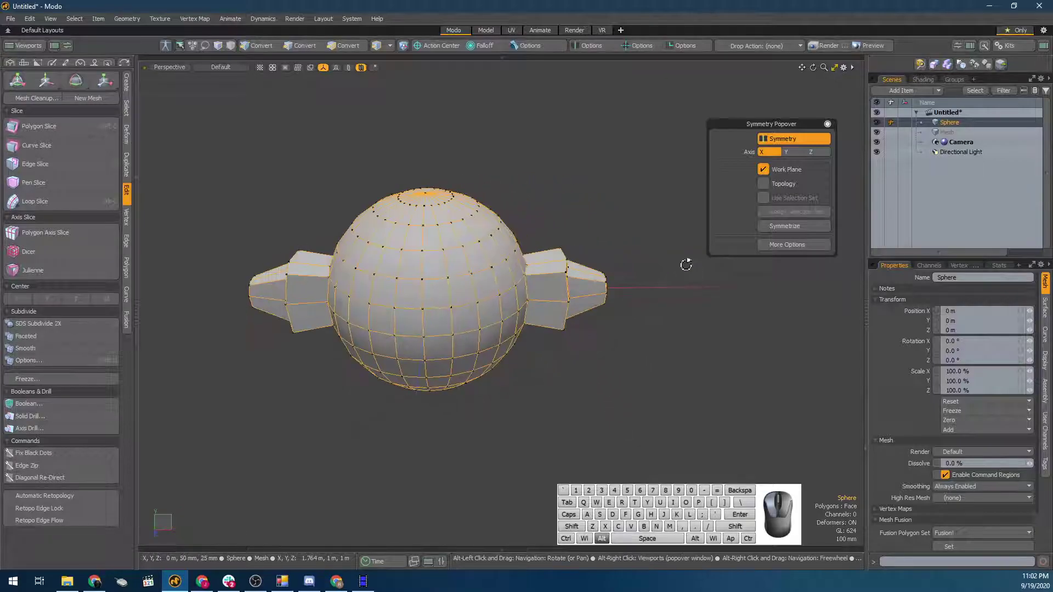
left_click_drag(581, 329, 538, 328, "alt")
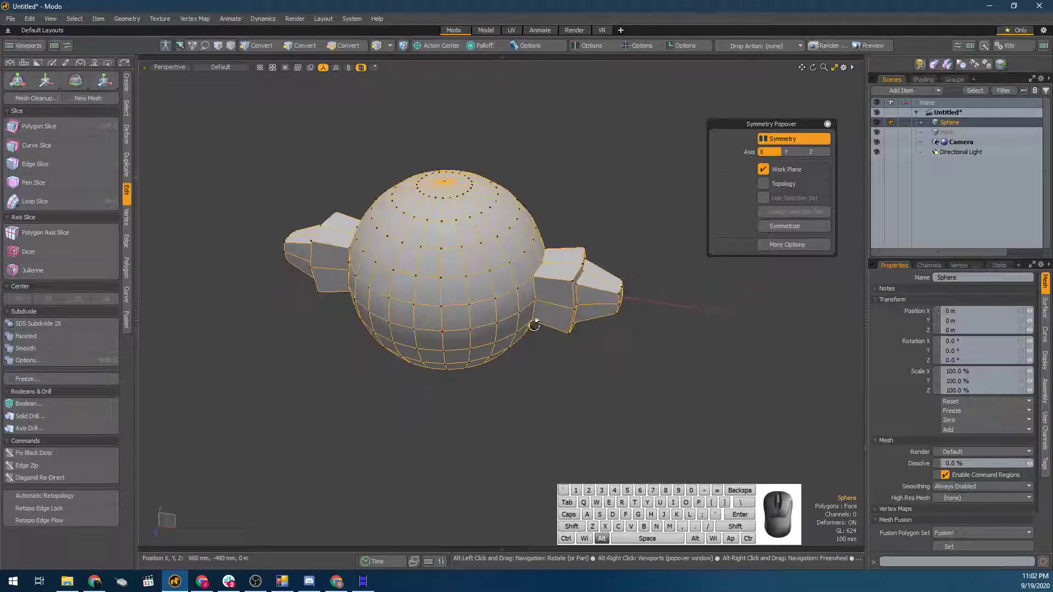
Turn off symmetry and select a two-by-two polygon patch on the sphere's front, toward the negative X protrusion
key("3")
mouse_move(486, 284)
left_mouse_down()
mouse_move(482, 310)
mouse_move(512, 274)
left_mouse_up()
left_click(789, 137)
left_click_drag(401, 323, 386, 307, "alt")
left_click_drag(449, 343, 424, 328, "alt")
Bevel the selected front patch outward from the sphere, clear the selection and return to item mode
key("b")
left_click(408, 350, "shift")
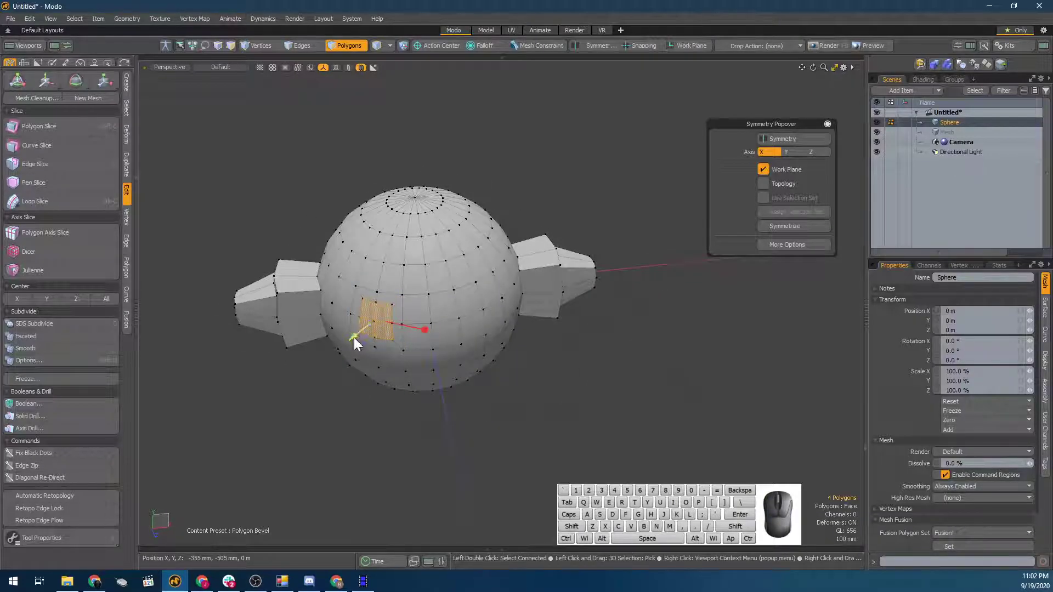
left_click_drag(354, 338, 329, 355)
key("space")
left_click(493, 306)
key("space")
key("5")
Try to symmetrize the sphere's vertices with the side set to Symmetrize to Negative while symmetry is off
left_click_drag(498, 373, 433, 329, "alt")
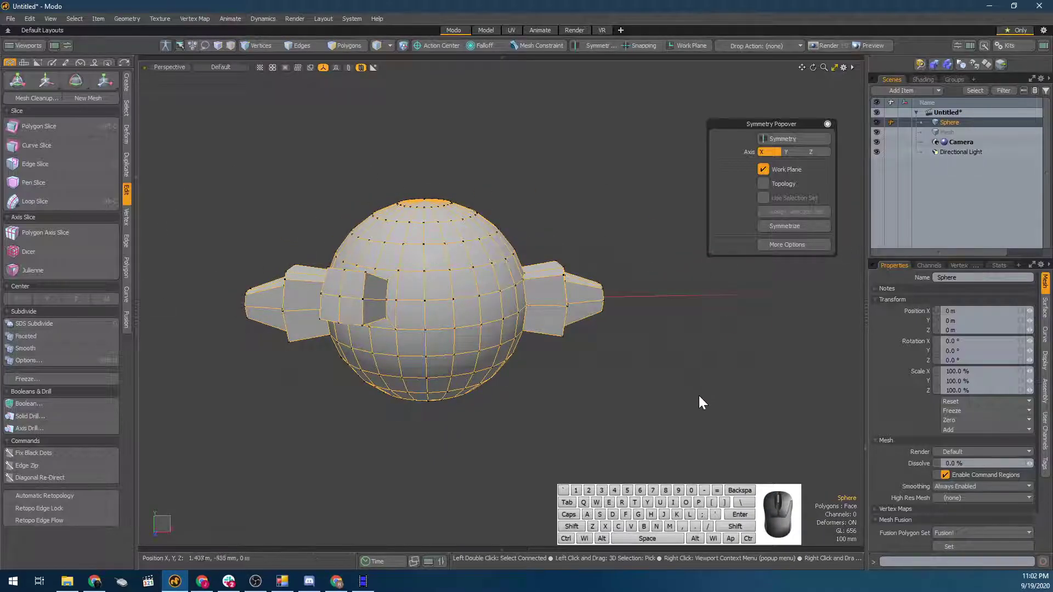
left_click(814, 226)
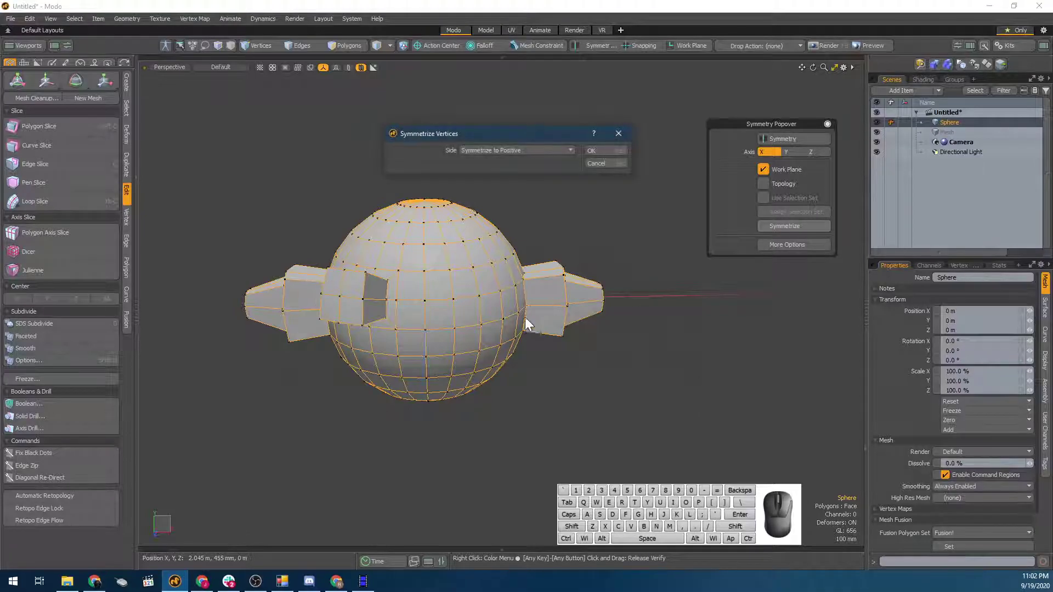
left_click(473, 152)
left_click(479, 163)
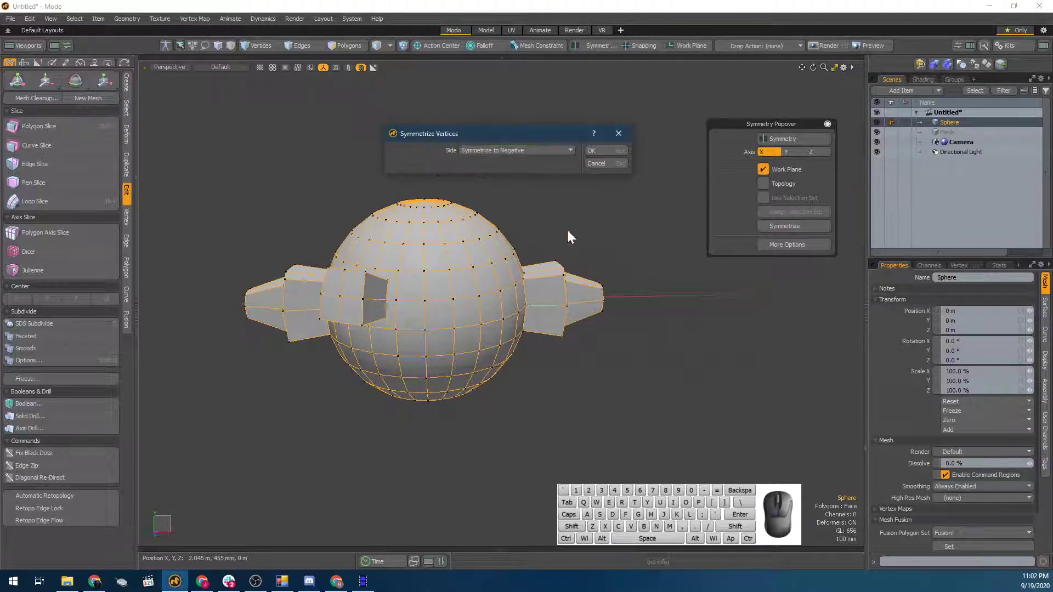
left_click(605, 148)
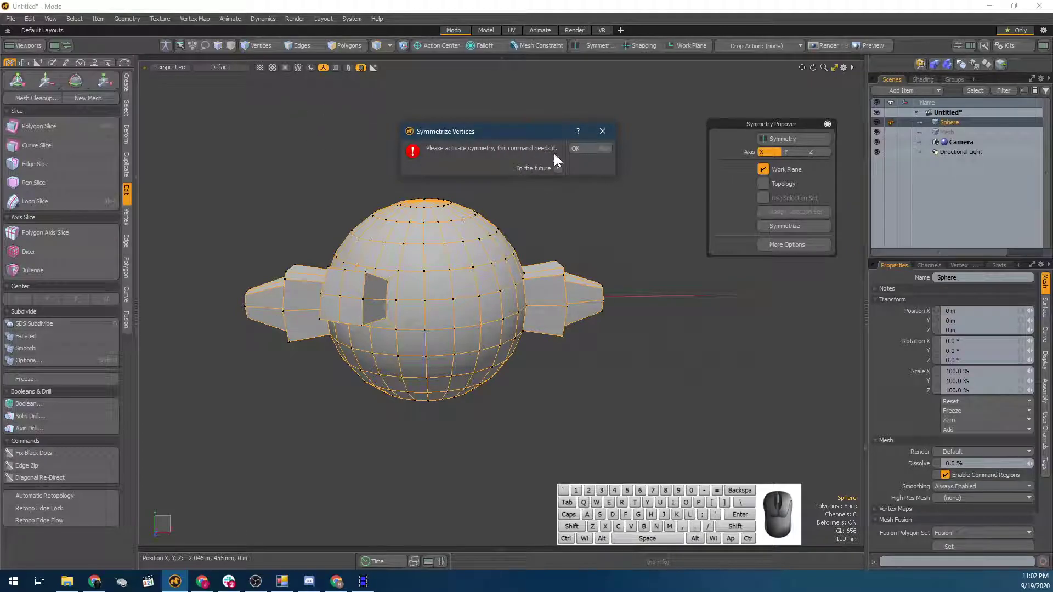
left_click(604, 147)
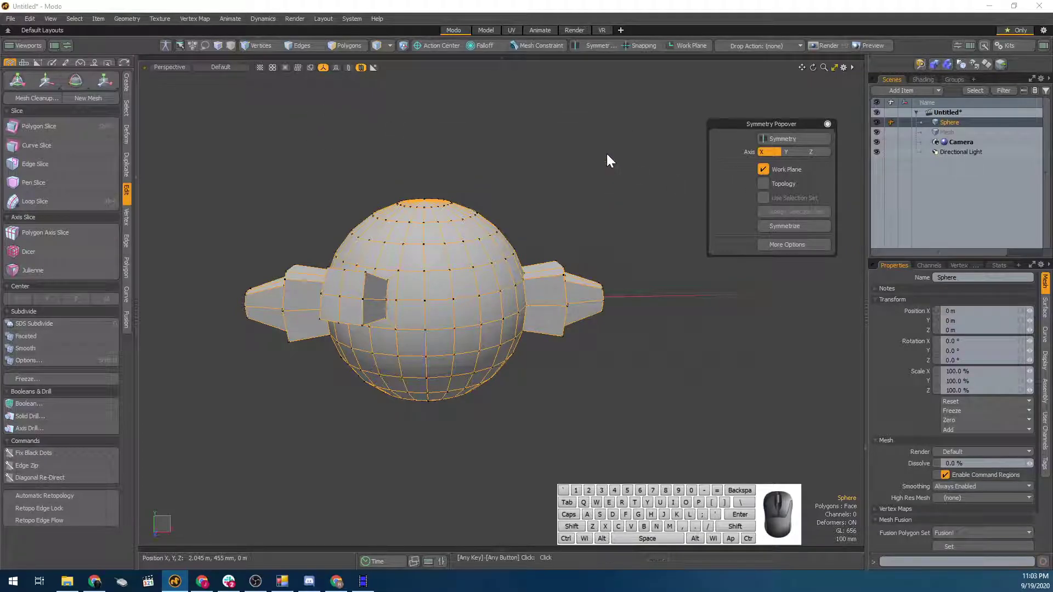
Turn on X symmetry and try to symmetrize the sphere's vertices to the negative side
left_click(782, 139)
left_click(789, 226)
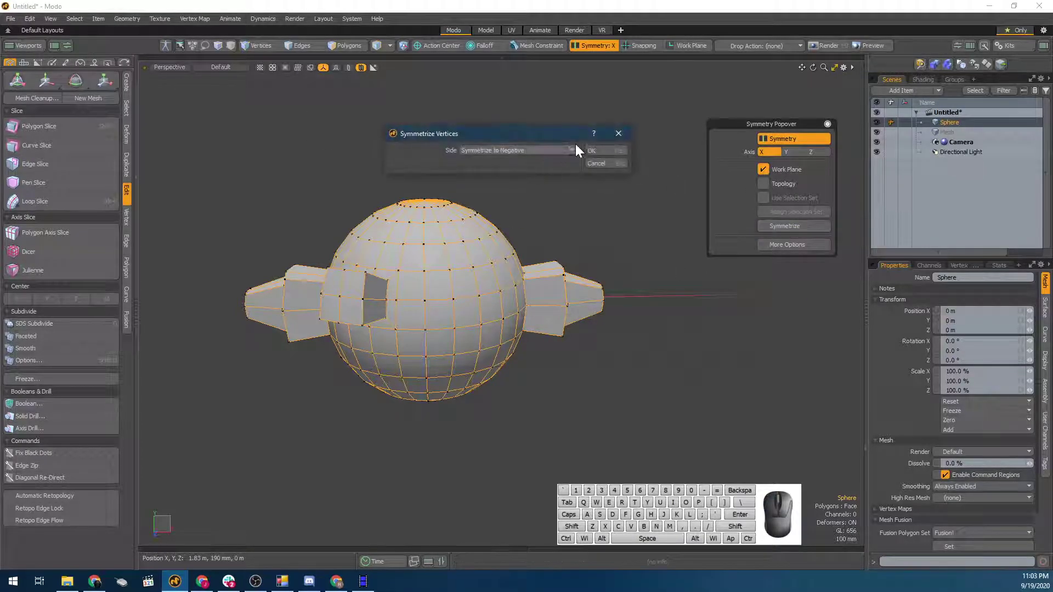
left_click(604, 153)
left_click_drag(529, 263, 376, 304, "alt")
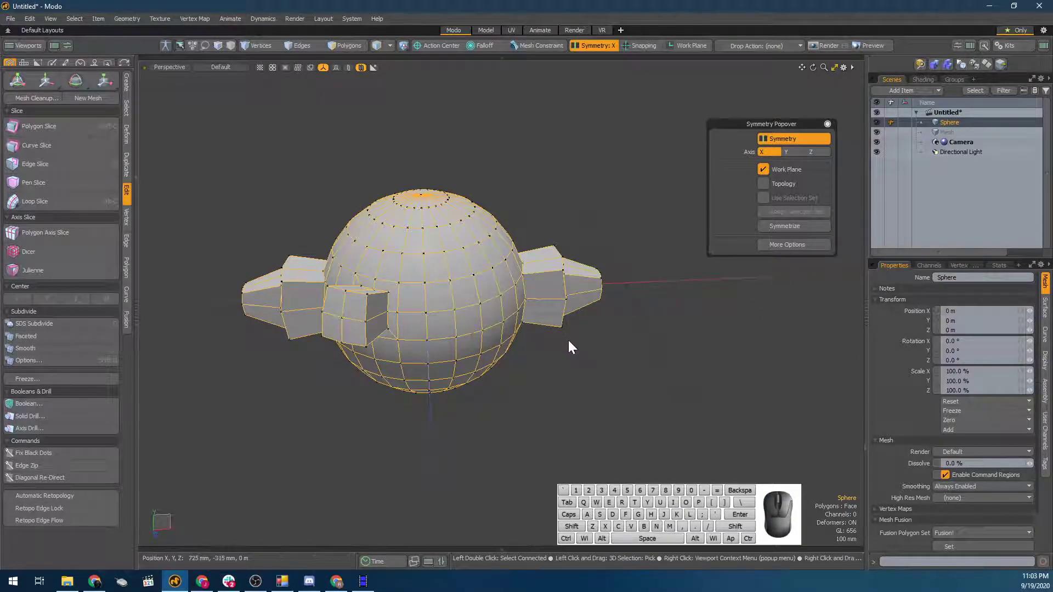
left_click_drag(601, 357, 527, 347, "alt")
Select a two-by-two polygon patch on the sphere's front, toward the positive X protrusion, and bevel it outward
key("3")
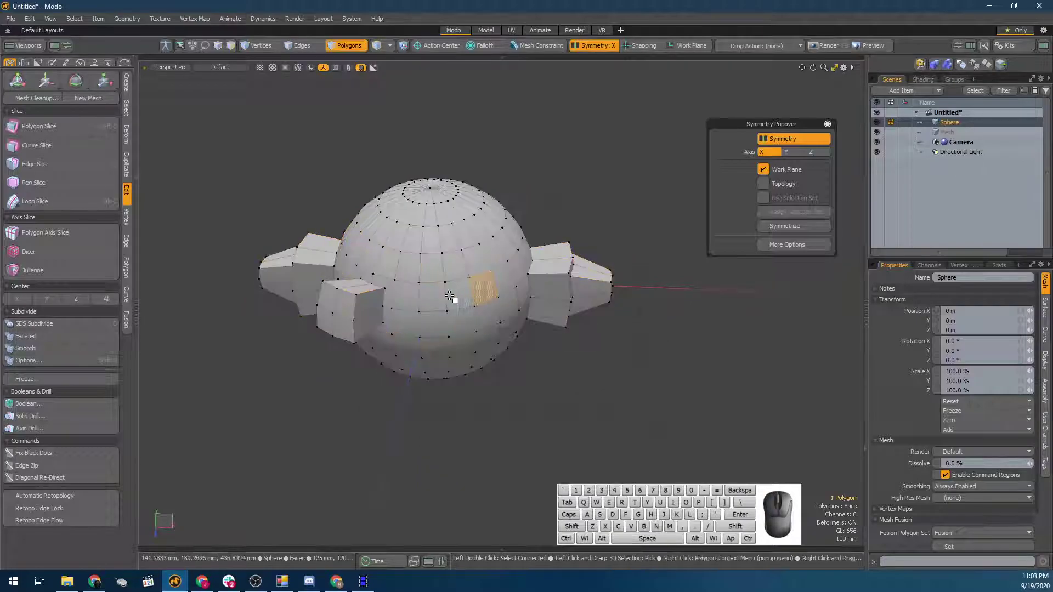
left_click(450, 298)
mouse_move(481, 290)
left_mouse_down("alt")
mouse_move(501, 309)
mouse_move(473, 304)
left_mouse_up("alt")
key("b")
left_click(474, 304)
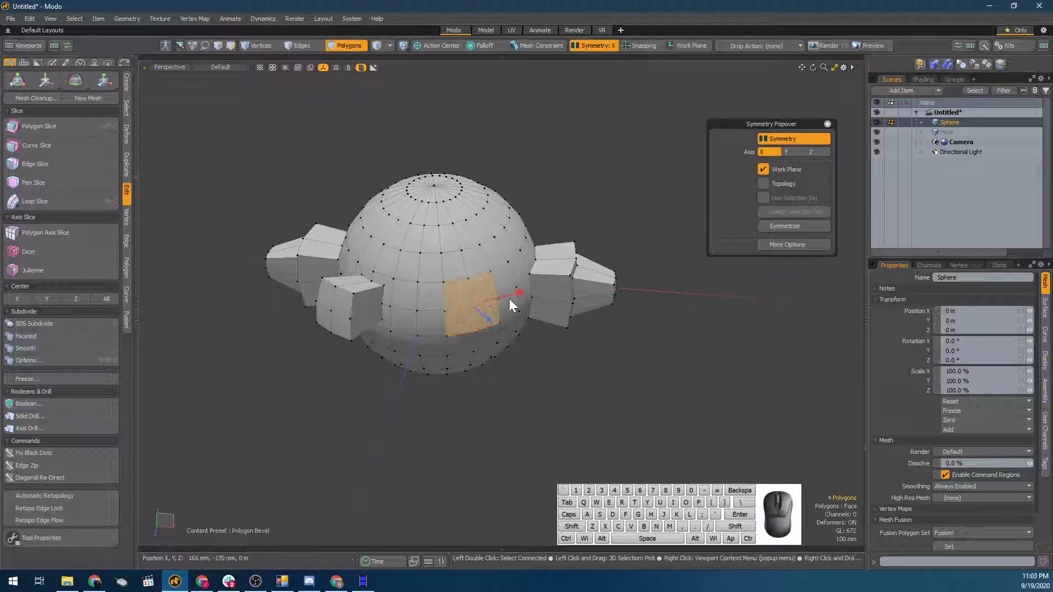
key("shift")
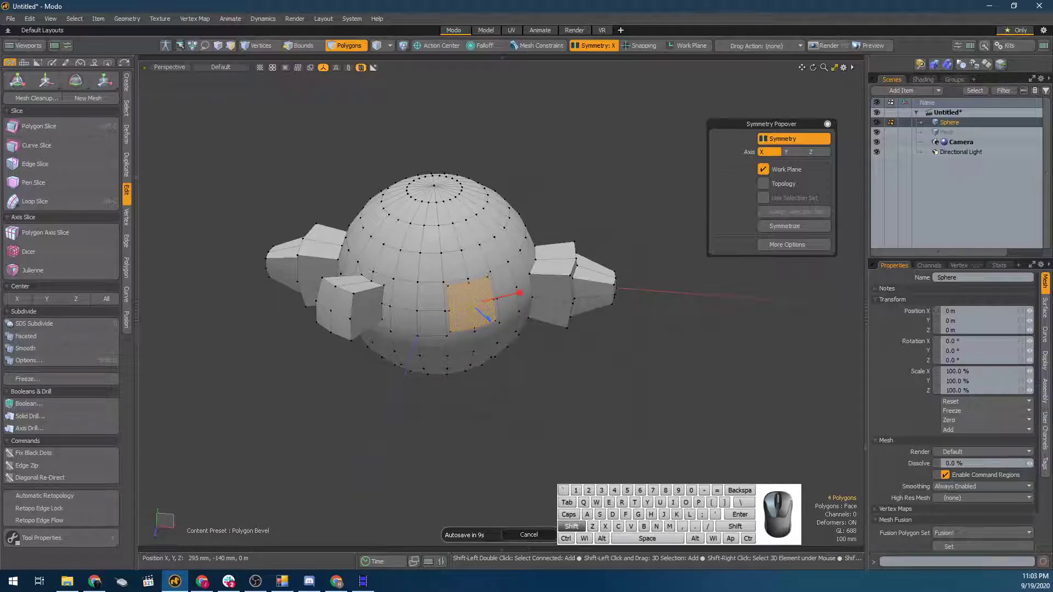
left_click_drag(488, 318, 553, 373)
left_click(612, 397)
left_click_drag(613, 400, 554, 386, "alt")
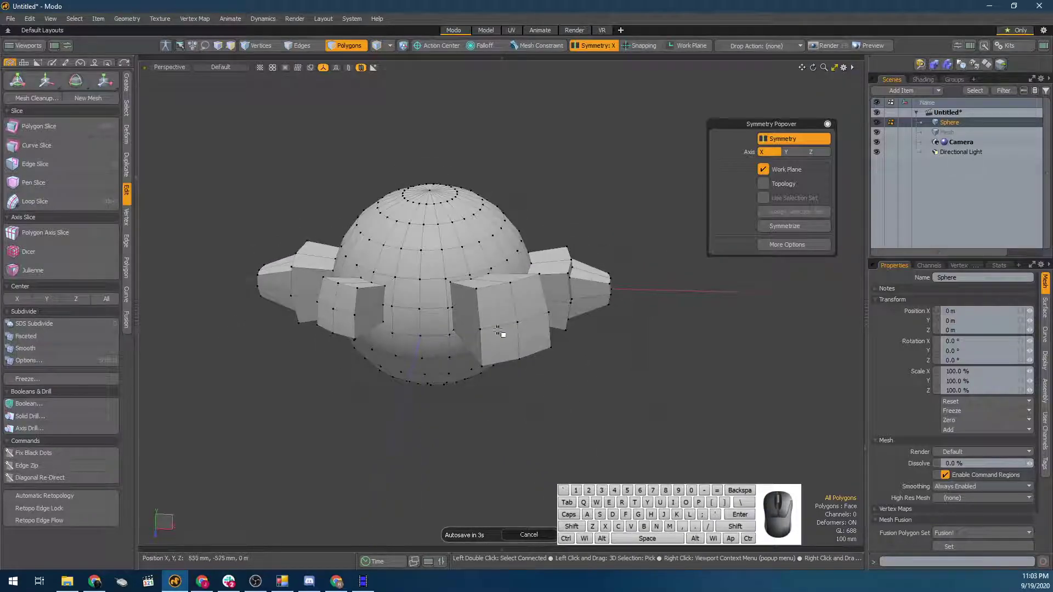
Symmetrize the two front protrusions across X with the side set to Symmetrize to Negative
left_click_drag(597, 331, 707, 274, "alt")
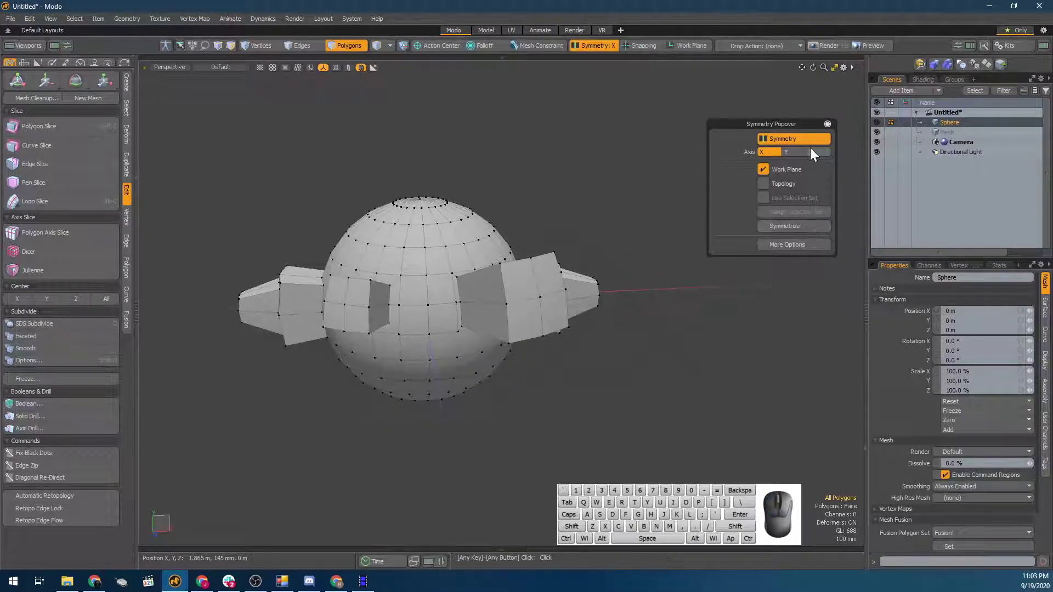
left_click(784, 225)
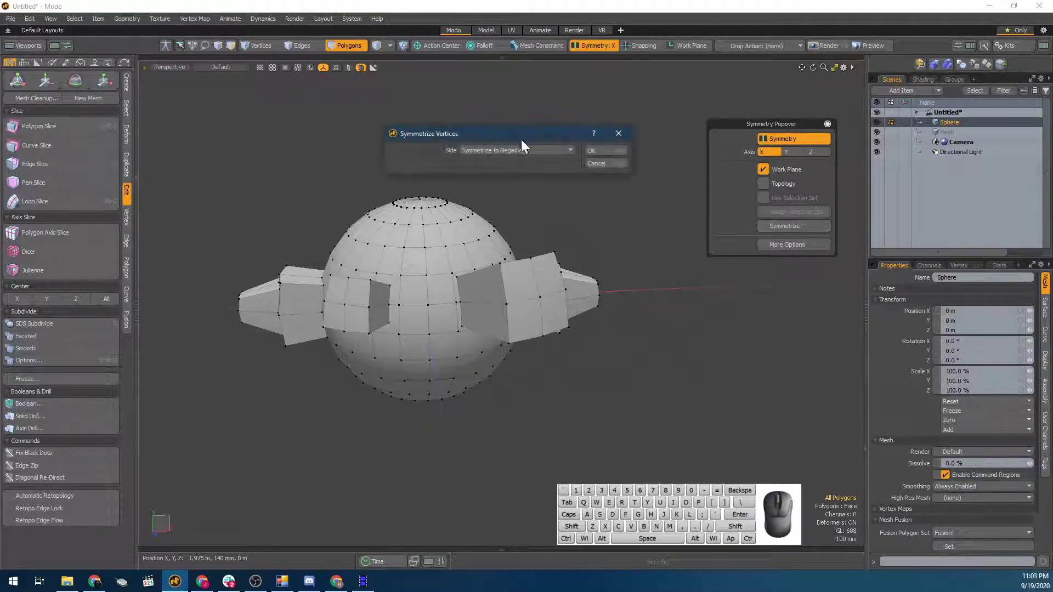
left_click(620, 151)
left_click_drag(569, 242, 521, 306, "alt")
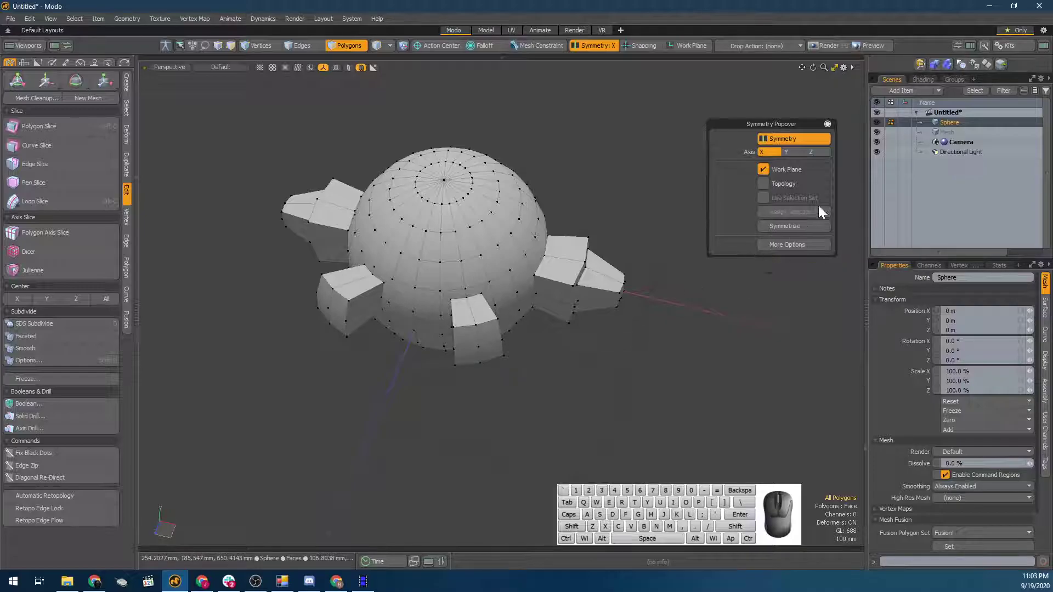
Switch the symmetry axis to Z and try to symmetrize the sphere with the side set to Symmetrize to Positive
left_click_drag(684, 238, 493, 230, "alt")
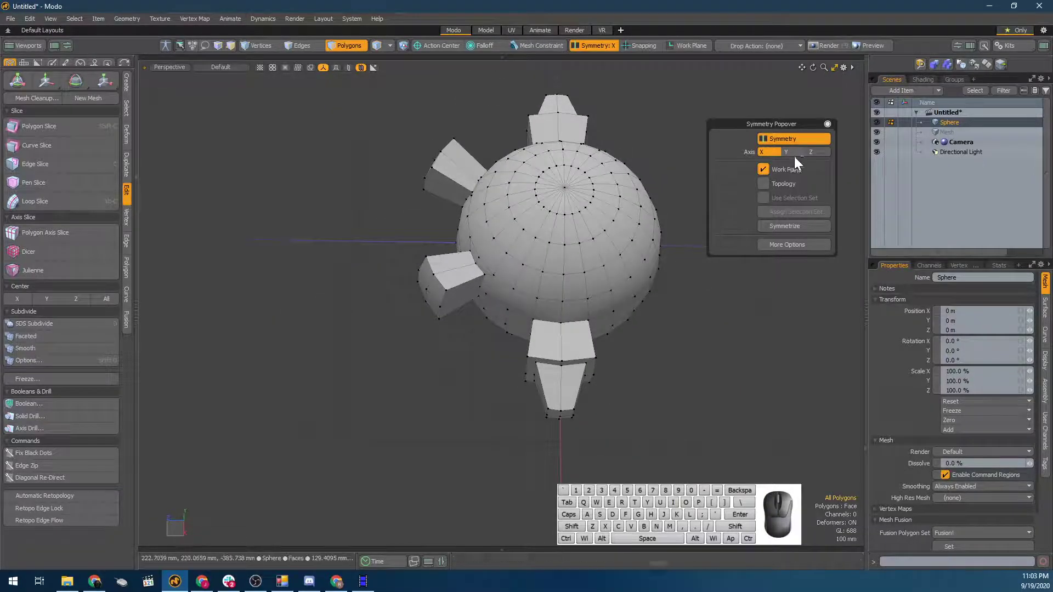
left_click(817, 151)
left_click(789, 231)
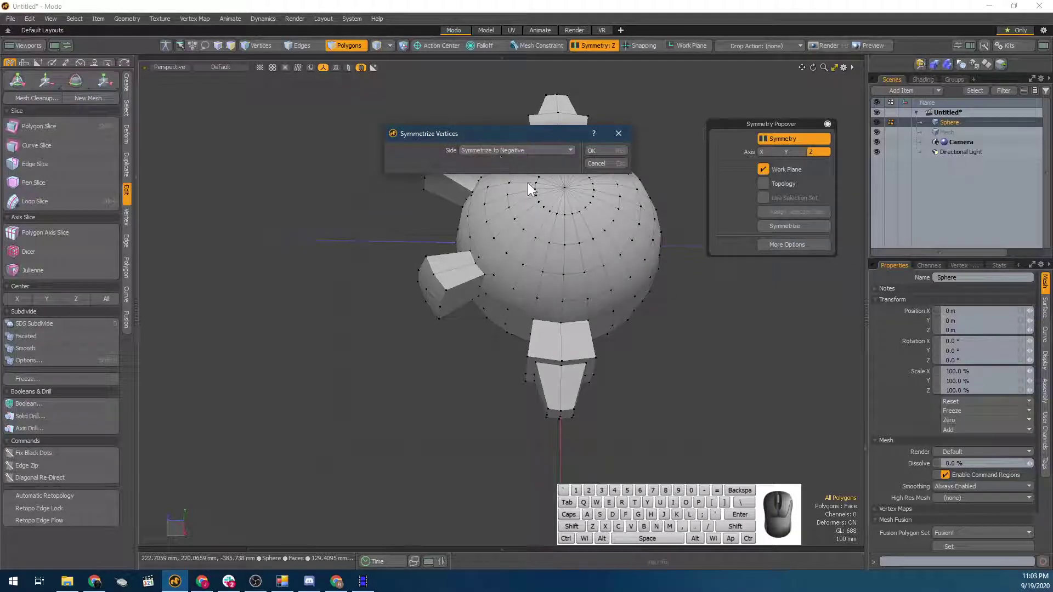
left_click(512, 150)
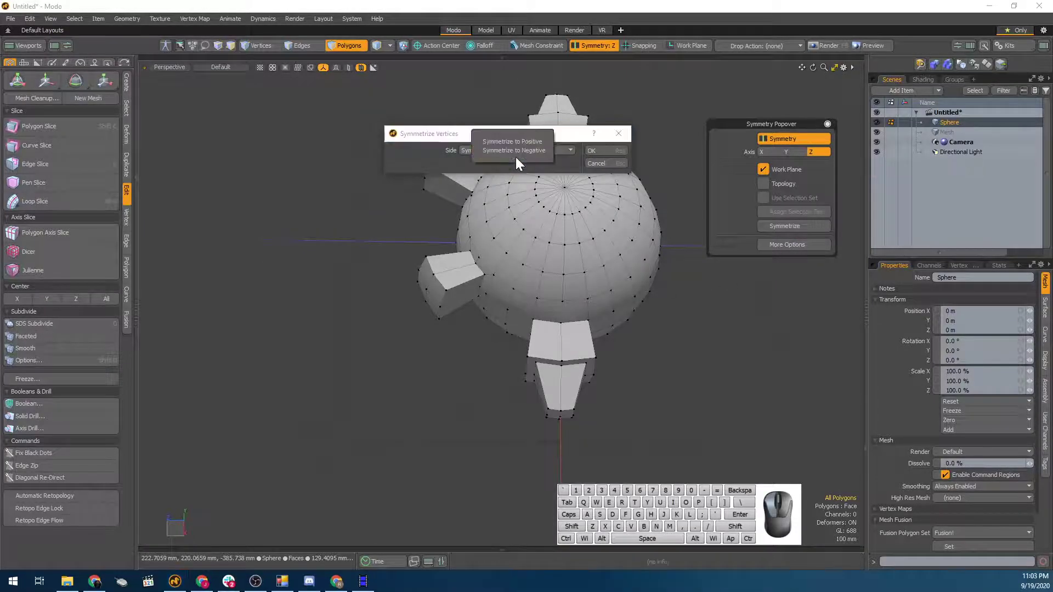
left_click(521, 139)
left_click(594, 151)
Select two two-by-two polygon patches on the sphere's back, bevel them outward and return to item mode
mouse_move(640, 287)
left_mouse_down("alt")
mouse_move(567, 208)
mouse_move(622, 301)
mouse_move(573, 315)
mouse_move(741, 279)
mouse_move(780, 345)
mouse_move(641, 308)
left_mouse_up("alt")
left_click(643, 313)
left_click(655, 316, "shift")
left_click_drag(705, 324, 635, 329, "alt")
key("b")
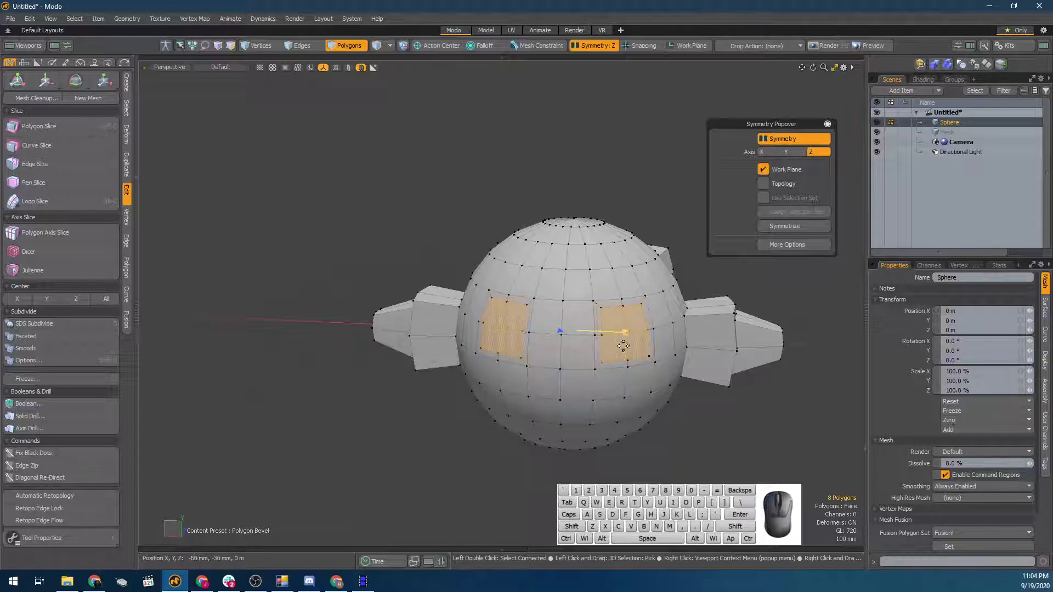
left_click_drag(560, 338, 592, 261)
key("space")
key("5")
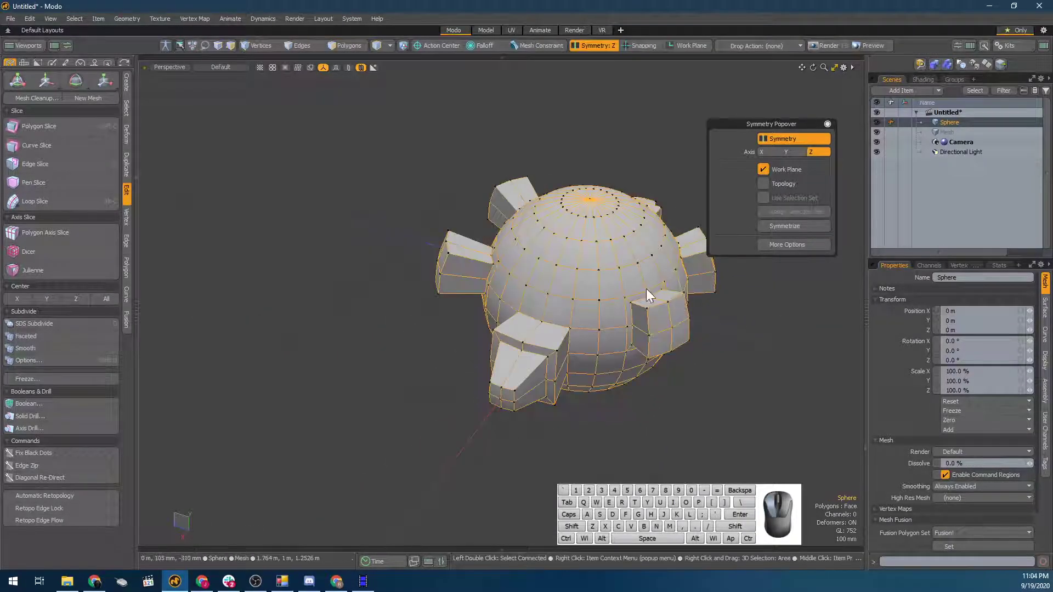
Symmetrize the sphere's vertices across Z with the side set to Symmetrize to Positive
left_click(770, 226)
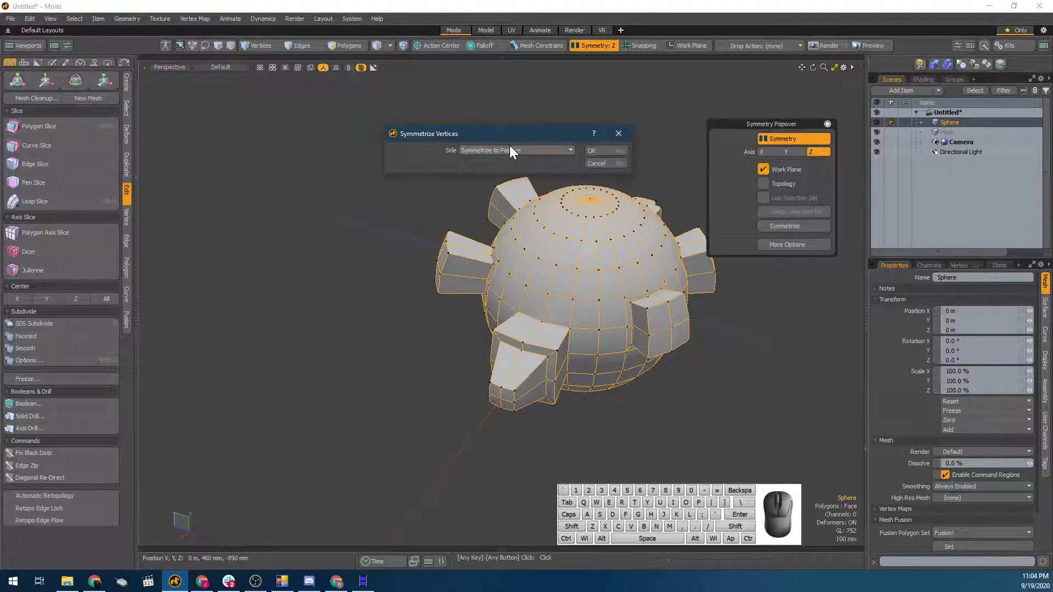
left_click(596, 150)
left_click_drag(522, 246, 642, 219, "alt")
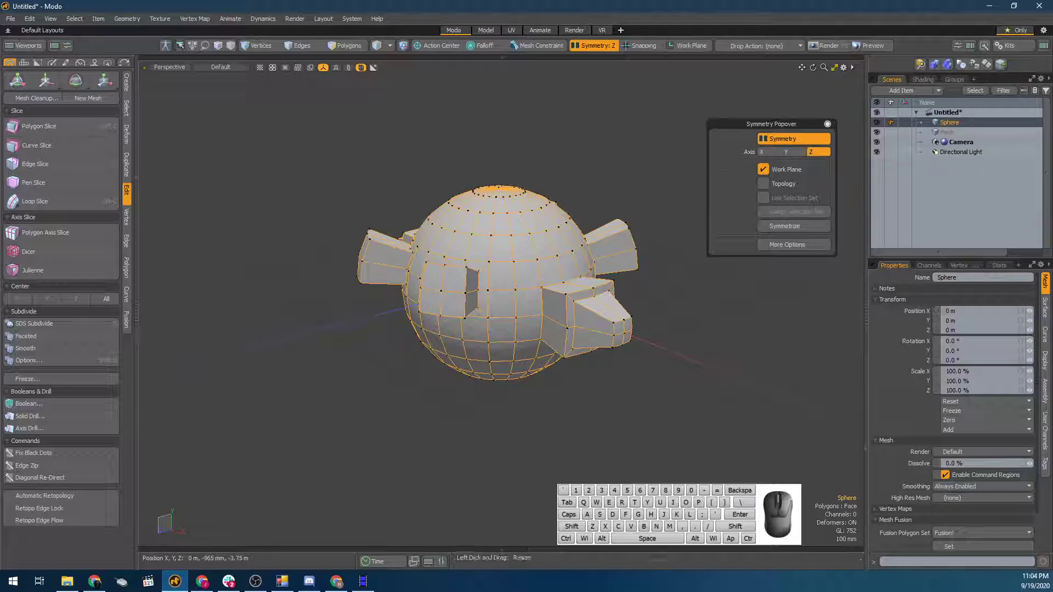
Set the symmetry axis back to X and turn symmetry off
left_click(830, 124)
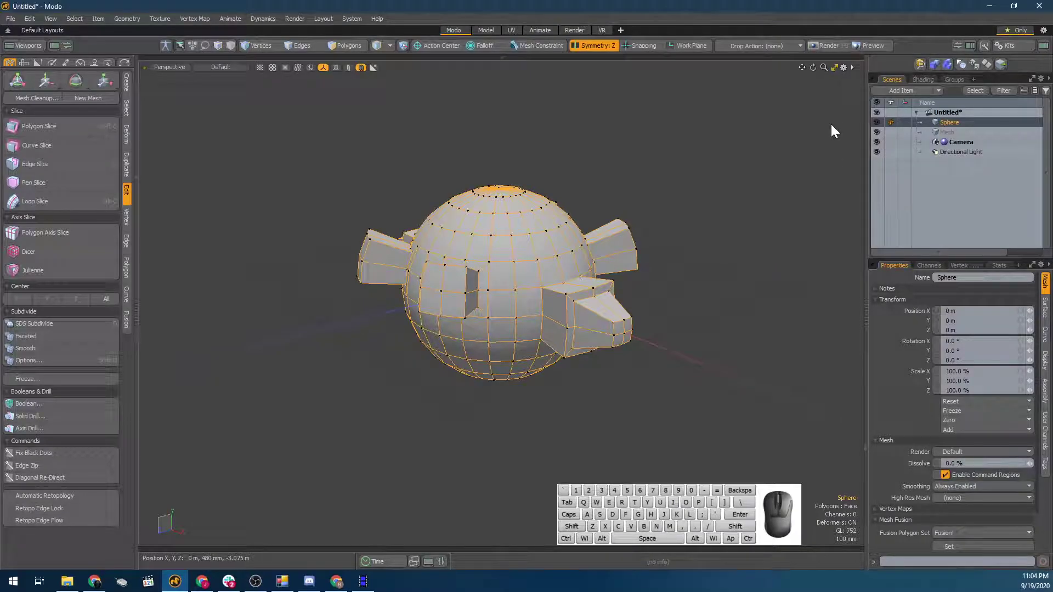
left_click(614, 51)
left_click(614, 51)
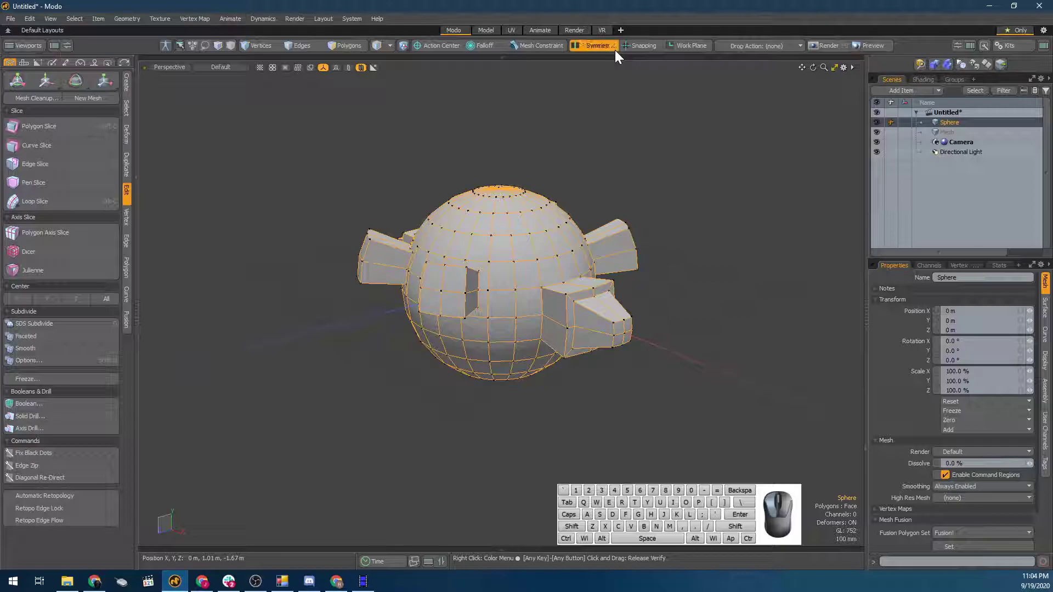
left_click(596, 47)
left_click(593, 96)
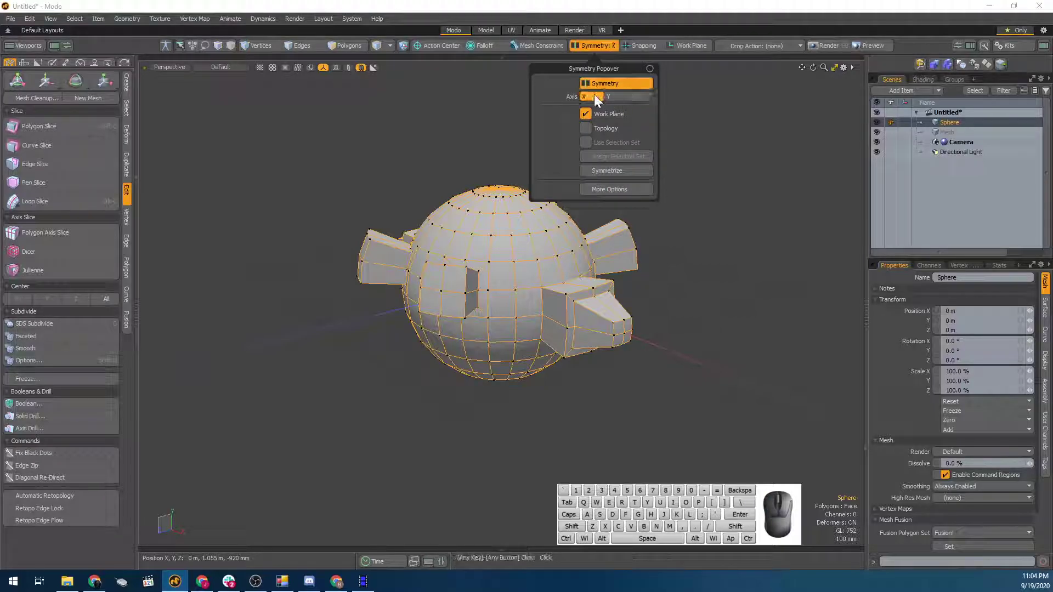
left_click(612, 84)
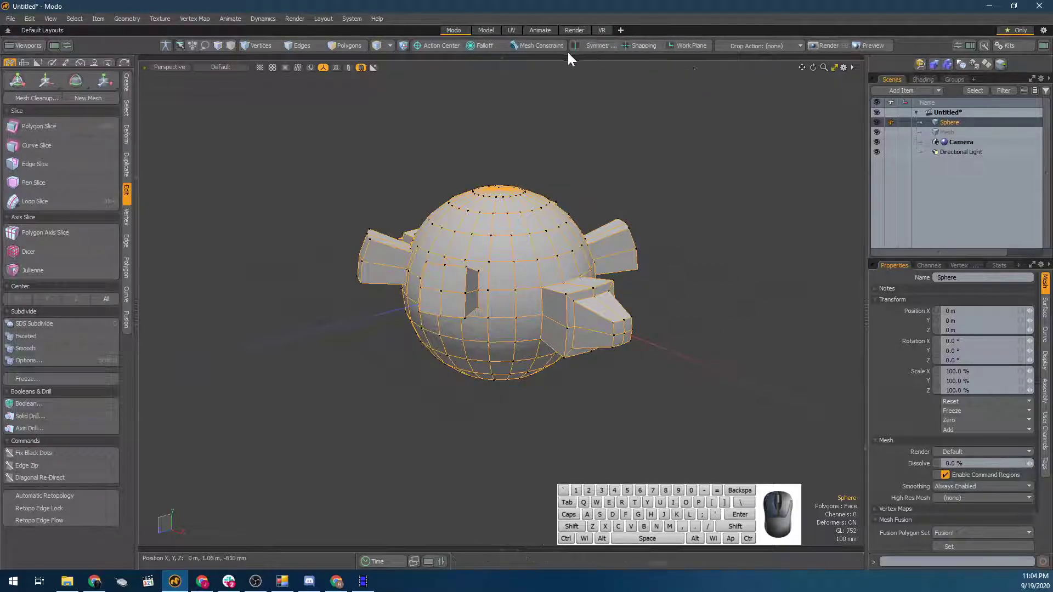
Open the symmetry options, dismiss them and view the sphere's protrusions from above
key("alt")
left_click_drag(572, 173, 650, 165, "alt")
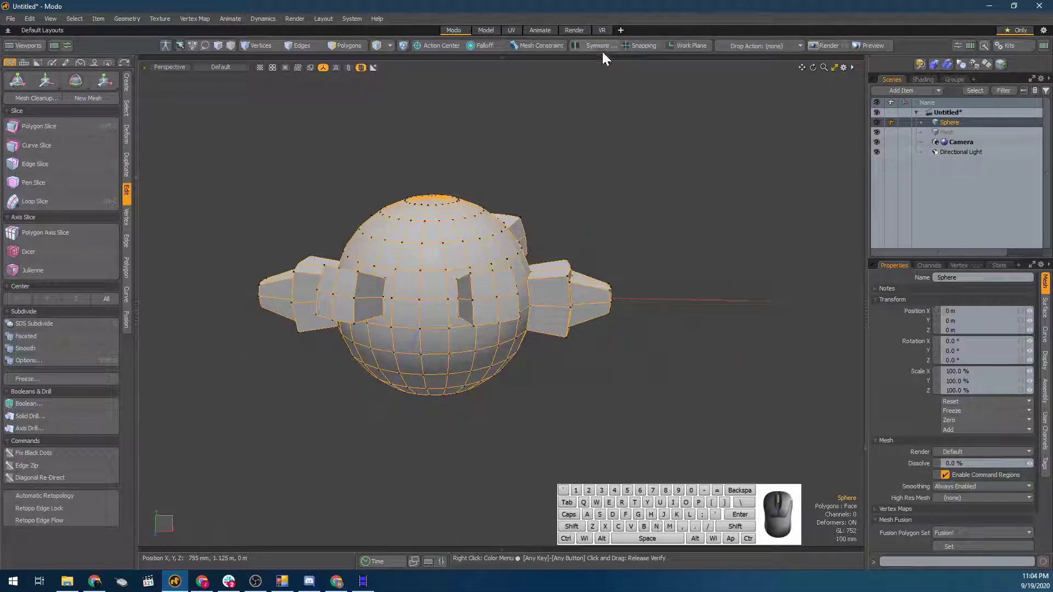
key("alt")
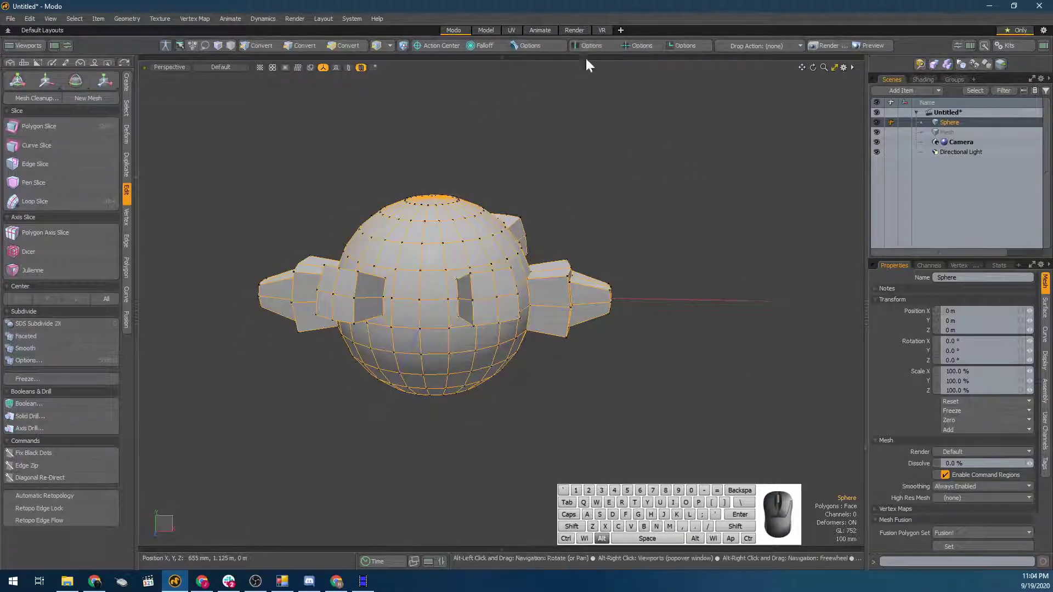
left_click(592, 45, "alt")
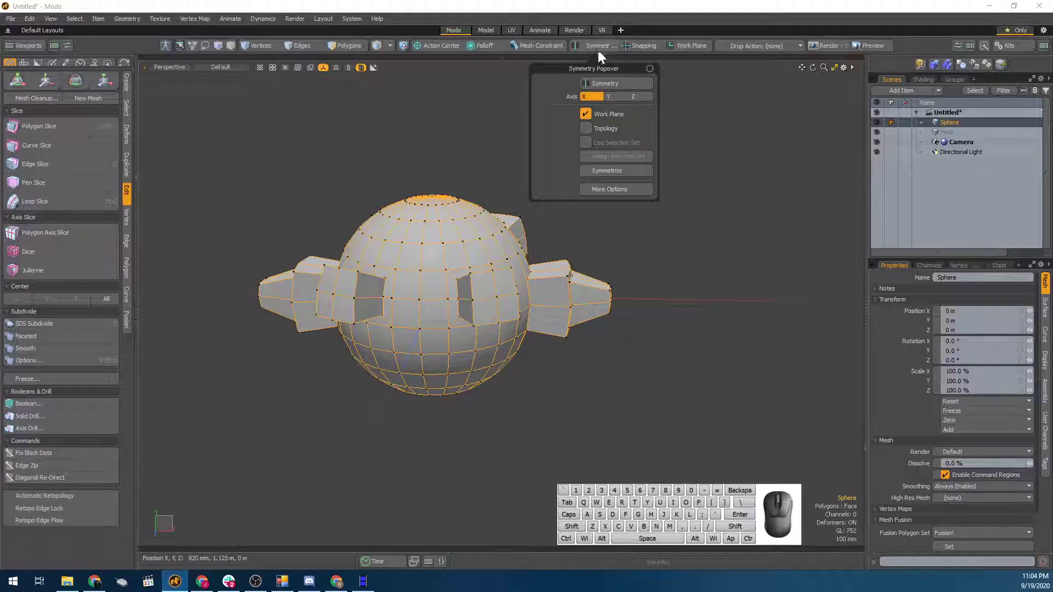
left_click_drag(544, 215, 495, 310, "alt")
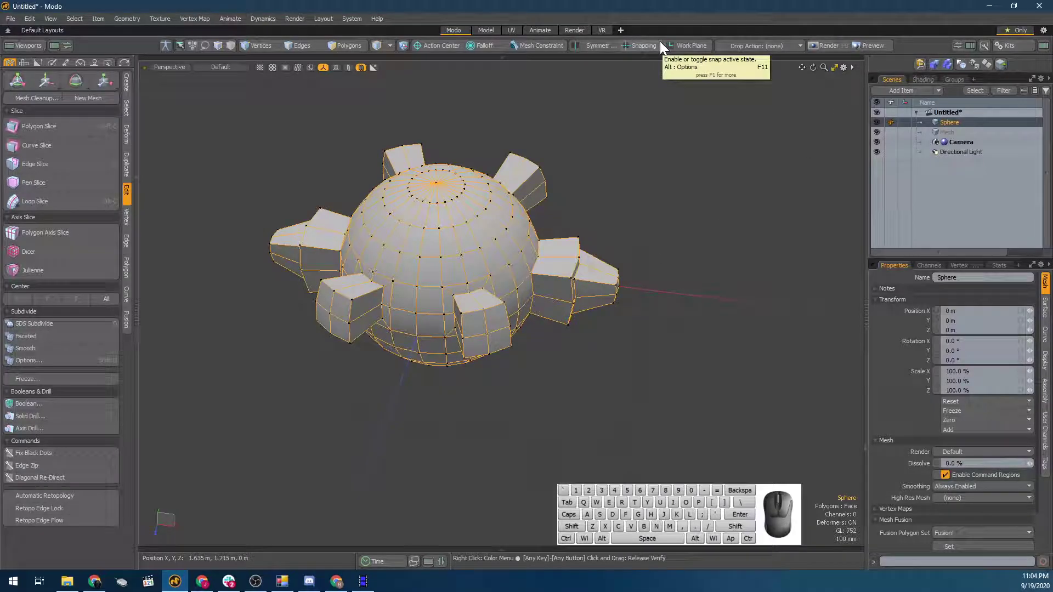
Open the snapping options to show the available snap types, move them over the viewport and close them
key("alt")
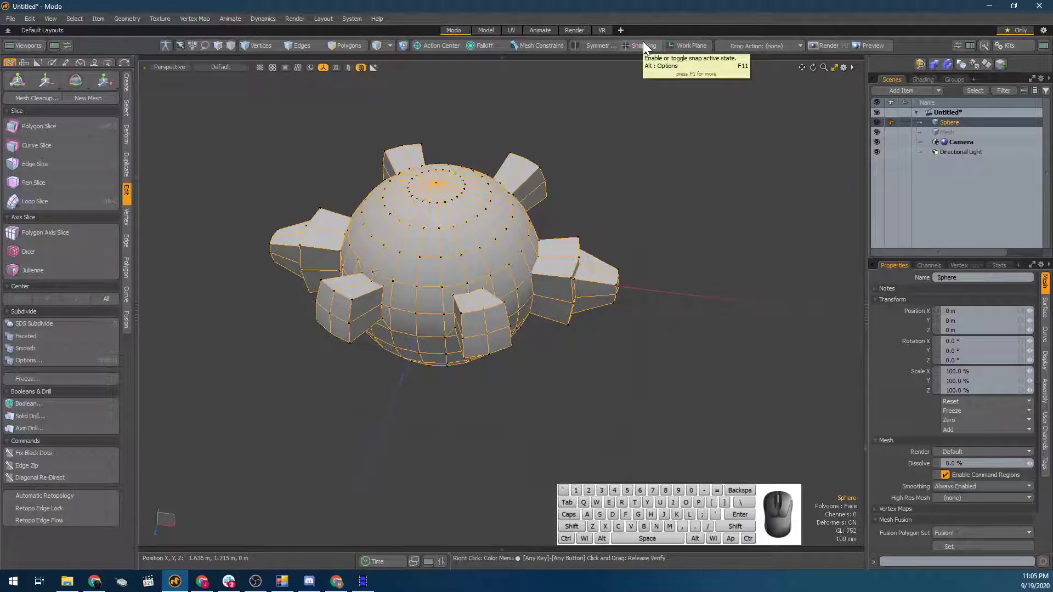
left_click(643, 42, "alt")
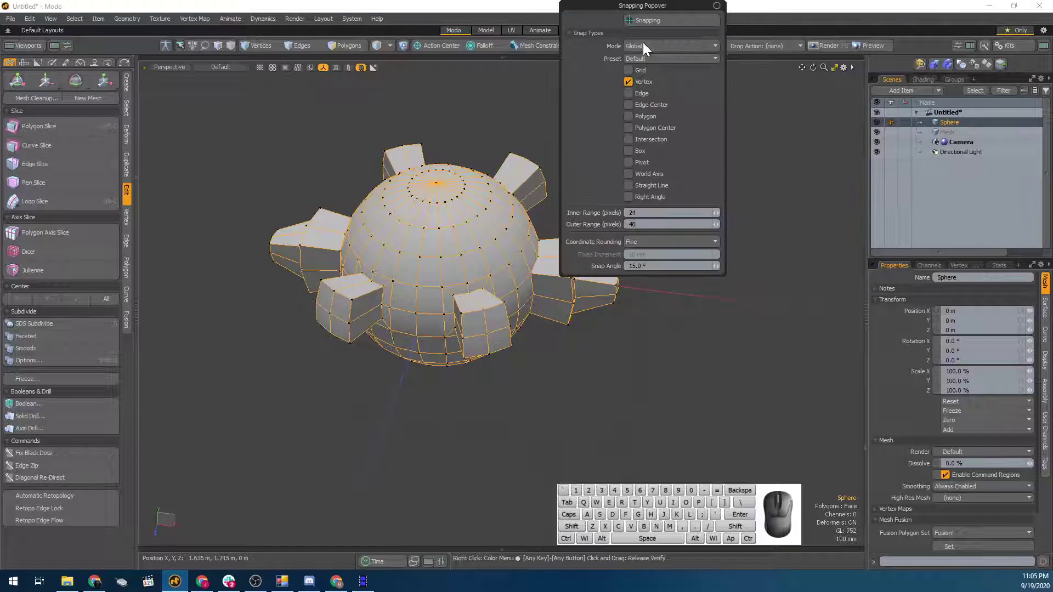
left_click_drag(661, 4, 708, 166)
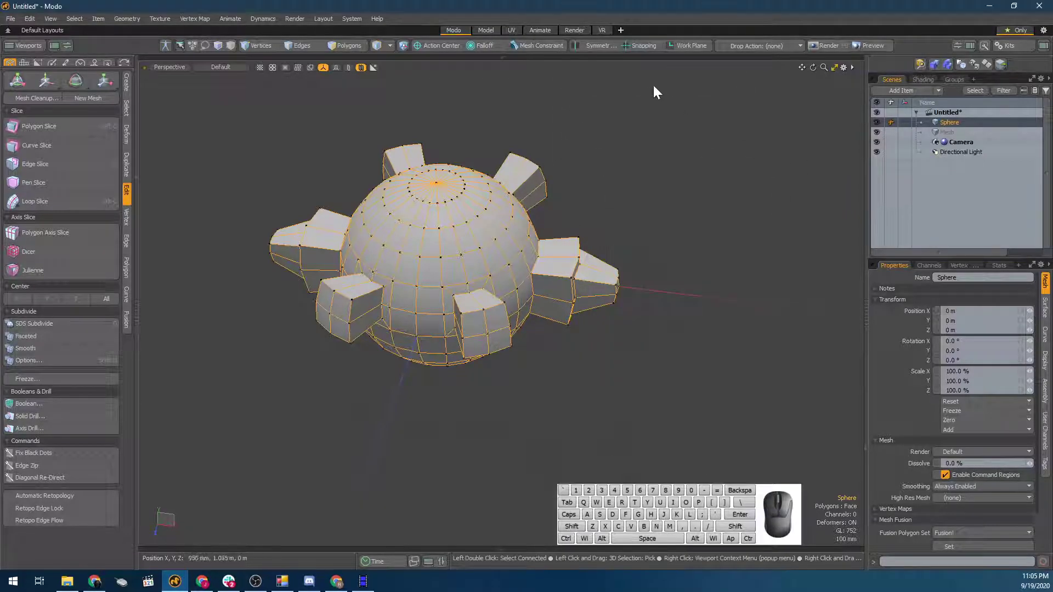
left_click(629, 45, "alt")
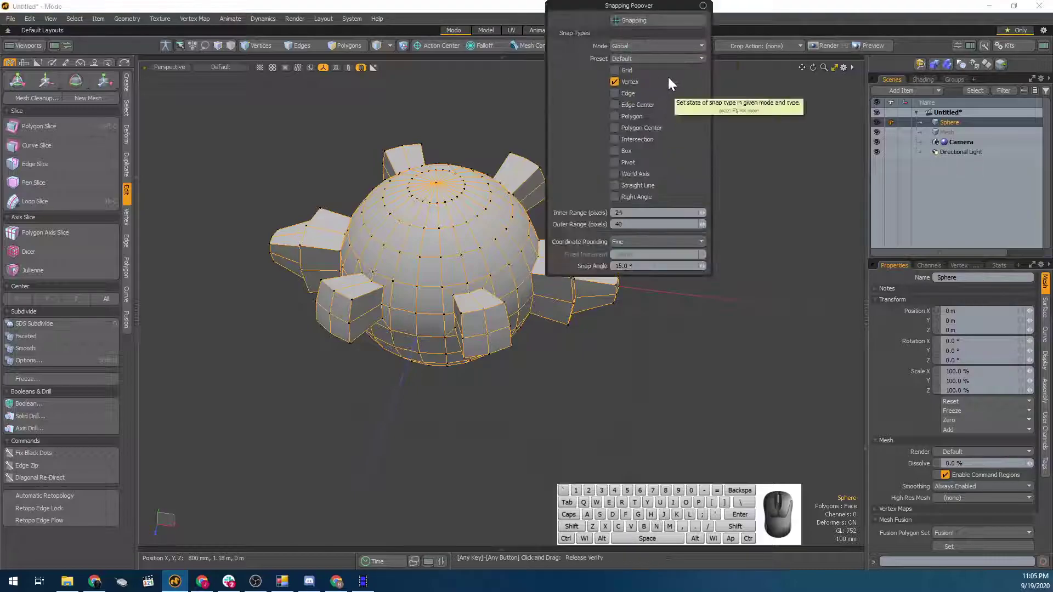
left_click_drag(648, 11, 701, 151)
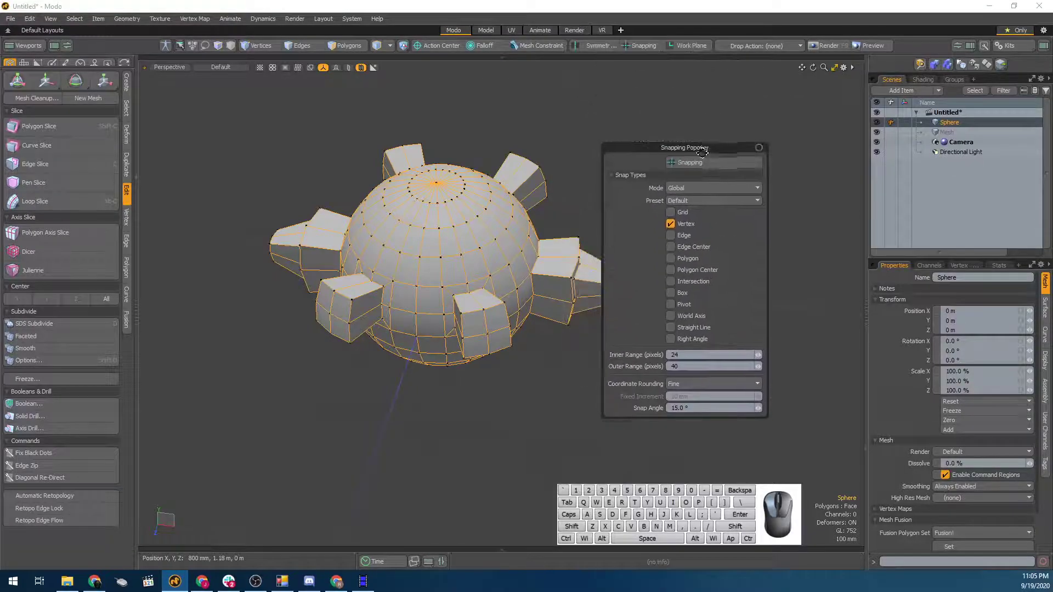
left_click(759, 145)
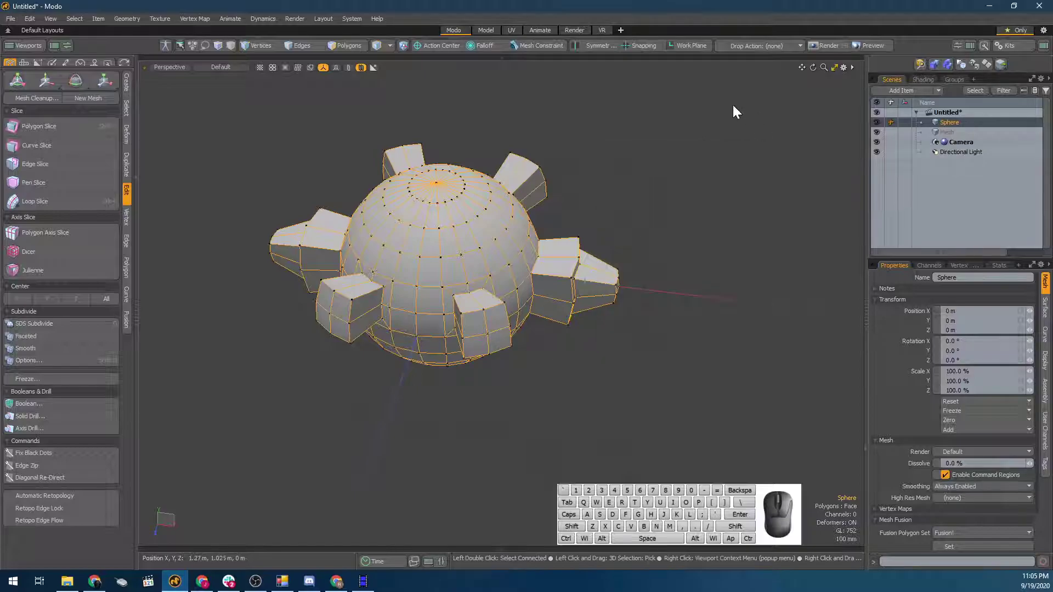
Open the snapping options and move them clear of the sphere, keeping the snap types in view
left_click(641, 46, "alt")
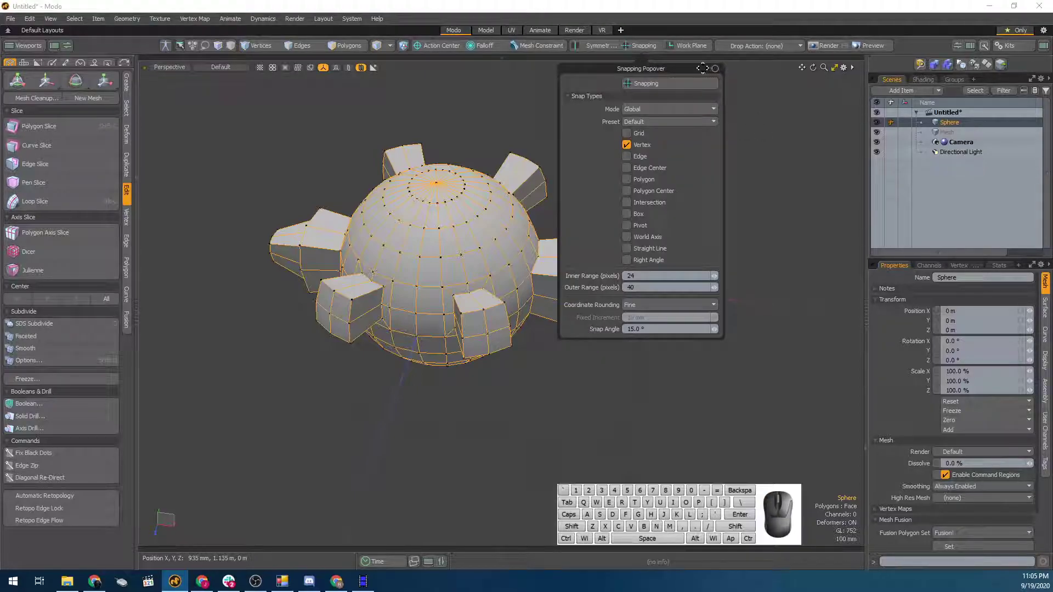
left_click_drag(631, 68, 740, 127)
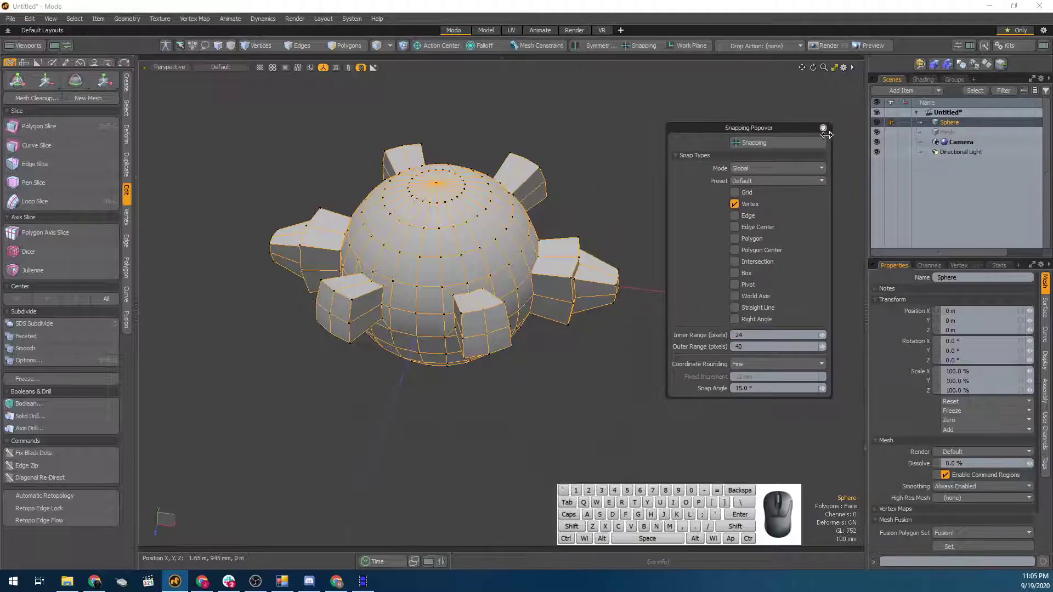
left_click_drag(571, 206, 505, 196, "alt")
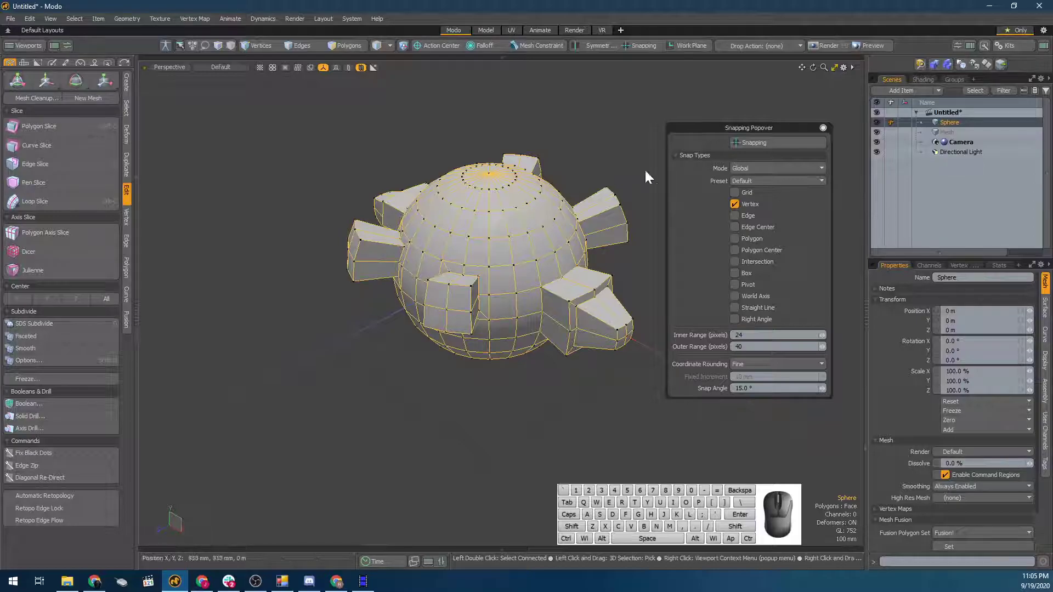
Select the edge loop nearest the sphere's top pole and convert the selection to its vertices
left_click_drag(647, 247, 451, 219, "alt")
scroll(478, 189, "up", 5)
key("2")
double_click(466, 218)
key("1")
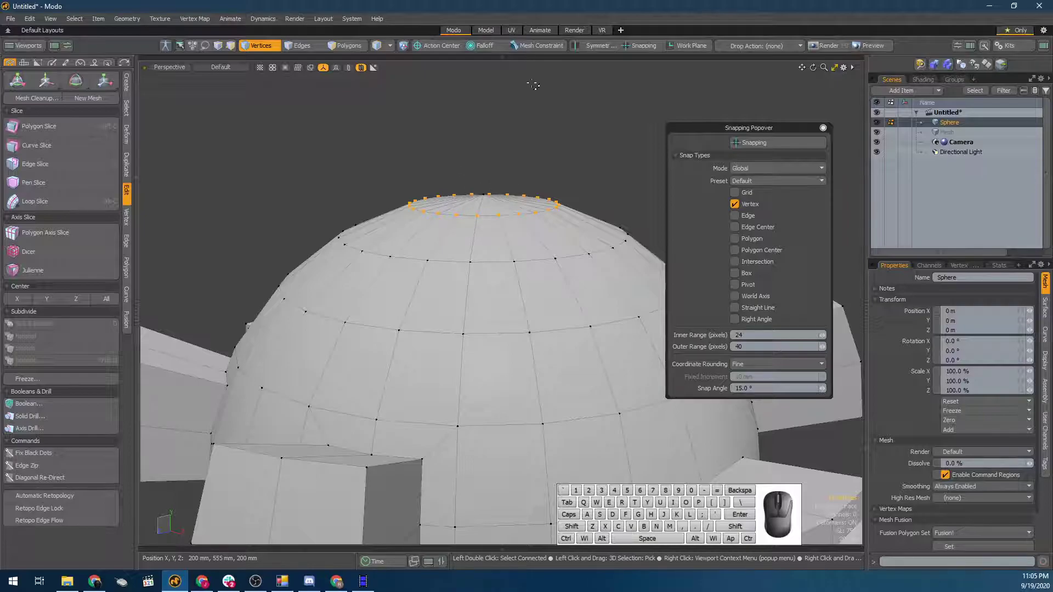
mouse_move(438, 242)
left_mouse_down("alt")
mouse_move(469, 222)
mouse_move(451, 256)
left_mouse_up("alt")
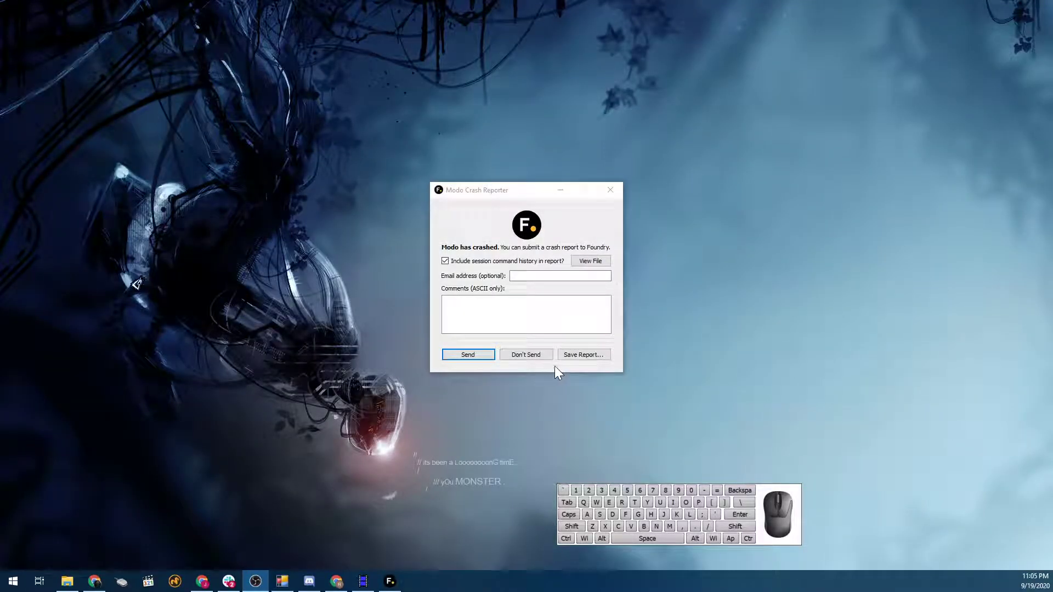
Dismiss the crash report without sending it and add a default sphere to the new empty scene
left_click(526, 356)
left_click(526, 355)
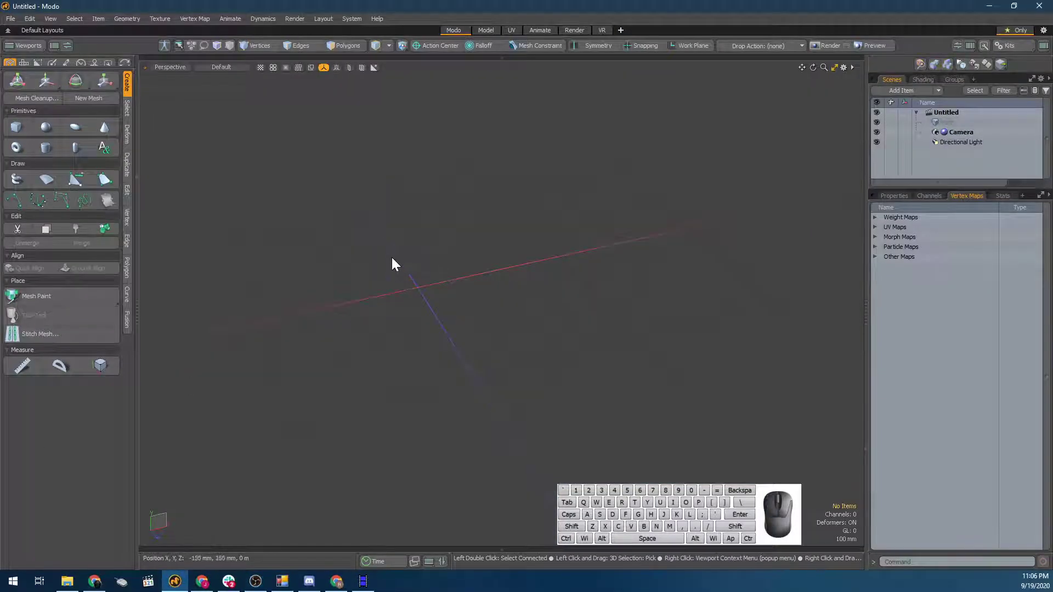
left_click_drag(392, 255, 353, 264, "alt")
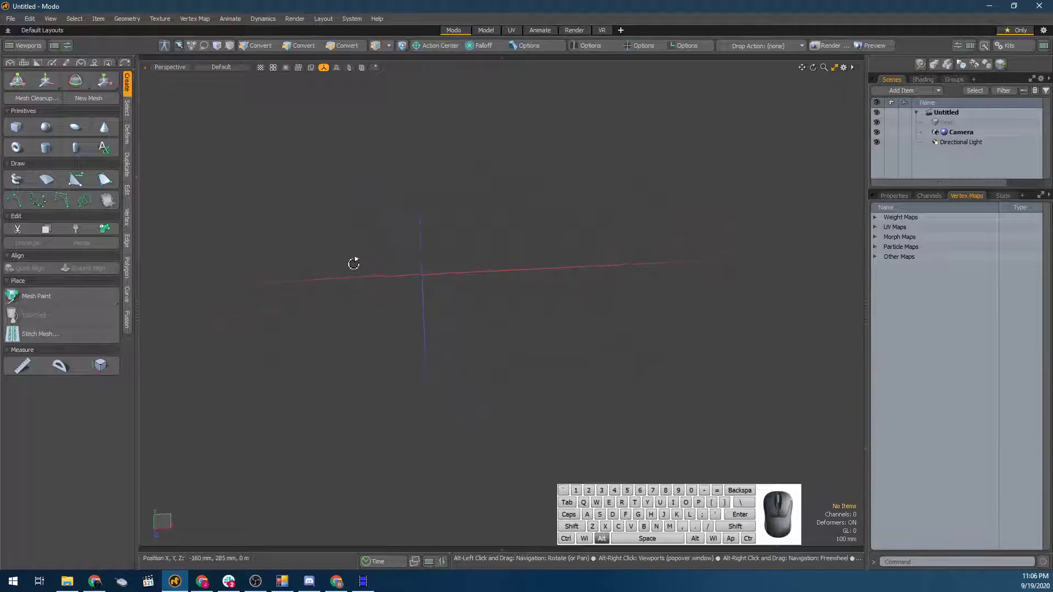
left_click(46, 127, "shift")
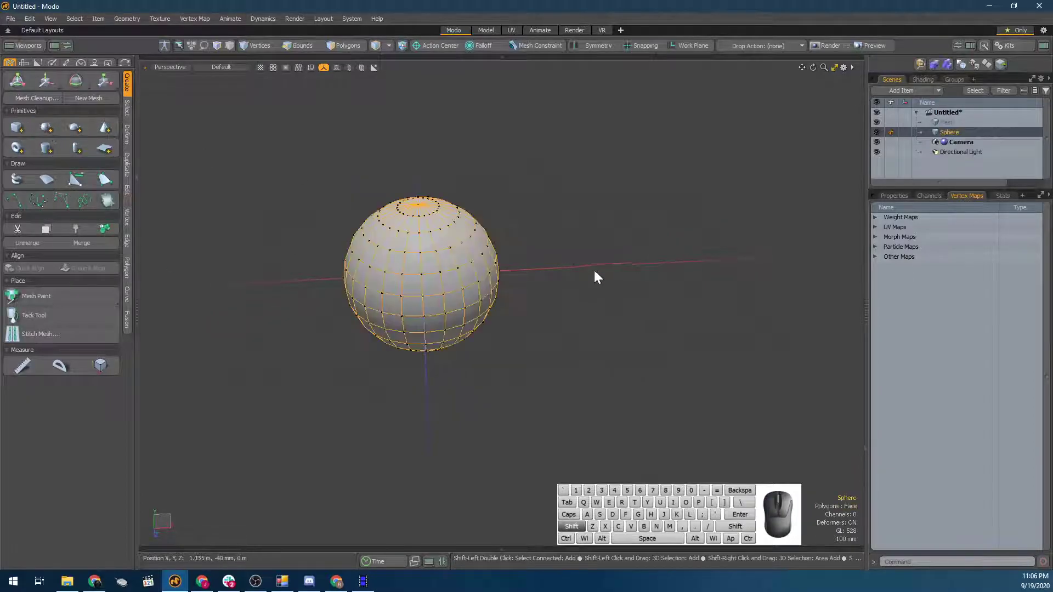
Select the vertices of the edge loop nearest the sphere's top pole together with the pole vertex
key("shift+a")
scroll(407, 251, "up", 5)
key("2")
double_click(477, 149)
left_click_drag(477, 149, 489, 242, "alt")
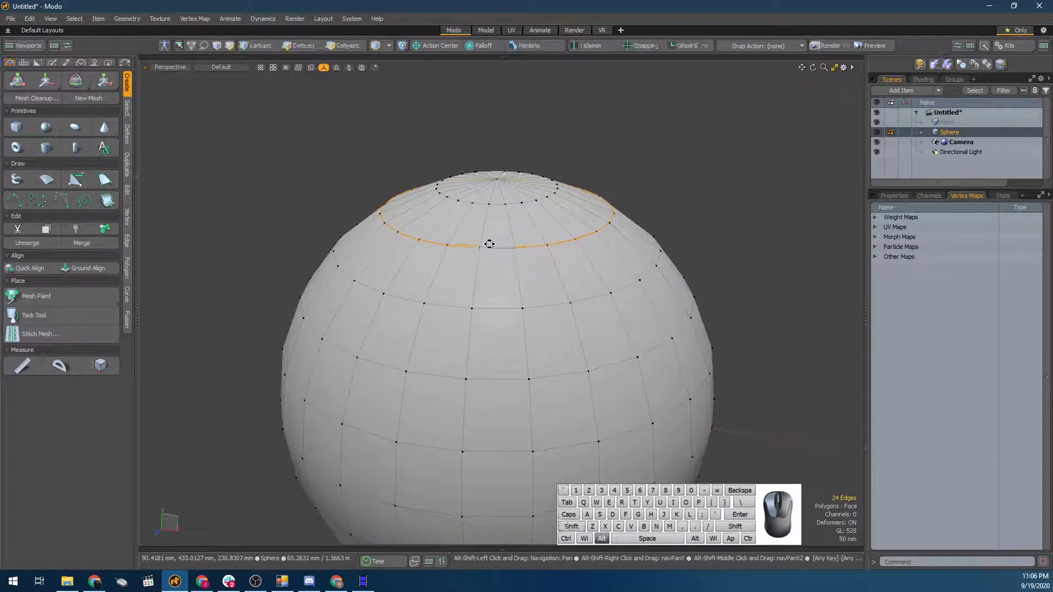
double_click(489, 204)
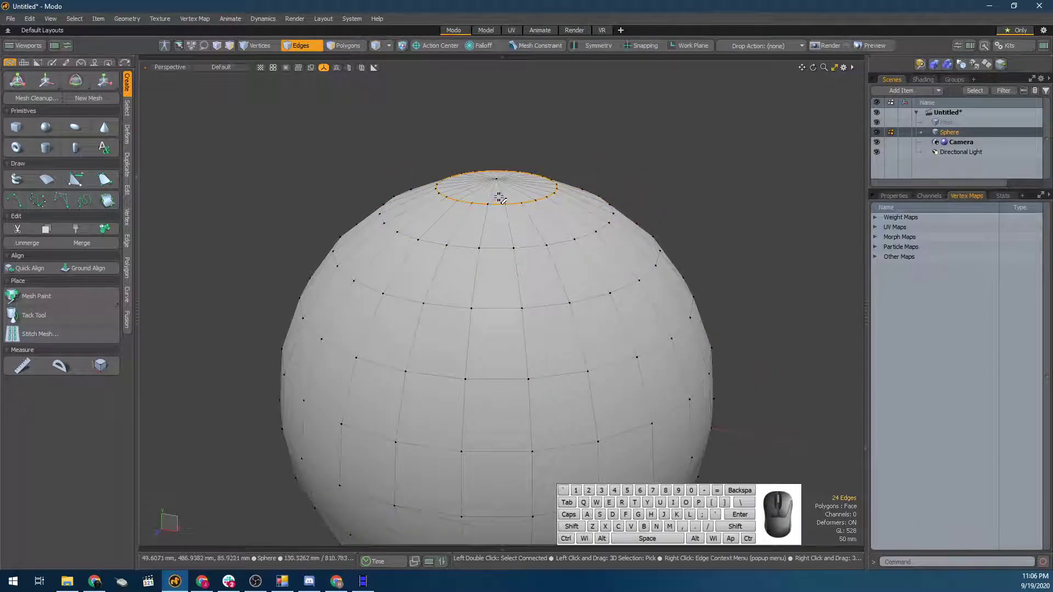
key("1")
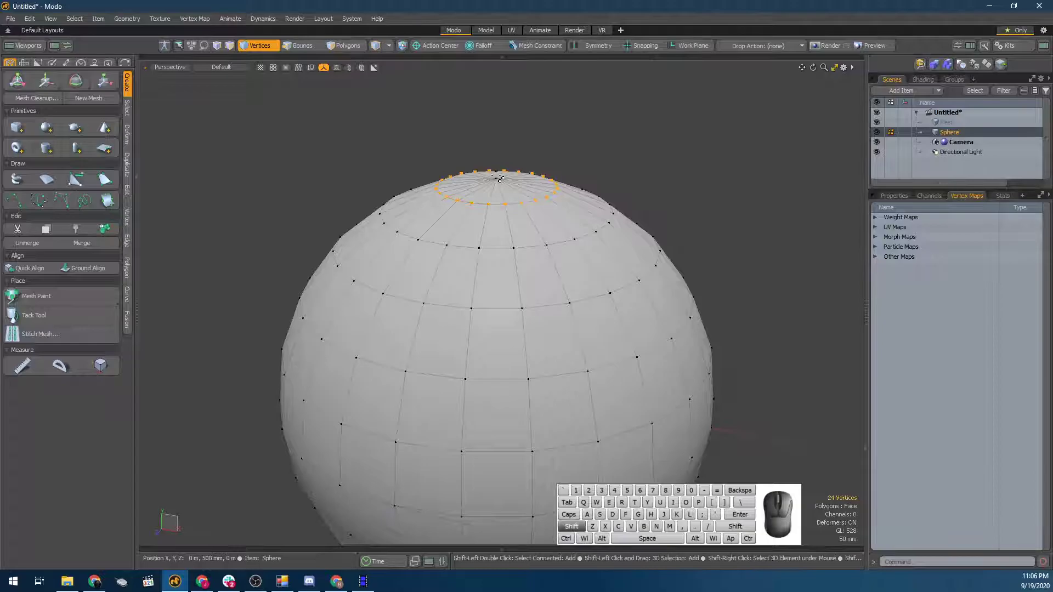
left_click_drag(518, 204, 505, 176, "alt")
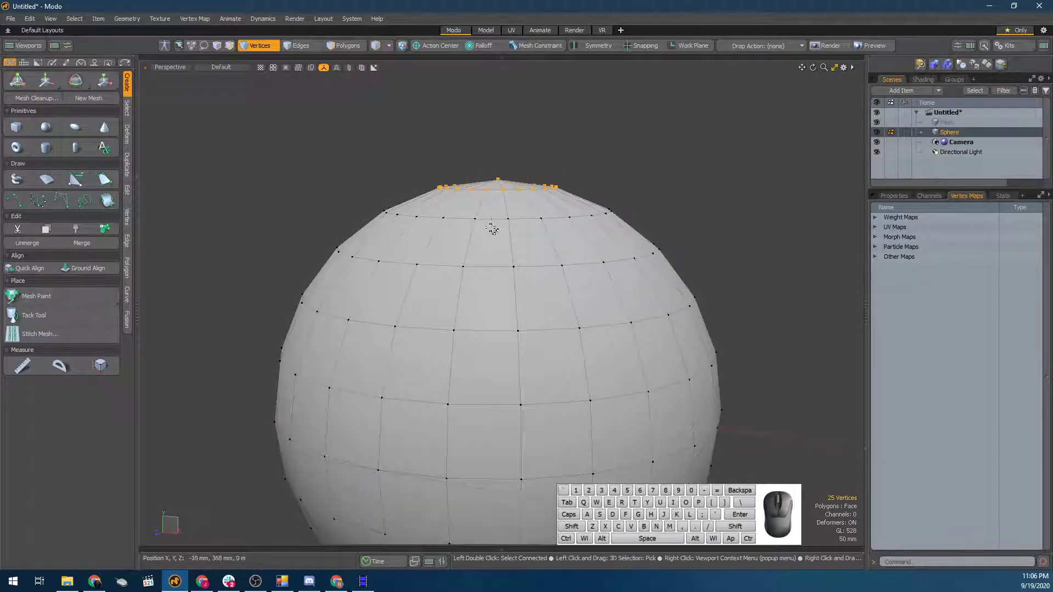
Scale the selected cap vertices to about 80.5% in Y and show the scale tool's properties
left_click_drag(504, 218, 478, 209, "alt")
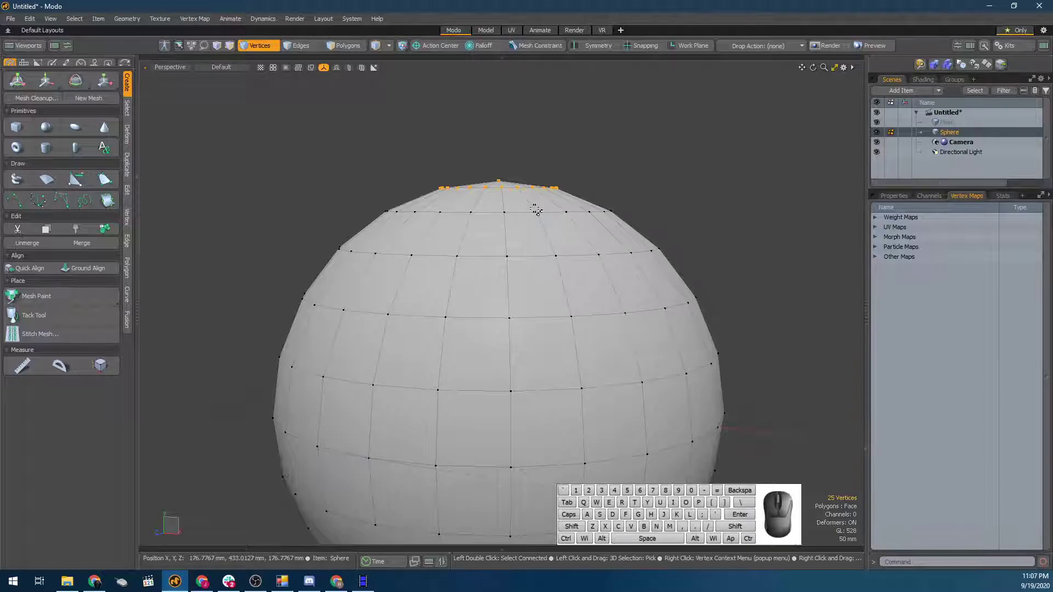
key("r")
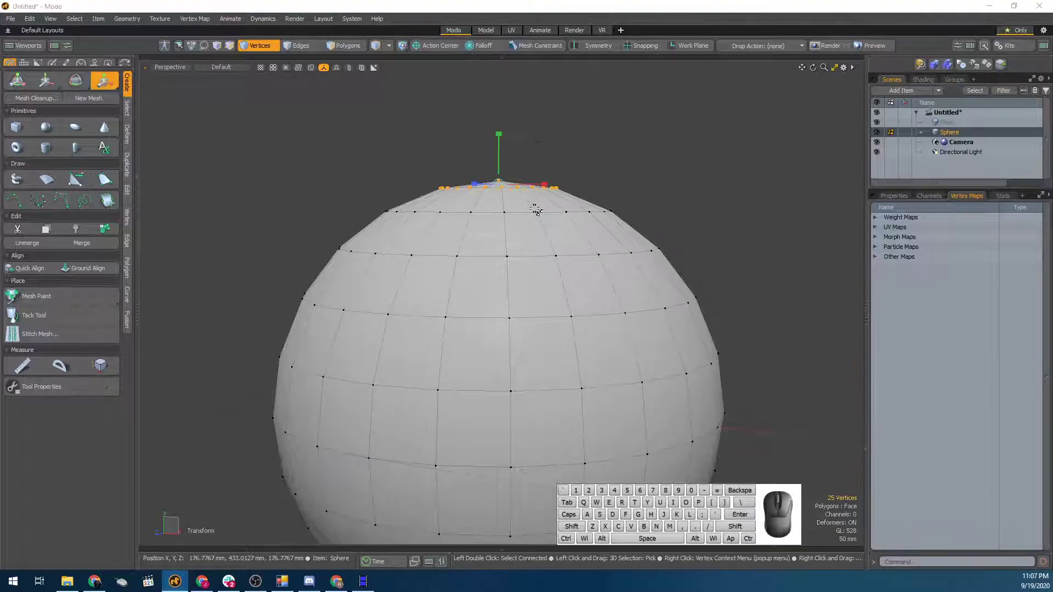
scroll(455, 167, "up", 2)
mouse_move(485, 134)
left_mouse_down()
mouse_move(485, 174)
mouse_move(486, 130)
left_mouse_up()
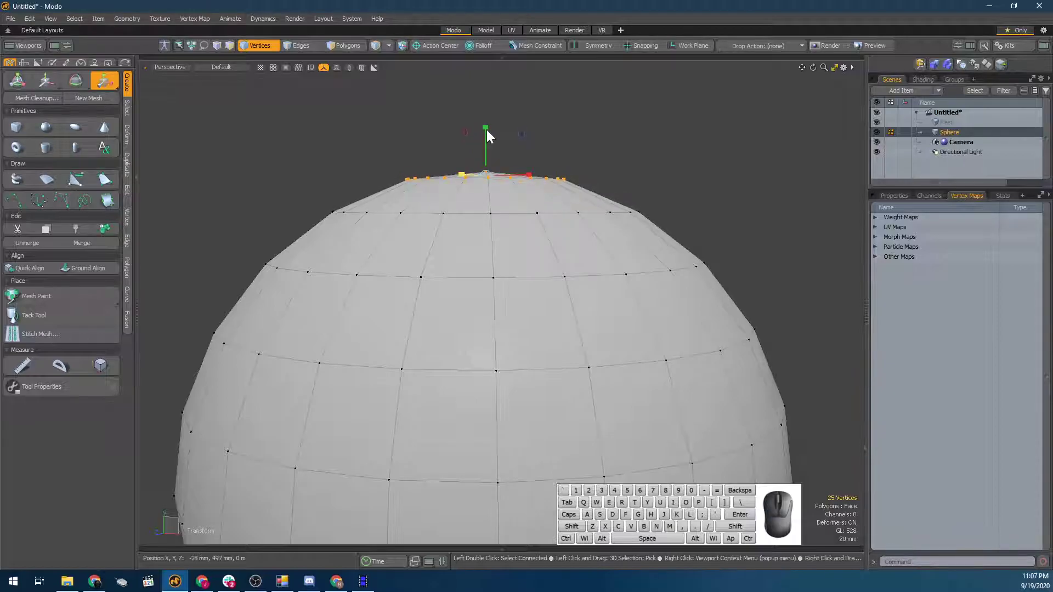
key("k")
left_click_drag(0, 0, 179, 145)
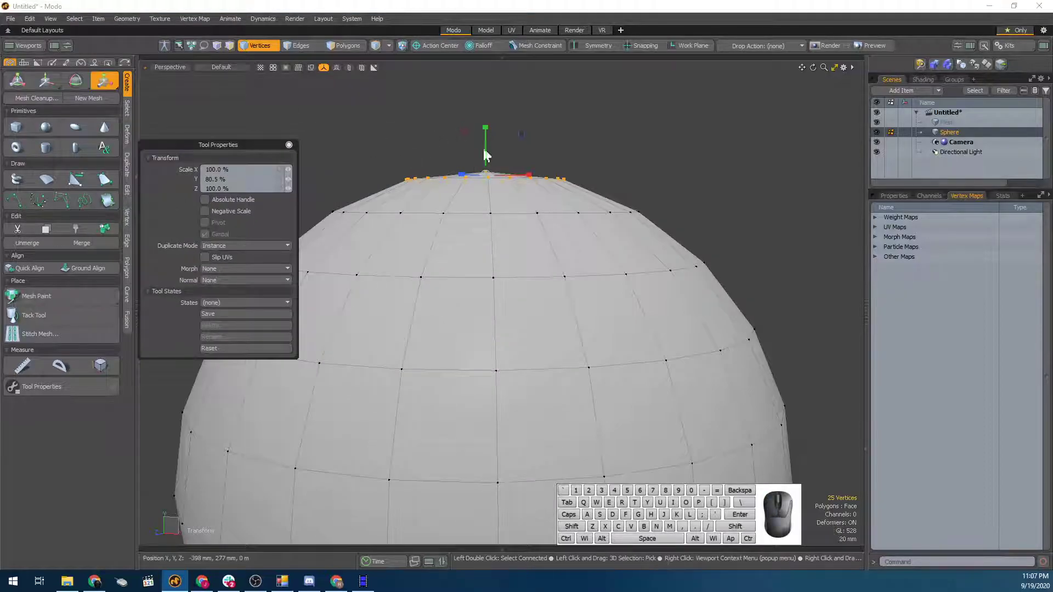
Try Negative Scale on the cap vertices by scaling them to about -210% in Y, and leave the tool
left_click(228, 212)
left_click_drag(486, 128, 486, 278)
left_click_drag(478, 148, 495, 202, "alt")
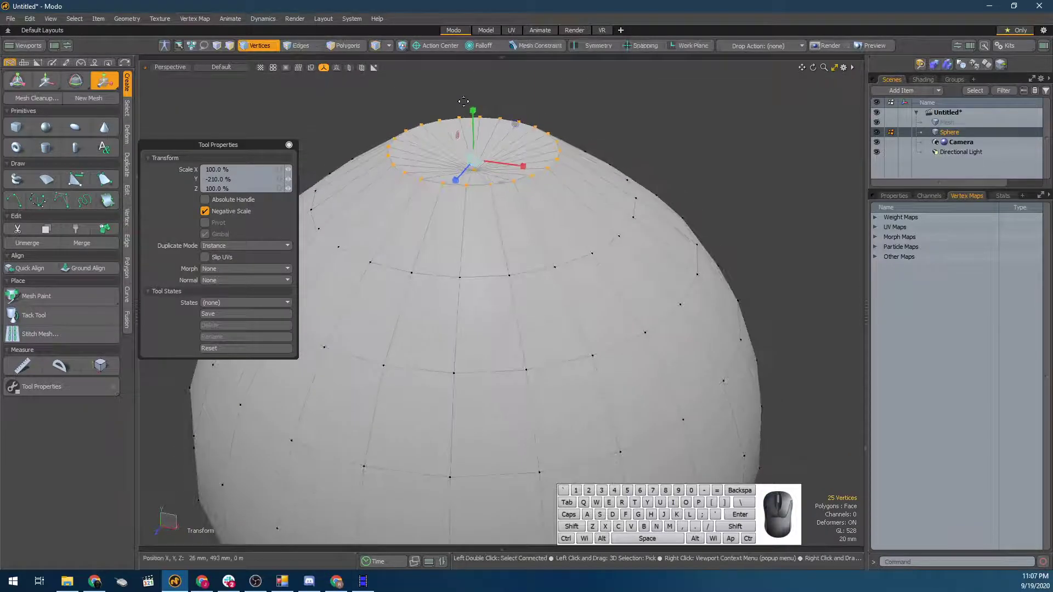
key("space")
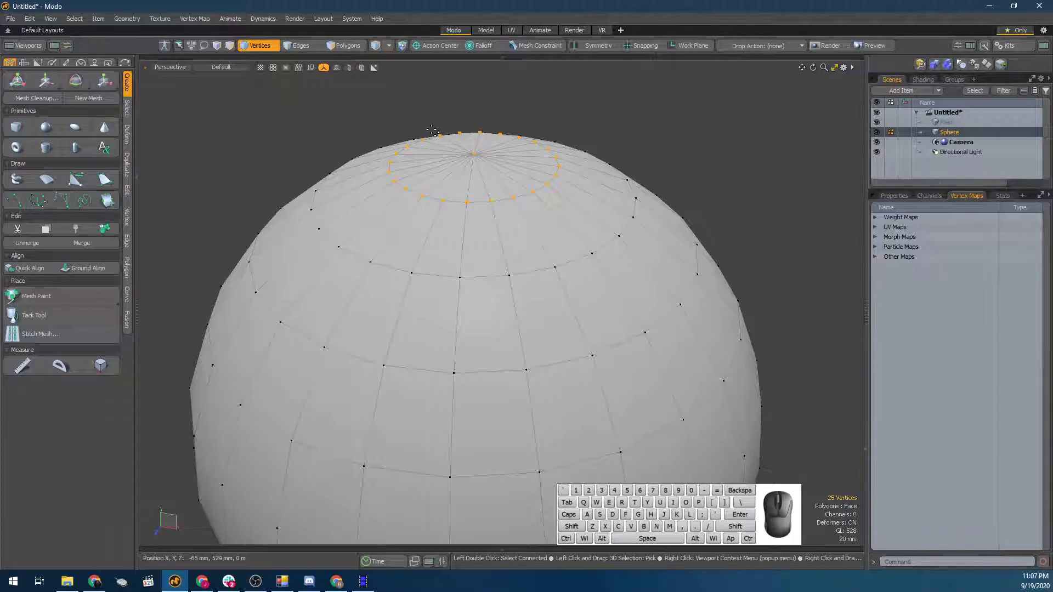
With Negative Scale off, flatten the cap vertices to 0% in Y and inspect them from the side
key("r")
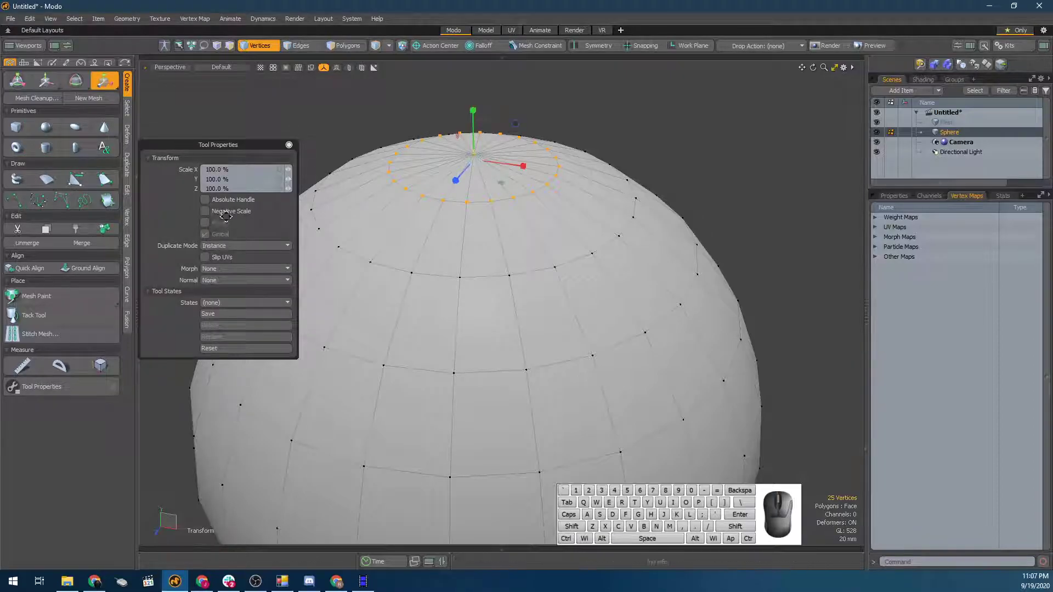
left_click_drag(472, 112, 473, 163)
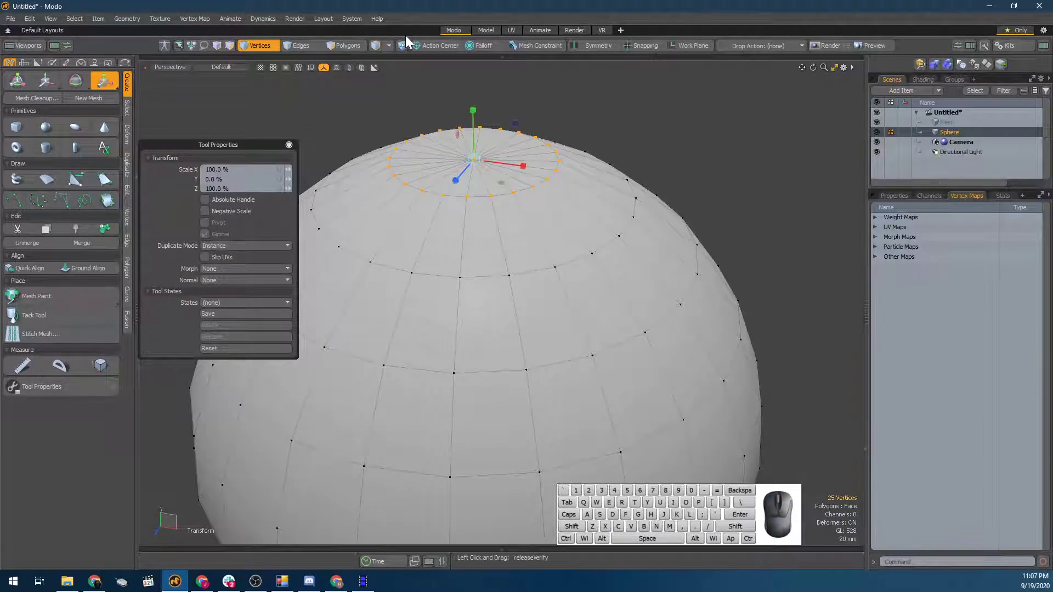
left_click_drag(479, 207, 482, 170, "alt")
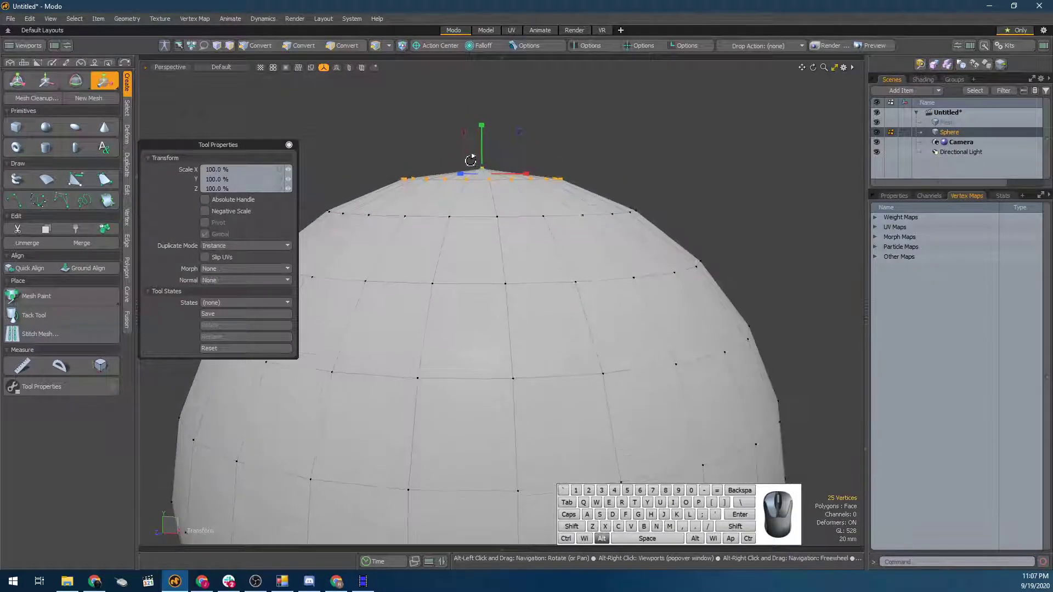
Select the vertices of the second edge loop from the top along with the inner ring and the pole vertex
key("2")
double_click(512, 217)
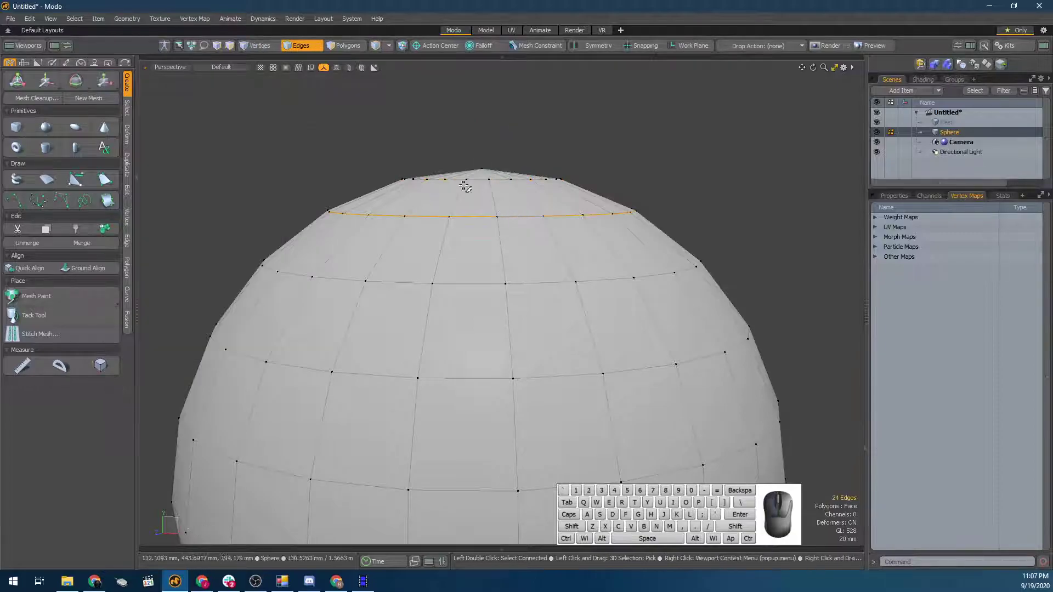
key("1")
left_click(482, 166, "shift")
left_click_drag(482, 172, 488, 180, "alt")
Try scaling the two top rings and the pole to about 22.5% in Y, and undo the scaling
key("r")
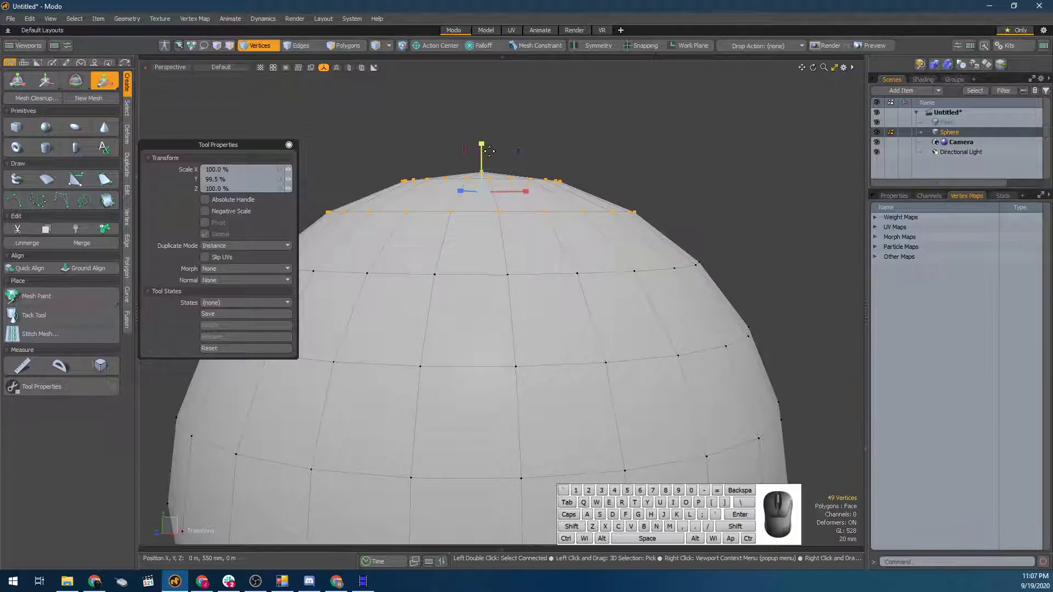
left_click_drag(481, 148, 482, 192)
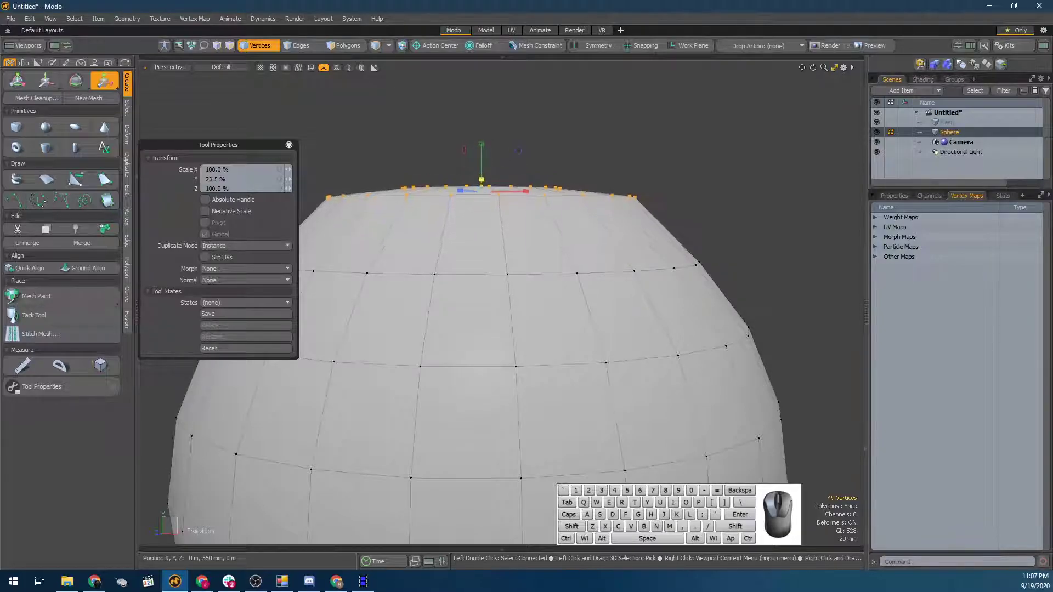
key("ctrl+z")
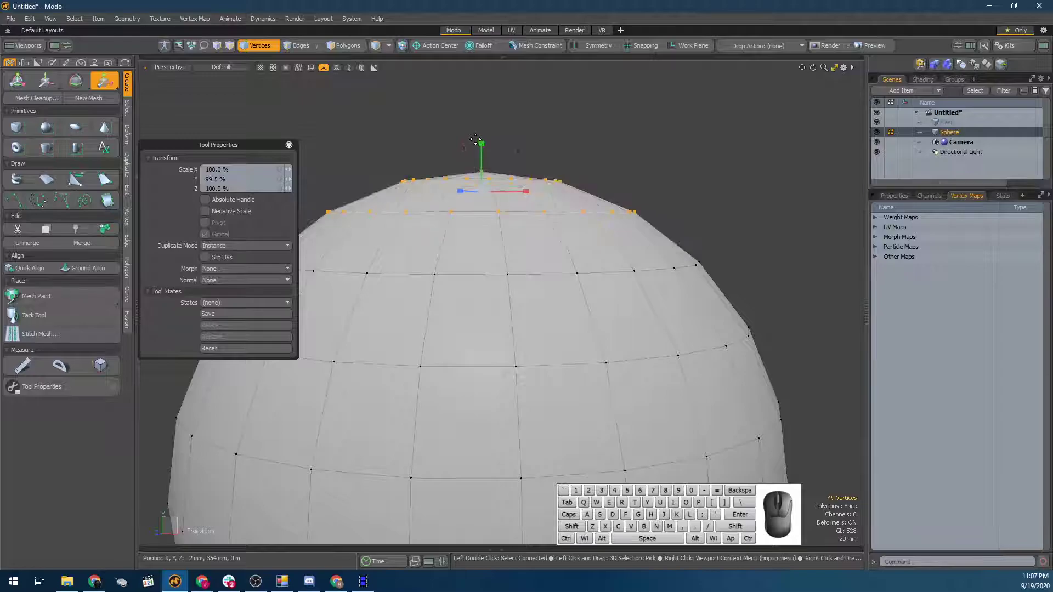
key("space")
Select only the ring nearest the pole plus the pole vertex, and flatten them to 0% in Y
right_click_drag(551, 136, 313, 204)
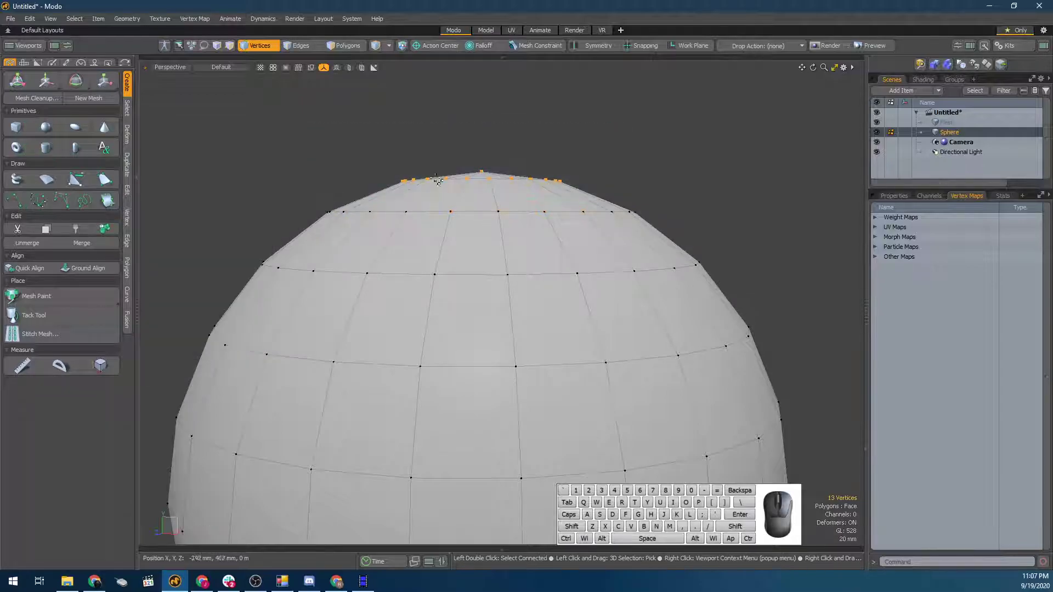
right_click_drag(646, 119, 334, 203)
key("r")
left_click_drag(487, 131, 489, 128)
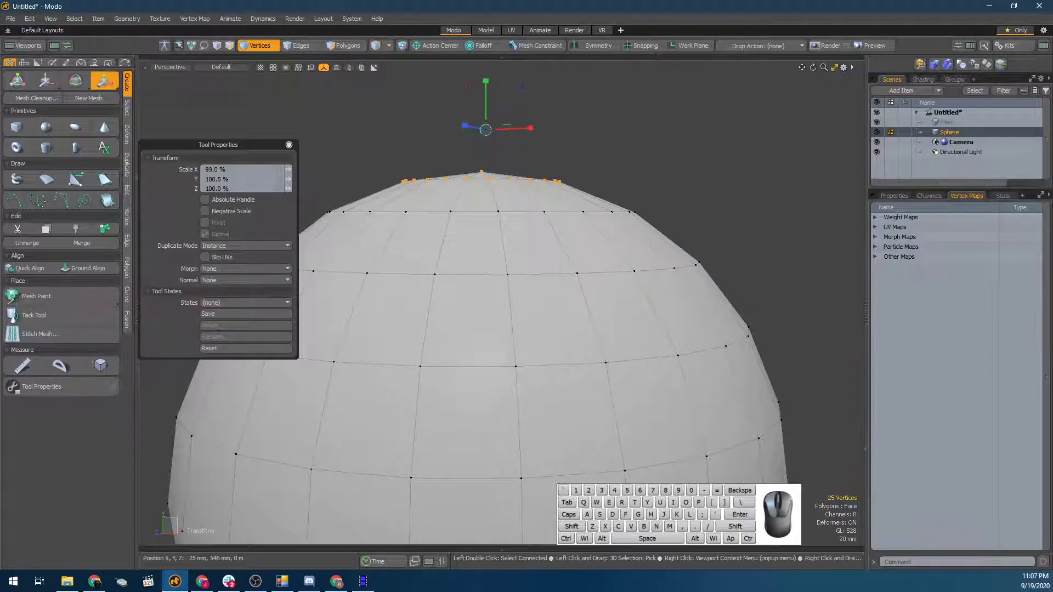
key("ctrl+z")
key("r")
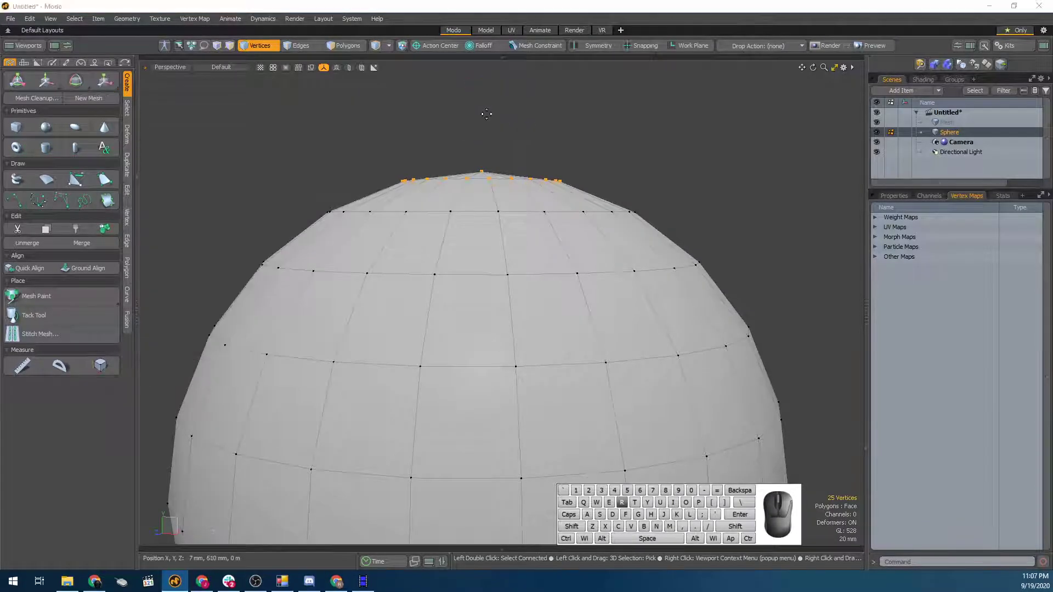
left_click_drag(482, 131, 482, 174)
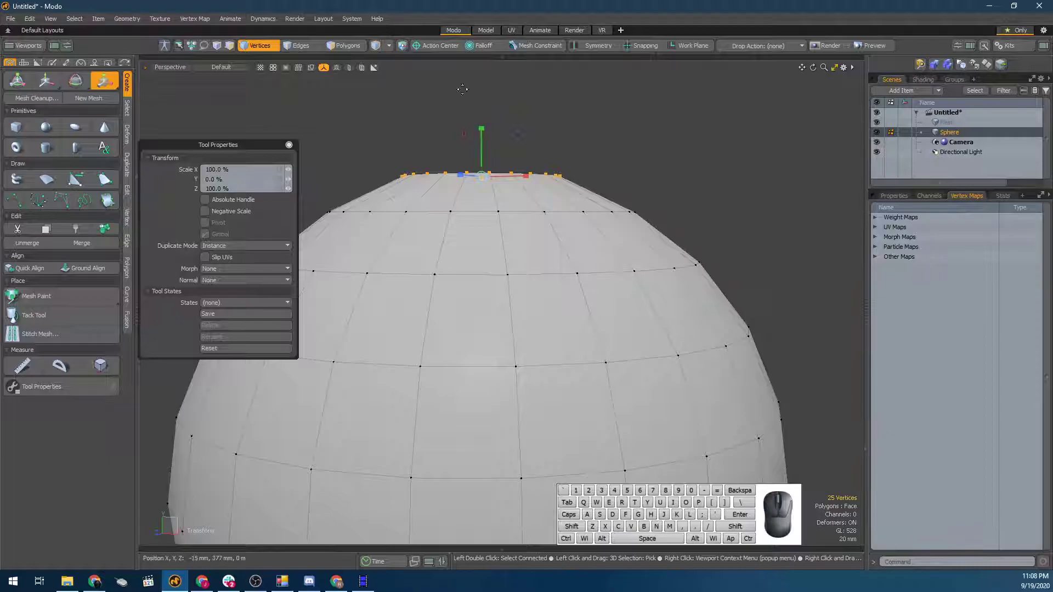
Switch to the four-view layout with the flattened cap in view, and leave the transform tool
key("w")
mouse_move(480, 137)
left_mouse_down()
mouse_move(482, 167)
mouse_move(481, 129)
left_mouse_up()
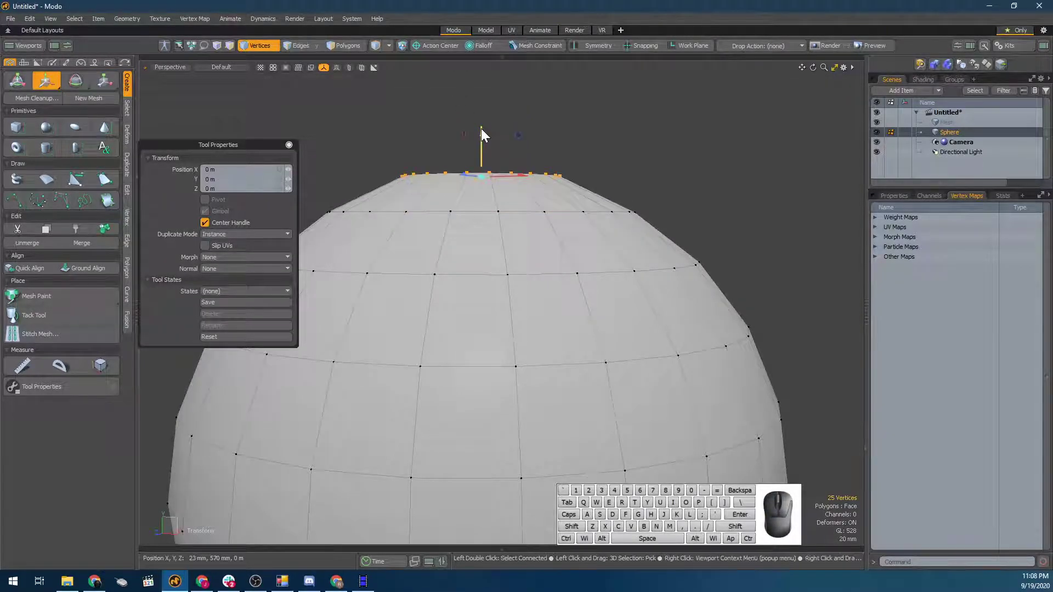
key("ctrl+space")
left_click_drag(712, 422, 681, 326)
key("r")
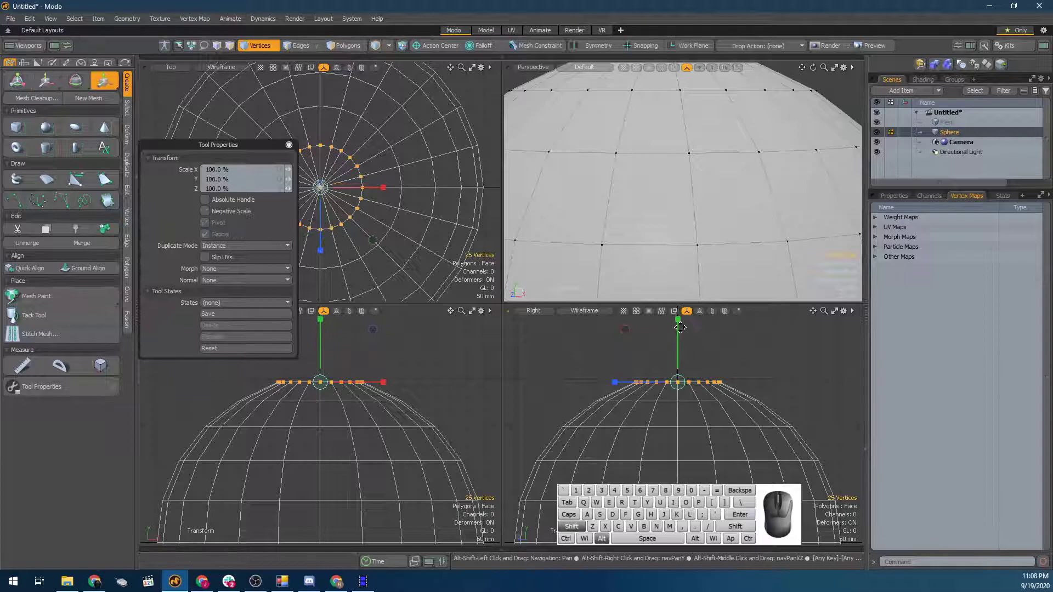
key("ctrl+z")
key("space")
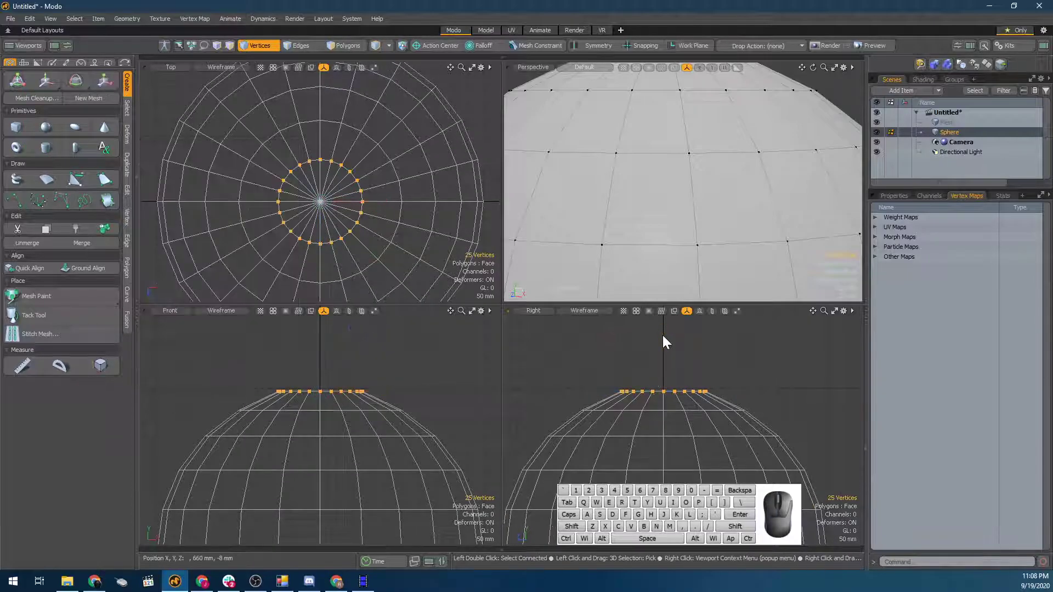
Move the flattened cap vertices down about 58 mm in Y to the level of the next ring, and inspect the alignment closely
key("w")
left_click_drag(664, 340, 664, 359)
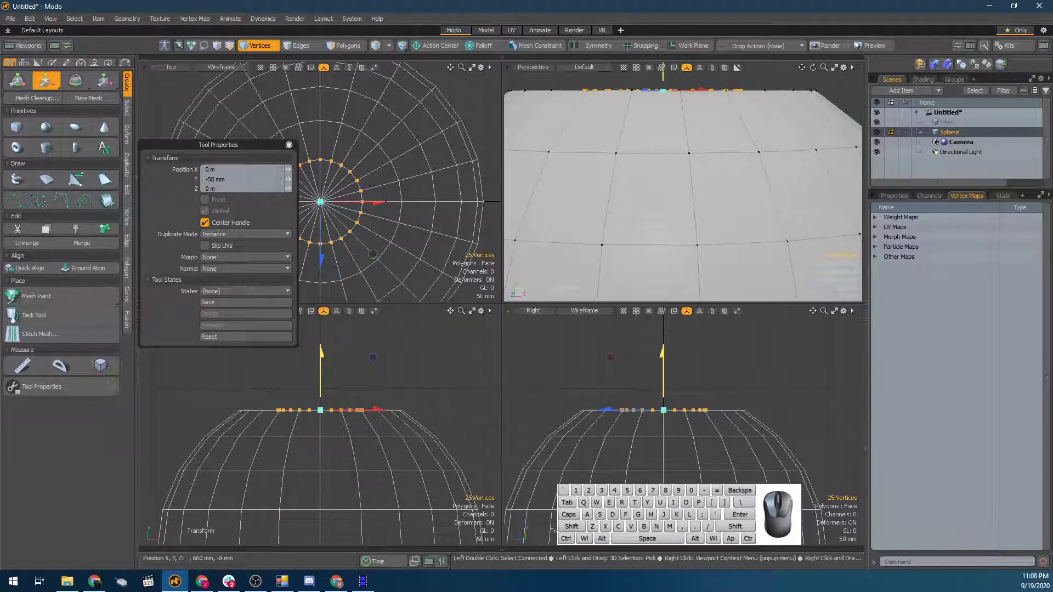
scroll(652, 417, "up", 5)
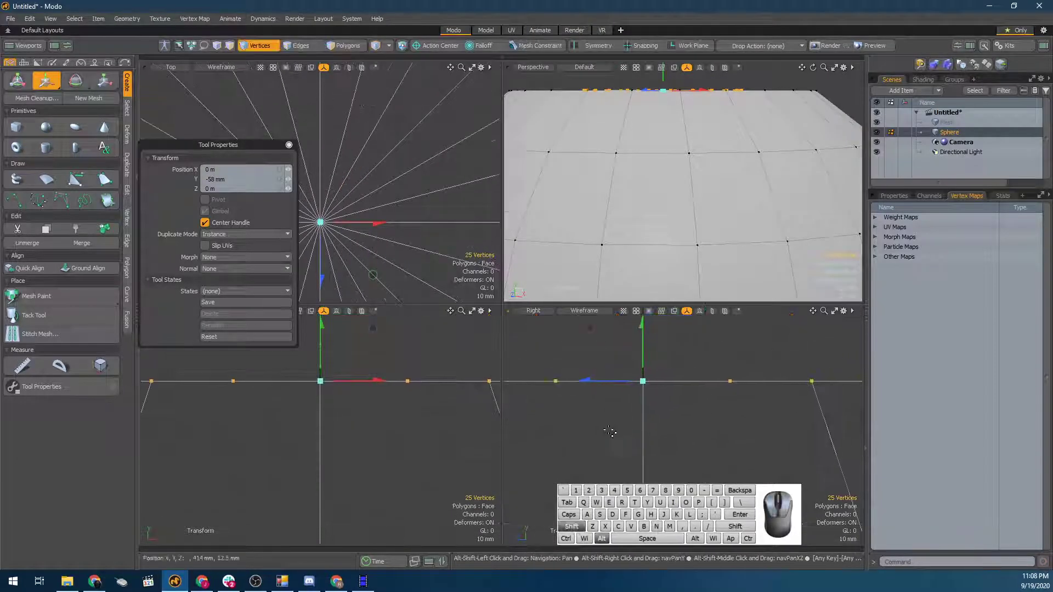
scroll(667, 376, "down", 5)
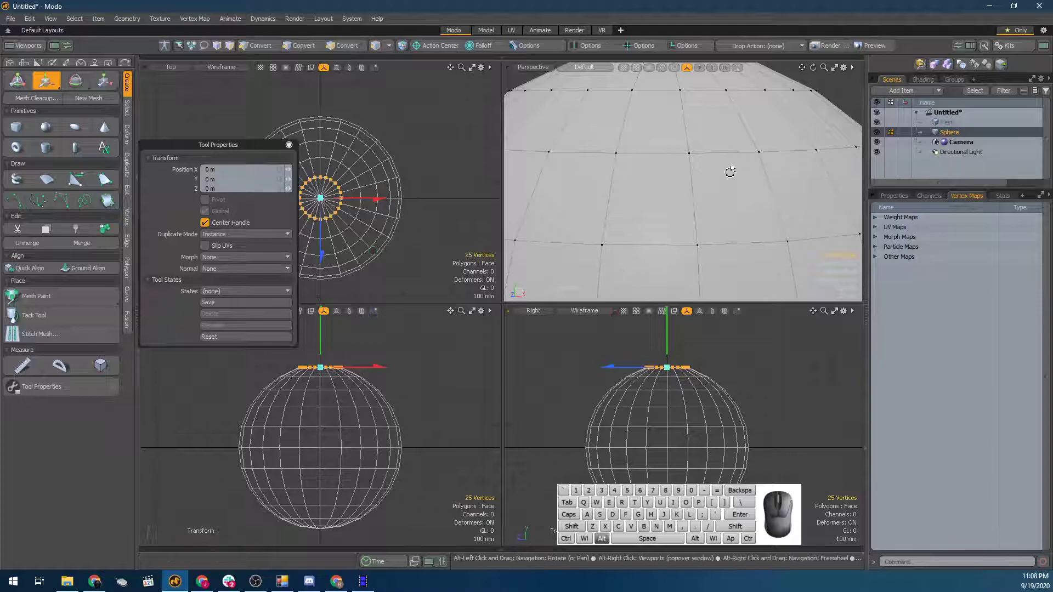
Turn on snapping for the cap move and open the snapping options, placing both option windows clear of the model
scroll(727, 179, "down", 5)
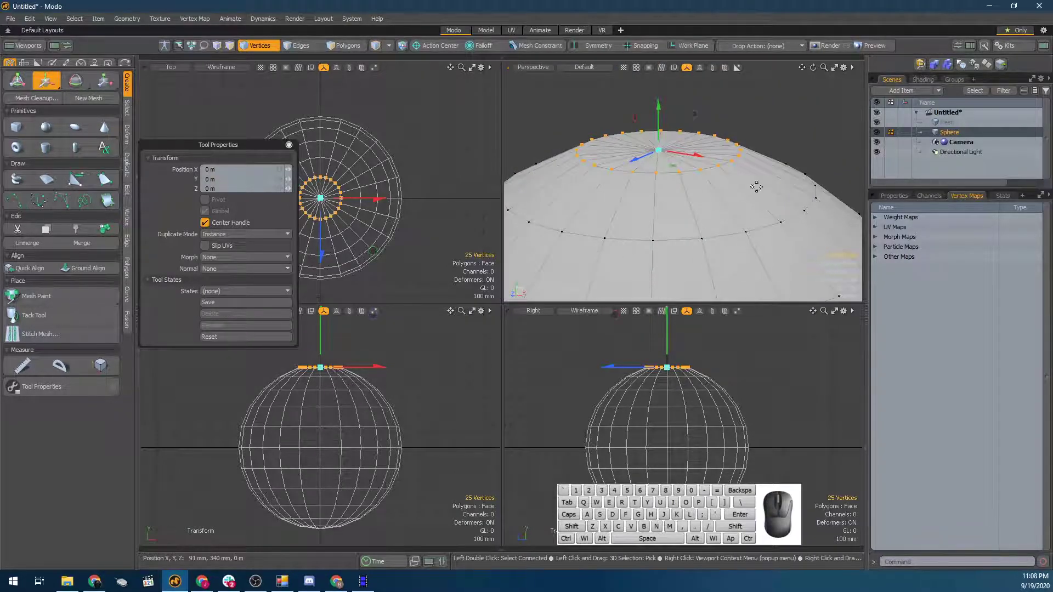
left_click(644, 45)
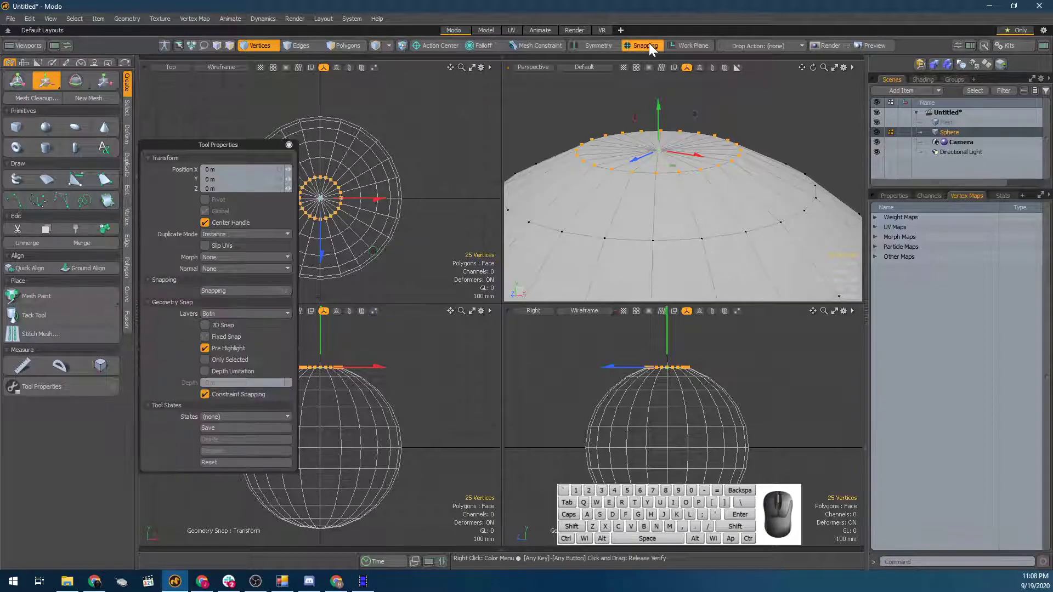
left_click_drag(211, 145, 404, 93)
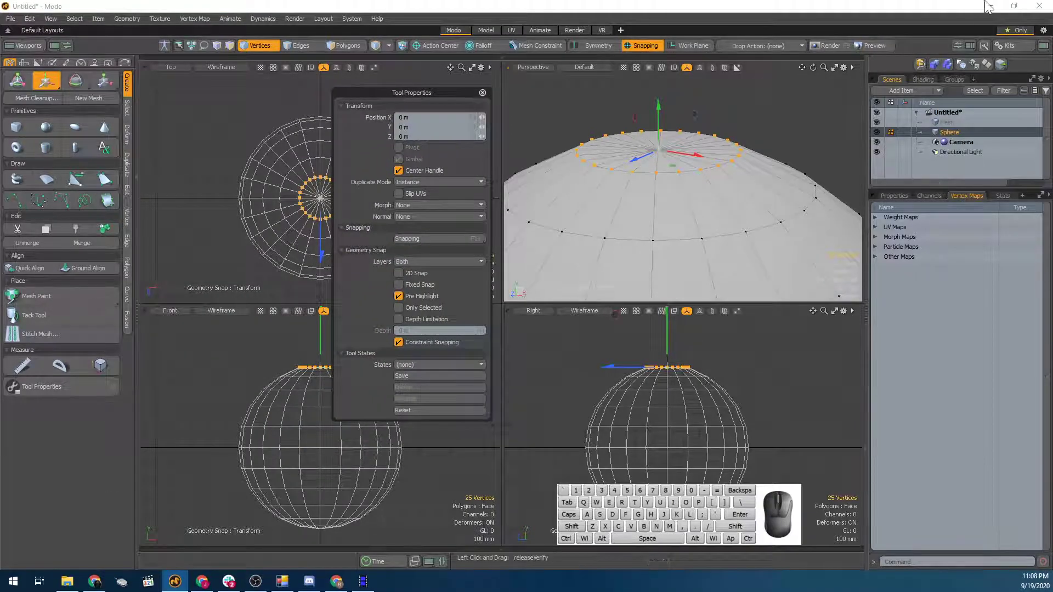
right_click(647, 44)
left_click_drag(670, 69, 994, 206)
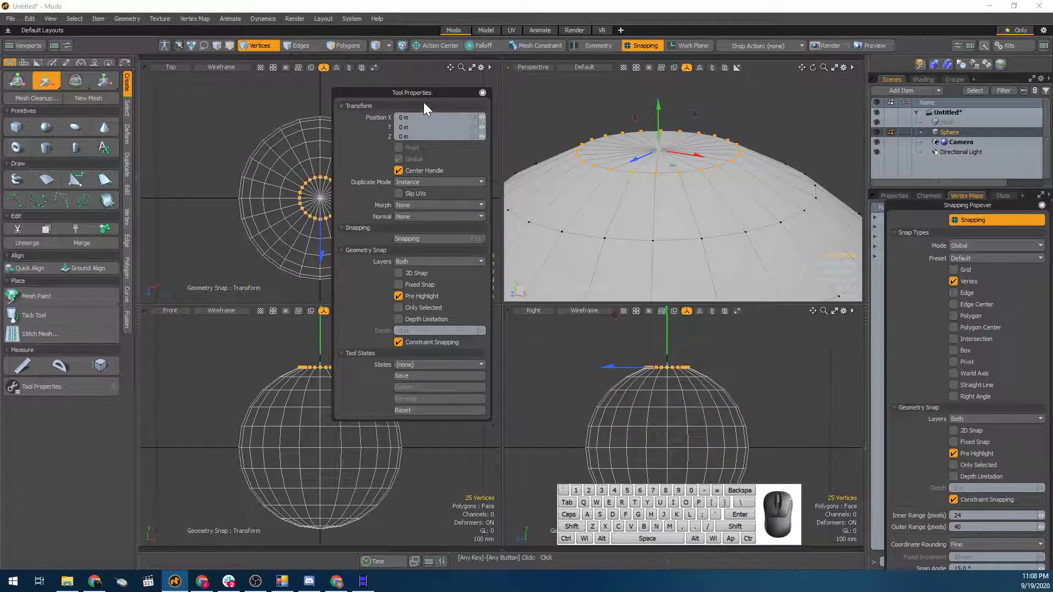
left_click_drag(423, 94, 260, 163)
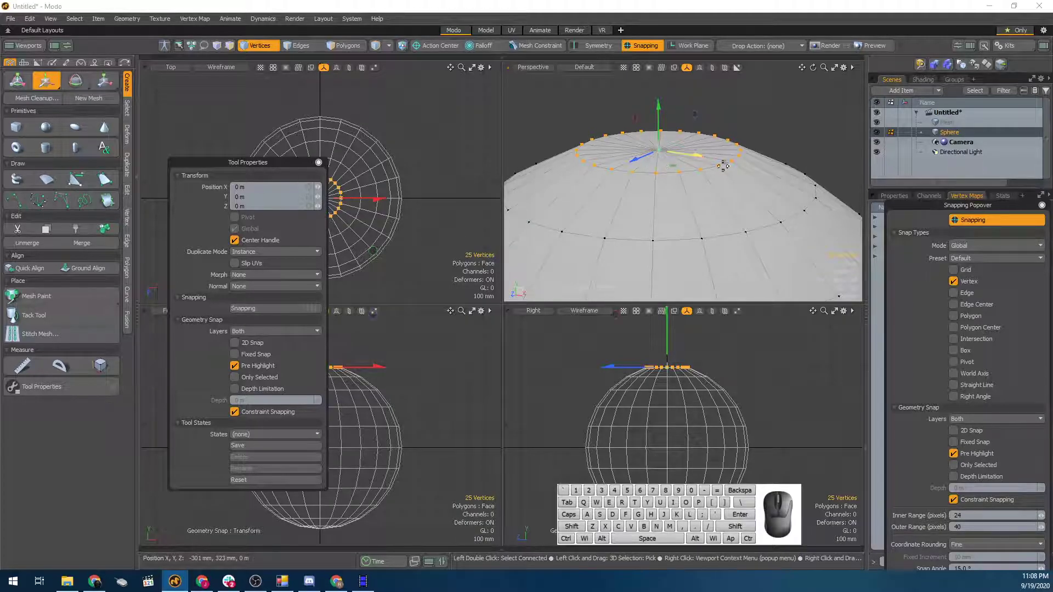
left_click_drag(947, 210, 931, 118)
Try moving the flattened cap along Y and then freely onto vertices of the sphere with Vertex snapping
mouse_move(674, 197)
left_mouse_down("alt")
mouse_move(691, 196)
mouse_move(684, 223)
mouse_move(661, 177)
mouse_move(670, 179)
left_mouse_up("alt")
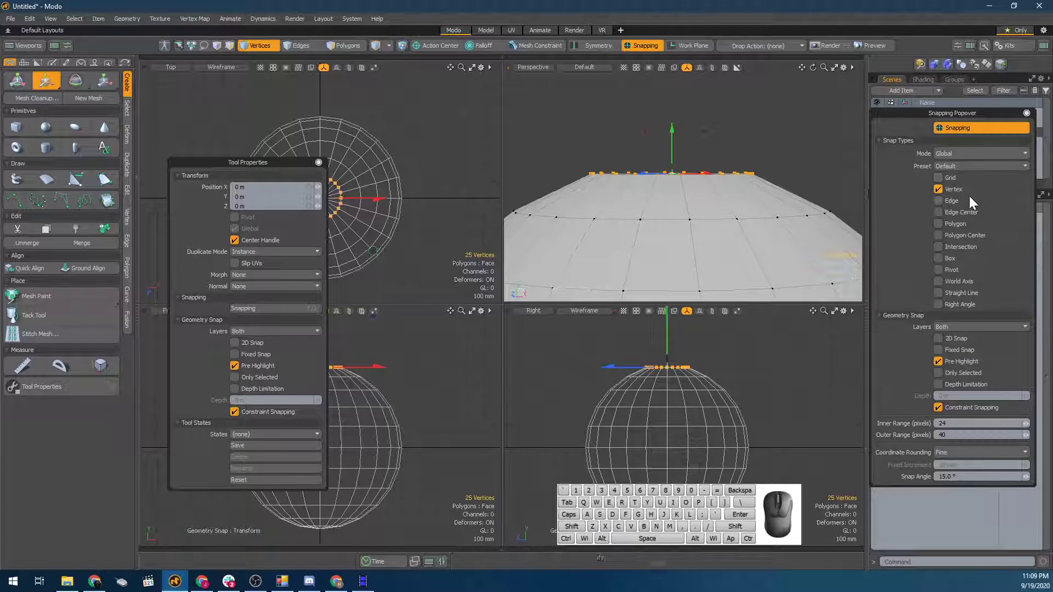
left_click_drag(673, 149, 700, 219)
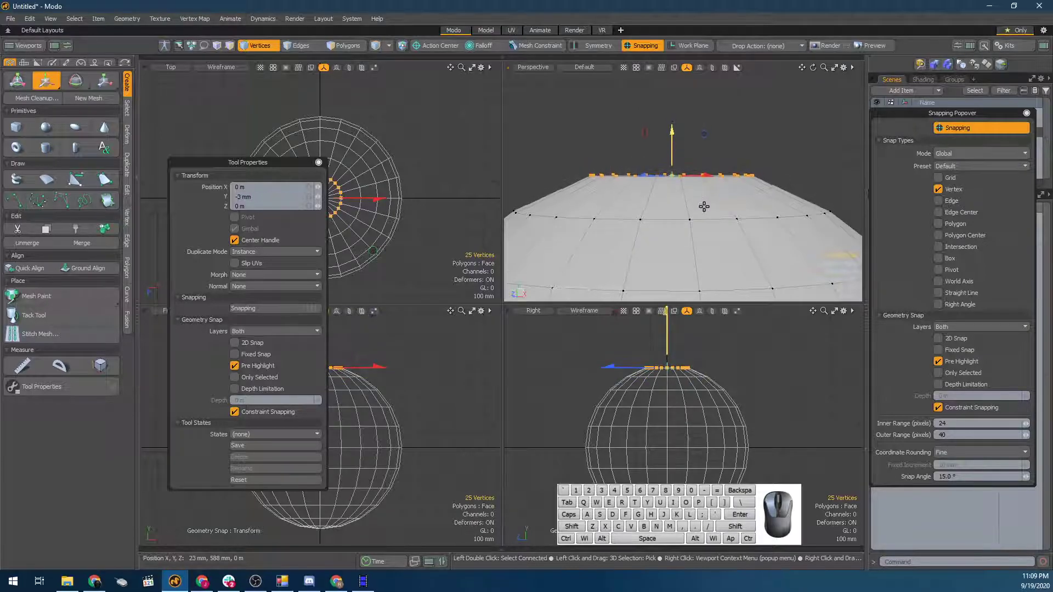
left_click_drag(700, 213, 670, 91)
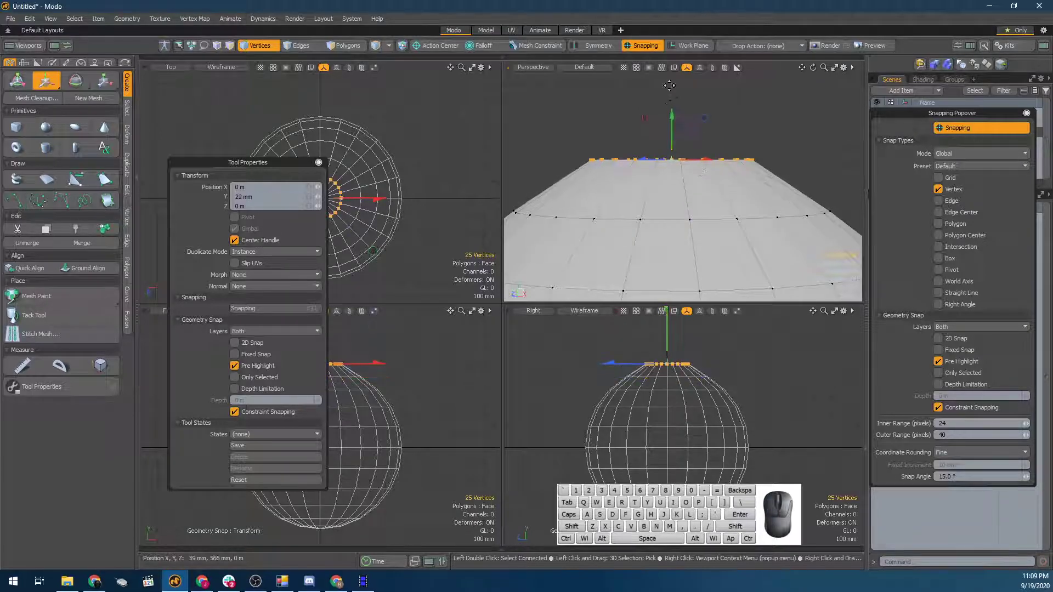
left_click_drag(674, 135, 662, 221, "alt")
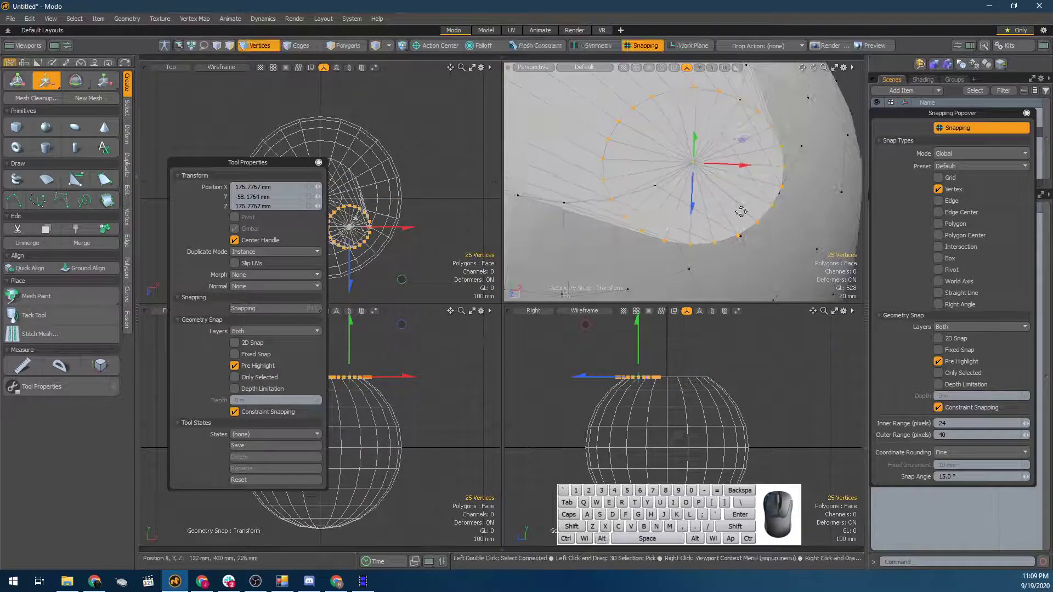
left_click_drag(743, 209, 607, 88, "alt")
Try moving the cap over the sphere's side with Edge Center snapping and then with Polygon Center snapping
left_click(955, 190)
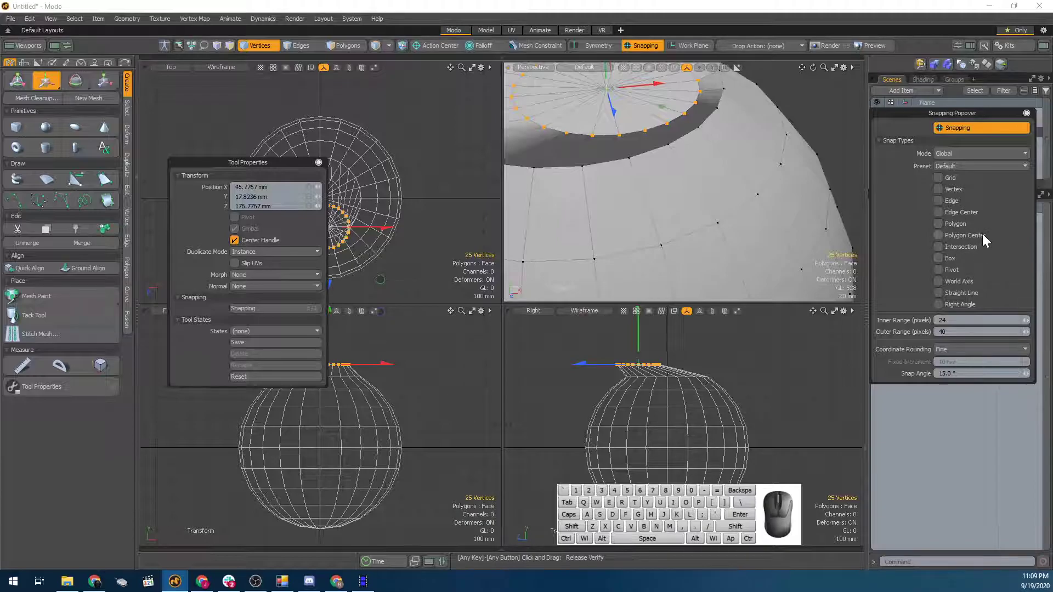
left_click(961, 213)
left_click_drag(605, 87, 783, 241)
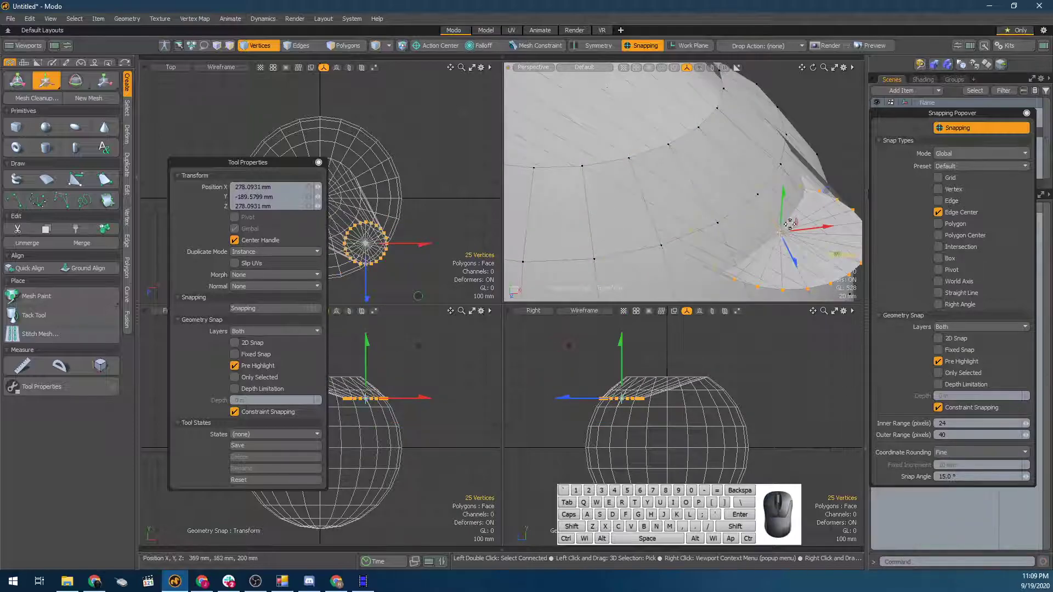
left_click(967, 211)
left_click(965, 235)
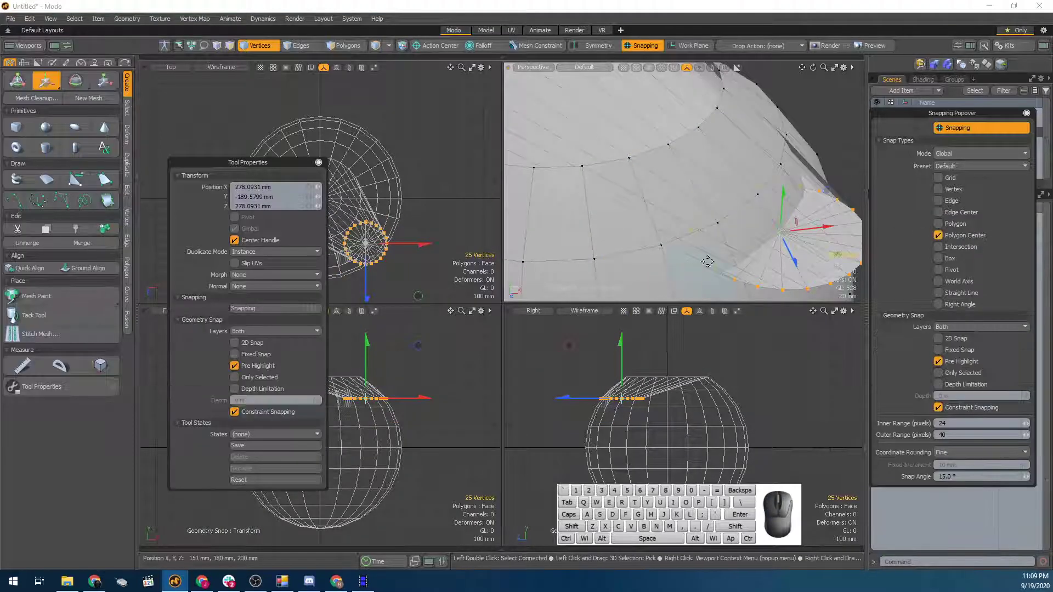
left_click_drag(783, 240, 582, 89)
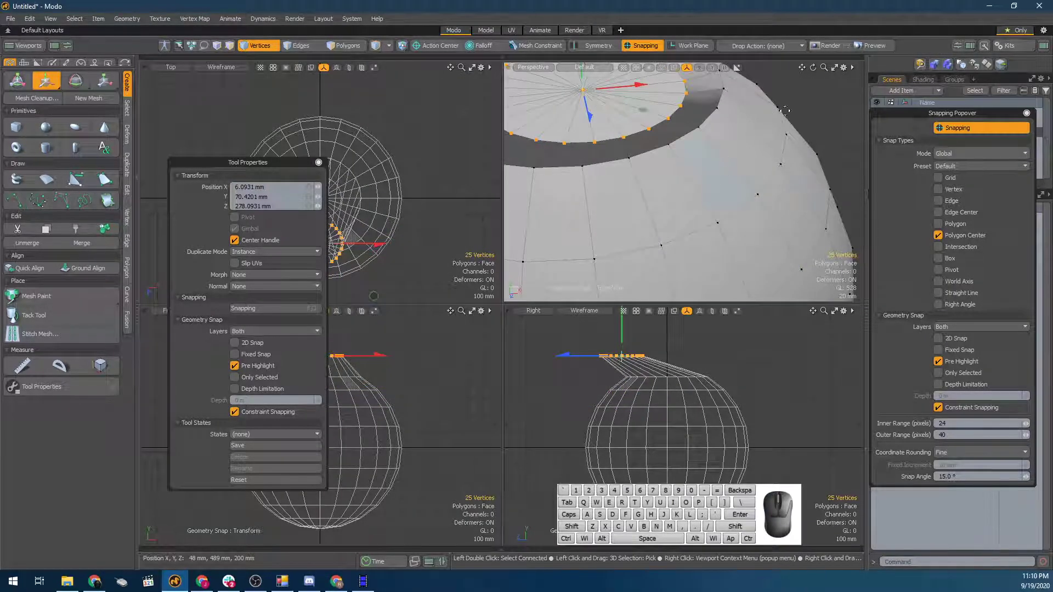
Restore Vertex snapping, undo the free cap moves, and snap the cap to -58.1764 mm in Y, level with the next ring
left_click(950, 190)
key("ctrl+z")
mouse_move(686, 359)
left_mouse_down()
mouse_move(687, 379)
mouse_move(680, 347)
left_mouse_up()
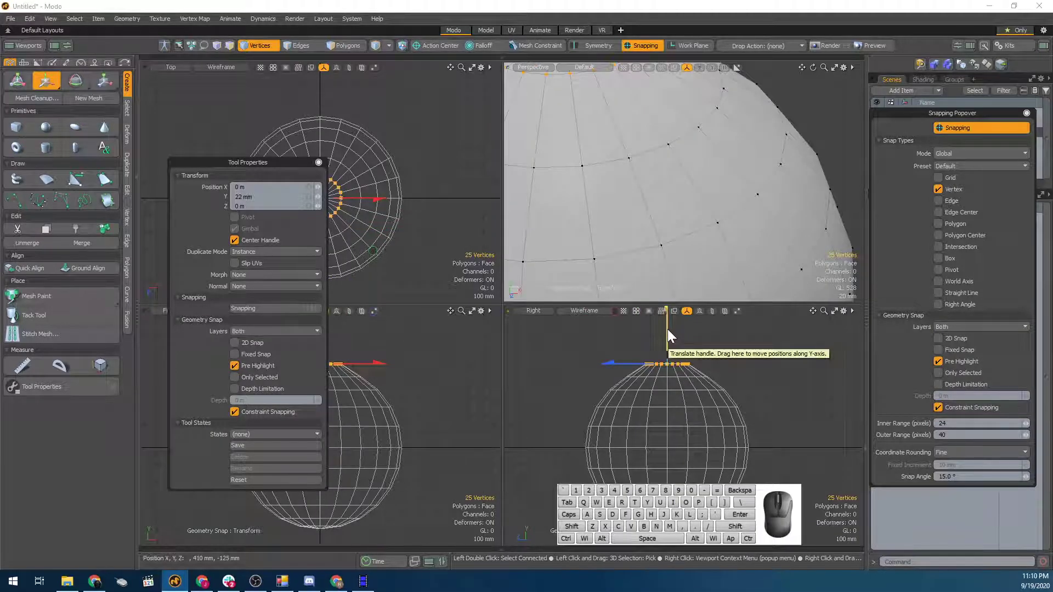
left_click_drag(667, 330, 671, 363)
scroll(643, 144, "down", 5)
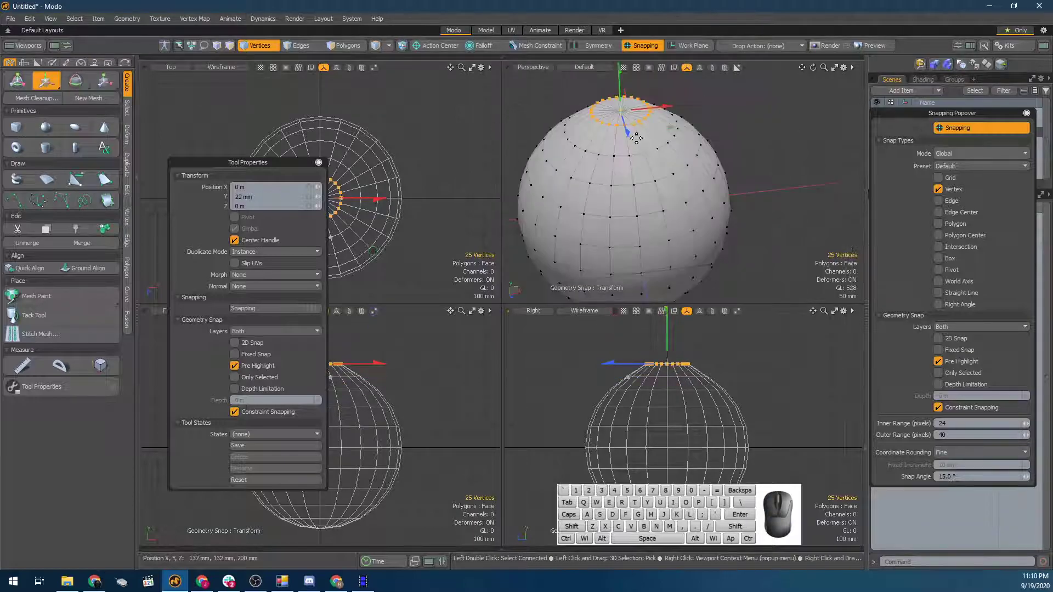
left_click_drag(631, 136, 642, 183, "alt")
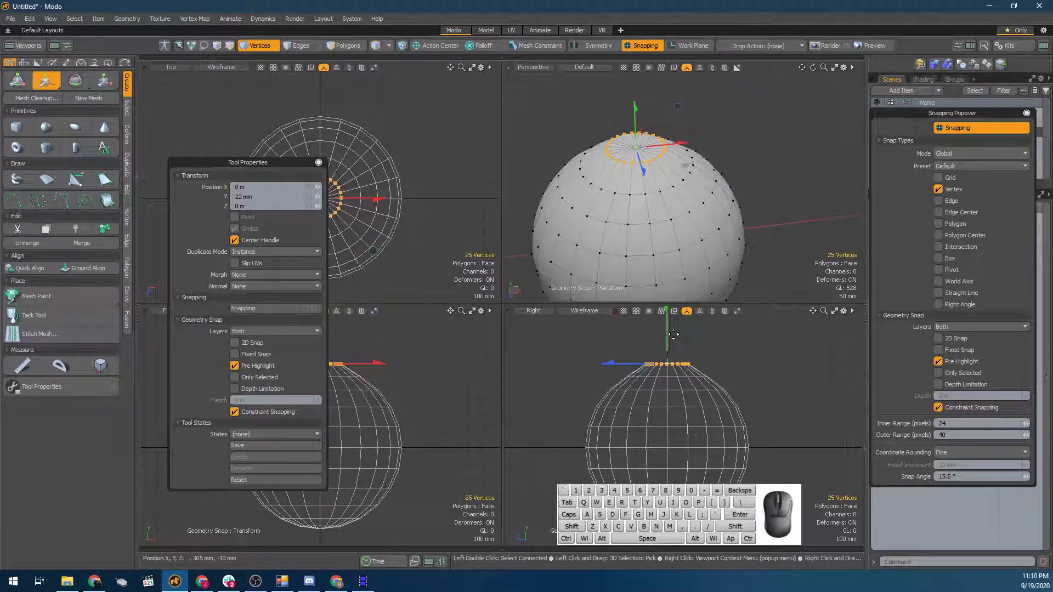
left_click(667, 378)
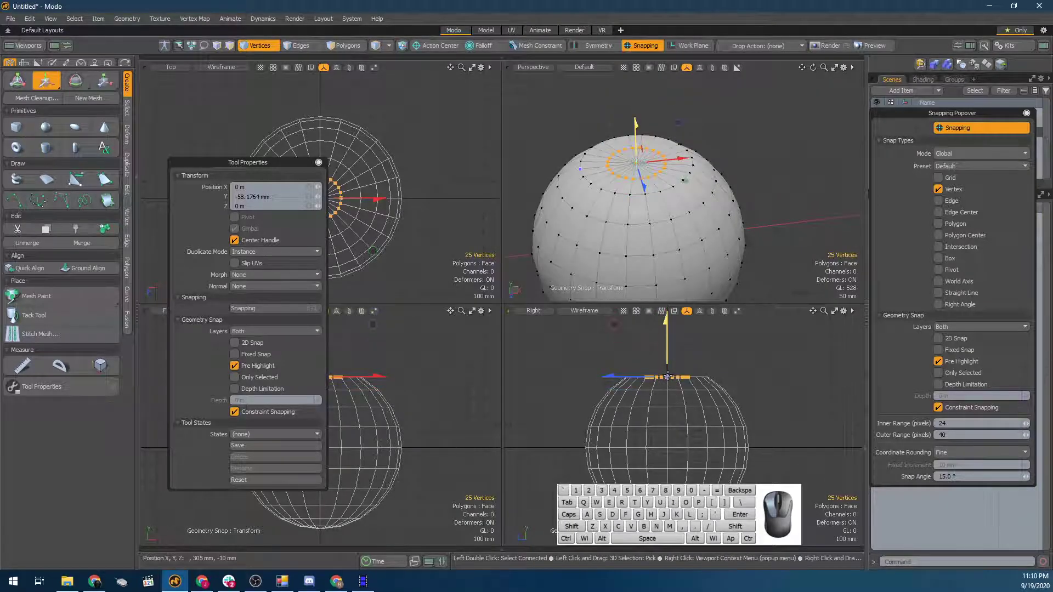
Maximize the perspective view, undo the snapped move, and snap the cap to -58.1764 mm in Y again
key("super+x")
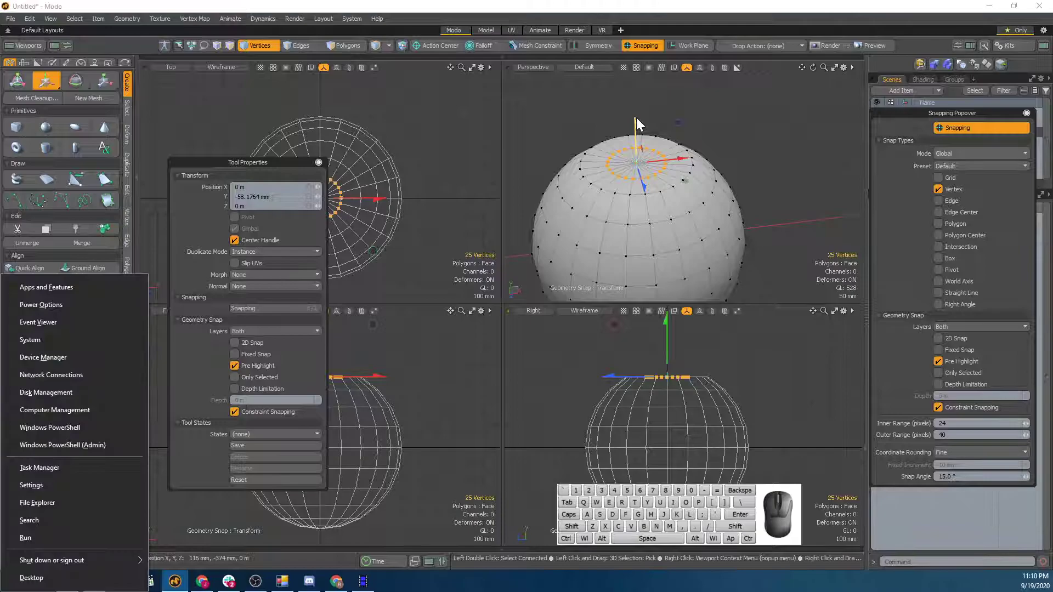
key("Escape")
key("KP_0")
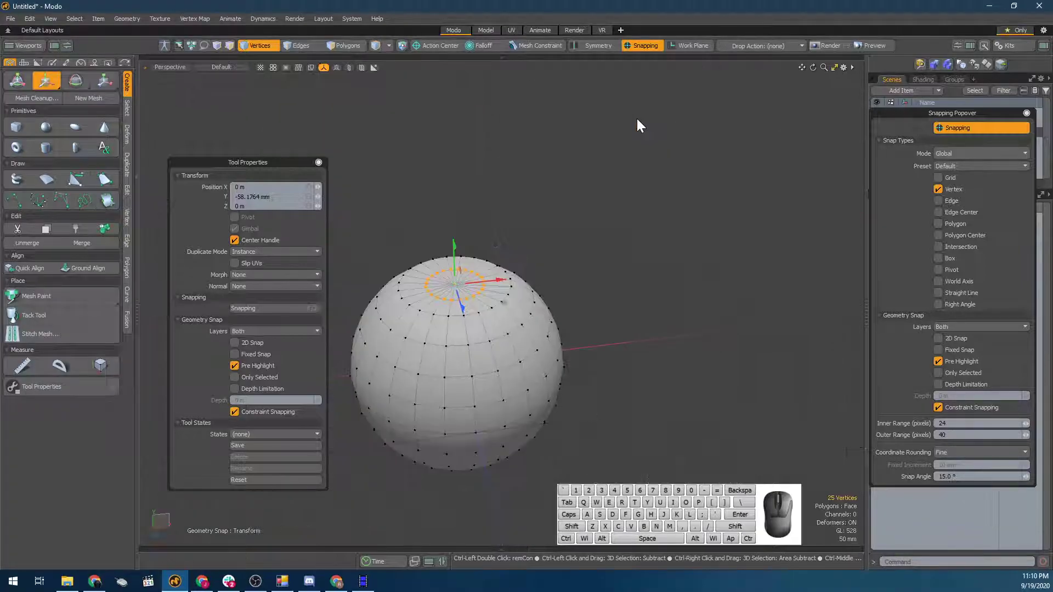
scroll(477, 287, "up", 5)
key("ctrl+z")
left_click_drag(515, 283, 573, 282, "alt")
left_click_drag(478, 210, 477, 365)
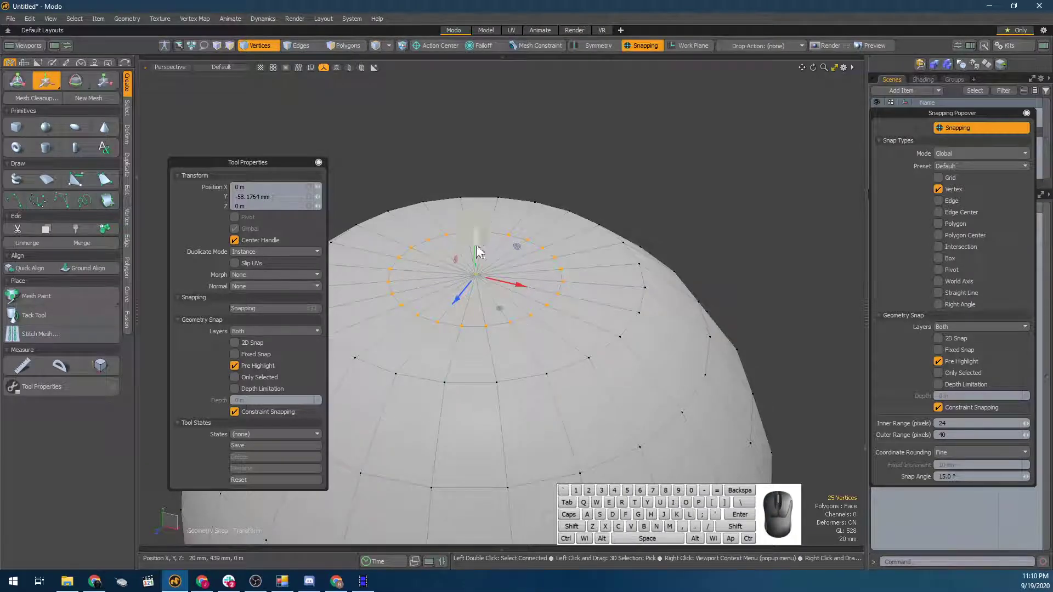
left_click_drag(475, 247, 413, 225)
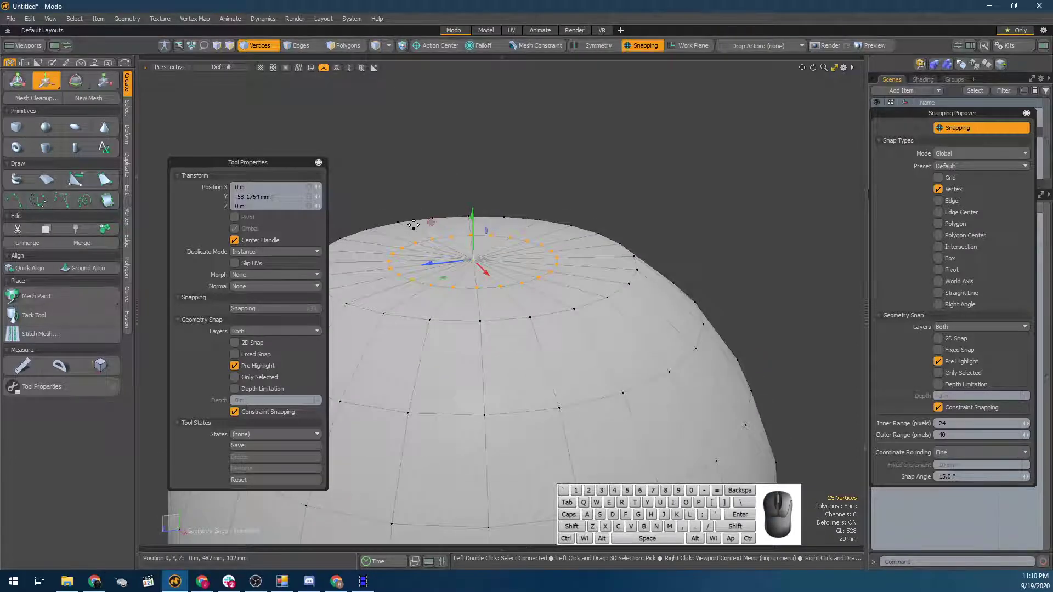
Switch to the cap's polygons and snap them about 183.18 mm down in Y to the level of a lower ring
key("3")
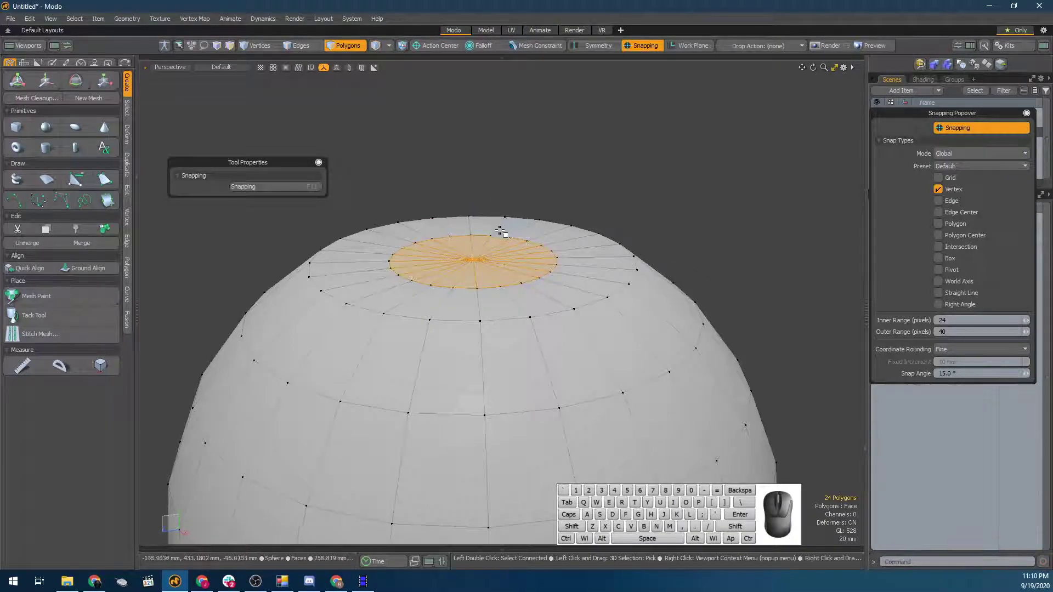
key("w")
left_click_drag(472, 216, 484, 522)
left_click_drag(475, 357, 461, 188, "alt")
mouse_move(459, 189)
left_mouse_down("alt")
mouse_move(453, 159)
mouse_move(448, 176)
left_mouse_up("alt")
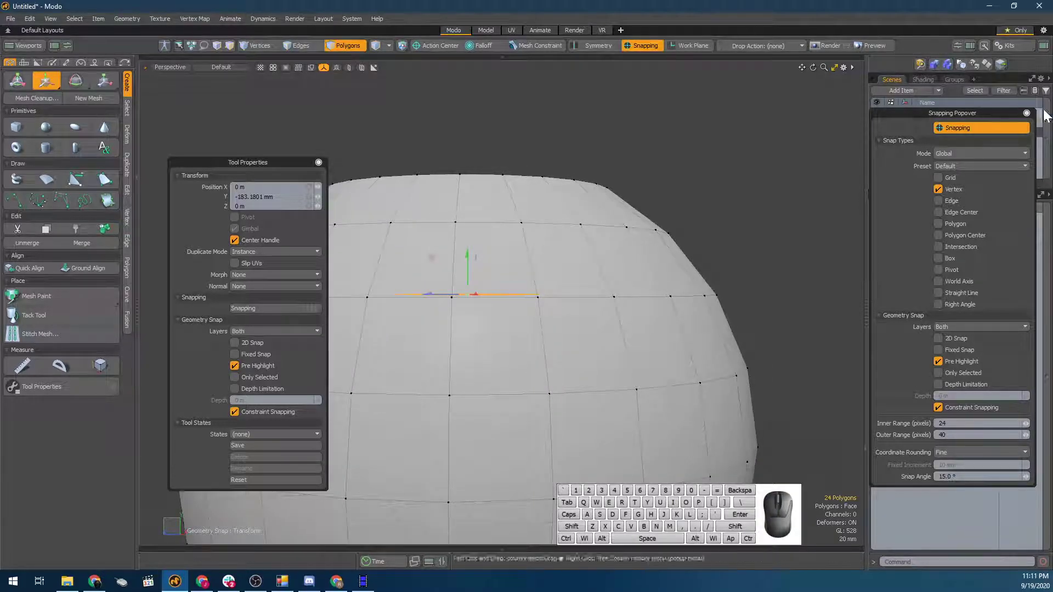
Close the snapping options, leave the transform tool, clear the polygon selection, and turn snapping off
left_click(975, 125)
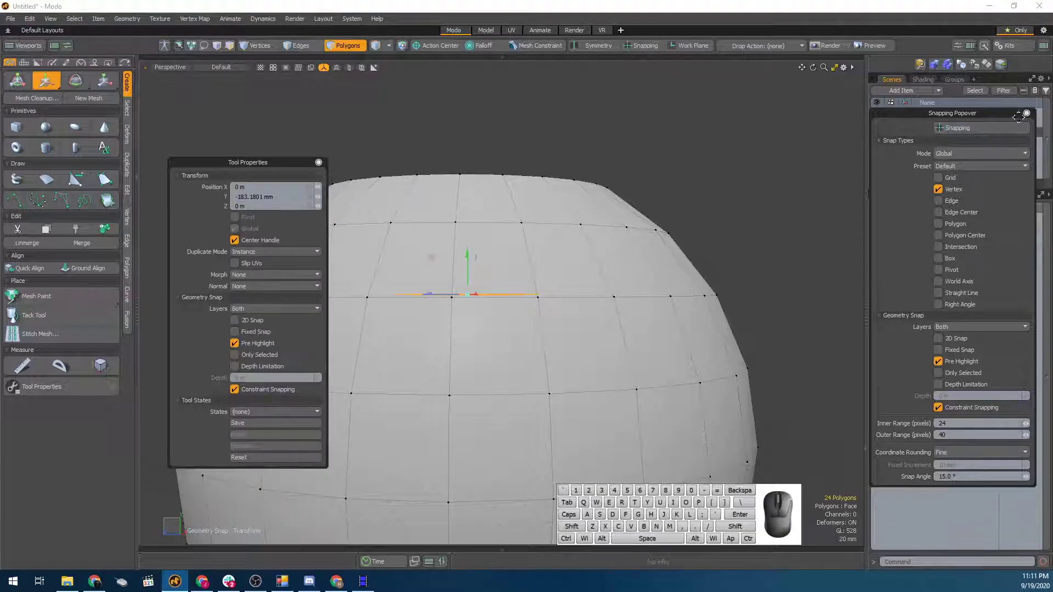
left_click_drag(1028, 117, 844, 80)
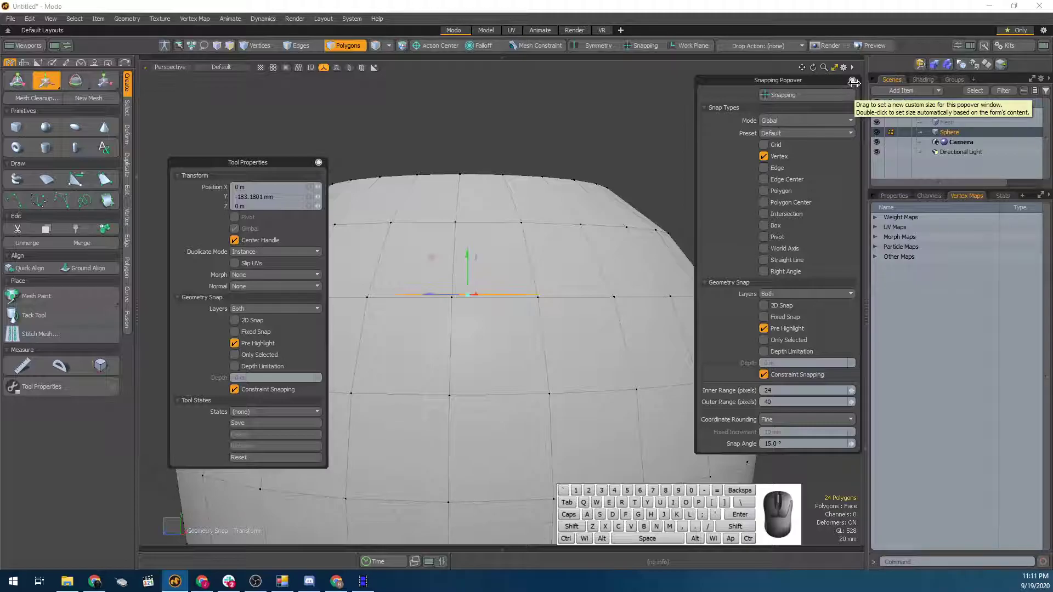
key("Escape")
key("space")
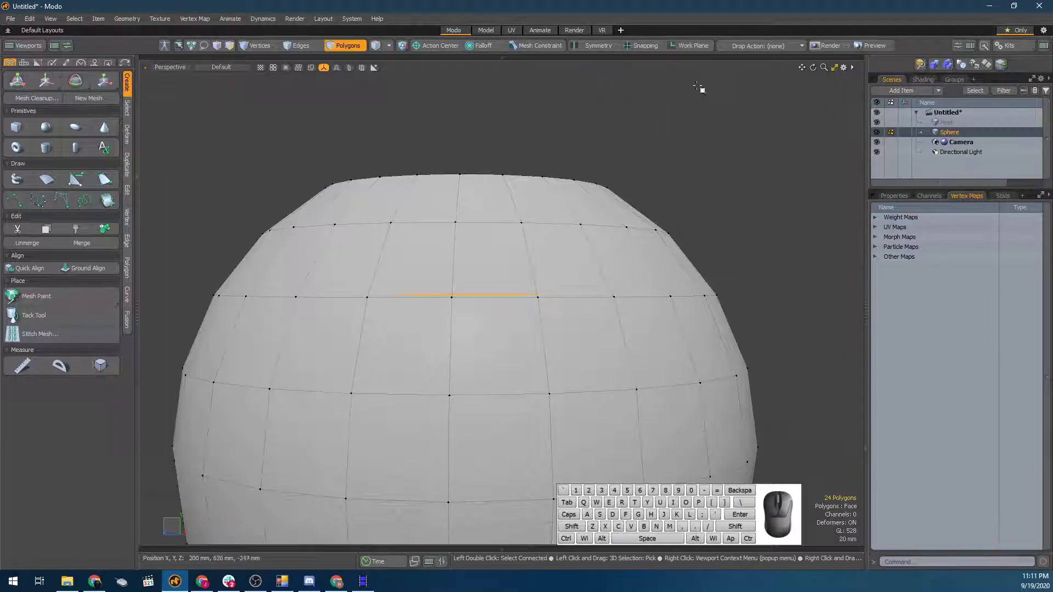
left_click_drag(700, 83, 658, 159, "alt")
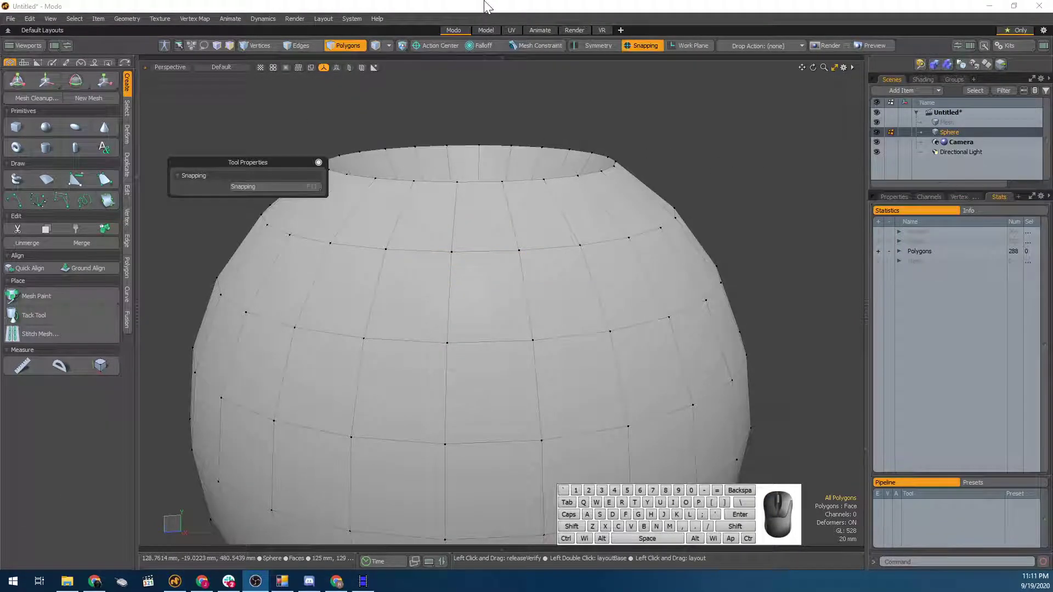
left_click(483, 2)
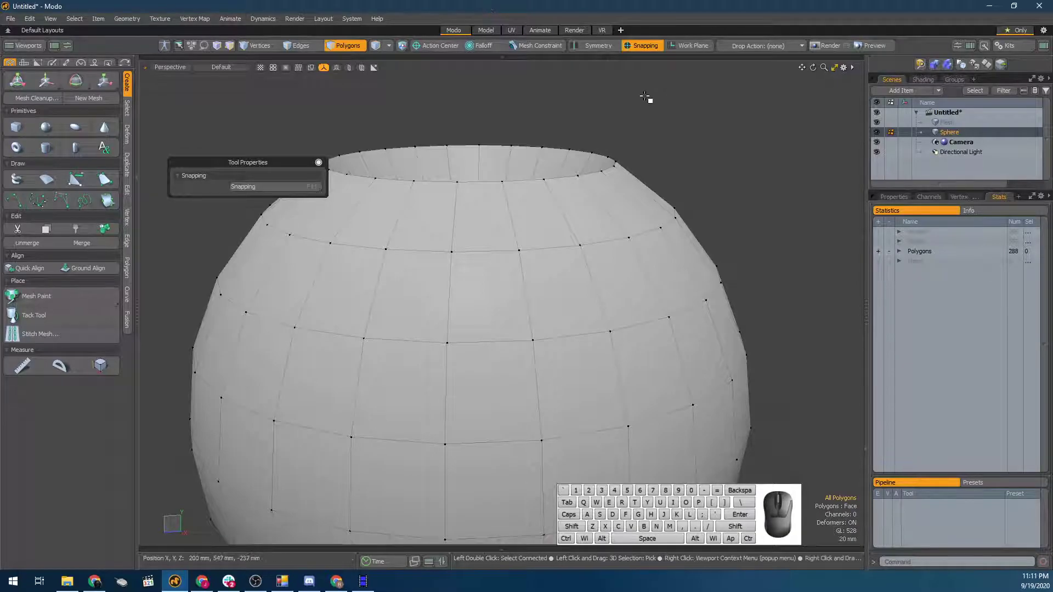
left_click(644, 46)
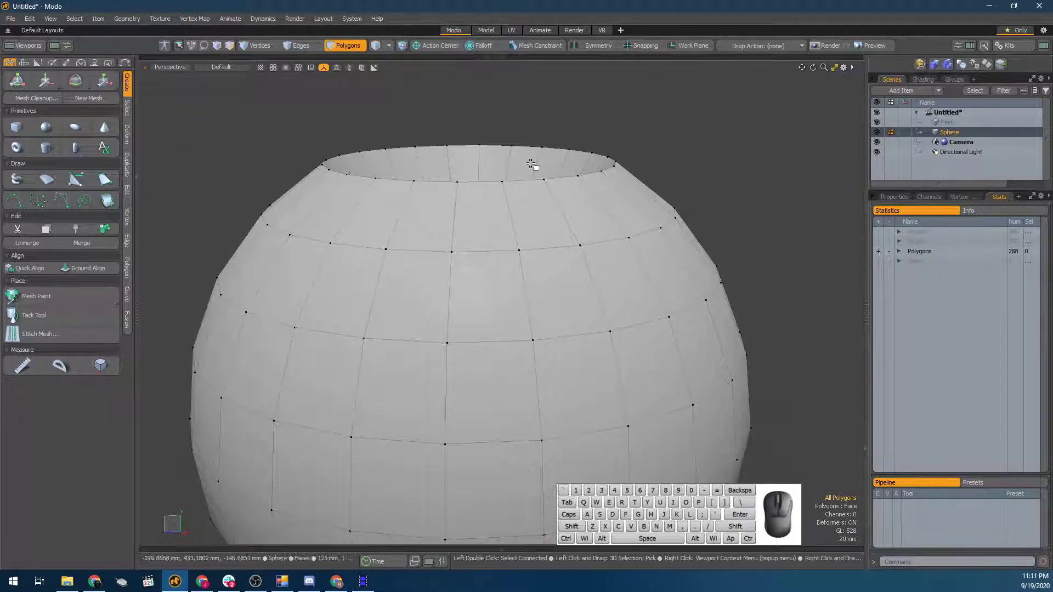
View the sphere's properties, return to the mesh statistics, and shorten the statistics area
scroll(530, 181, "down", 3)
left_click_drag(531, 202, 570, 318, "alt")
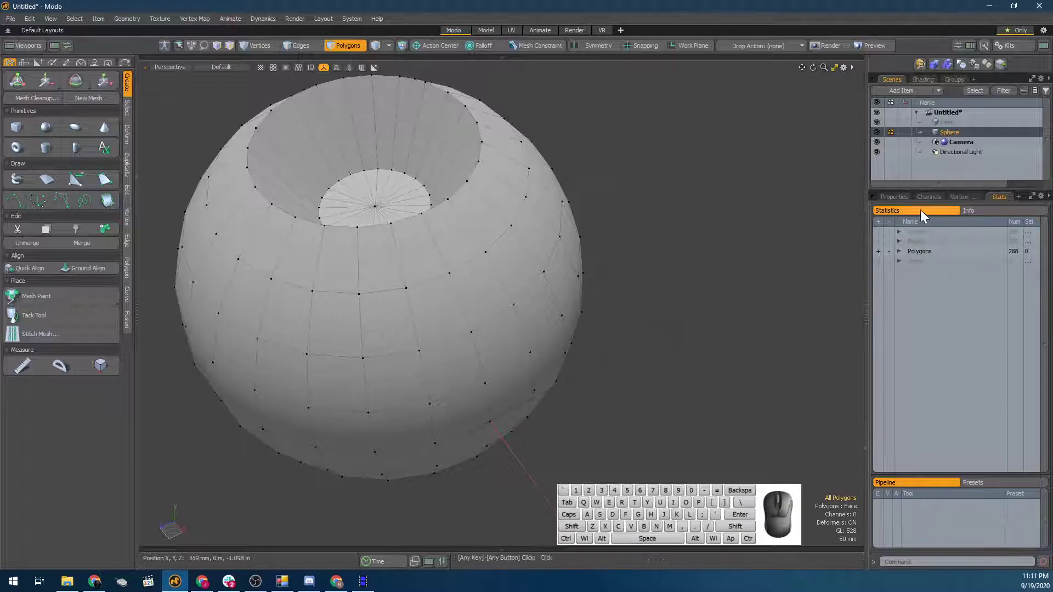
left_click(895, 196)
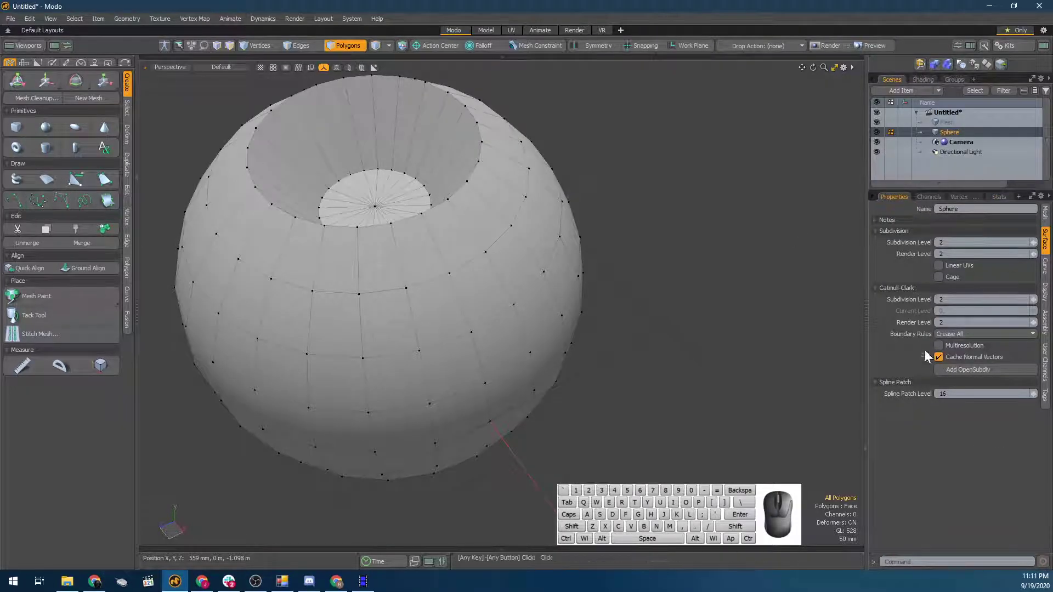
left_click(1005, 197)
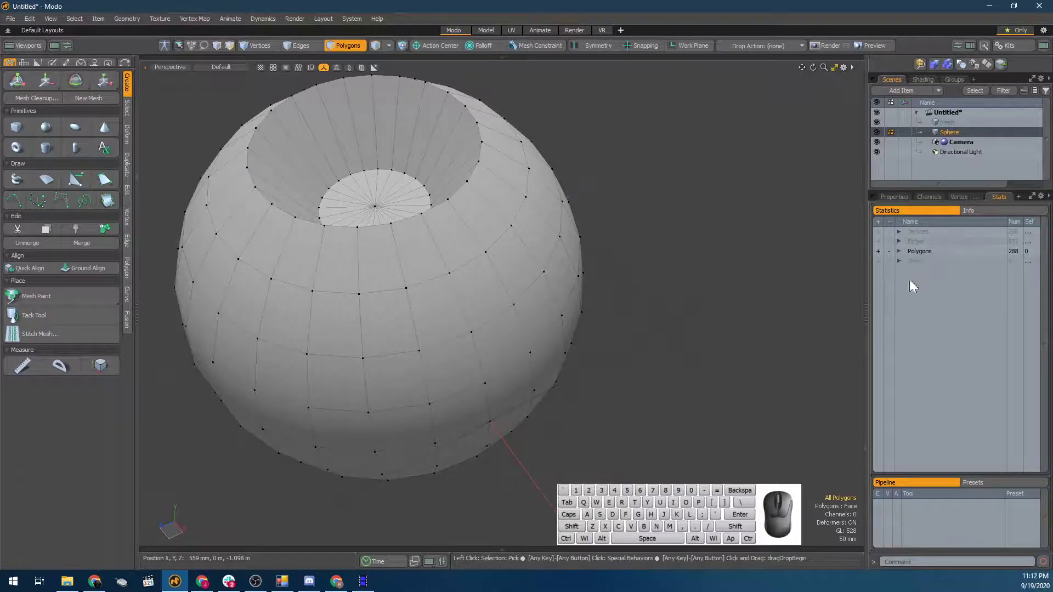
left_click_drag(944, 472, 942, 356)
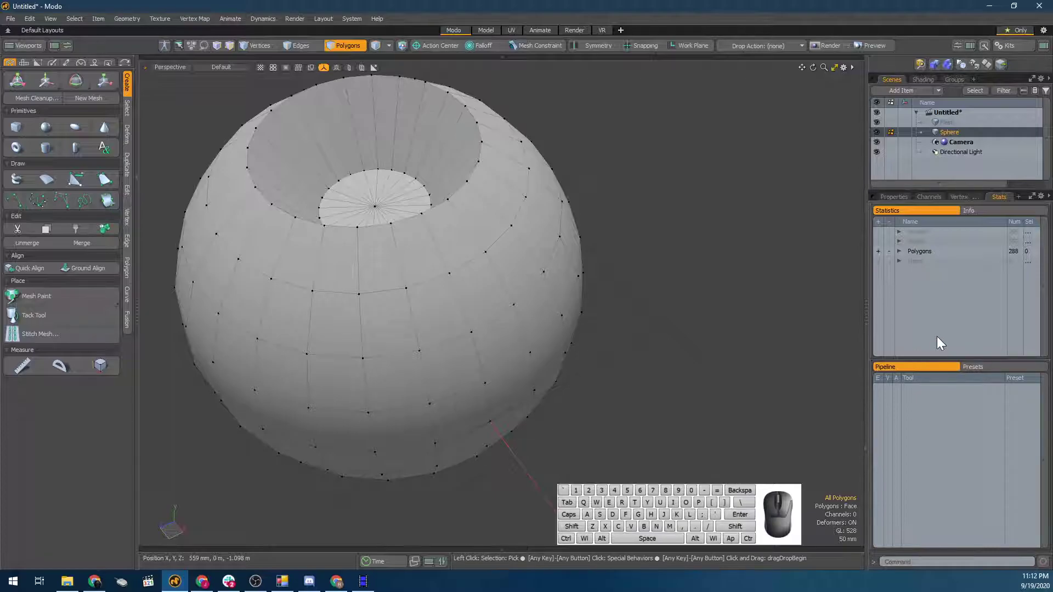
Select the 24 polygons of the sphere's recessed cap and deselect the stray polygons outside it
left_click_drag(609, 336, 454, 299, "alt")
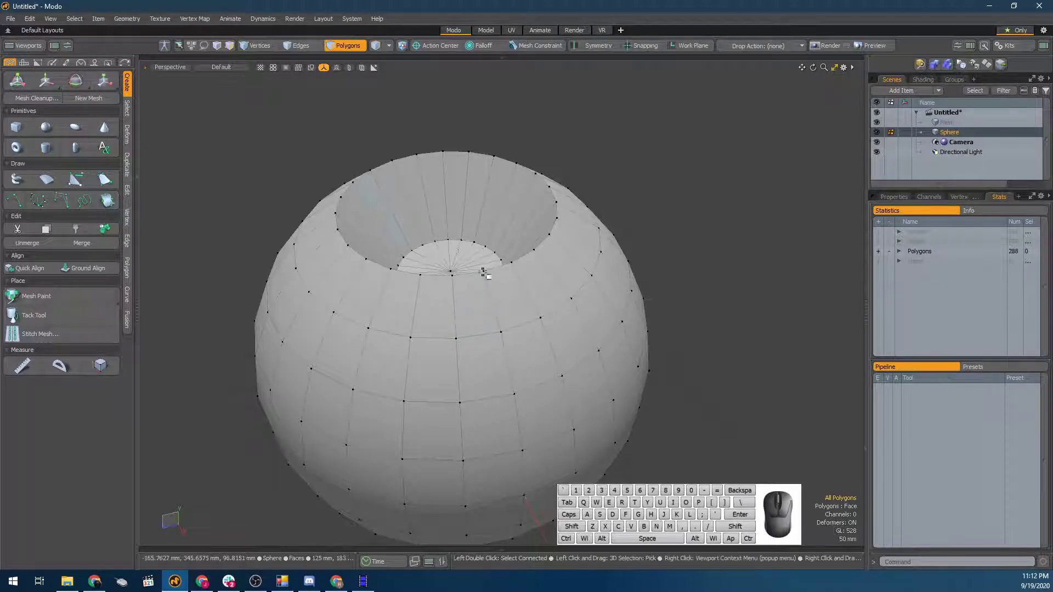
mouse_move(475, 261)
left_mouse_down()
mouse_move(467, 256)
mouse_move(469, 272)
mouse_move(466, 257)
left_mouse_up()
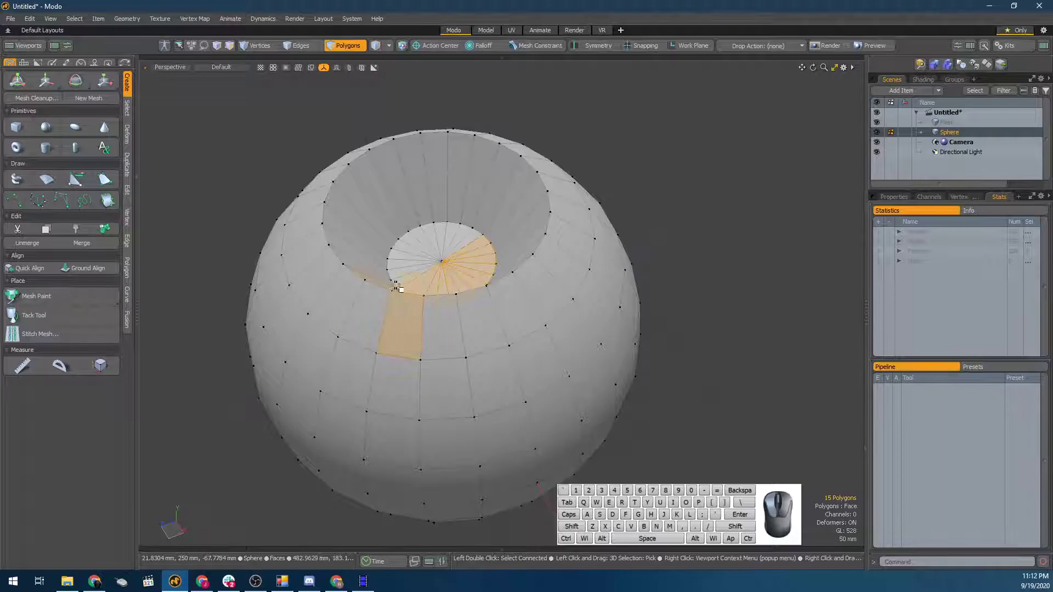
mouse_move(380, 284)
left_mouse_down("ctrl")
mouse_move(416, 364)
mouse_move(423, 250)
mouse_move(400, 216)
mouse_move(479, 188)
left_mouse_up("ctrl")
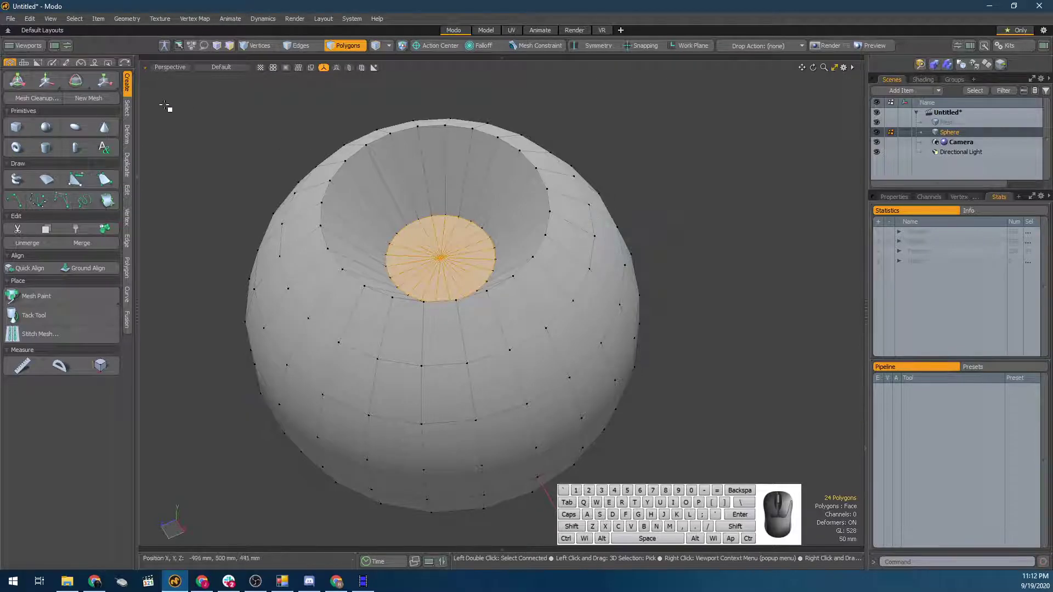
Switch between the Move and Rotate tools on the cap to examine their entry in the tool pipeline, ending with Move
left_click(44, 78)
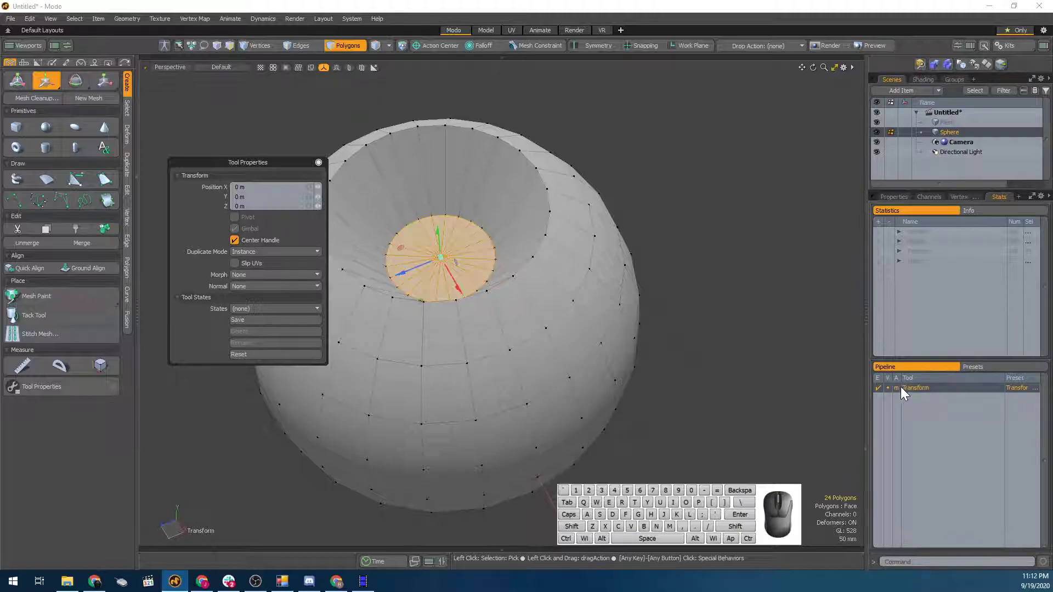
key("e")
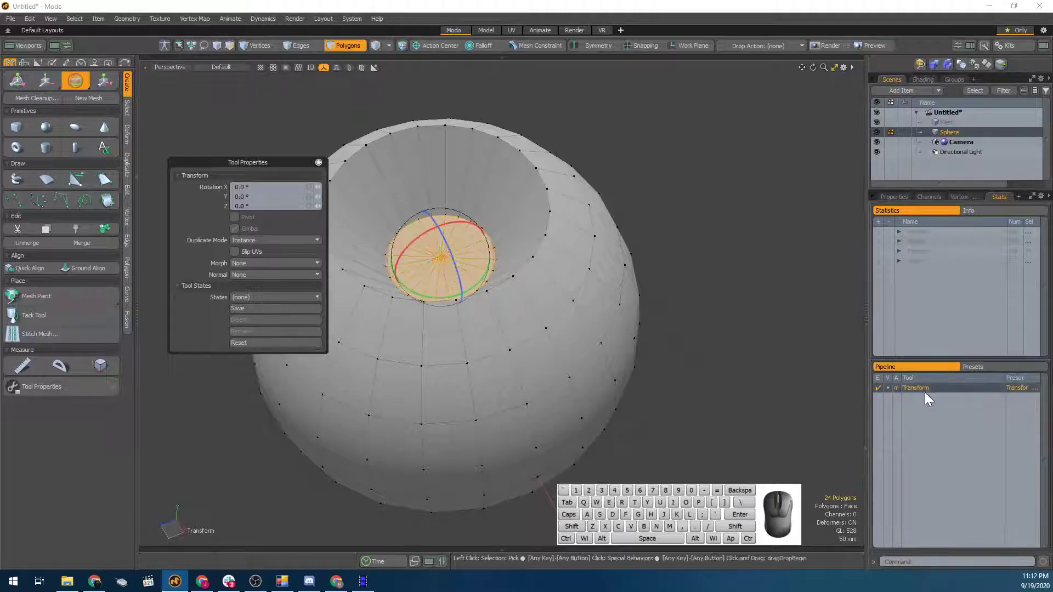
left_click(75, 81)
left_click(75, 82)
left_click(88, 79)
left_click(67, 77)
left_click(65, 81)
left_click(65, 81)
left_click(49, 81)
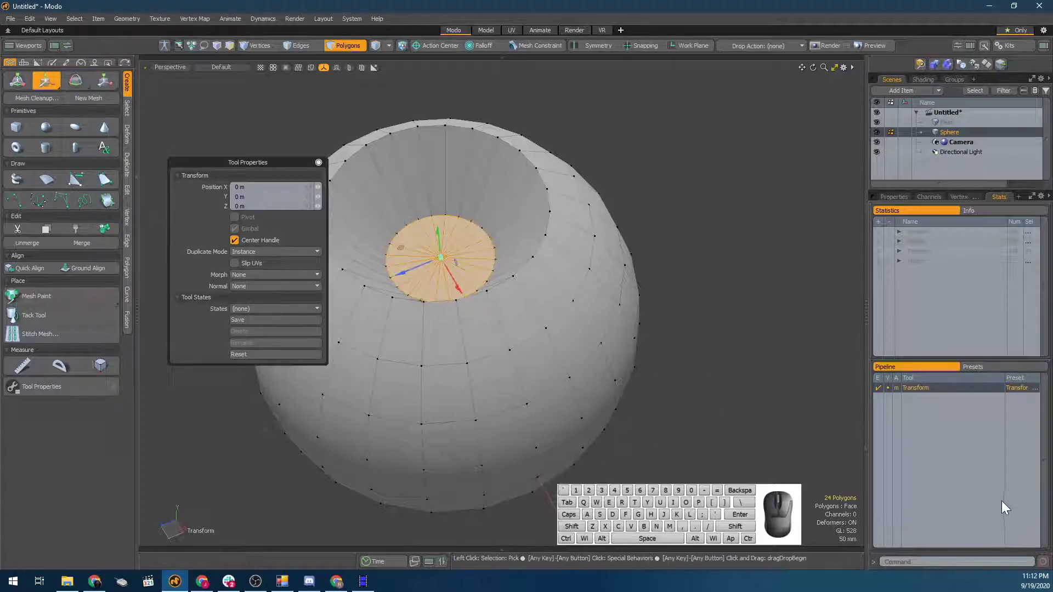
Try moving the cap about -99 mm in Y, undo the move, and leave the tool
left_click_drag(613, 293, 444, 263, "alt")
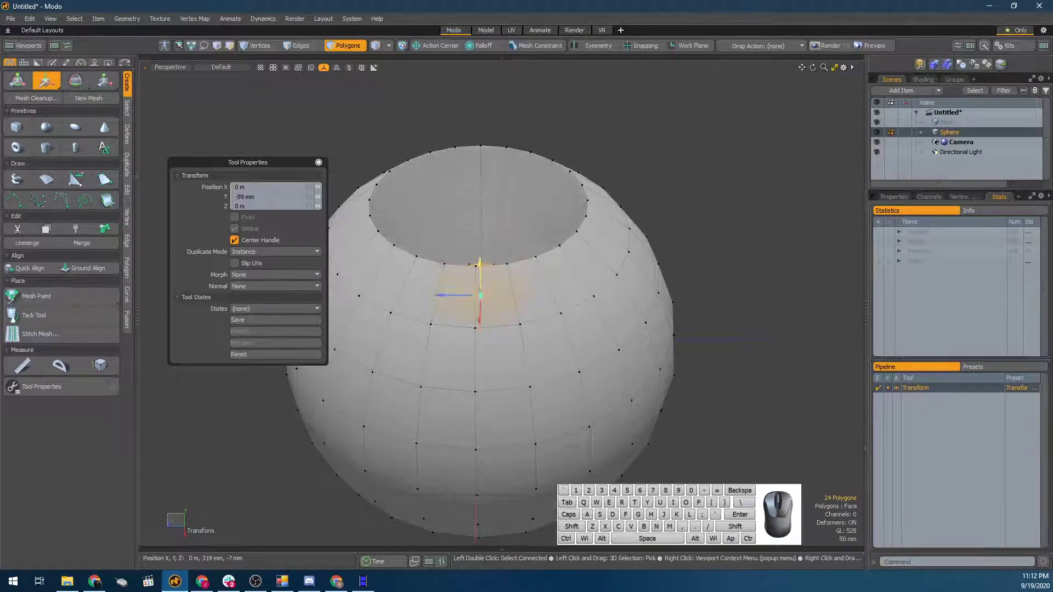
key("ctrl+z")
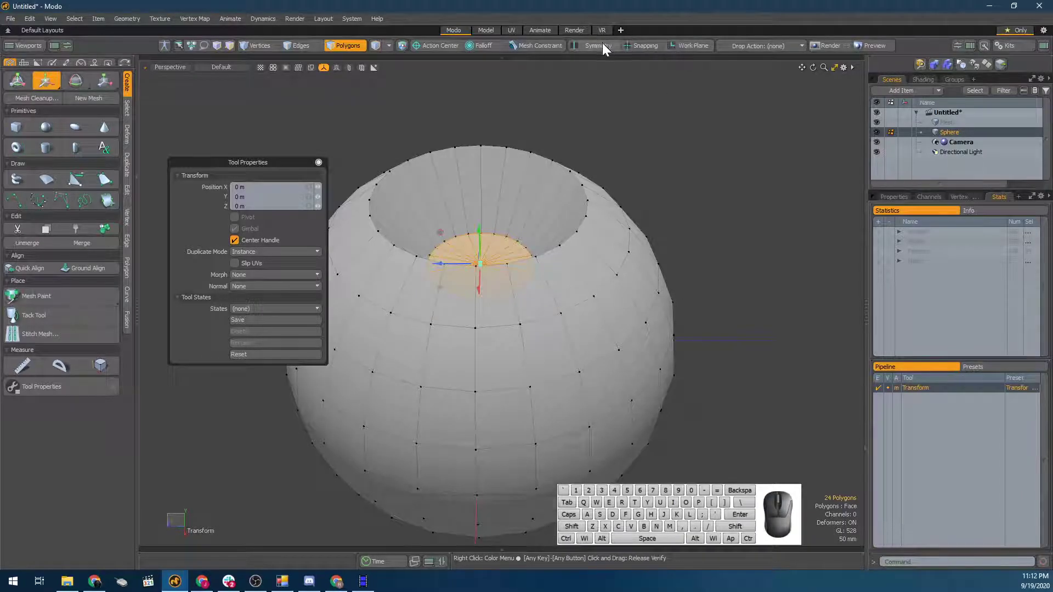
key("space")
Clear the selection, turn on X symmetry, and select a mirrored pair of four-polygon patches on the sphere's side
left_click_drag(536, 282, 625, 223, "alt")
scroll(594, 228, "up", 3)
left_click(597, 45)
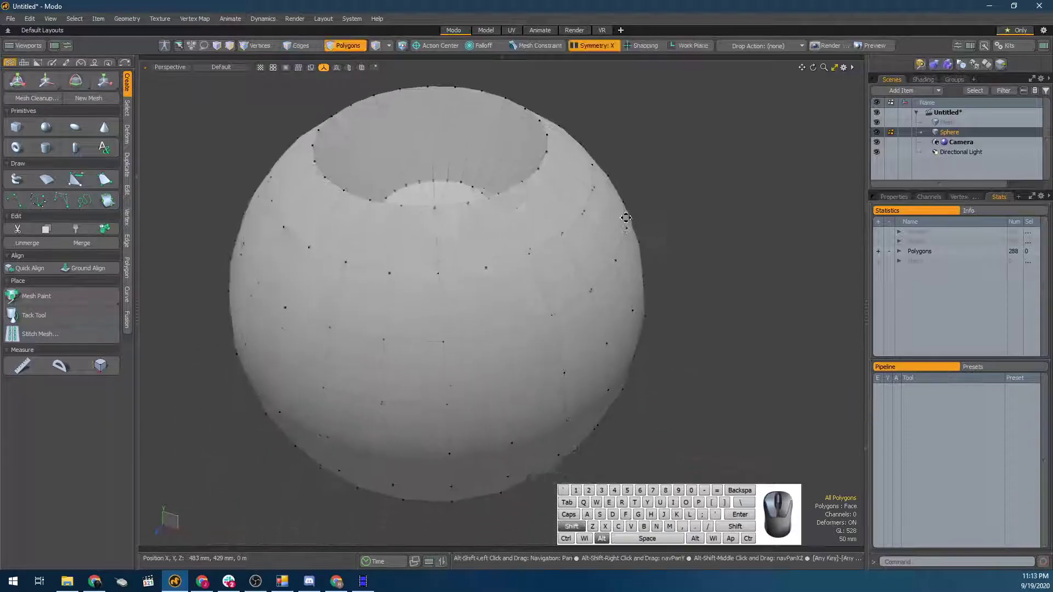
left_click(351, 307, "shift")
left_click_drag(346, 322, 381, 287, "alt")
left_click(519, 319)
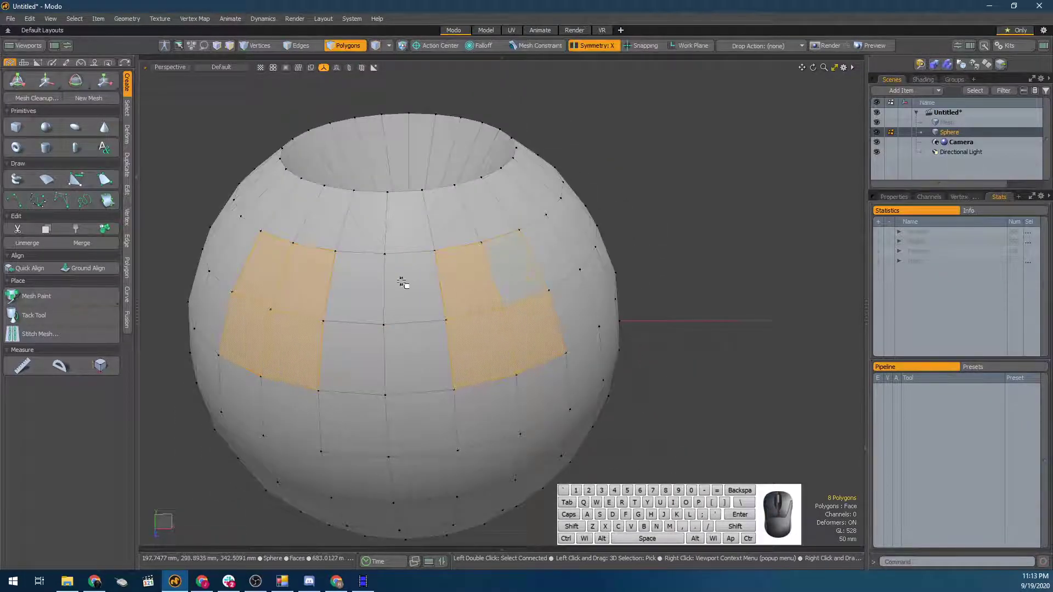
Activate Move, Rotate, and Scale on the mirrored patches to examine the tool pipeline, and replace symmetry with snapping
left_click(45, 80)
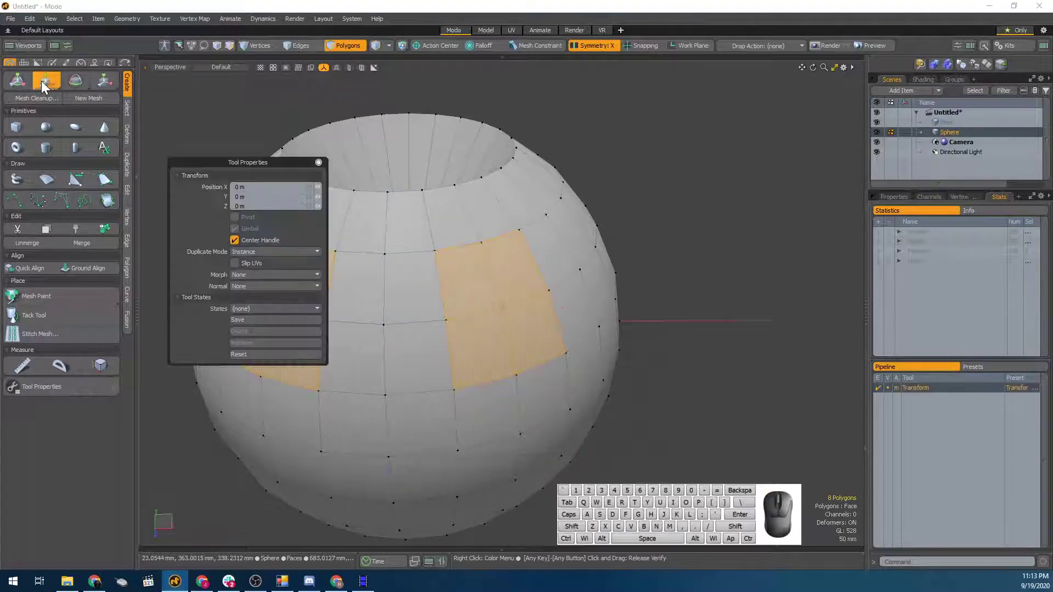
left_click(76, 80)
left_click(104, 80)
left_click_drag(680, 351, 700, 389, "alt")
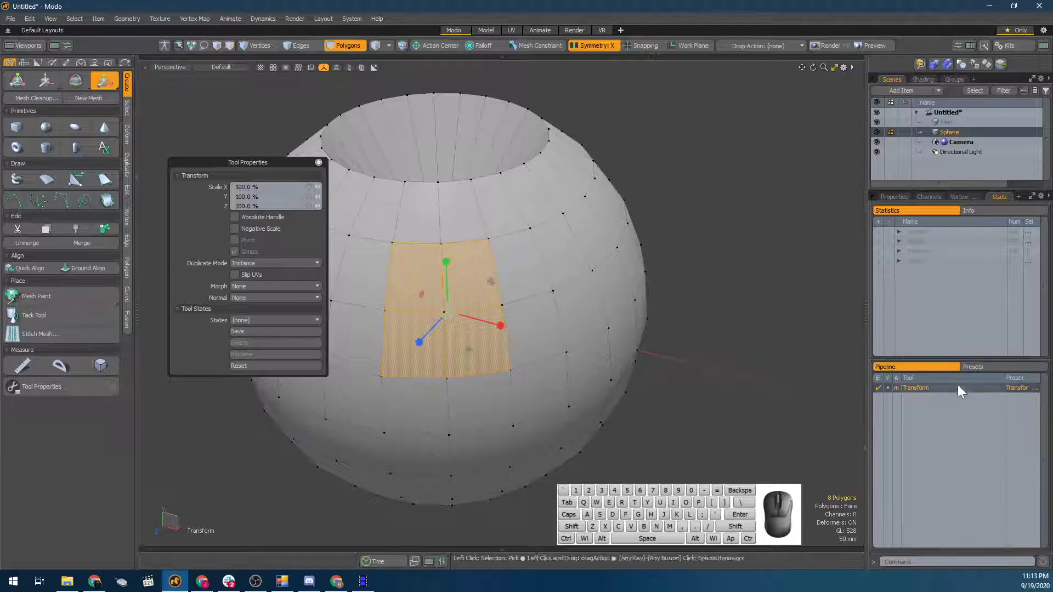
left_click(608, 46)
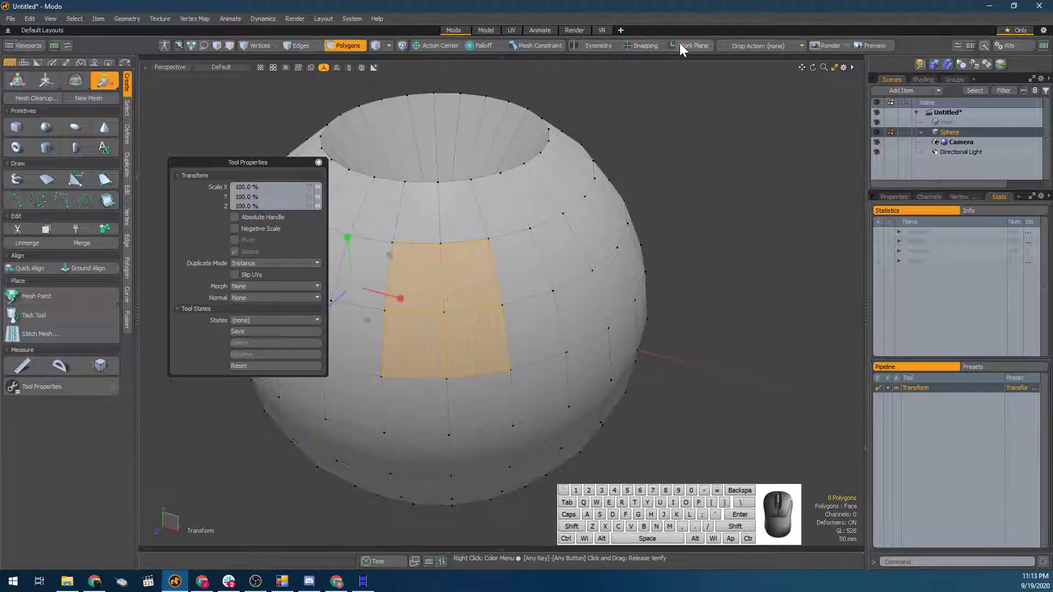
left_click(658, 45)
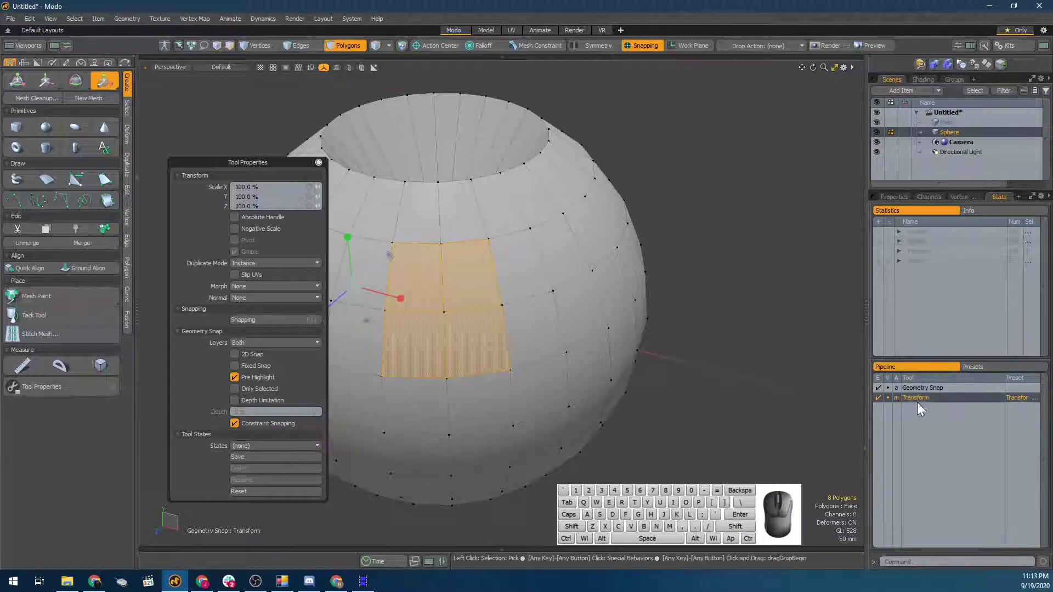
Try to move both polygon patches away from the sphere's surface with snapping enabled
left_click_drag(477, 301, 545, 315, "alt")
key("w")
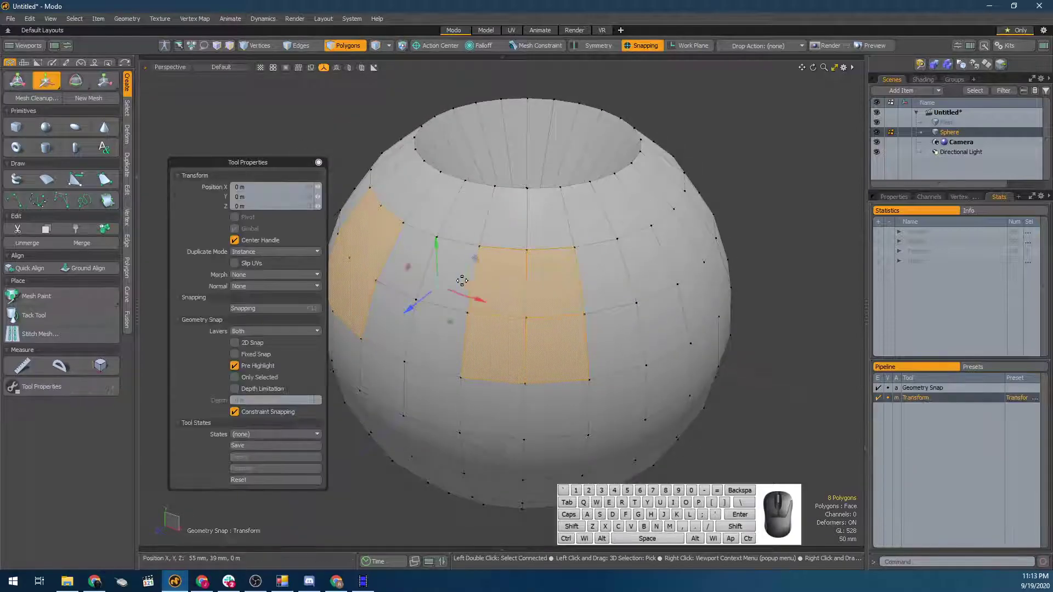
left_click_drag(437, 242, 510, 224)
key("q")
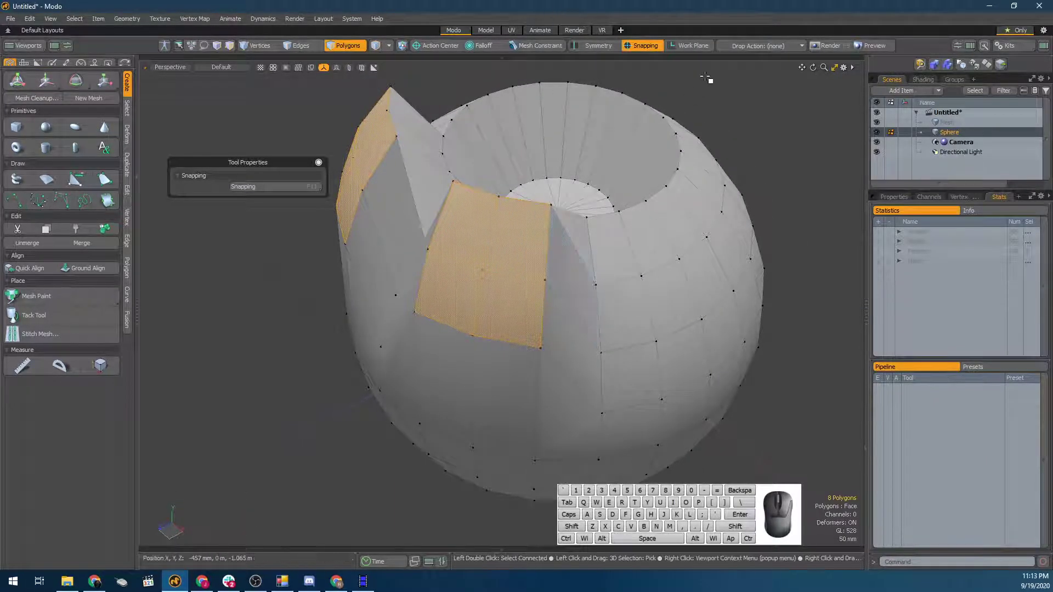
Undo the move of the two polygon patches and turn snapping off
key("ctrl+z")
key("ctrl+z")
left_click(653, 42)
key("q")
left_click_drag(662, 182, 530, 216, "alt")
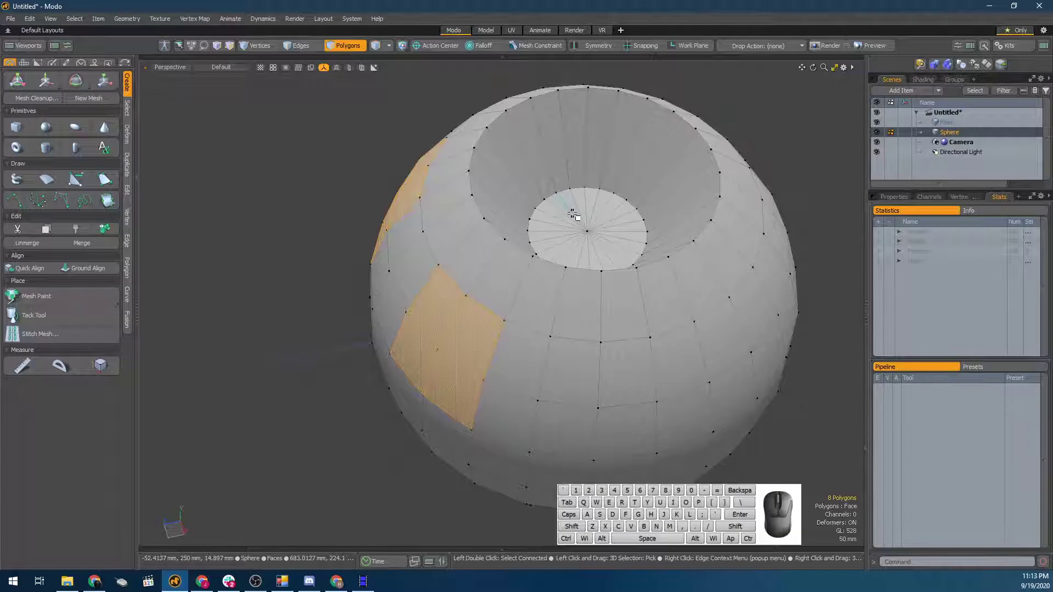
Start a new empty scene and add a unit cube
key("ctrl")
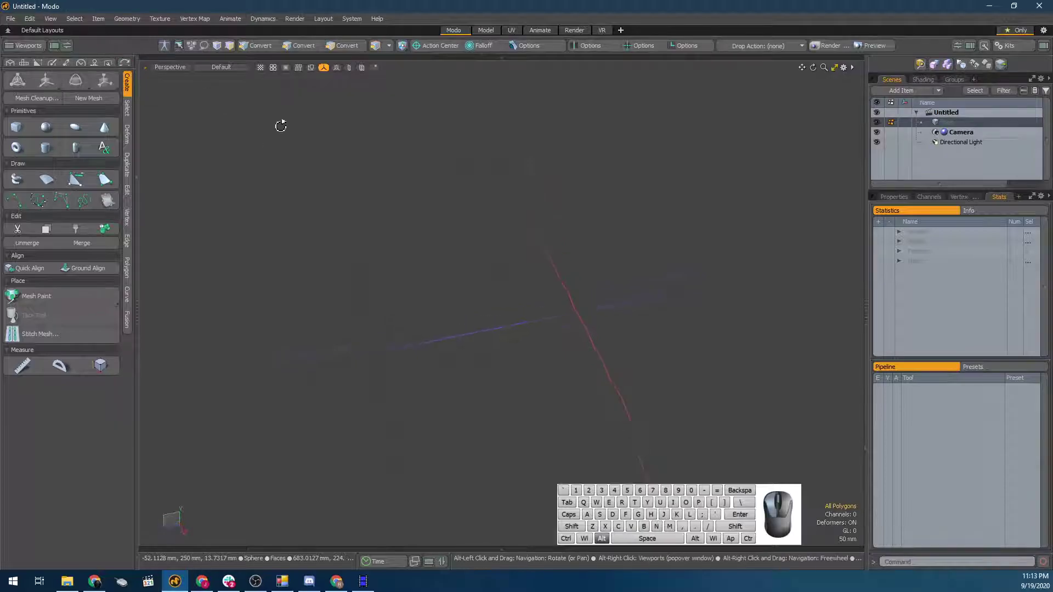
left_click(21, 127, "shift")
scroll(662, 341, "down", 5)
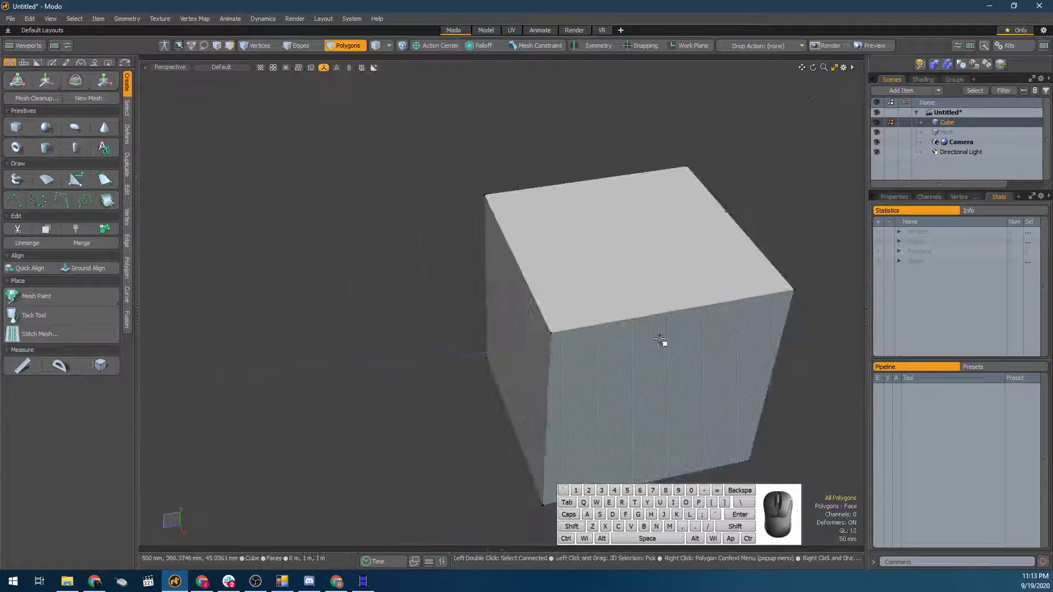
Stretch the cube vertically into a tall column
left_click_drag(661, 341, 682, 332, "alt")
key("y")
scroll(673, 296, "down", 2)
left_click_drag(661, 294, 667, 188)
Loop slice the column across one vertical edge in Uniform mode, raising the slice count
key("2")
left_click(646, 349)
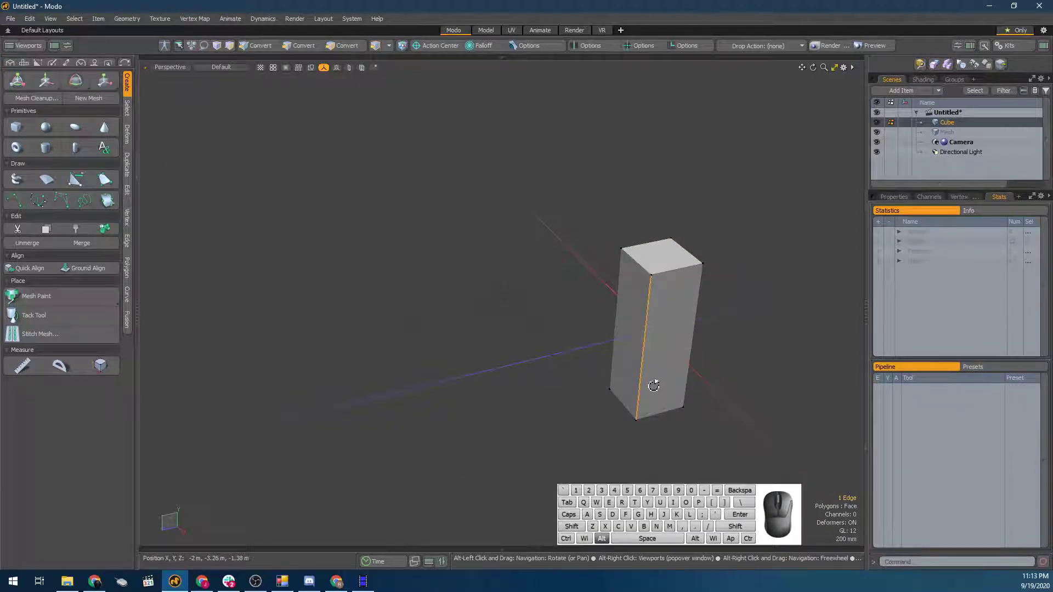
key("alt+c")
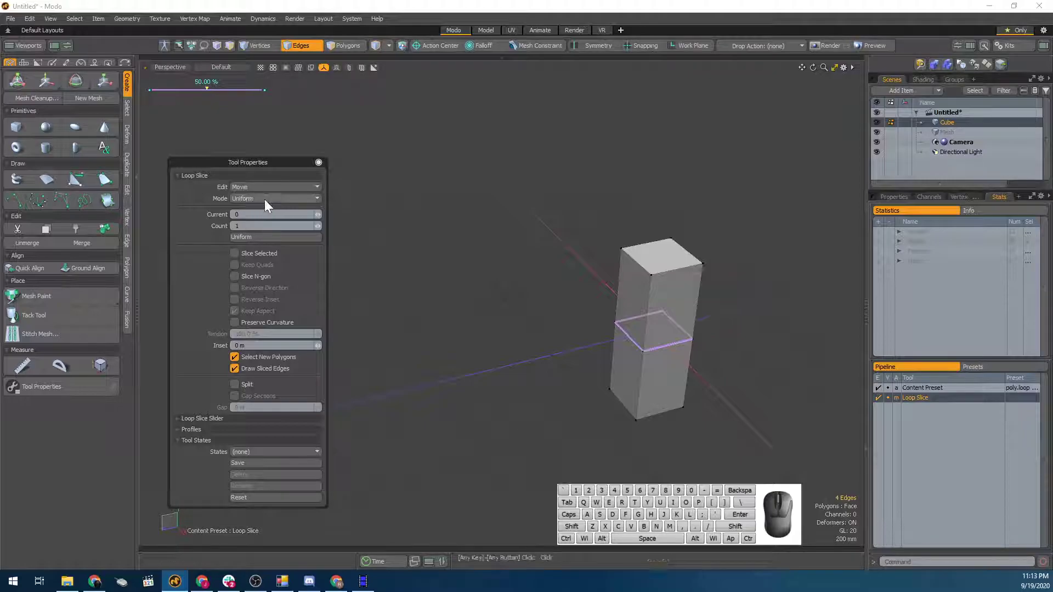
left_click(268, 200)
left_click(268, 199)
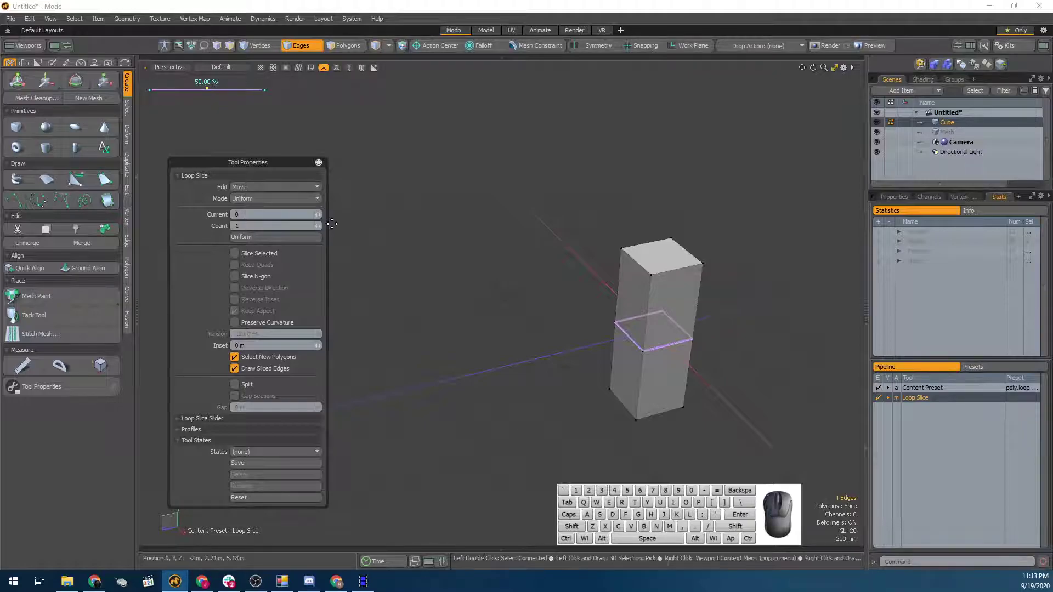
left_click(321, 226)
left_click(321, 226)
left_click(321, 226)
left_click(321, 226)
left_click(321, 226)
left_click(321, 225)
left_click(321, 226)
left_click(321, 226)
left_click(321, 226)
key("Escape")
Undo the column's loop slices and its vertical stretch
left_click_drag(745, 283, 698, 306, "alt")
key("ctrl+z")
key("ctrl+z")
key("ctrl+z")
key("ctrl+z")
key("ctrl+z")
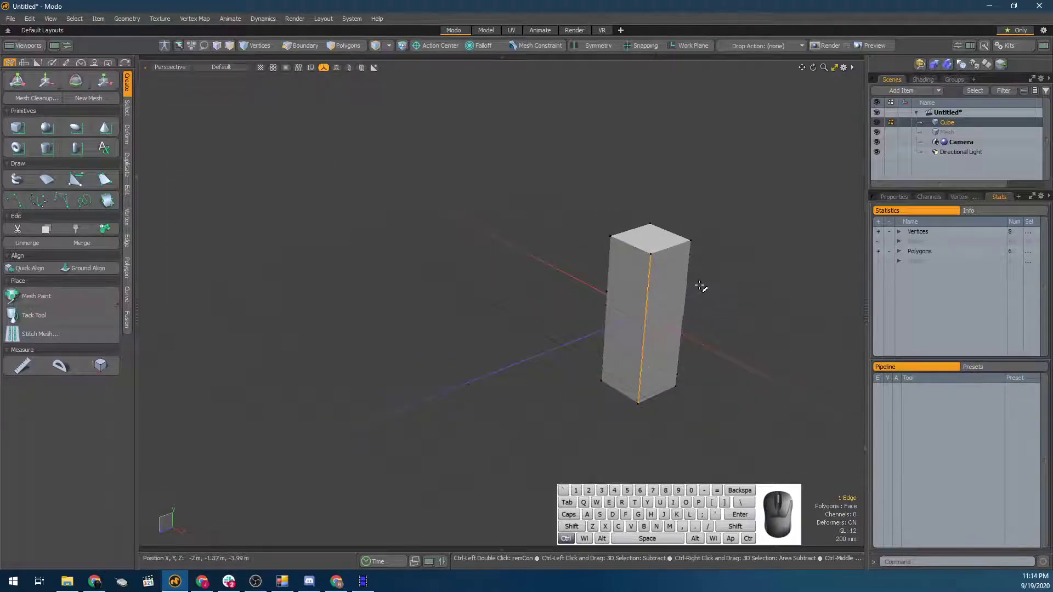
key("ctrl+shift+z")
Scale the cube along X into a long horizontal beam and leave the tool
key("5")
key("w")
key("e")
key("r")
left_click_drag(680, 332, 850, 423)
key("space")
Select a long upper edge of the beam and loop slice it uniformly with a count of 22
key("2")
left_click(523, 242)
key("alt+c")
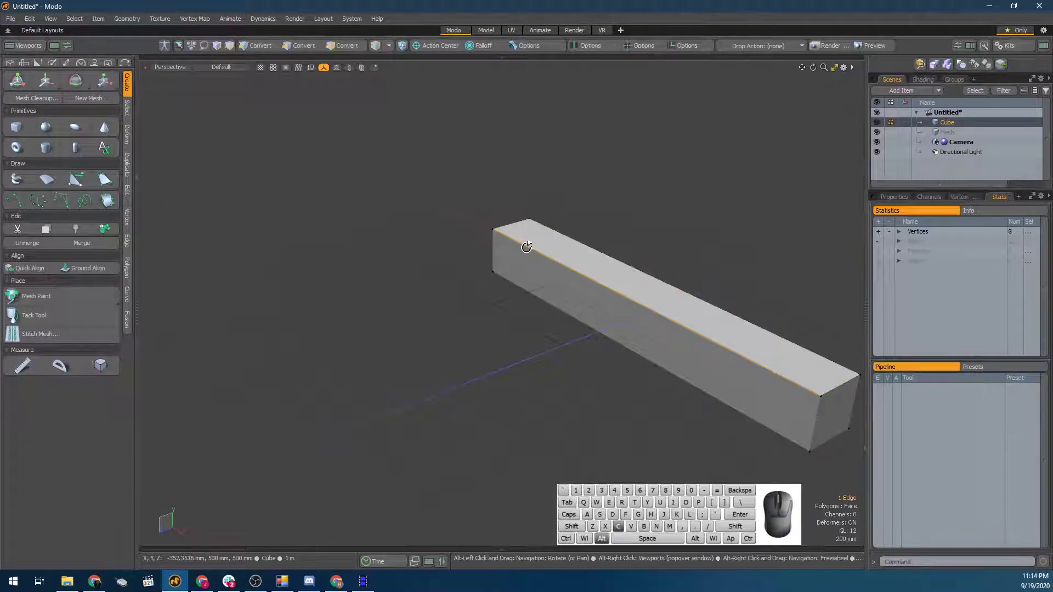
left_click_drag(321, 225, 341, 224)
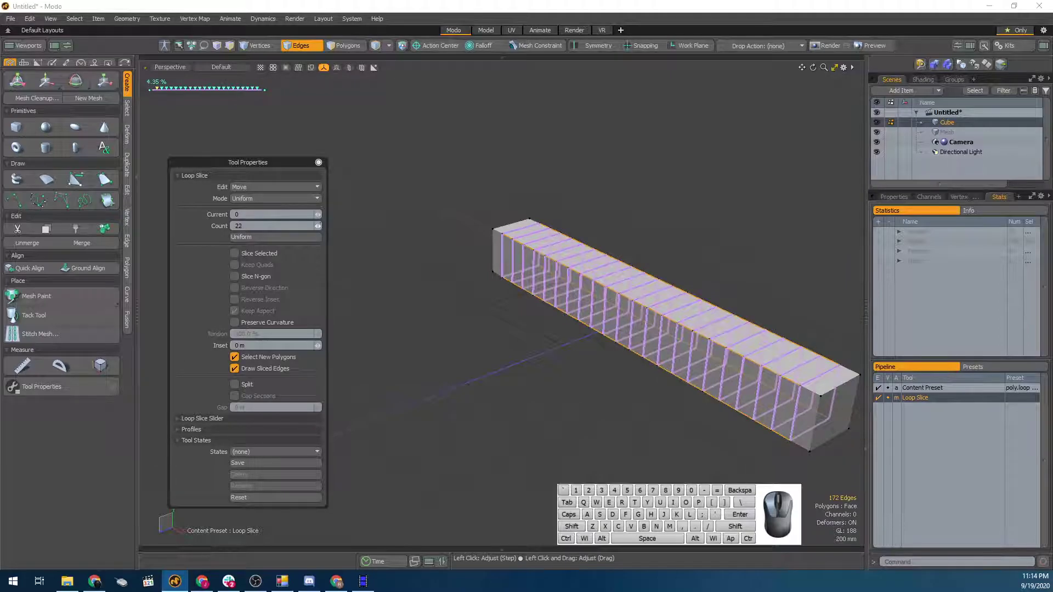
key("space")
Switch to item mode and scale the beam to 119.5% in Y and Z
left_click_drag(358, 206, 470, 261, "alt")
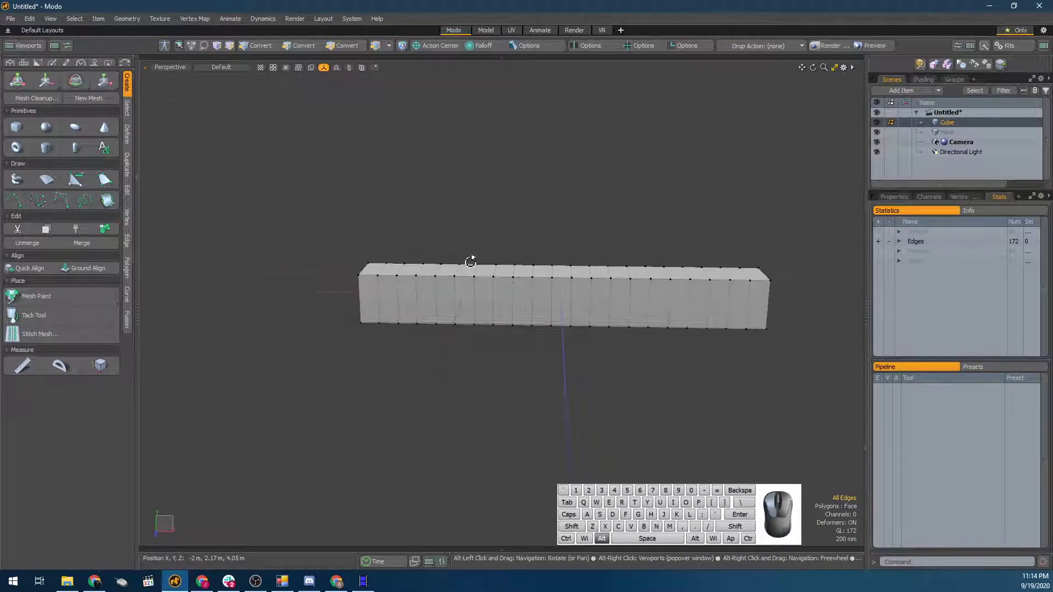
key("4")
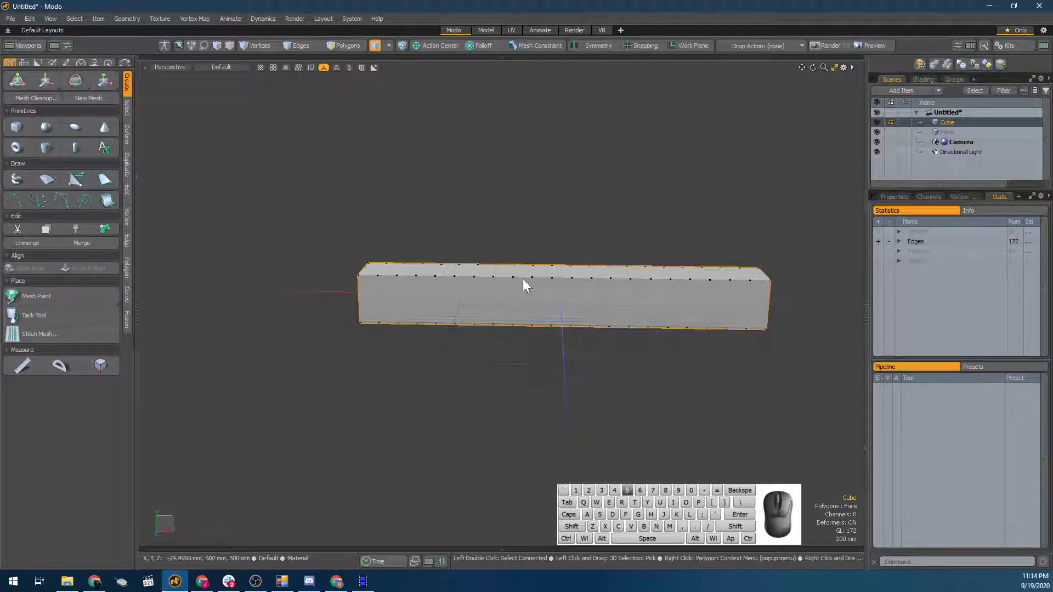
left_click(107, 81)
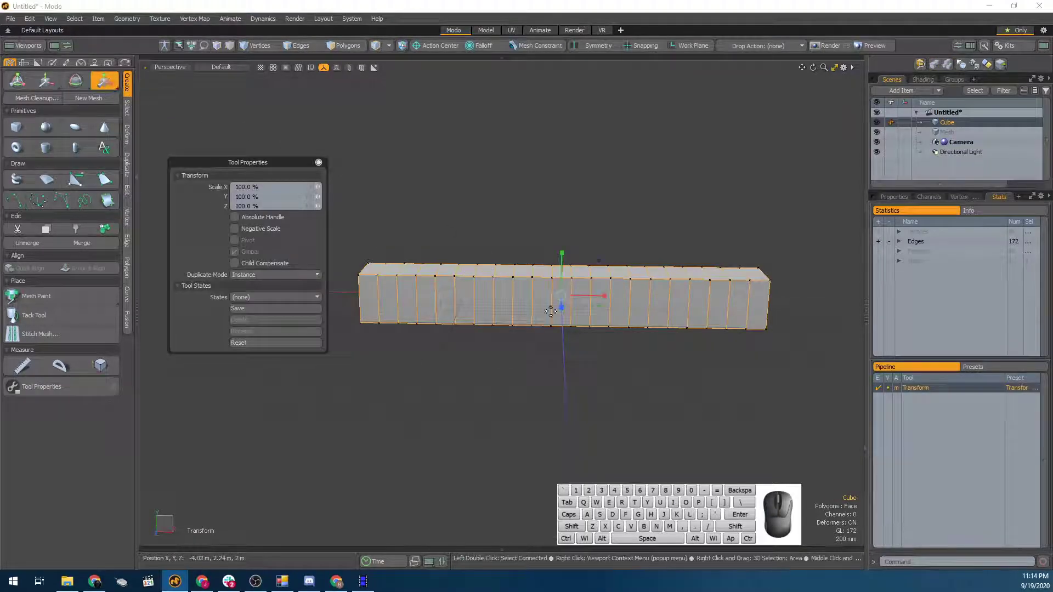
left_click_drag(590, 298, 612, 299, "alt")
left_click_drag(523, 372, 620, 378, "alt")
left_click_drag(595, 276, 596, 276)
left_click_drag(596, 274, 707, 367)
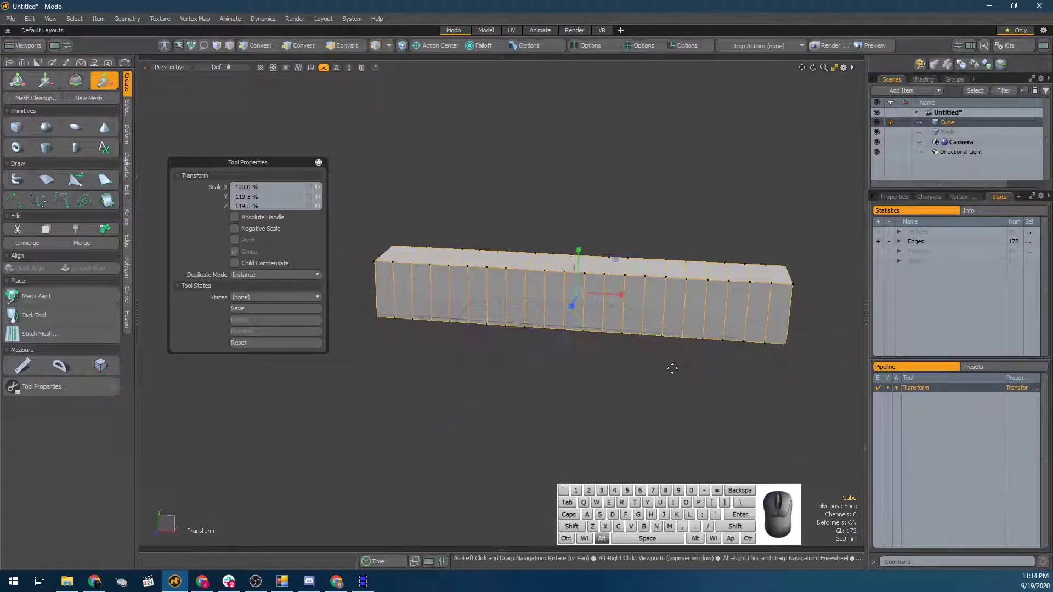
key("space")
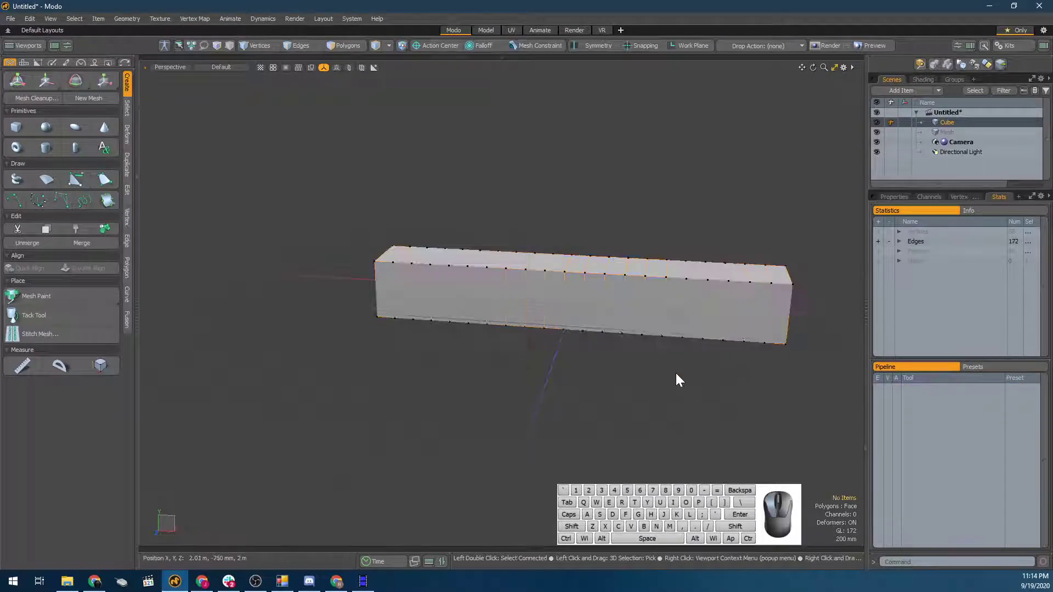
Apply a Linear falloff to the beam from -4.055 m to 4.055 m in X and move the tool properties aside
left_click(479, 43)
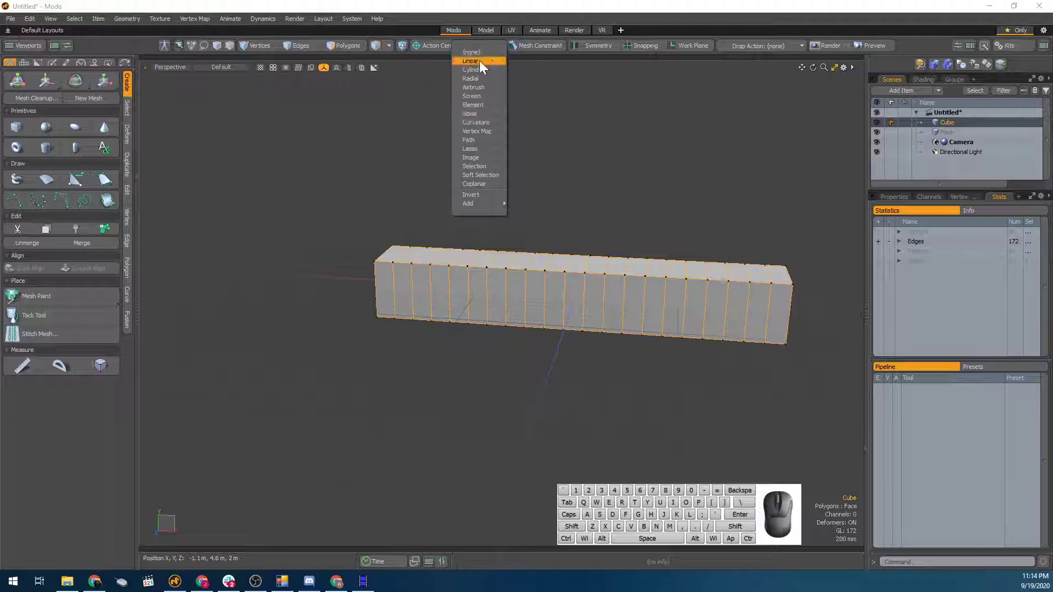
left_click(485, 63)
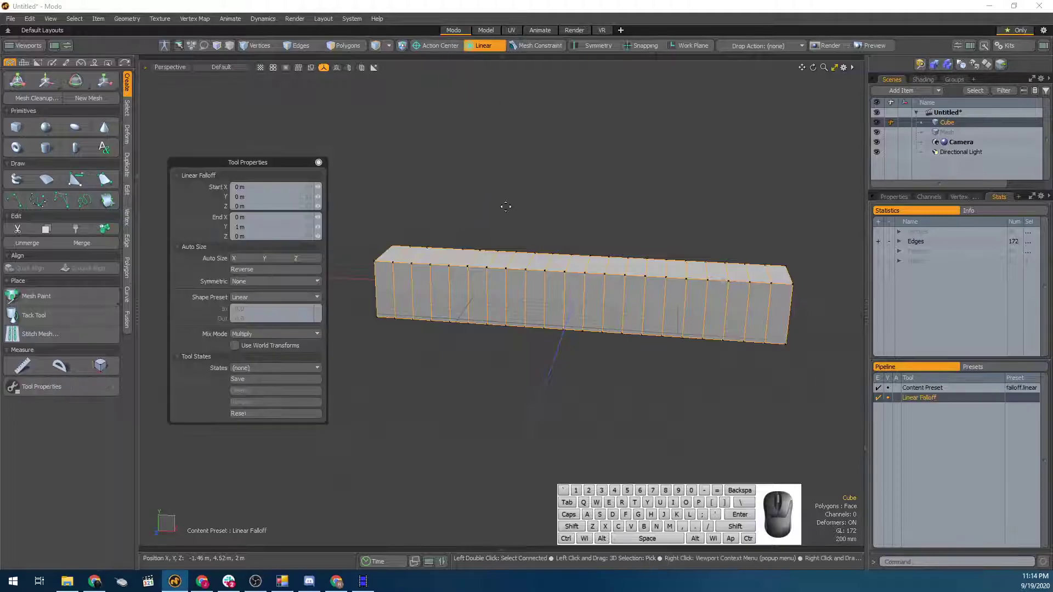
left_click(504, 201)
left_click_drag(762, 349, 729, 378, "alt")
left_click_drag(257, 161, 179, 148)
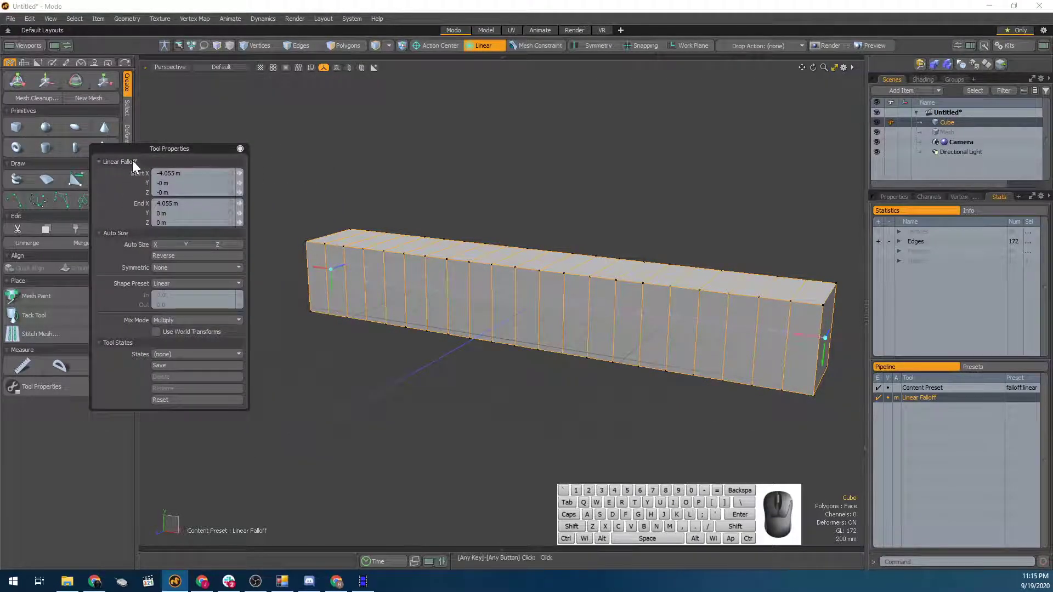
Scale the beam item to 467% in Y and Z with the Linear falloff active
left_click_drag(400, 310, 476, 315, "alt")
left_click_drag(359, 251, 383, 215, "alt+shift")
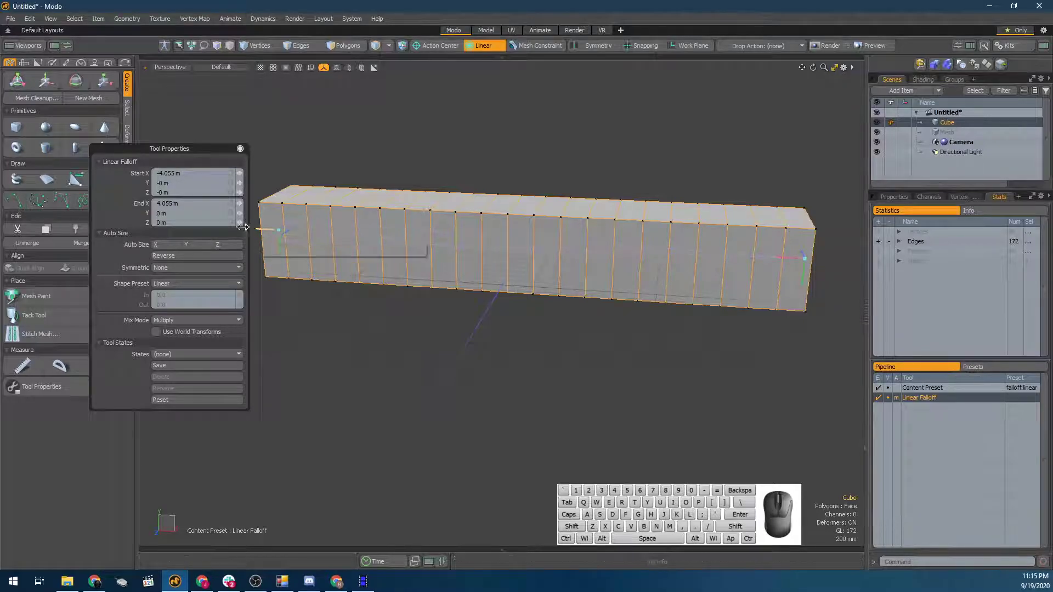
left_click(109, 84)
left_click_drag(553, 353, 592, 391, "alt")
left_click_drag(535, 233, 632, 378, "alt")
scroll(557, 339, "down", 5)
scroll(632, 378, "up", 5)
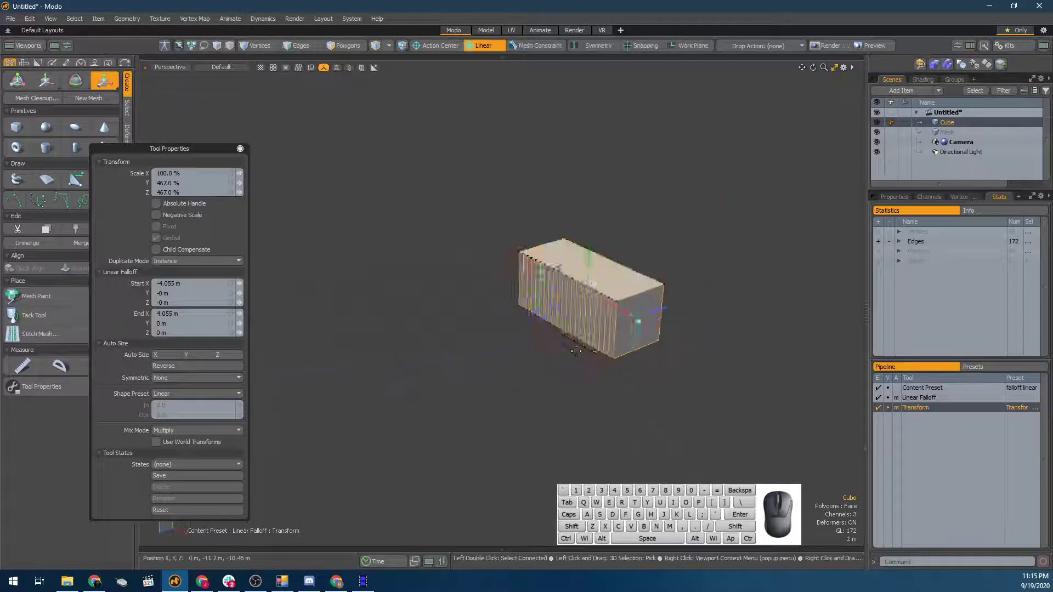
End the item scaling and switch to polygon mode with the Linear falloff kept active
left_click_drag(580, 350, 607, 377)
key("space")
key("3")
scroll(565, 346, "up", 2)
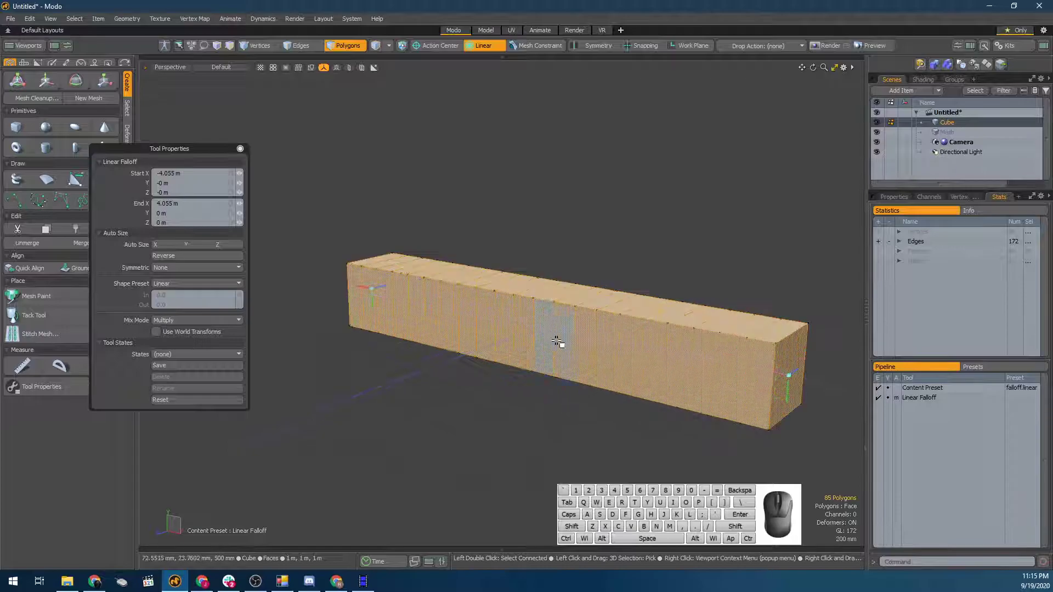
Try scaling the beam's polygons to 198.5% in Y and Z with the Linear falloff active
key("y")
left_click_drag(555, 323, 495, 241, "alt")
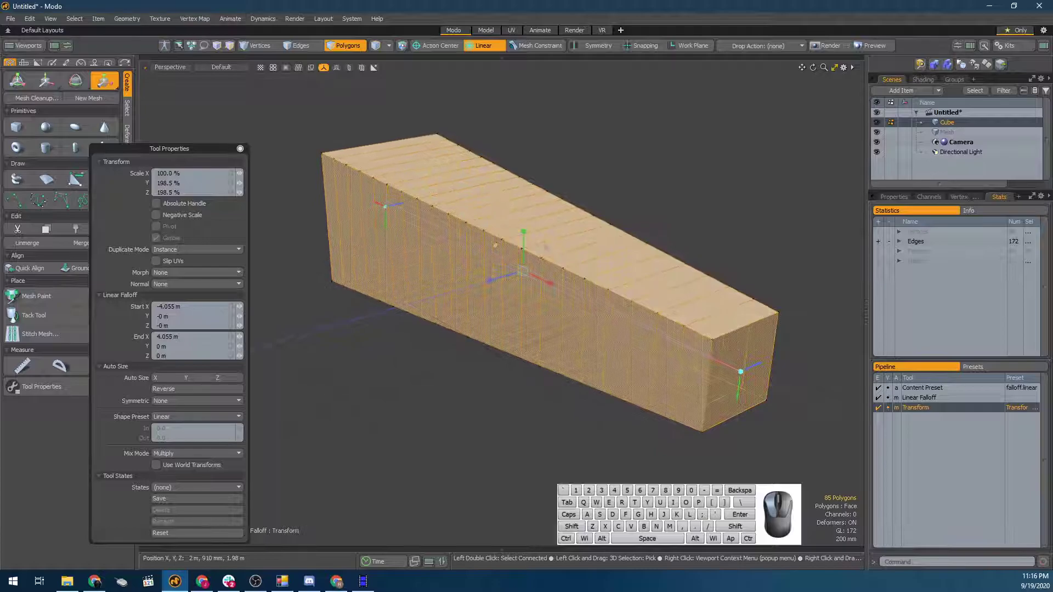
left_click_drag(496, 332, 549, 277, "alt")
key("space")
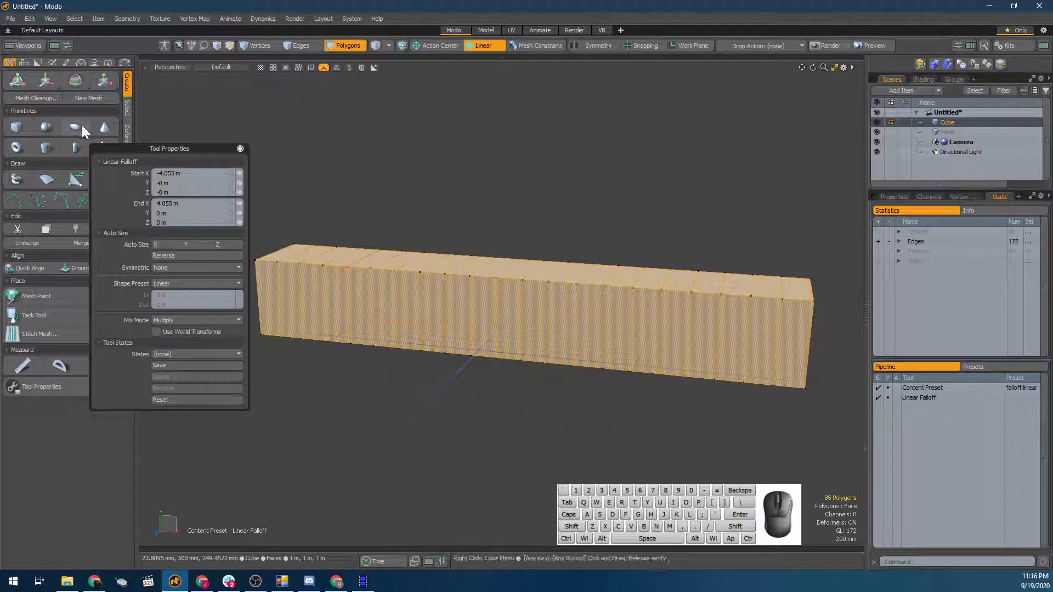
Start scaling the polygons and move the Linear falloff's end to the beam's middle, at about 15 mm in X
key("r")
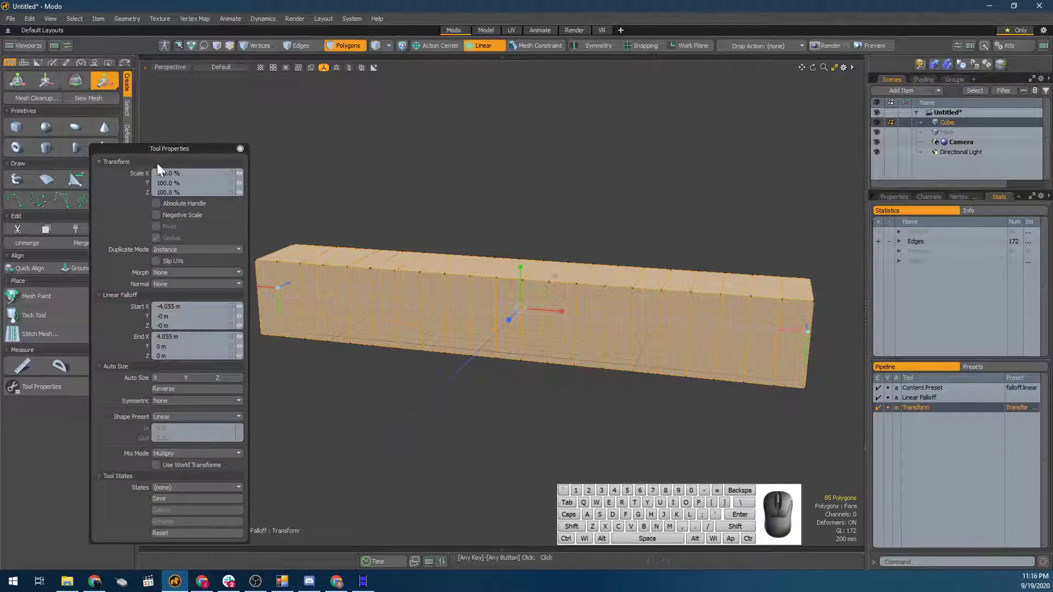
left_click_drag(159, 149, 107, 131)
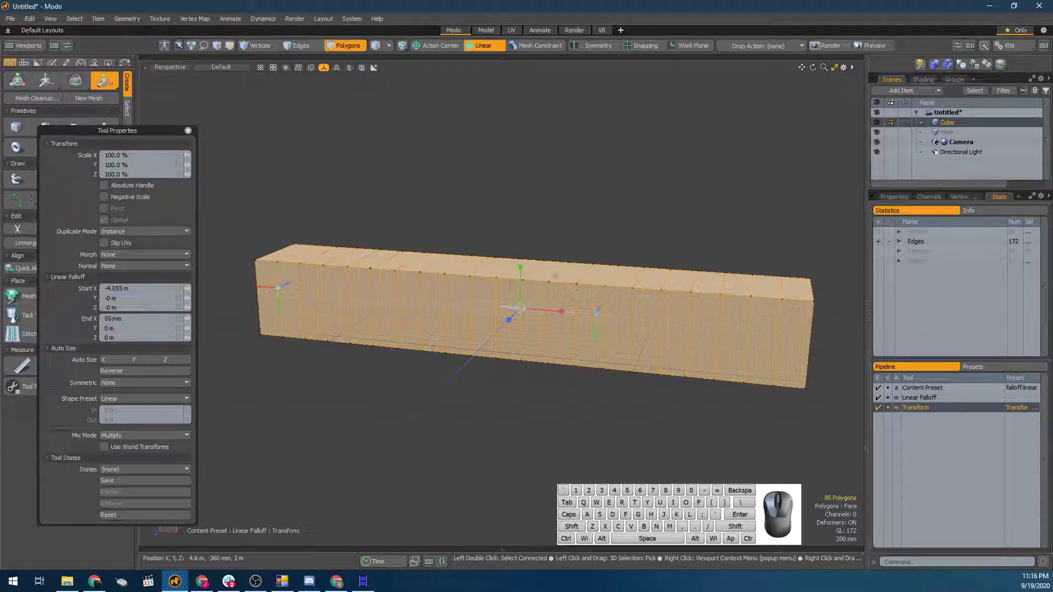
left_click_drag(507, 307, 543, 335, "alt")
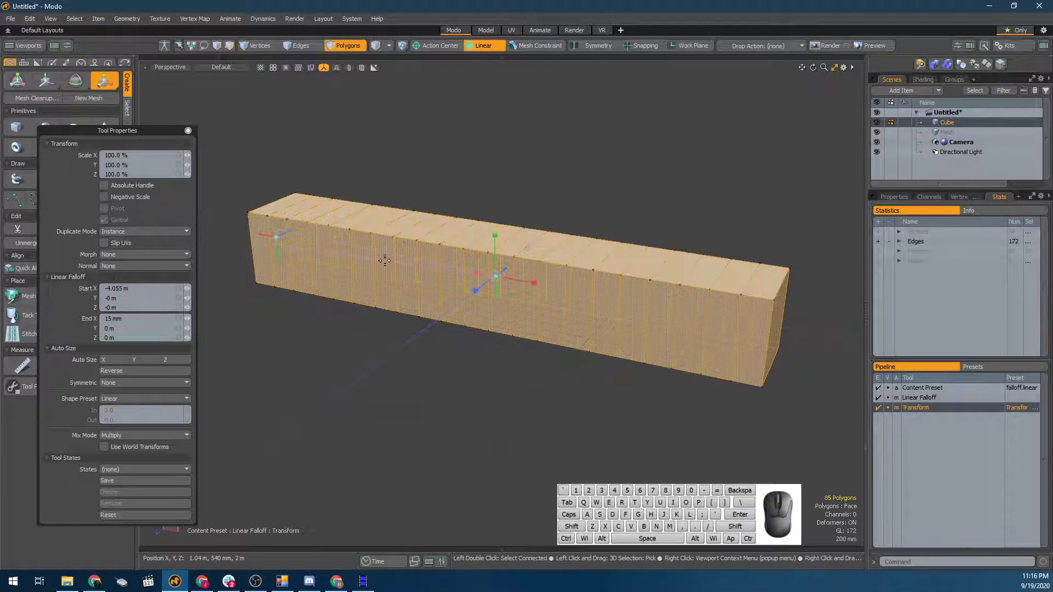
Scale the polygons to about 230% in Y and Z, and extend the falloff's end to about 3.965 m in X
left_click_drag(480, 262, 476, 290)
left_click_drag(548, 264, 548, 245)
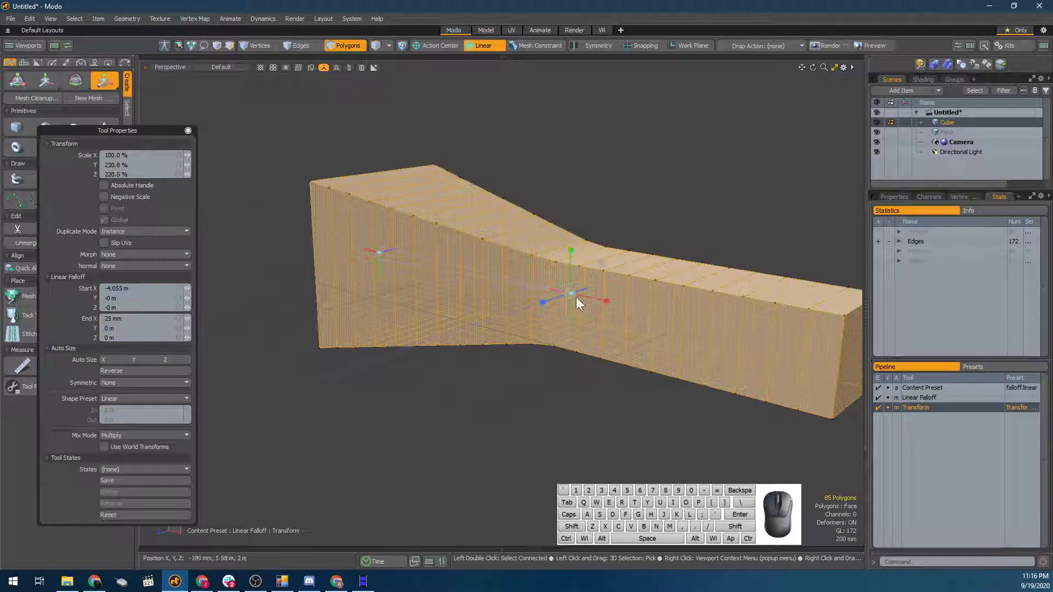
left_click_drag(571, 295, 724, 315)
key("space")
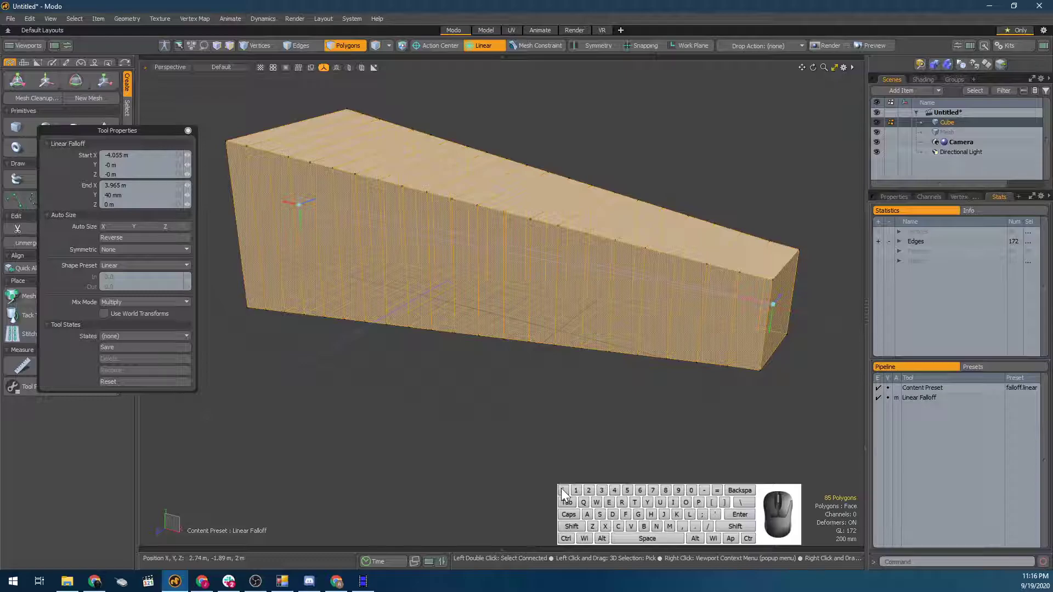
Remove the Linear falloff and deselect the beam in item mode
key("space")
key("space")
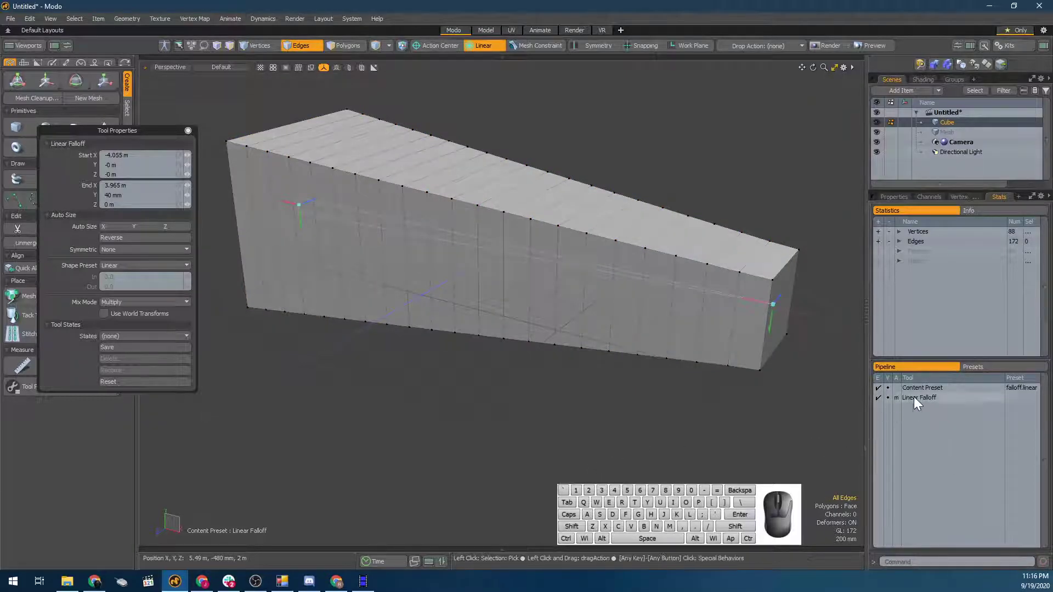
mouse_move(614, 441)
left_mouse_down("alt")
mouse_move(543, 454)
mouse_move(620, 443)
mouse_move(626, 427)
left_mouse_up("alt")
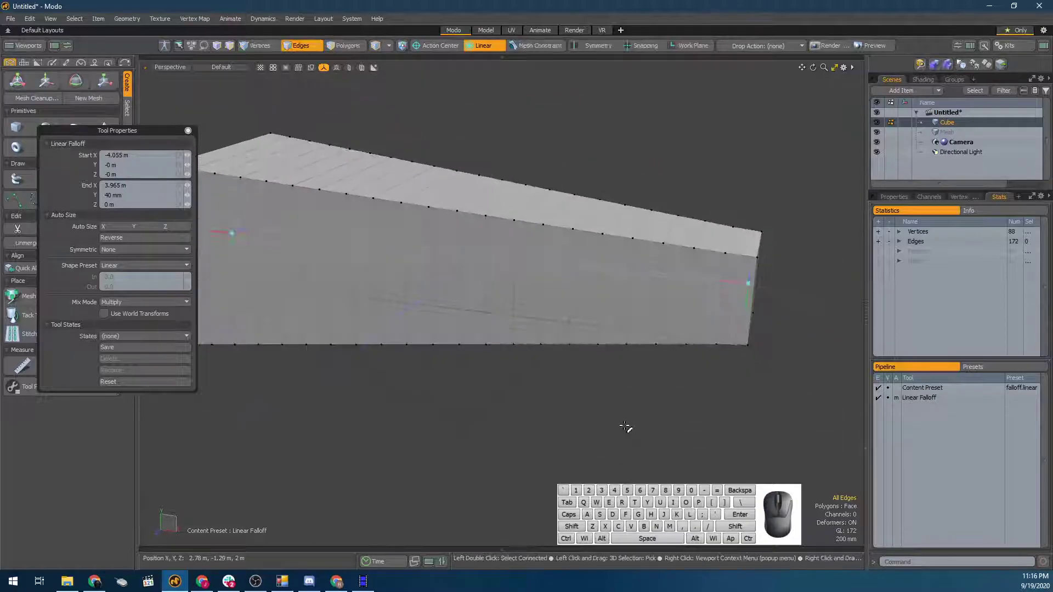
key("5")
key("Escape")
key("Escape")
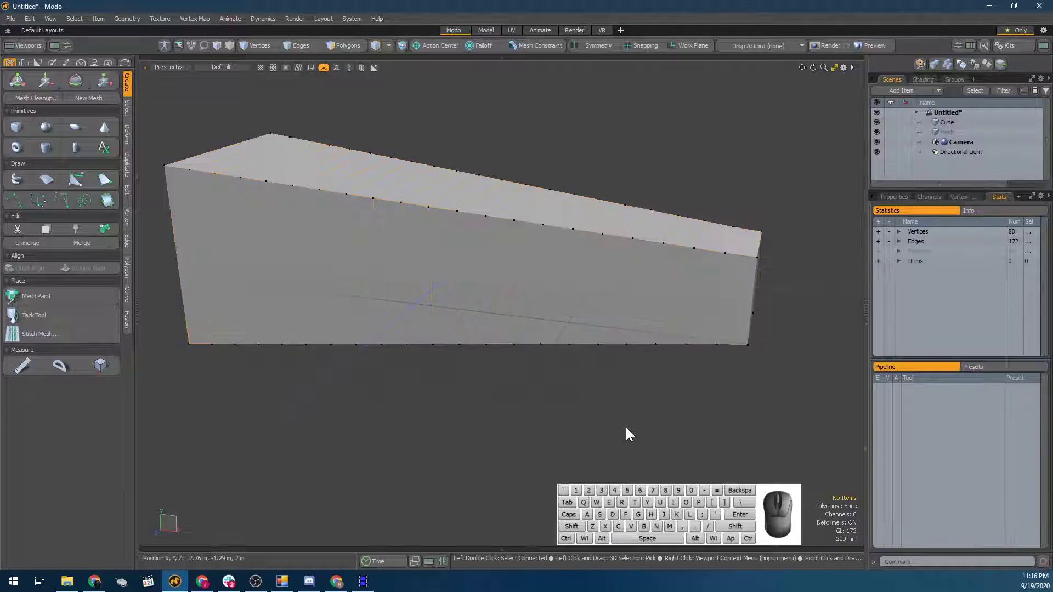
left_click_drag(644, 418, 625, 437, "alt")
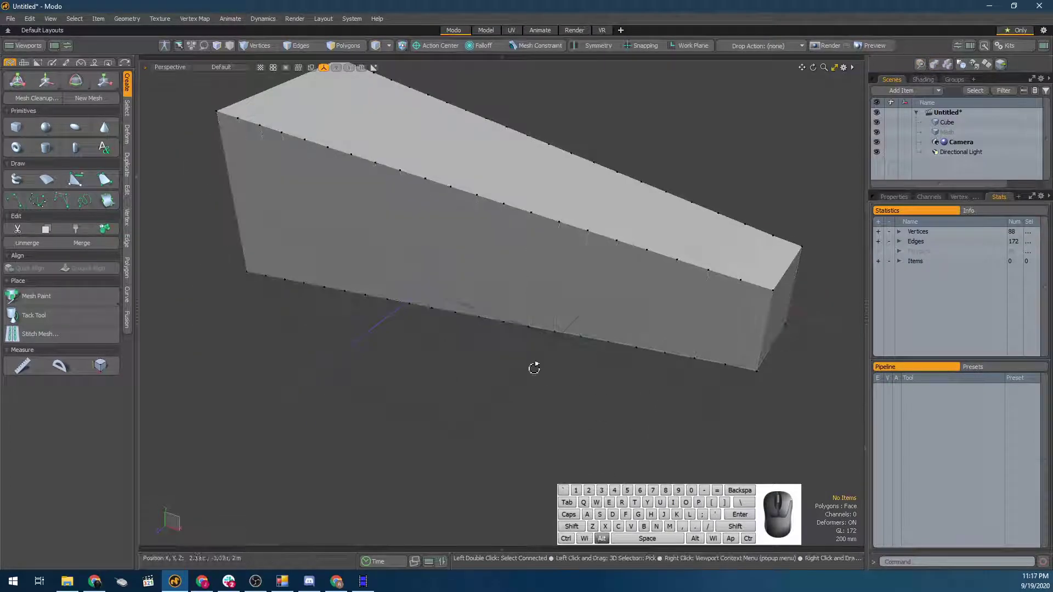
left_click_drag(539, 377, 417, 329, "alt")
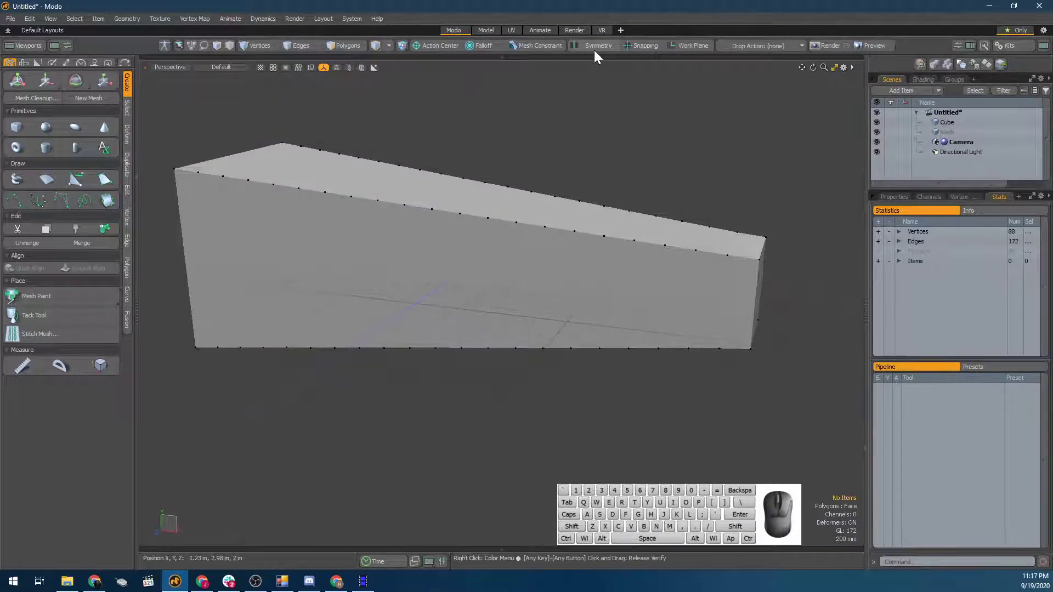
Select the tapered beam item and apply a Linear falloff from -4.055 m to 4.055 m in X
left_click(400, 206)
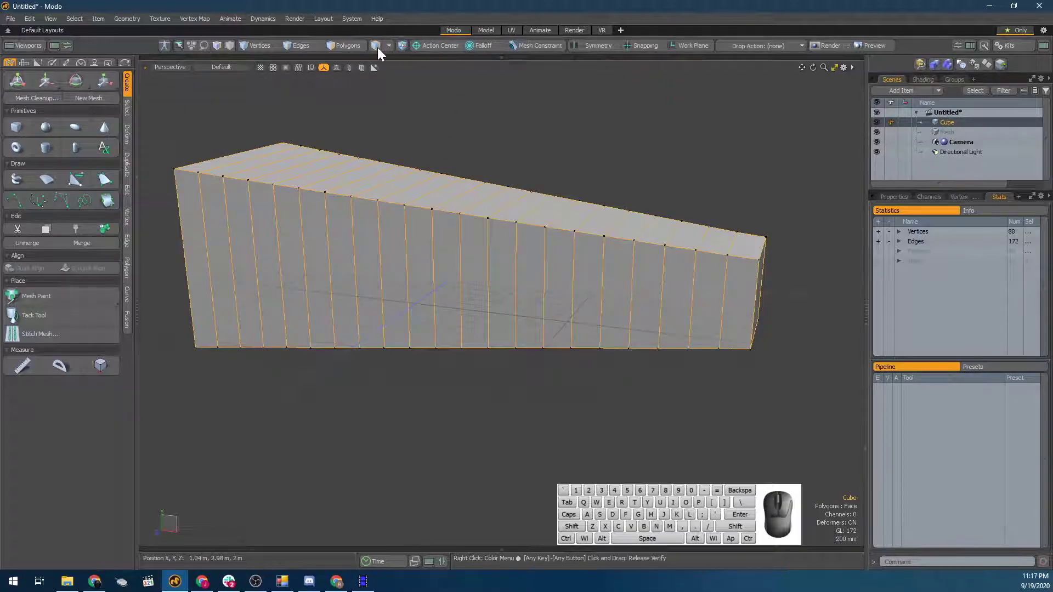
left_click(463, 46)
left_click(478, 65)
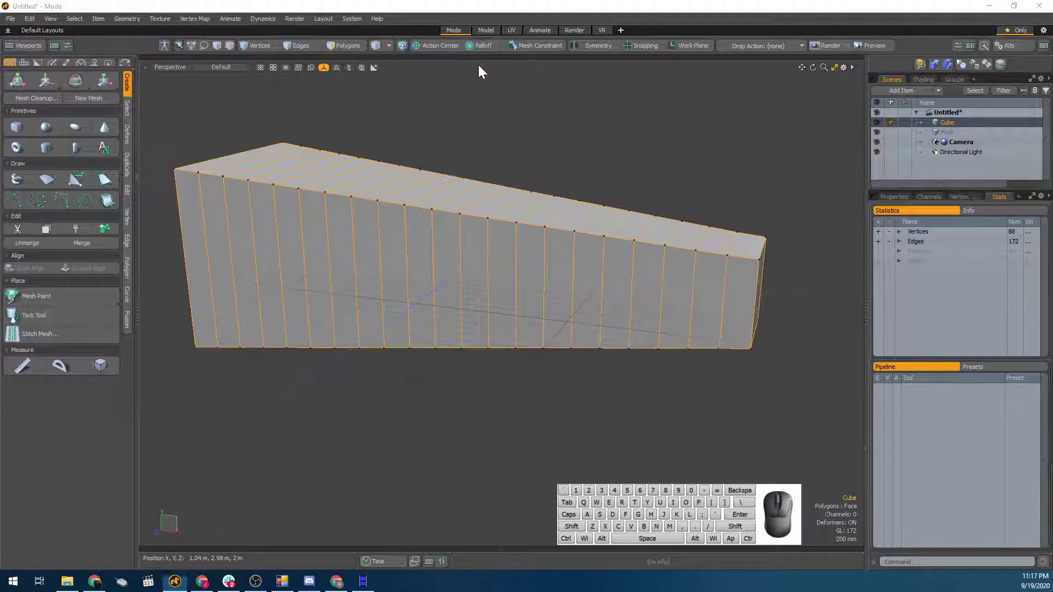
left_click_drag(536, 183, 563, 181, "alt")
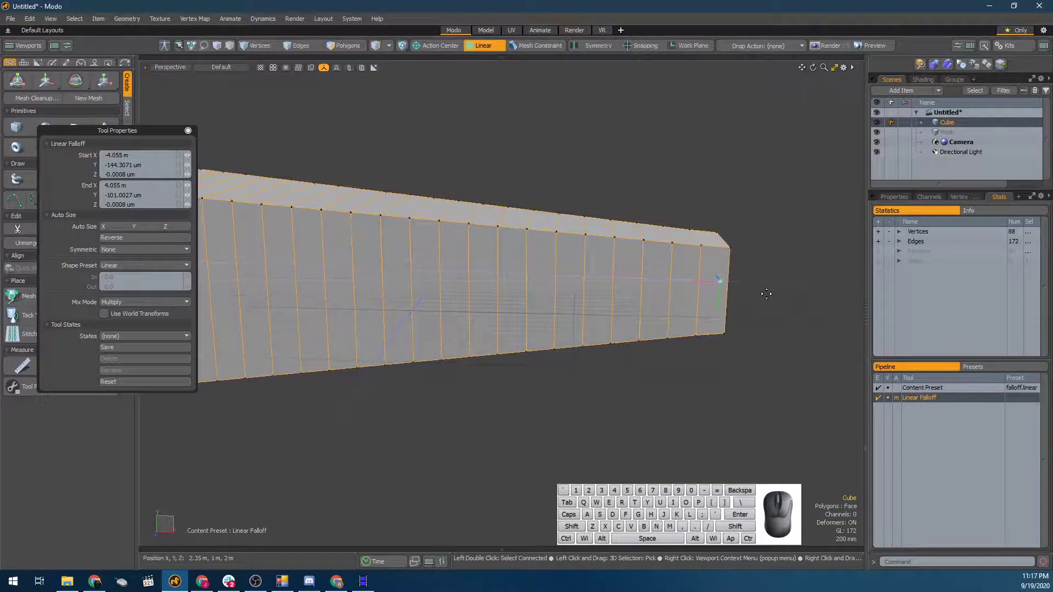
Move the Linear falloff's end to about 55 mm in X and its start to about 3.965 m in X
key("ctrl+z")
left_click_drag(573, 279, 561, 376)
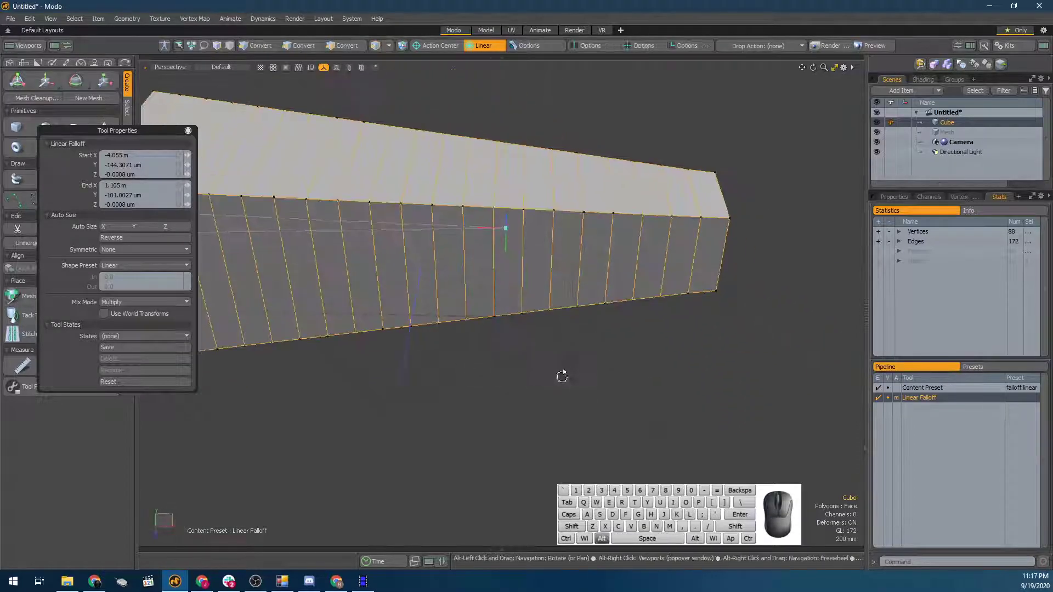
left_click_drag(611, 347, 535, 238, "alt")
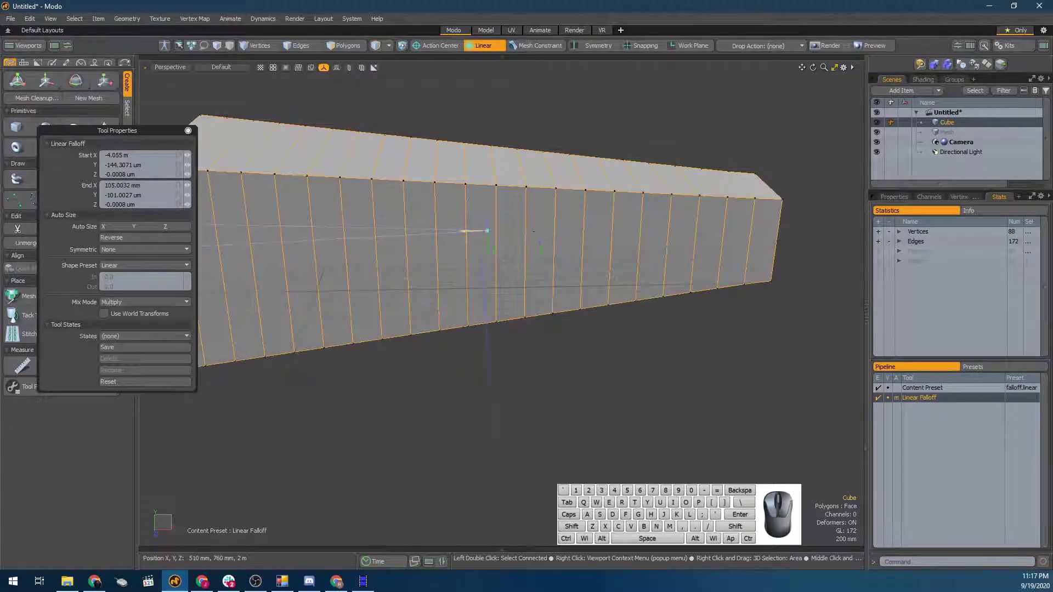
scroll(458, 234, "down", 3)
left_click_drag(244, 236, 413, 234)
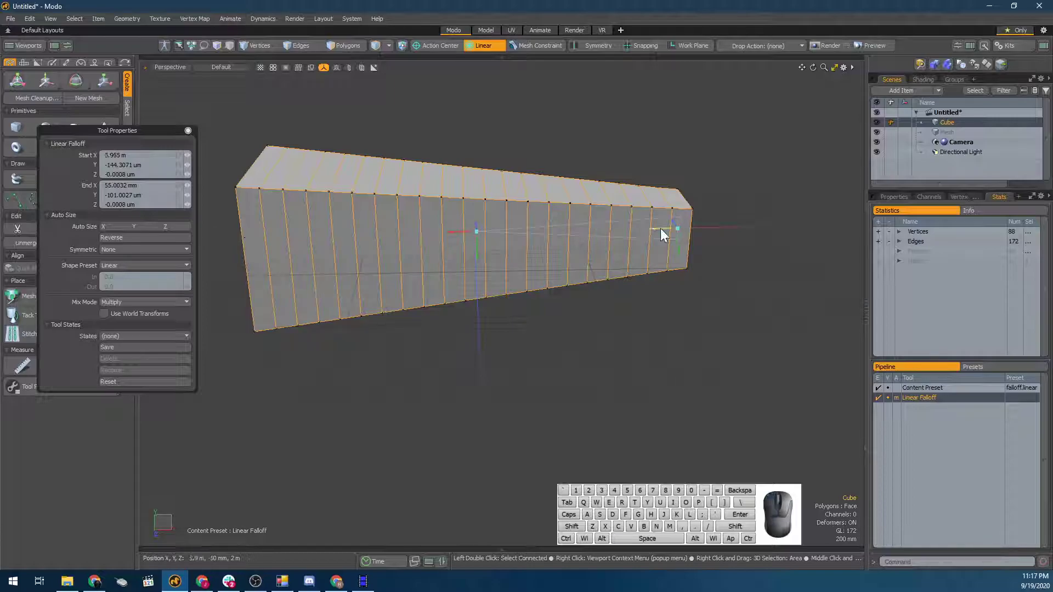
left_click_drag(659, 227, 615, 258, "alt")
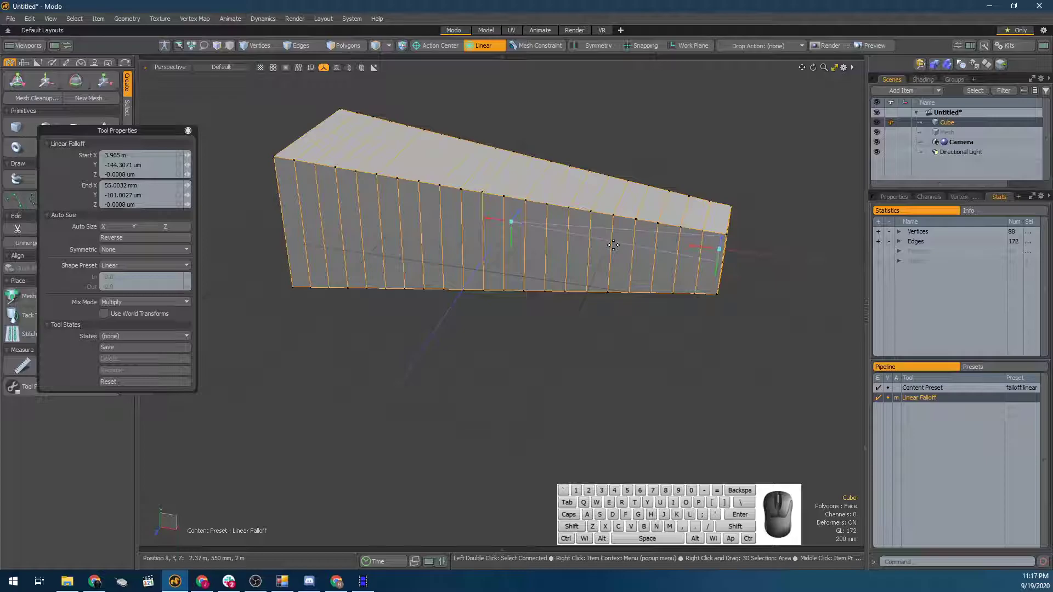
Leave item rotation and switch to polygon mode while keeping the Linear falloff
key("e")
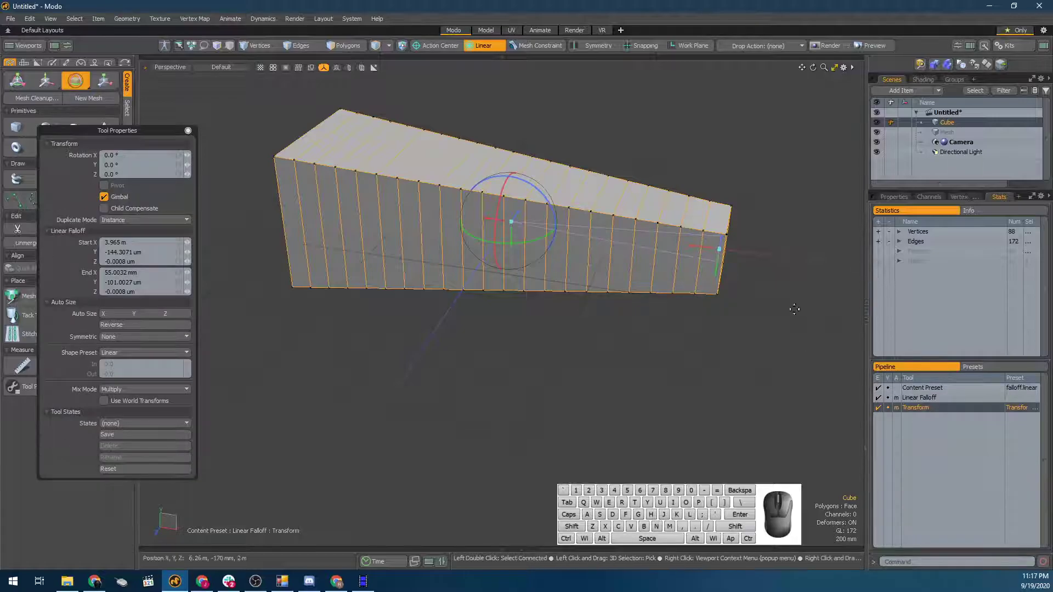
left_click_drag(764, 282, 739, 314, "alt")
key("3")
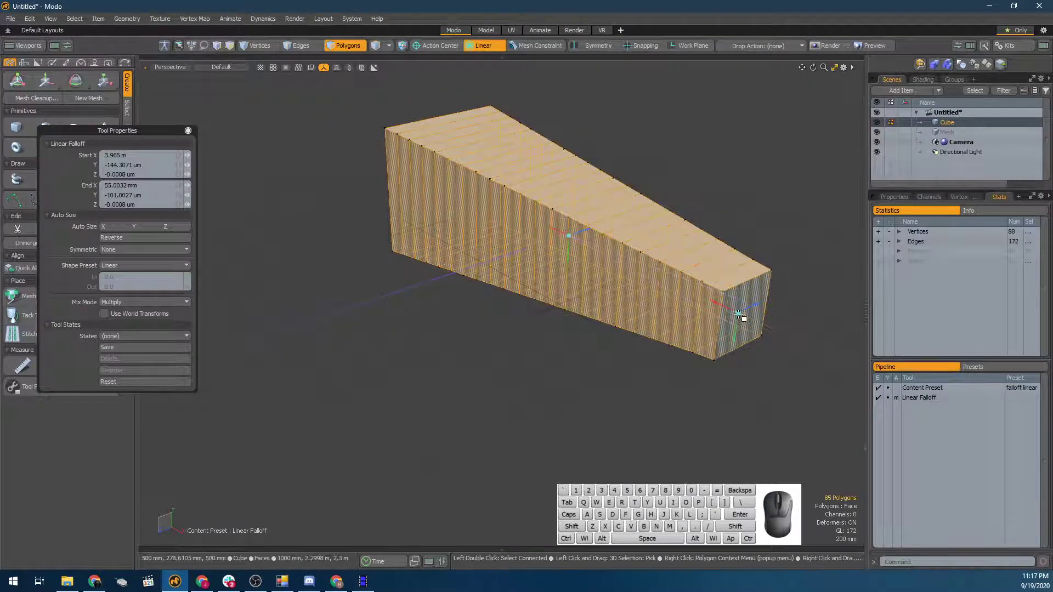
left_click_drag(531, 324, 574, 323, "alt")
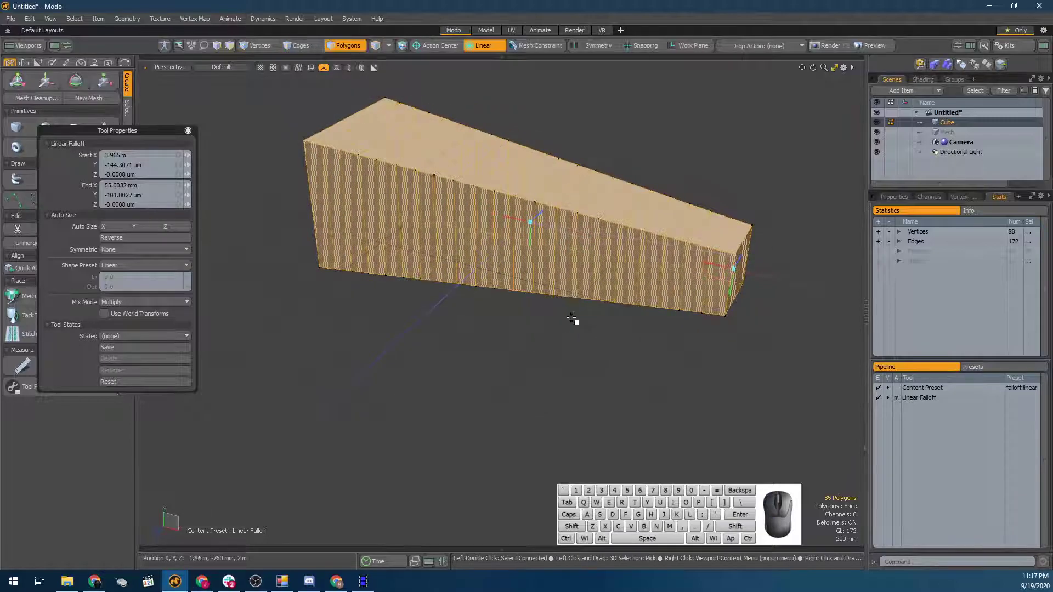
Twist the narrow half of the beam by rotating its polygons 83.5° about X with the Linear falloff active
key("r")
key("e")
left_click_drag(530, 245, 544, 224, "alt")
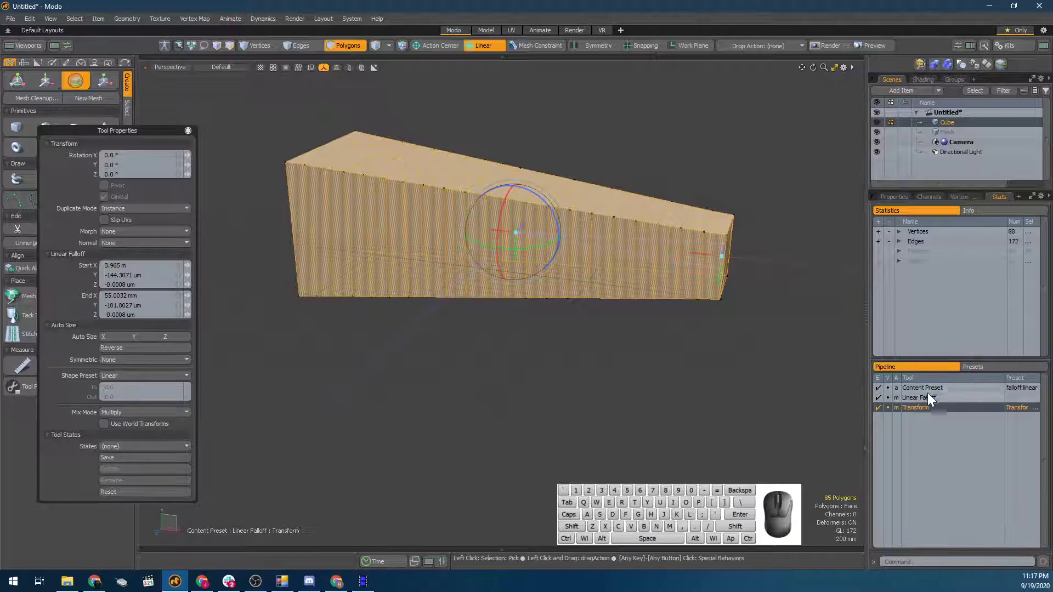
left_click_drag(539, 250, 507, 257, "alt")
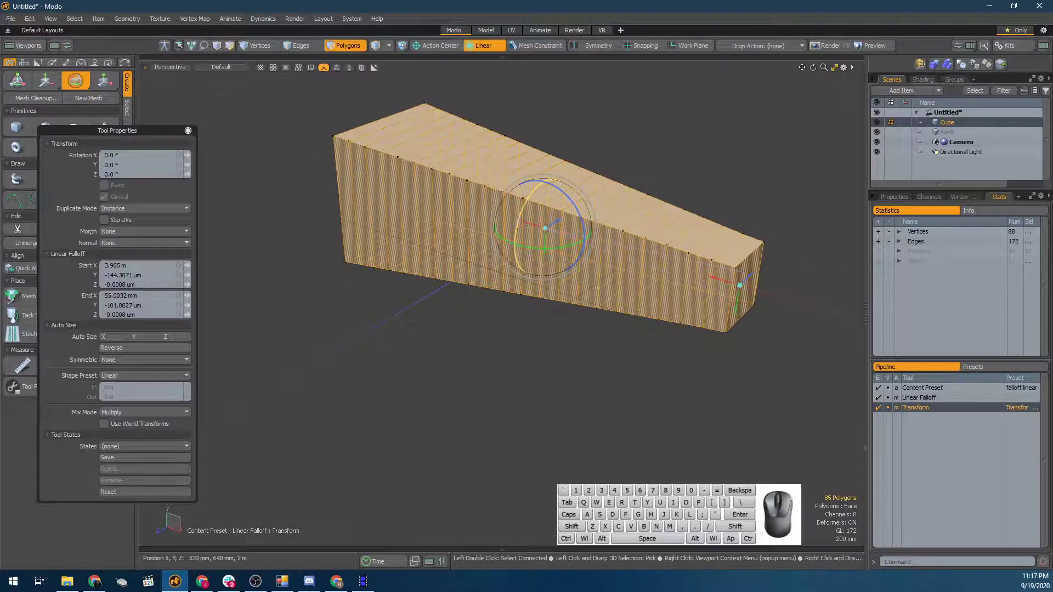
left_click_drag(520, 210, 520, 252)
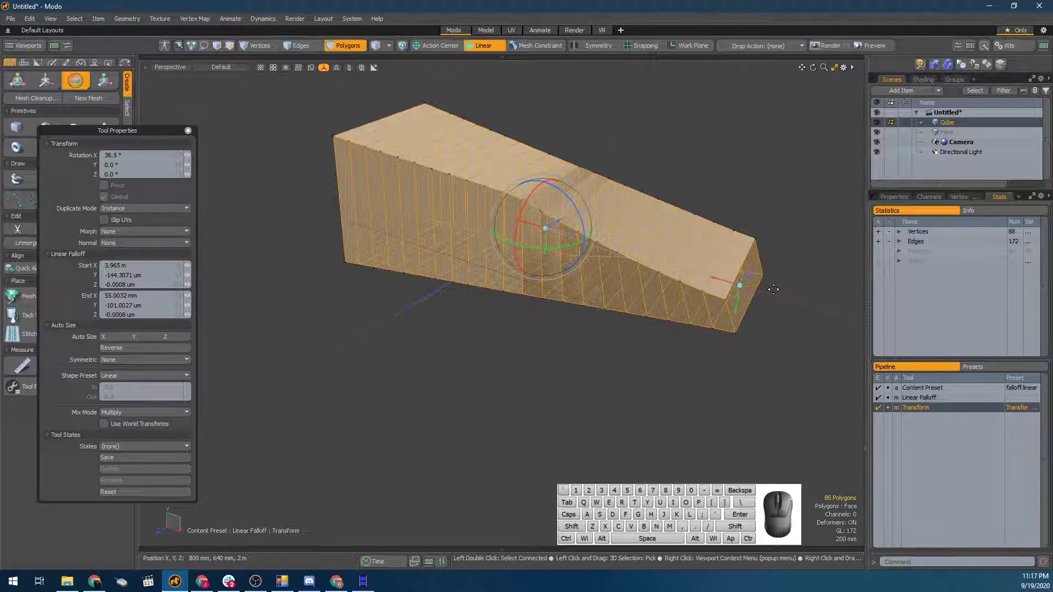
left_click_drag(535, 212, 590, 274)
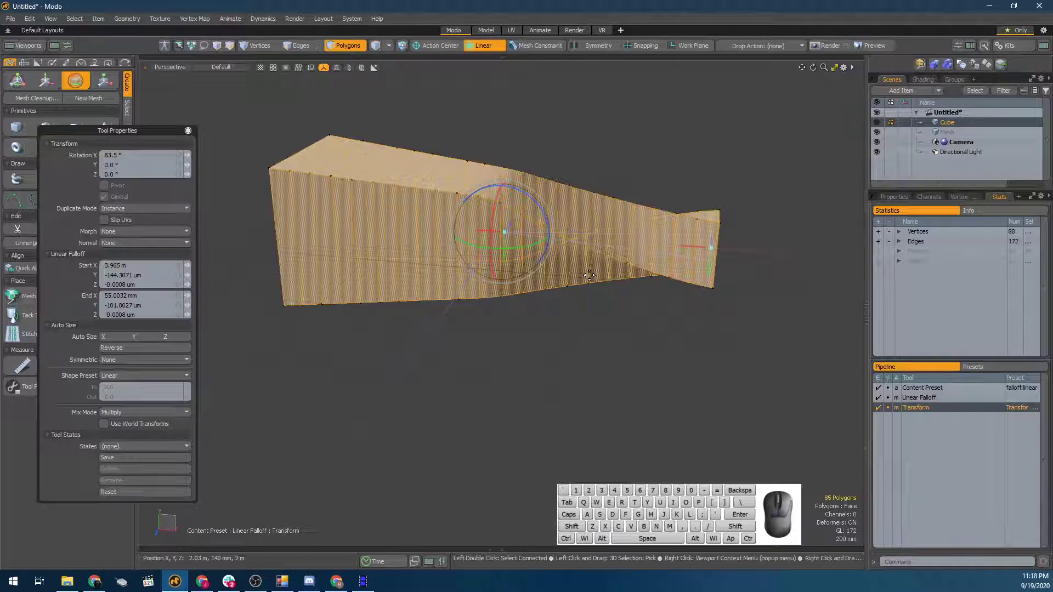
Undo the twist, then drop the rotate tool and the Linear falloff
key("ctrl+z")
key("ctrl+z")
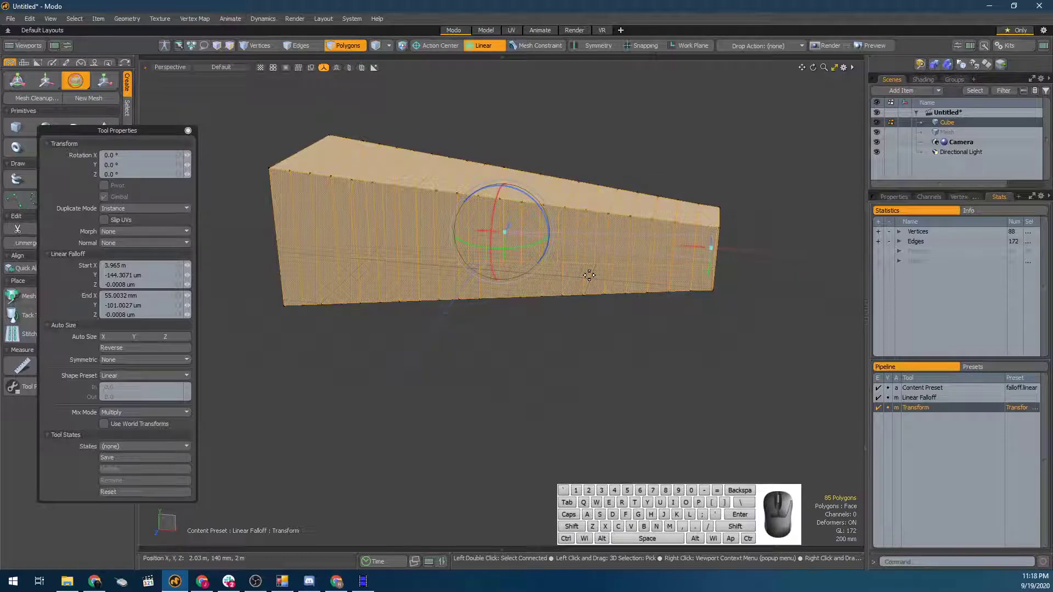
key("space")
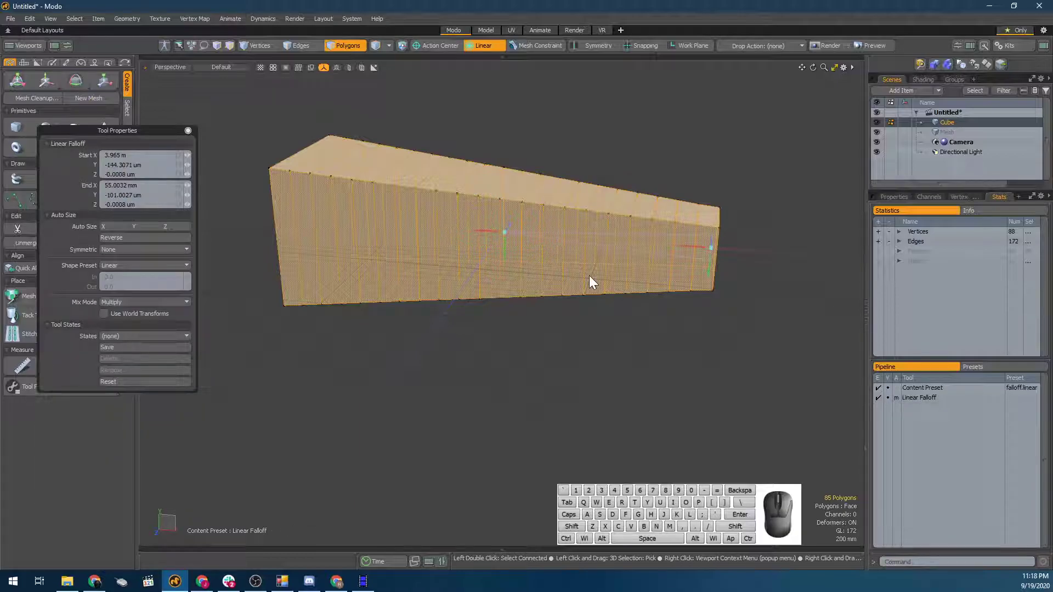
key("space")
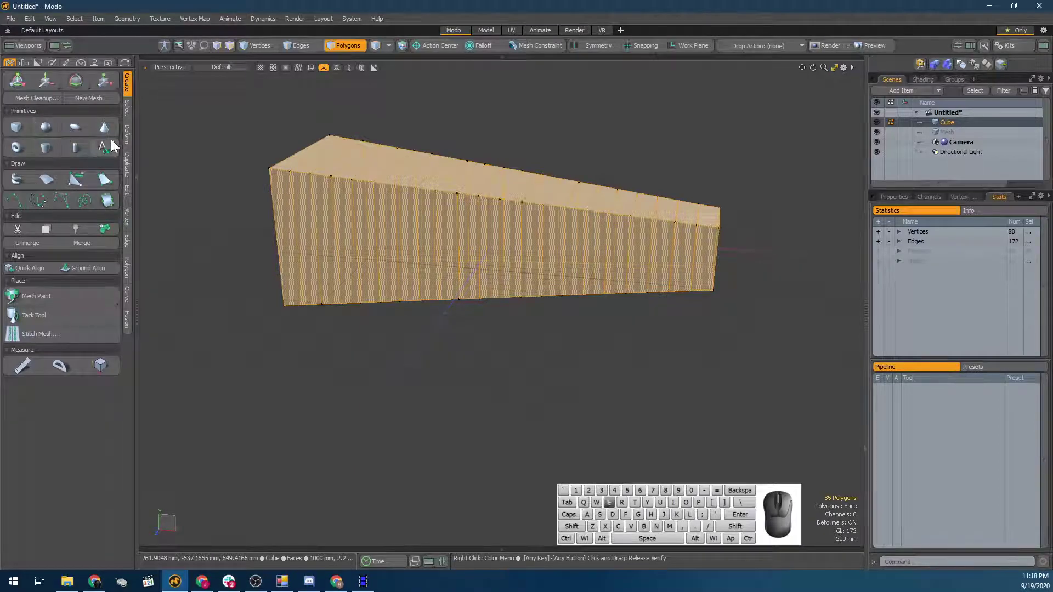
Try rotating all of the beam's polygons about X without a falloff
key("e")
left_click_drag(495, 225, 504, 255)
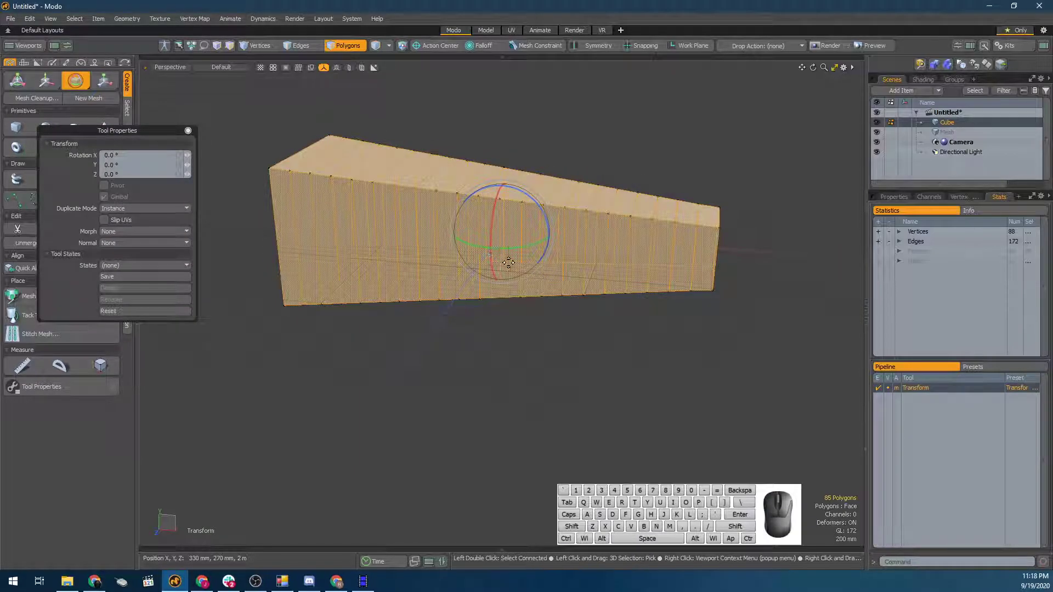
key("space")
Select a polygon on the beam's narrow end and grow the selection ten times to cover that half
left_click_drag(594, 289, 594, 312, "alt")
left_click(744, 330)
key("shift+Up")
key("shift+Up")
key("shift+Up")
key("shift+Up")
key("shift+Up")
key("shift+Up")
key("shift+Up")
key("shift+Up")
key("shift+Up")
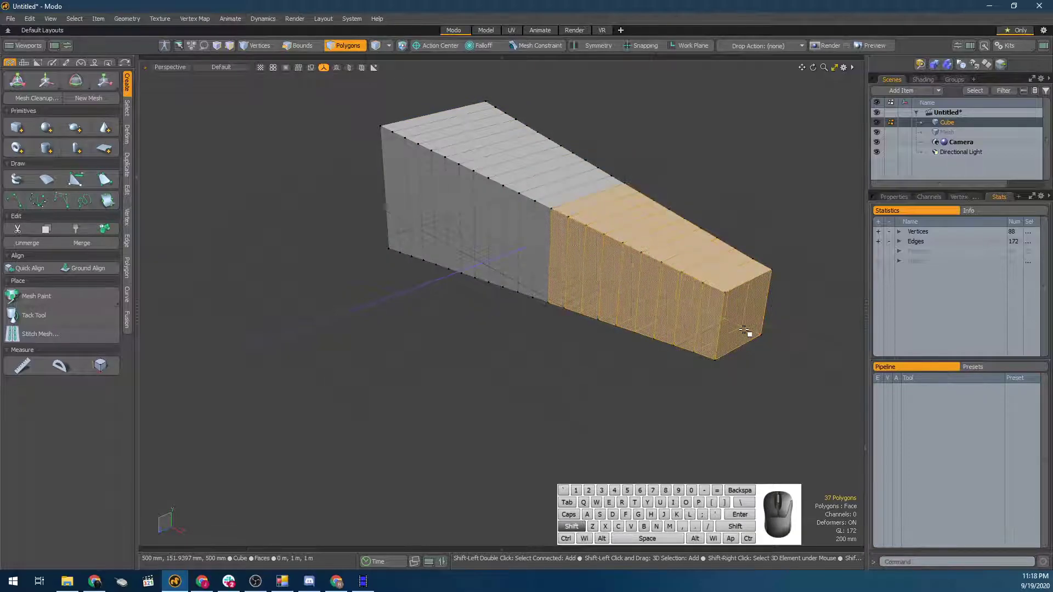
key("shift+Up")
Try rotating the selected half about X without a falloff, undoing each attempt
left_click_drag(748, 331, 625, 379, "alt")
key("y")
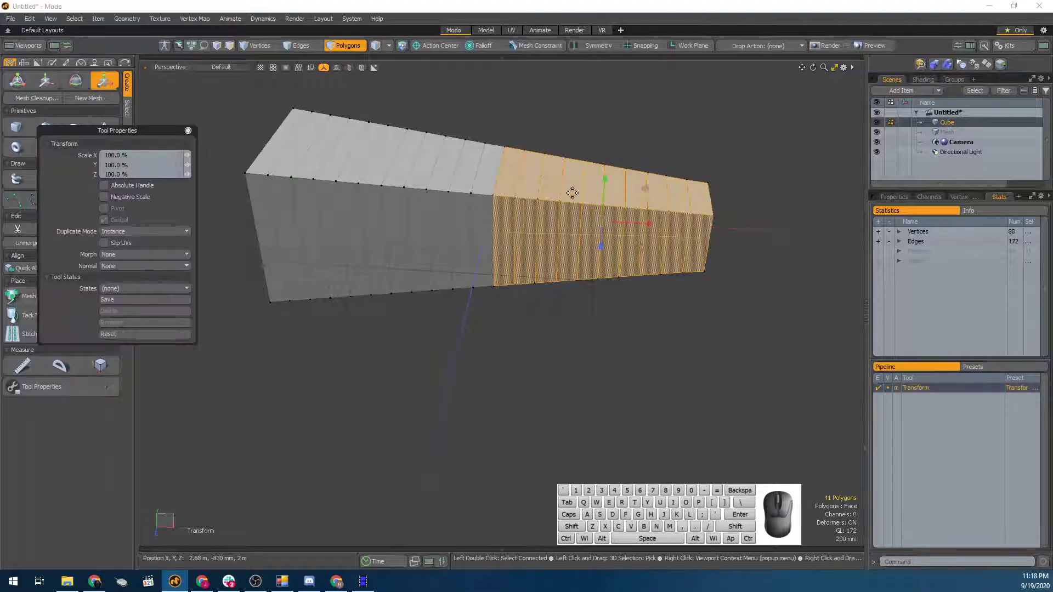
key("e")
left_click_drag(607, 204, 606, 261)
left_click_drag(604, 303, 591, 356, "alt")
key("ctrl+z")
left_click_drag(745, 252, 717, 196, "alt")
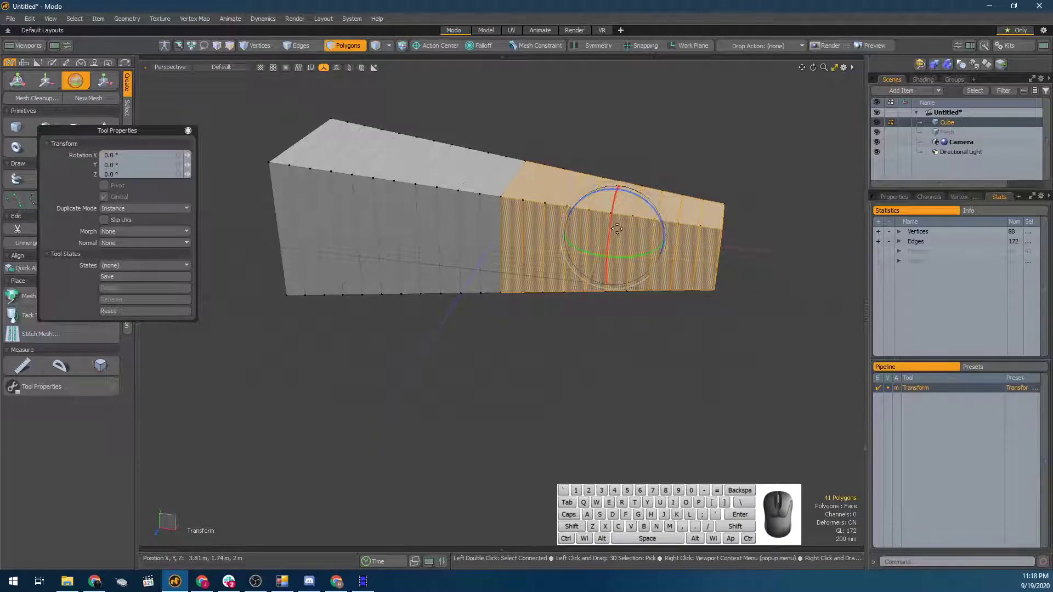
left_click_drag(610, 230, 611, 186)
key("ctrl+z")
Apply a Linear falloff to the rotate tool on the beam's selected half and try rotating it about X
left_click(456, 45)
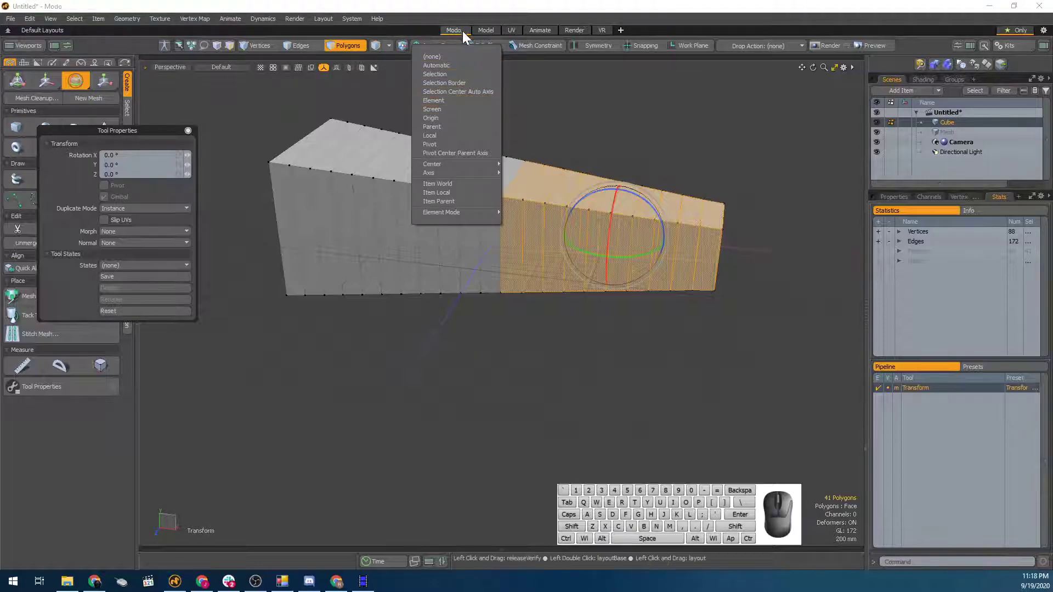
left_click(482, 45)
left_click(476, 65)
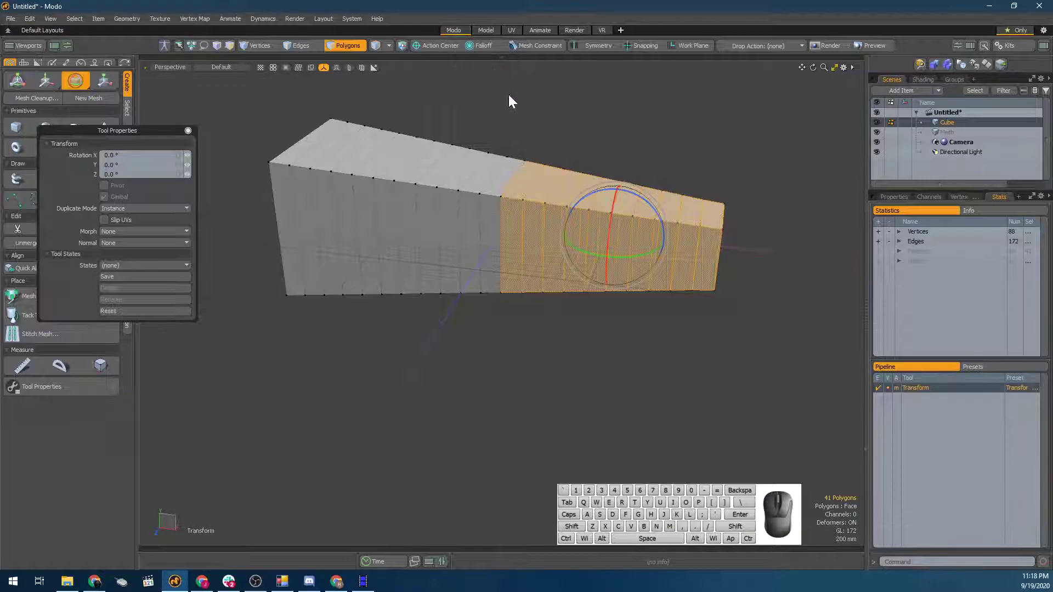
mouse_move(656, 288)
middle_mouse_down()
mouse_move(681, 242)
mouse_move(616, 270)
mouse_move(646, 284)
middle_mouse_up()
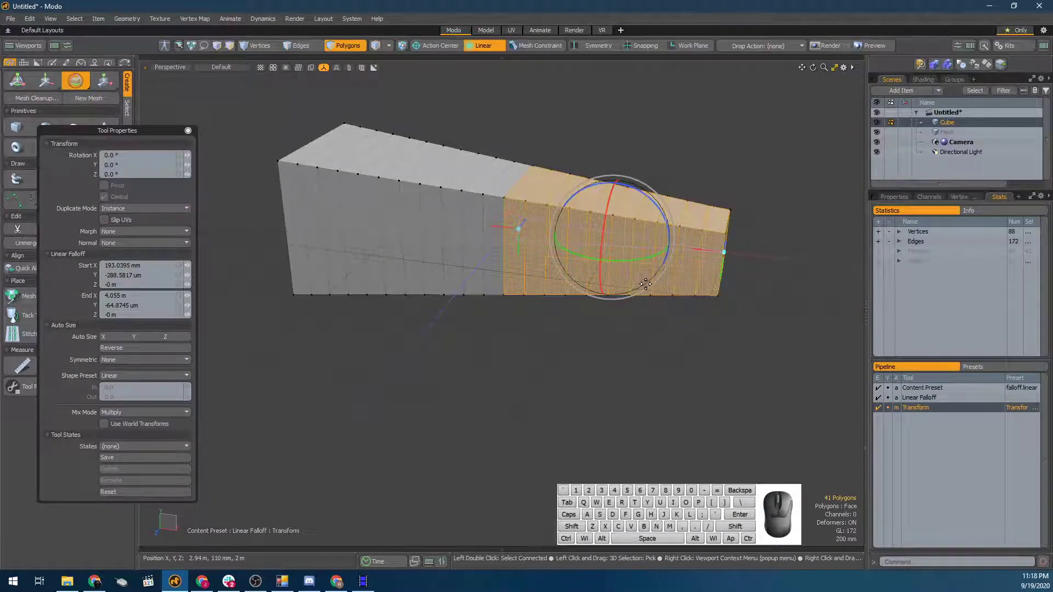
mouse_move(617, 209)
left_mouse_down()
mouse_move(605, 287)
mouse_move(615, 252)
mouse_move(606, 252)
mouse_move(610, 206)
left_mouse_up()
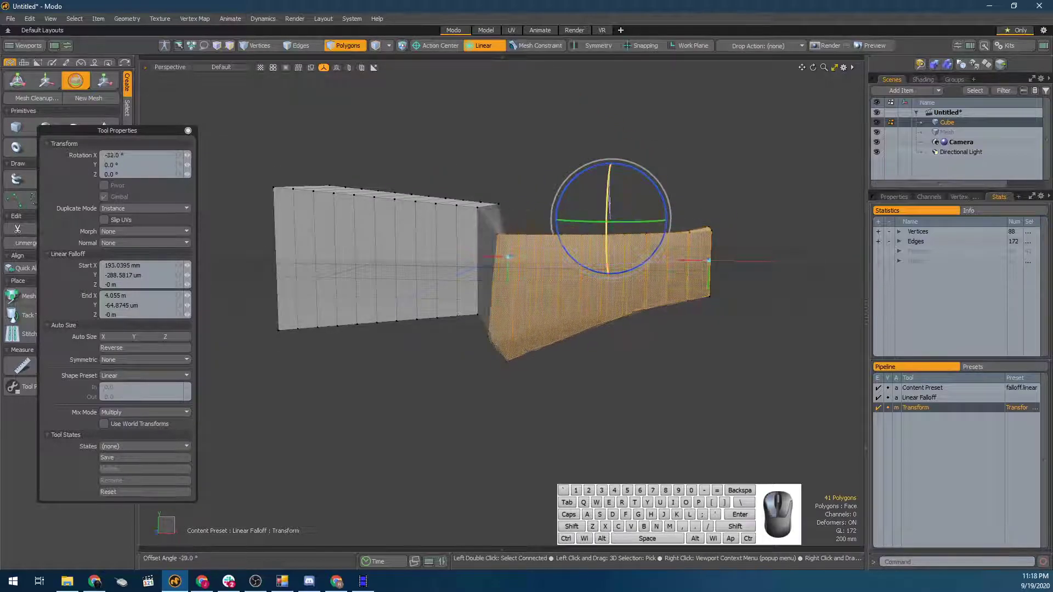
key("ctrl+z")
Reverse the Linear falloff's direction and try rotating the selected half about X with it
left_click_drag(548, 230, 582, 240, "alt")
scroll(582, 240, "up", 5)
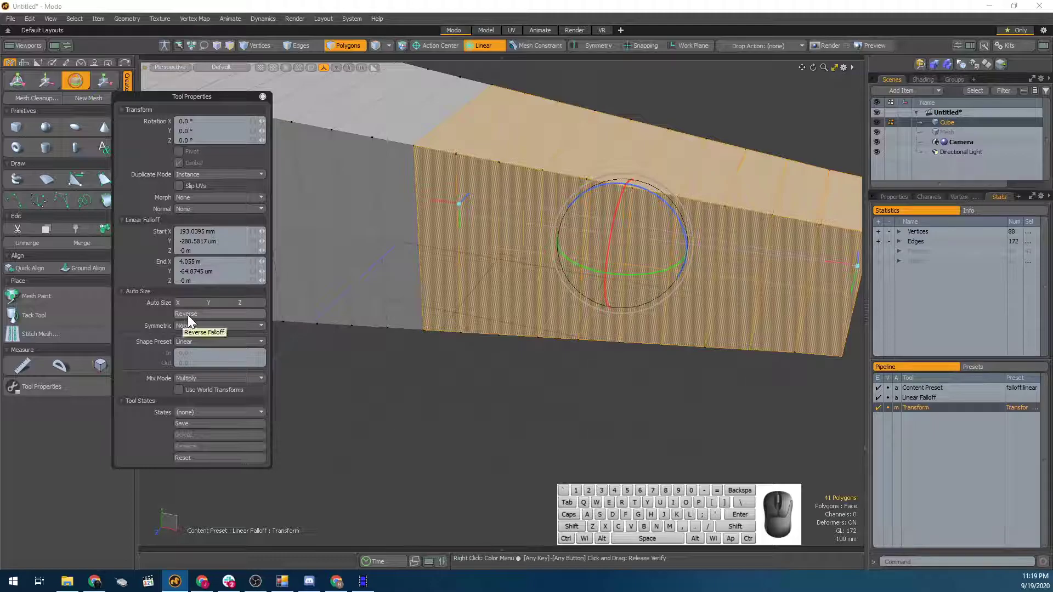
left_click(188, 315)
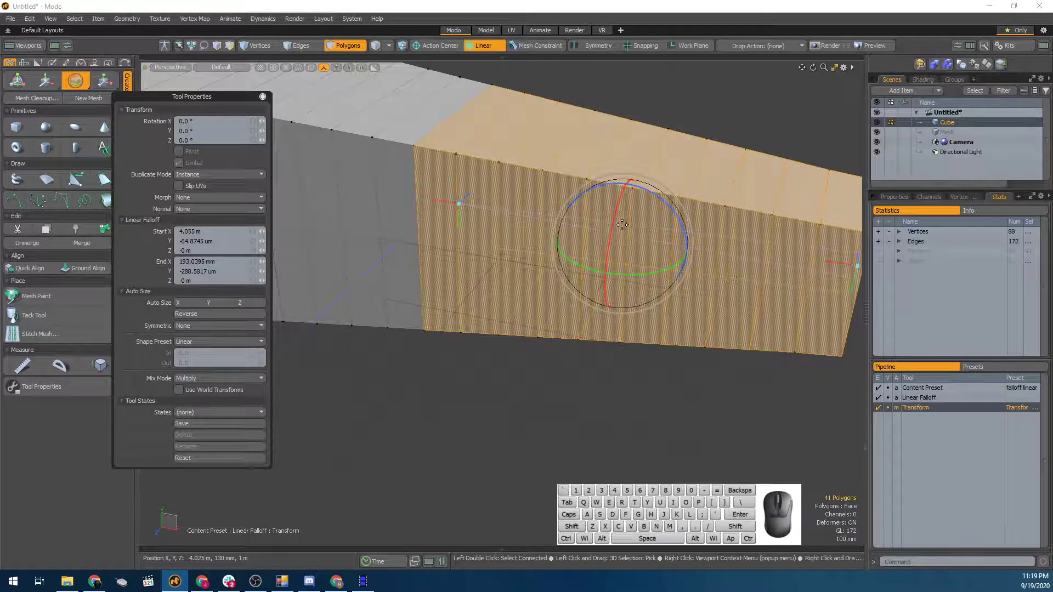
left_click_drag(619, 227, 531, 252)
key("ctrl+z")
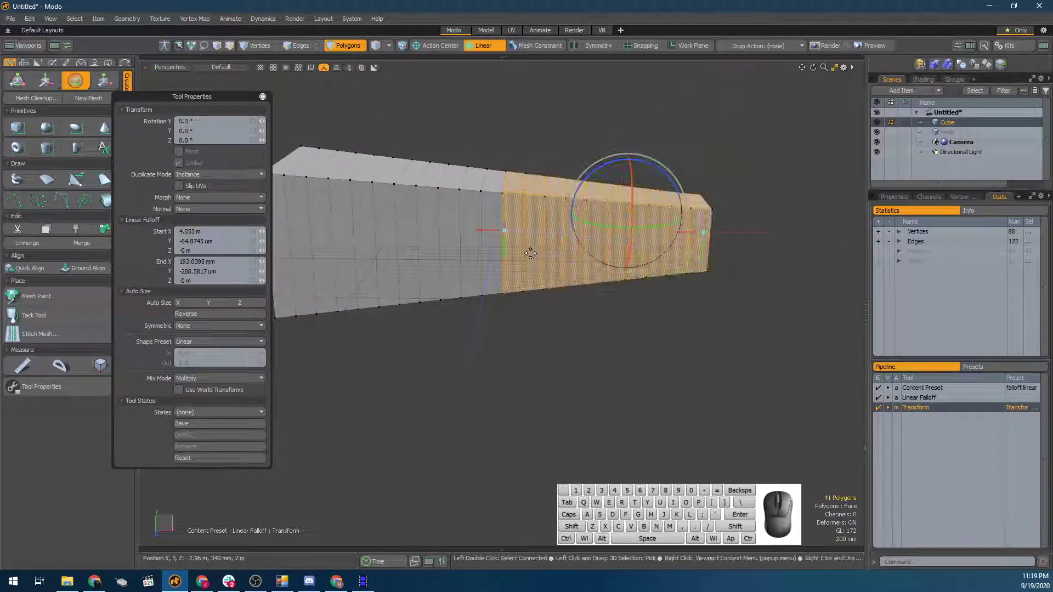
Cycle through the move, scale and rotate tools to reset the falloff direction, trying an X rotation along the way
key("w")
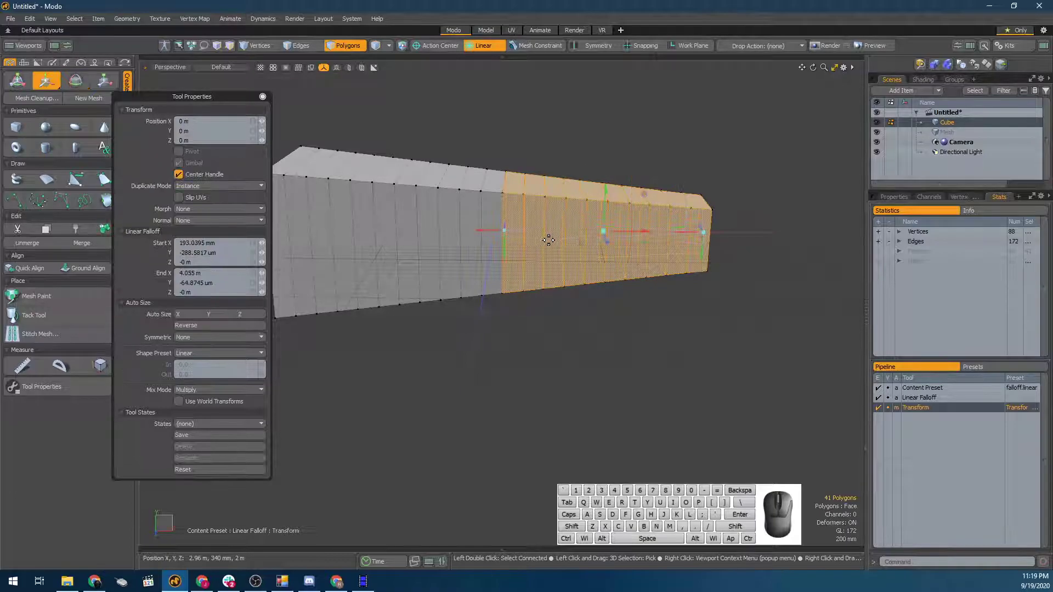
key("r")
key("w")
key("e")
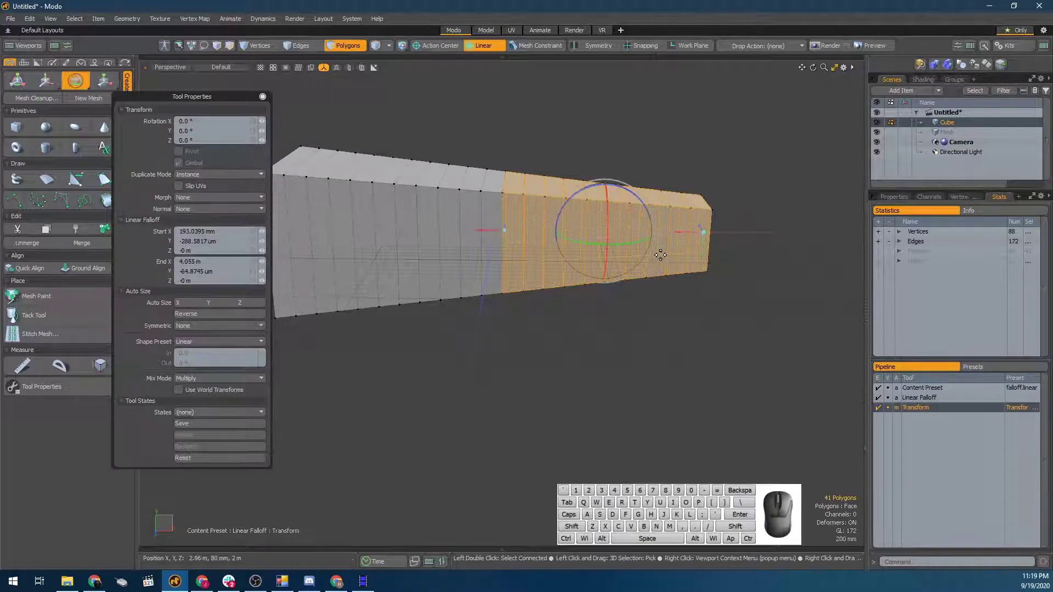
mouse_move(606, 230)
left_mouse_down()
mouse_move(607, 241)
mouse_move(611, 231)
left_mouse_up()
key("ctrl+z")
key("w")
key("e")
key("w")
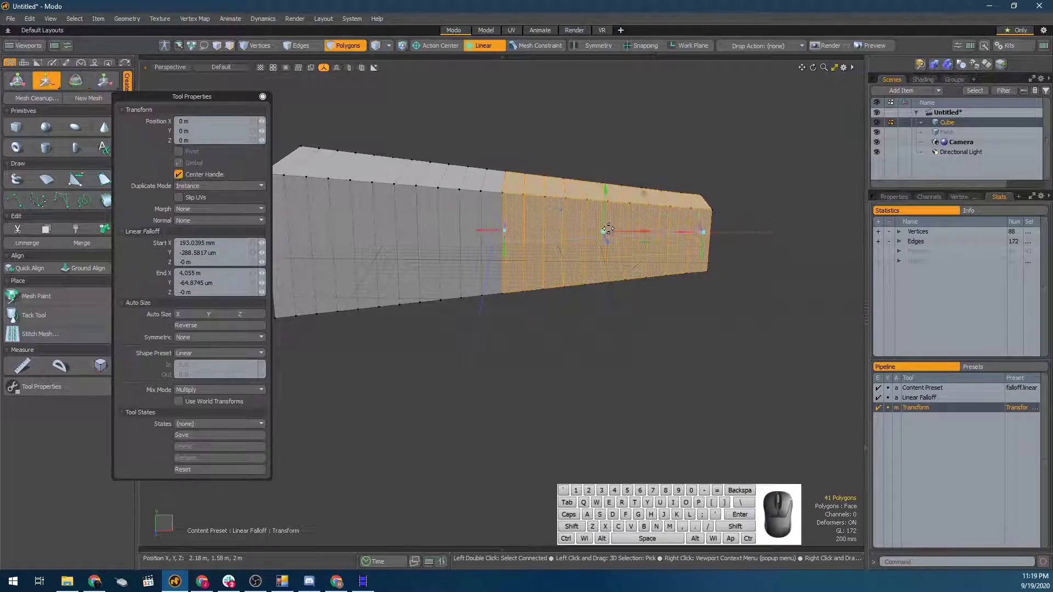
key("r")
key("e")
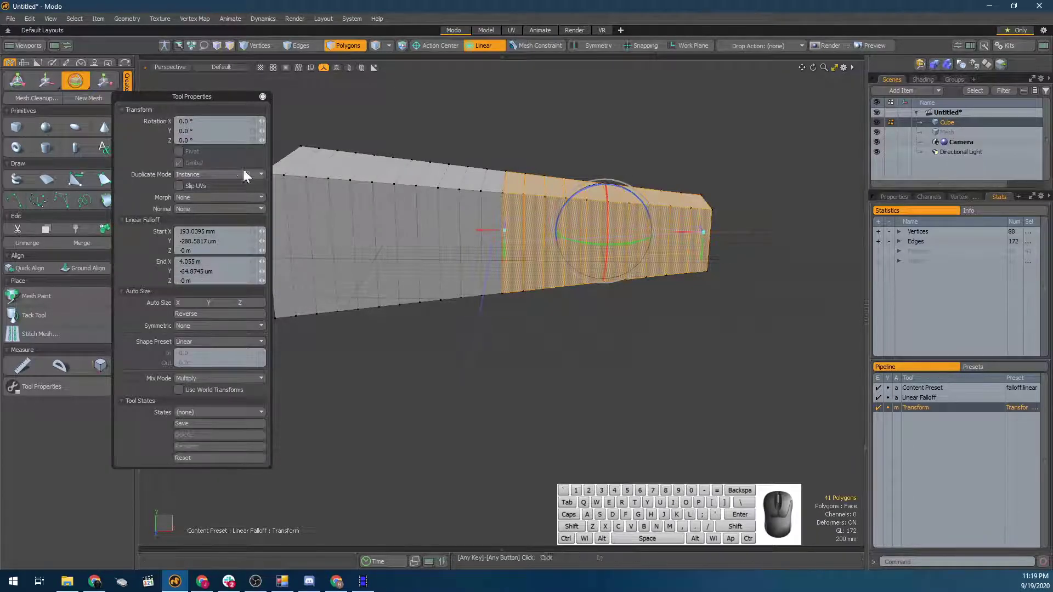
Reverse the Linear falloff, twist the selected half 88.4° about X, and drop the rotate tool and selection
left_click(224, 312)
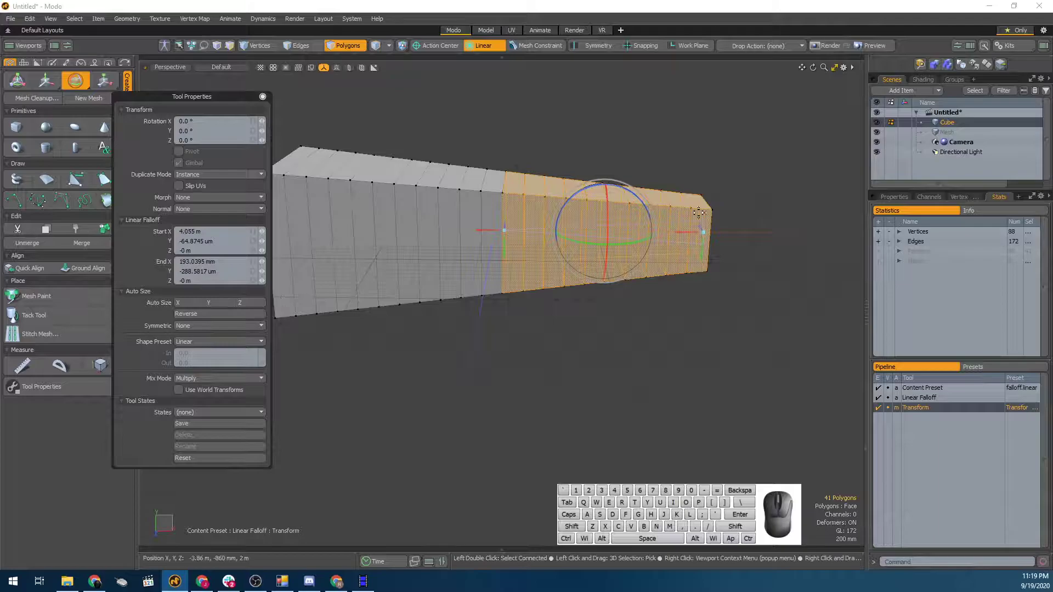
left_click_drag(606, 218, 606, 257)
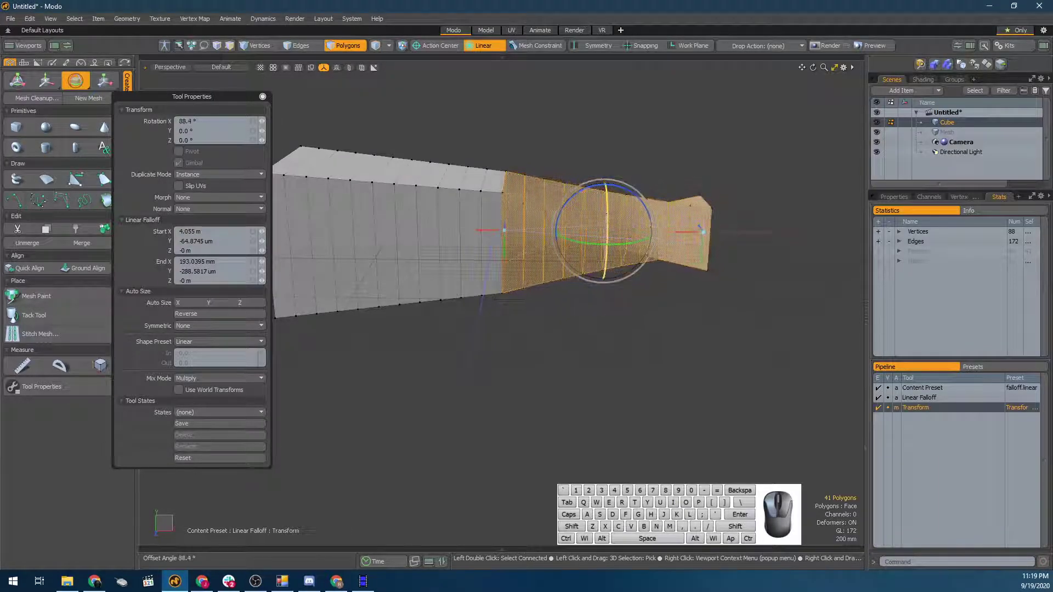
left_click_drag(662, 310, 567, 344, "alt")
key("space")
left_click(768, 285)
left_click_drag(768, 284, 734, 360, "alt")
key("space")
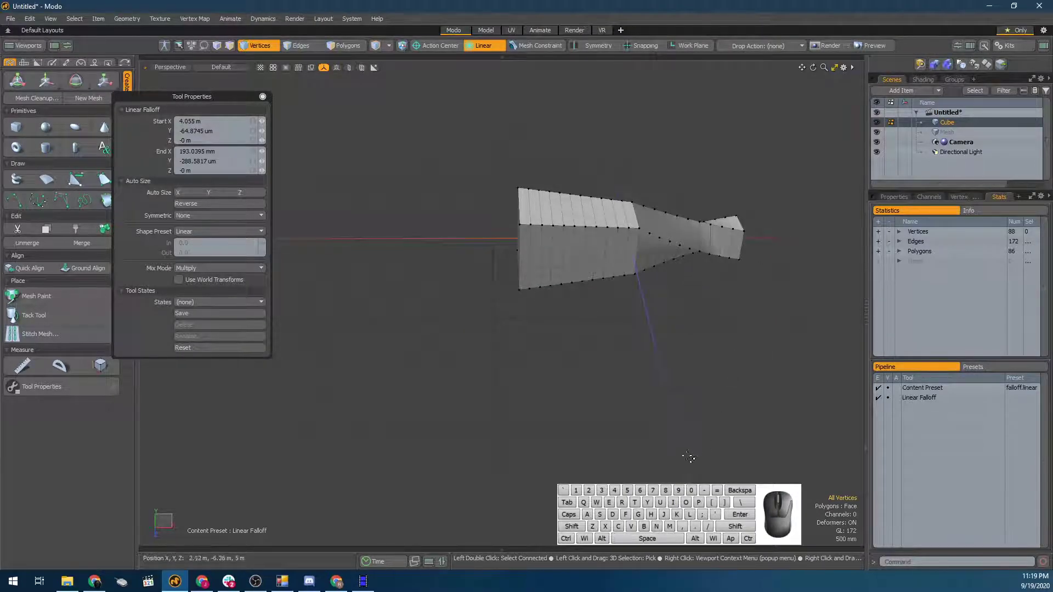
Look through the available falloff types, including Lasso and Soft Selection, and start a new empty scene
left_click(485, 49)
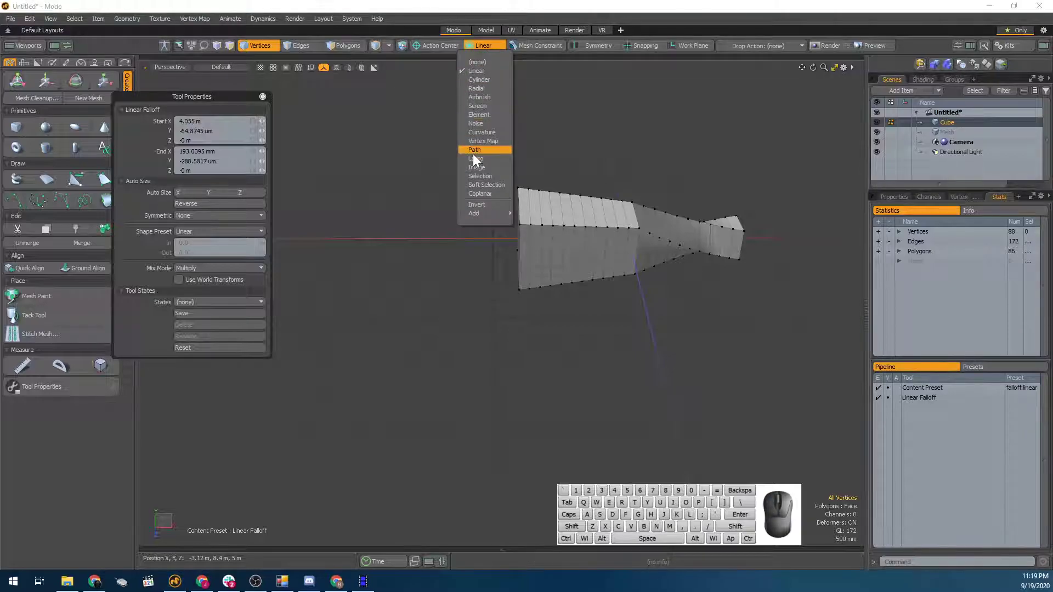
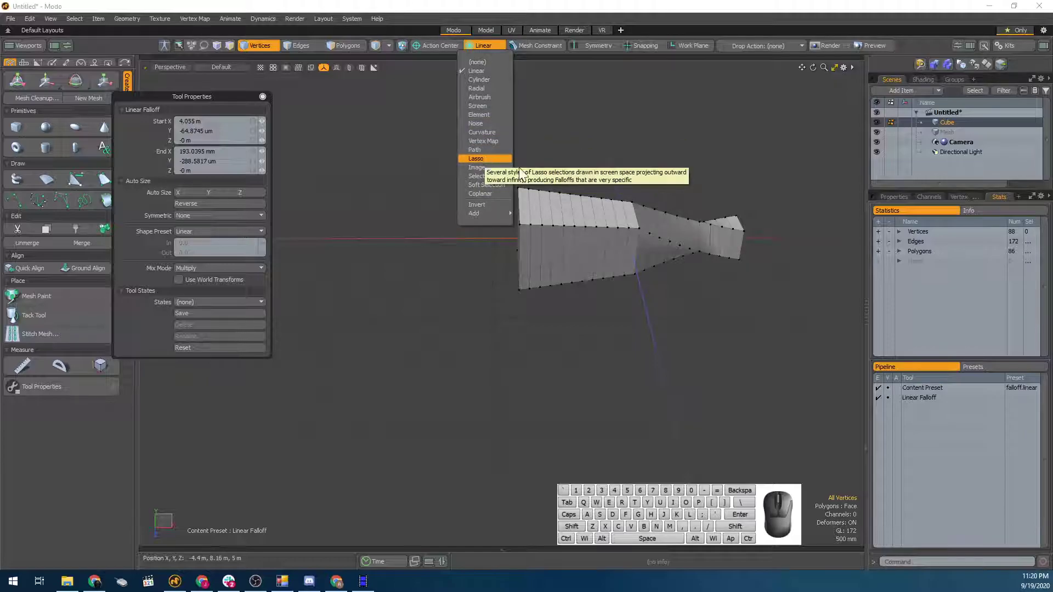
left_click_drag(627, 336, 592, 286, "alt")
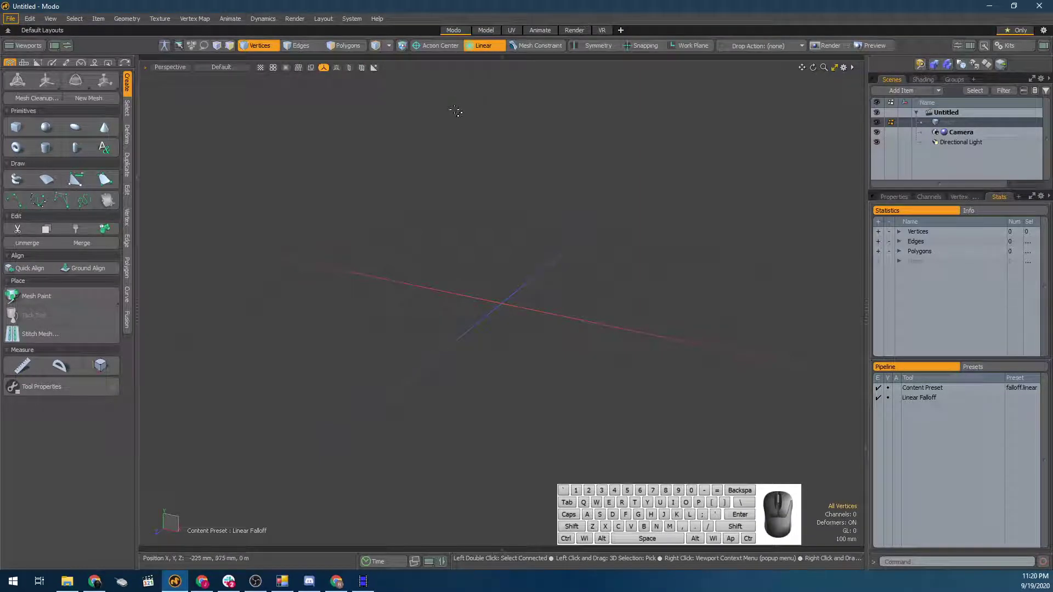
left_click(474, 45)
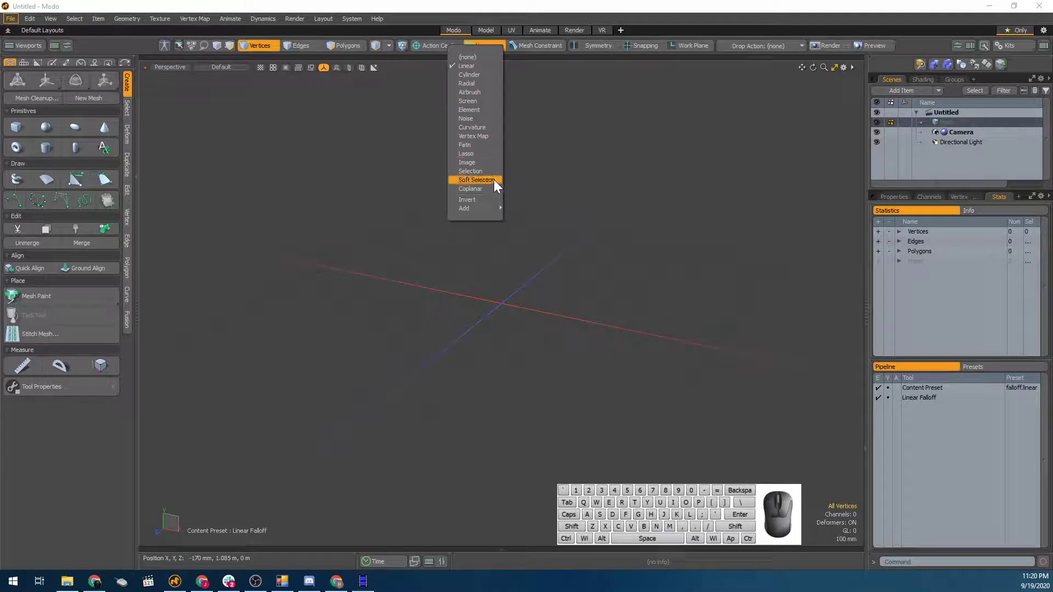
left_click(463, 3)
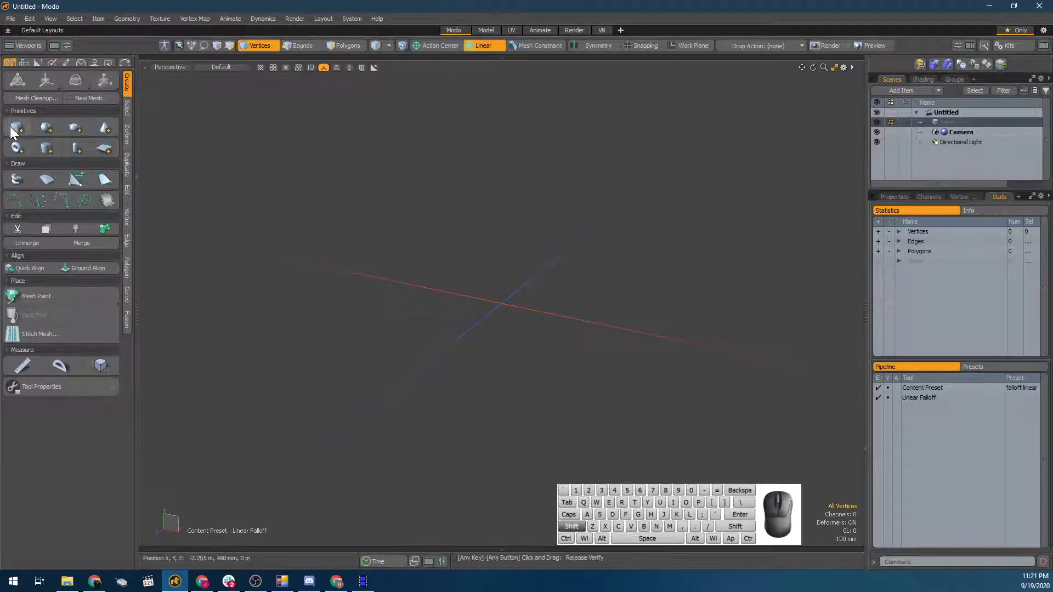
Add a unit cylinder and loop-slice its vertical side edges into many evenly spaced rings
left_click(48, 147, "shift")
key("2")
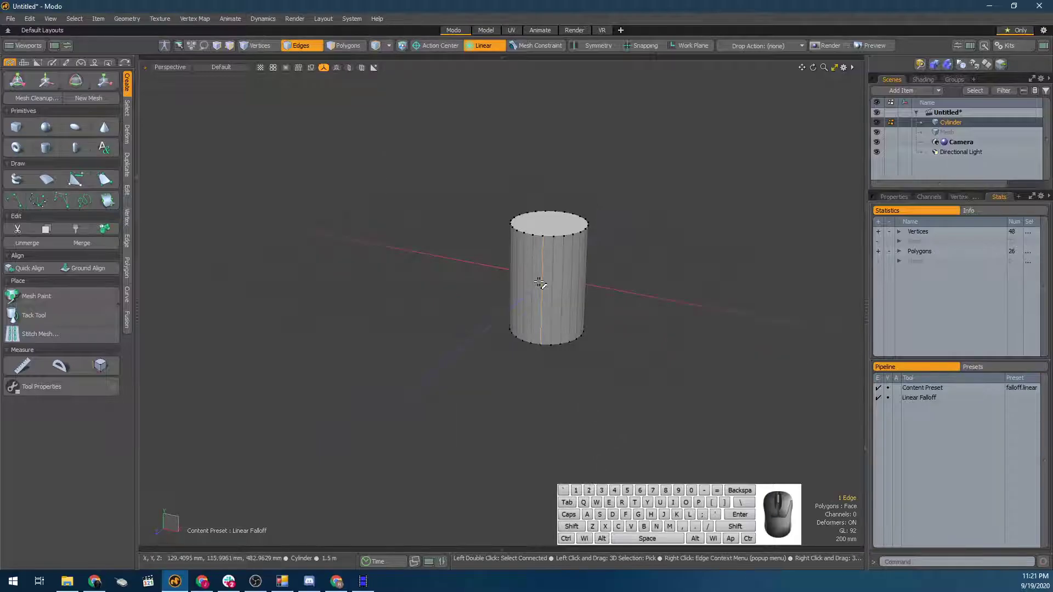
key("alt+c")
key("space")
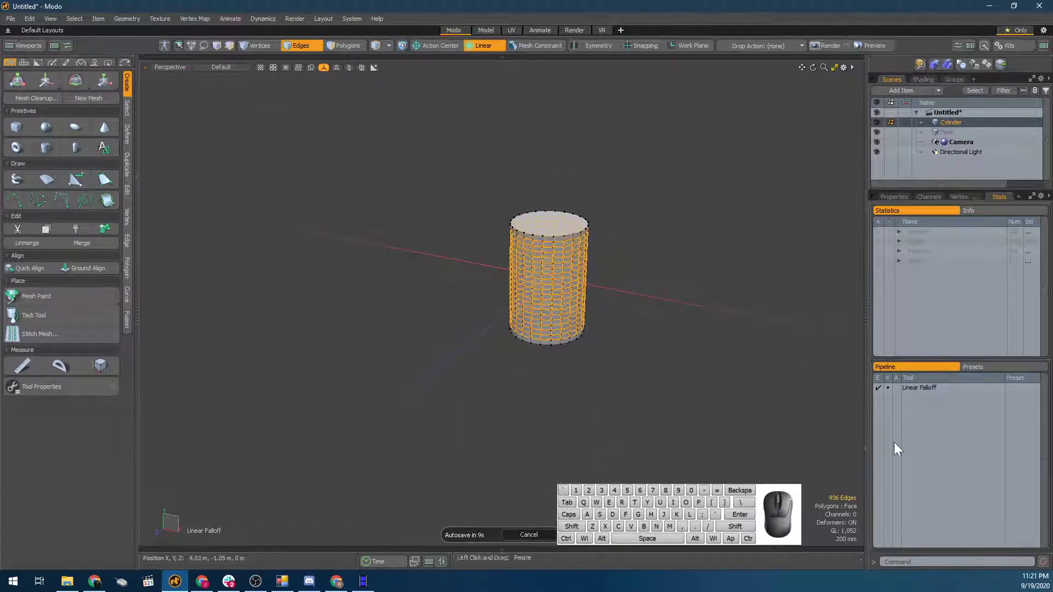
Replace the Linear falloff with a Soft Selection falloff and switch to polygon selection on the cylinder
left_click(468, 46)
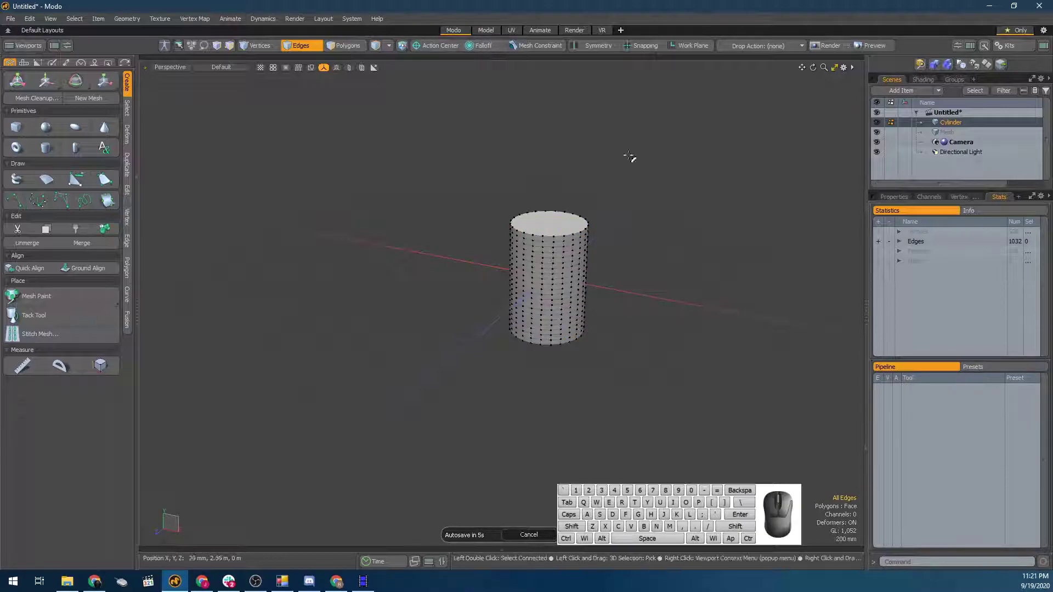
left_click(492, 48)
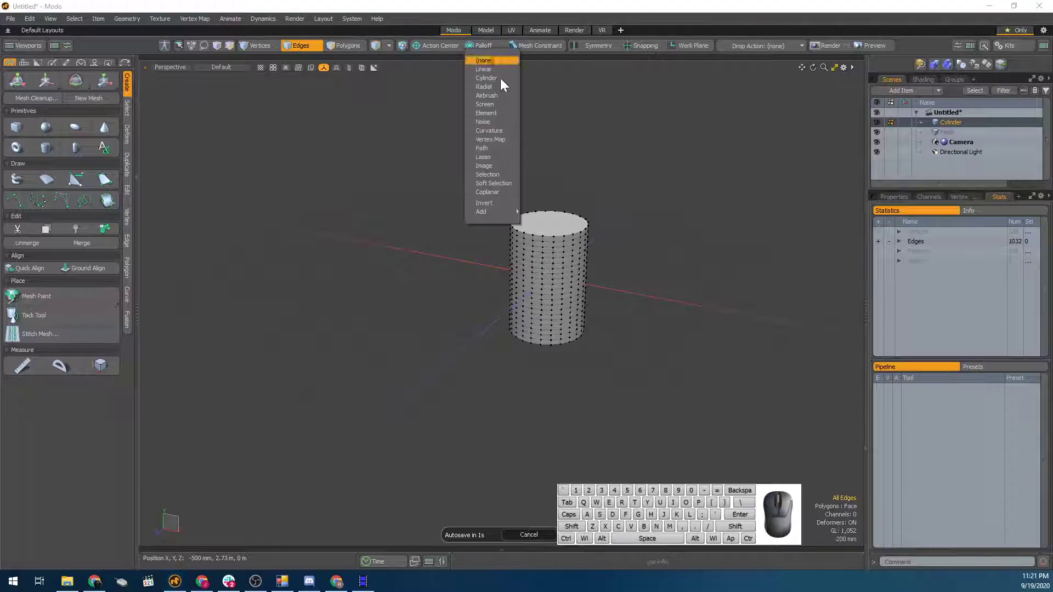
left_click(493, 183)
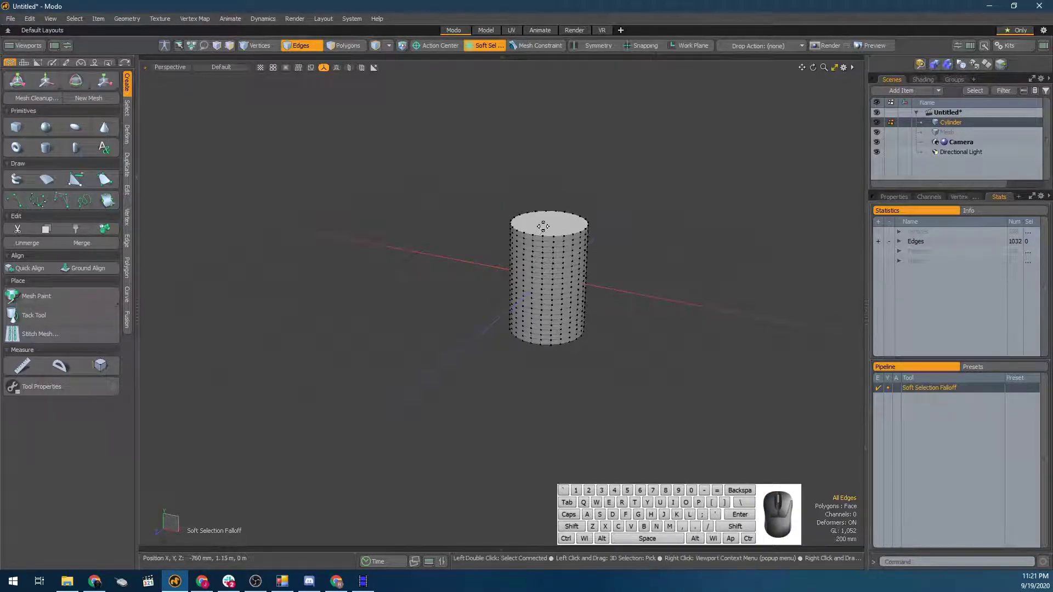
key("3")
left_click_drag(555, 222, 556, 232, "alt")
left_click_drag(571, 269, 604, 282, "alt")
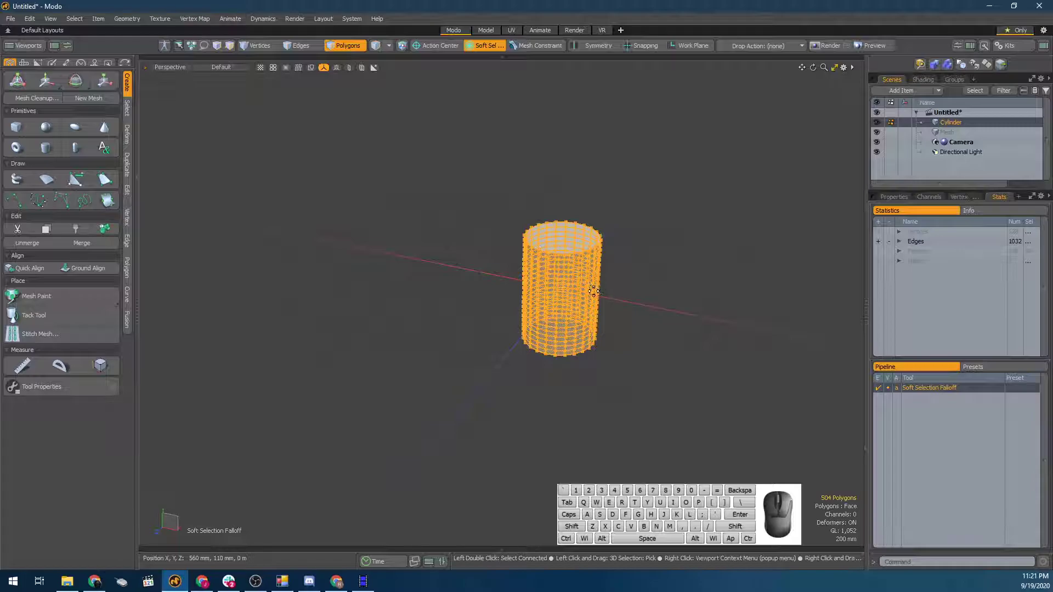
Clear the Soft Selection falloff and select only the cylinder's top cap polygon
left_click(471, 47)
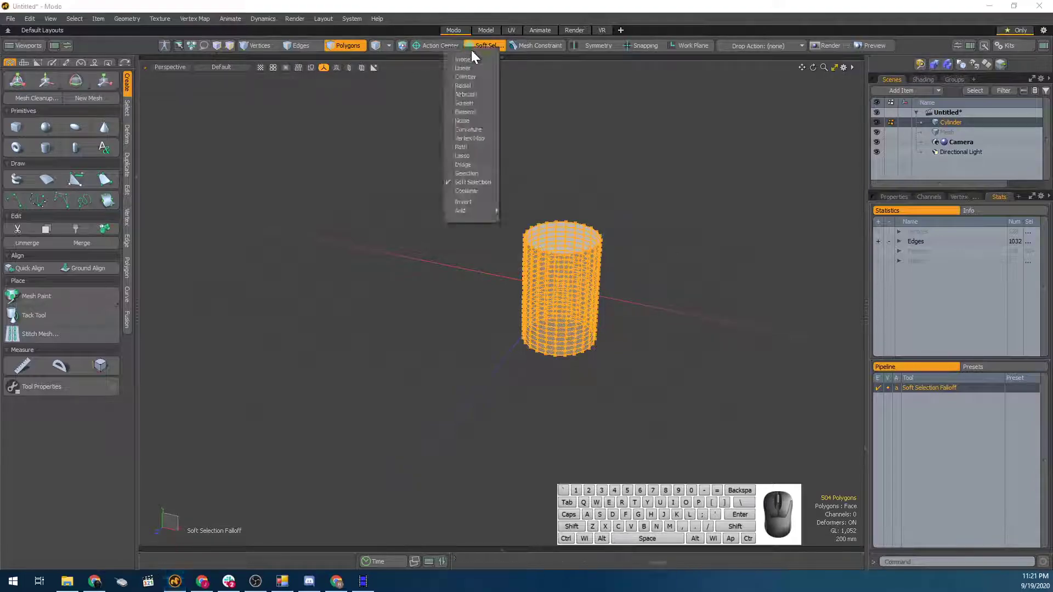
left_click(470, 61)
left_click(707, 413)
left_click(570, 235)
scroll(582, 291, "up", 2)
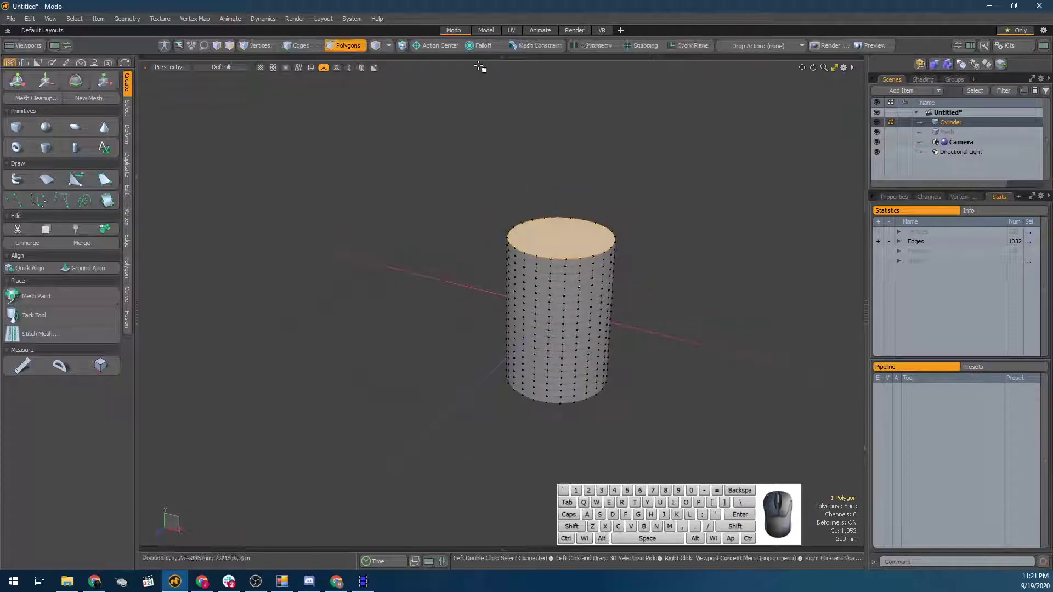
Apply the Soft Selection falloff to the top cap and activate the scale tool
left_click(474, 48)
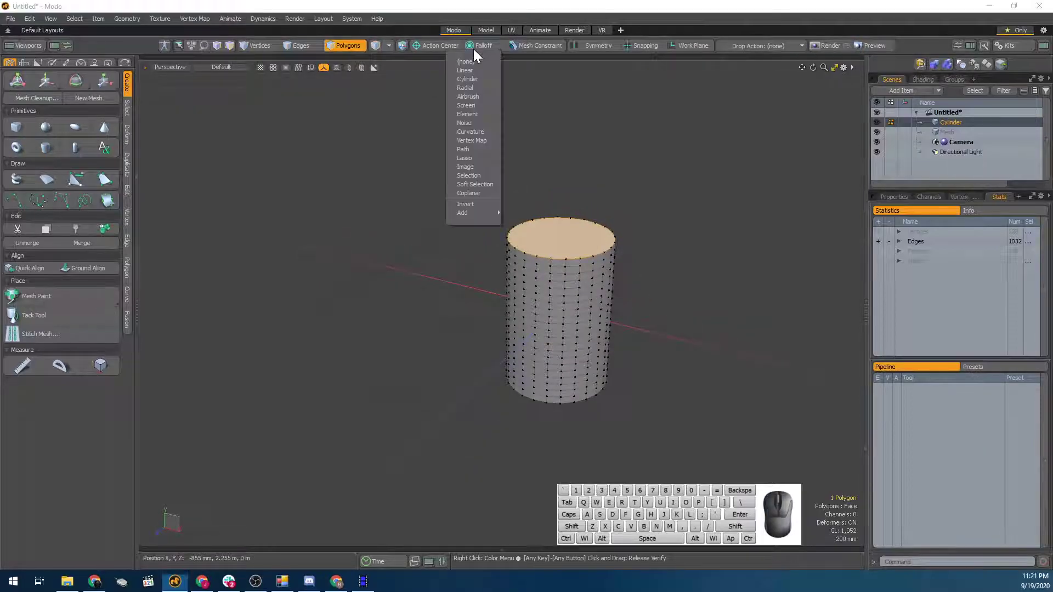
left_click(469, 184)
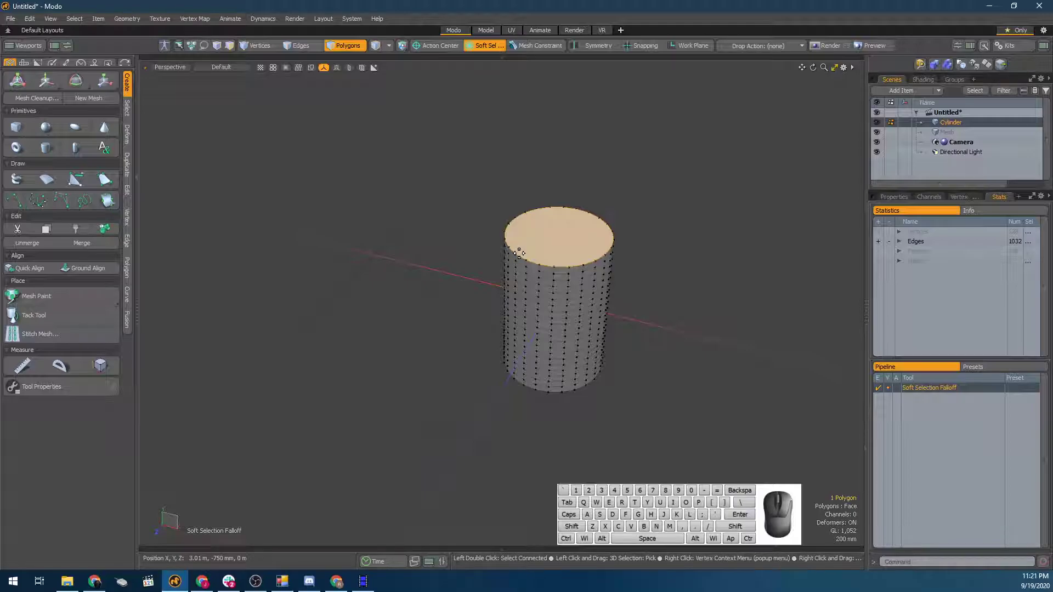
key("w")
key("e")
key("r")
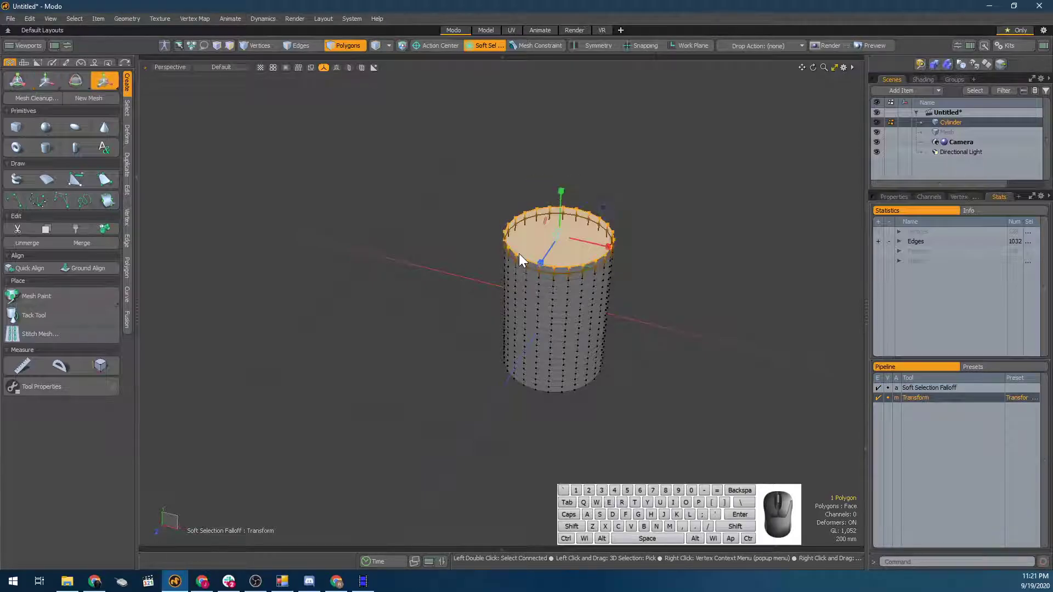
Show the scale tool's properties beside the cylinder and increase the Soft Selection falloff radius to 677 mm
scroll(551, 264, "up", 4)
left_click_drag(568, 296, 515, 214, "alt")
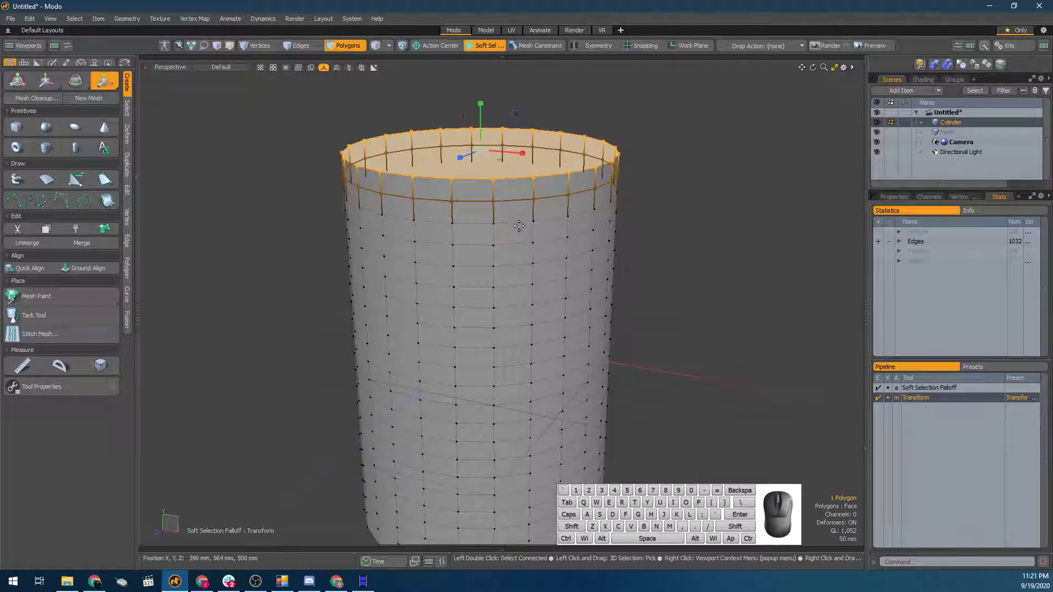
scroll(517, 215, "down", 3)
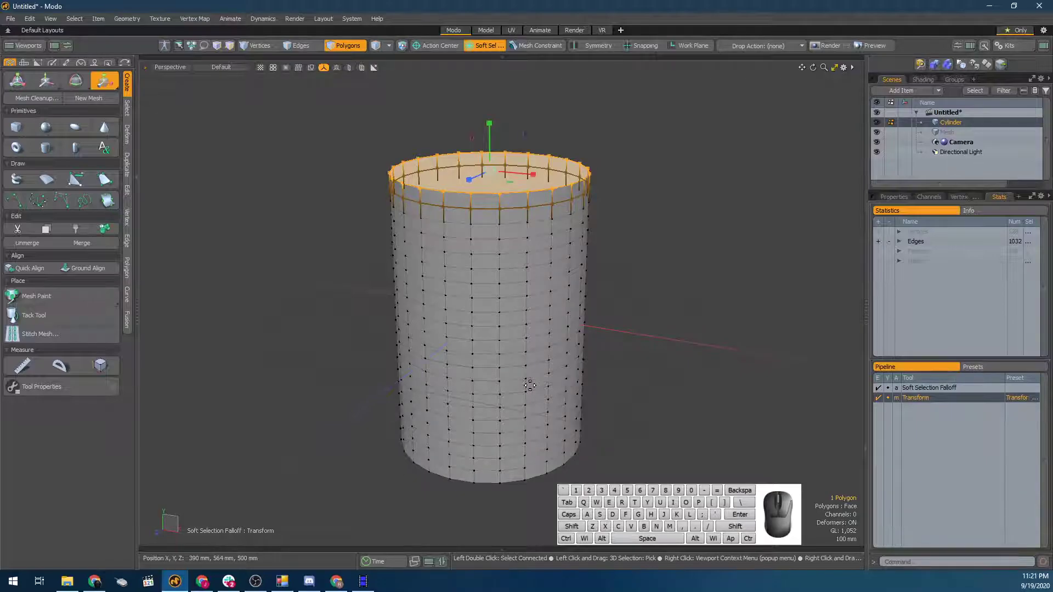
key("k")
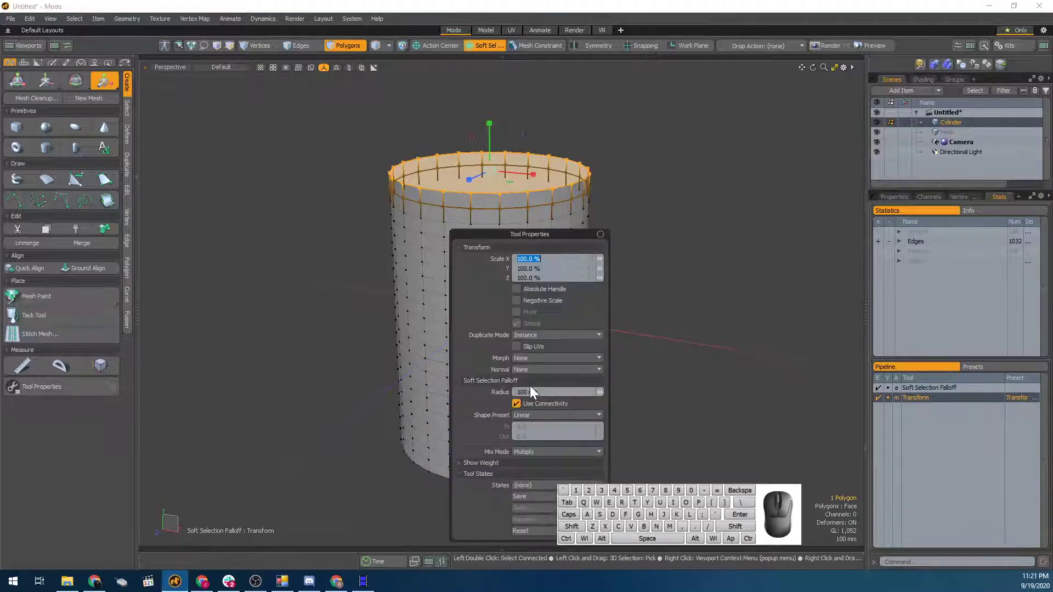
left_click_drag(534, 234, 198, 118)
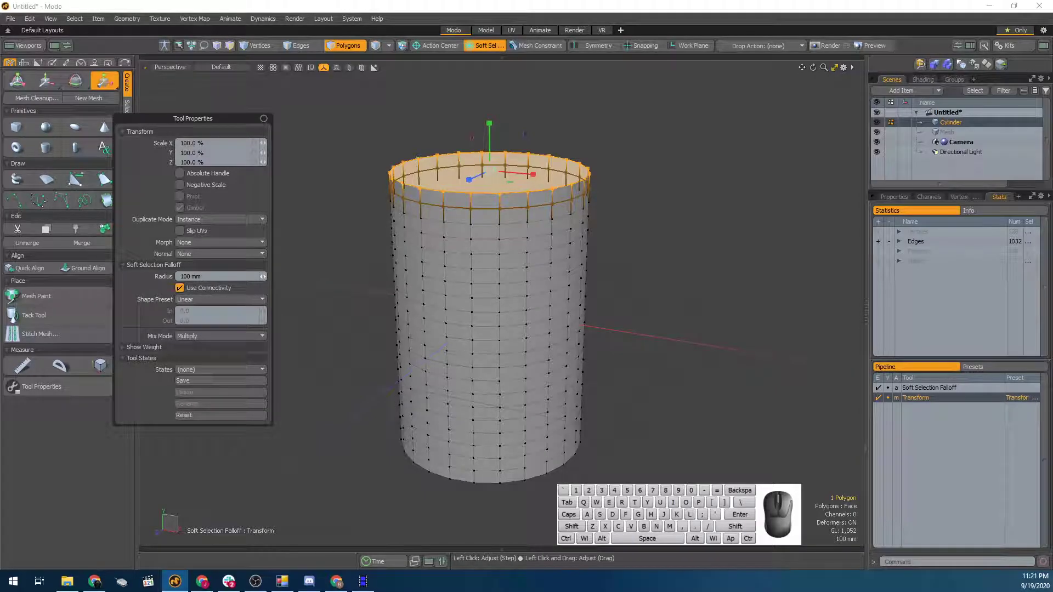
left_click_drag(263, 276, 370, 276)
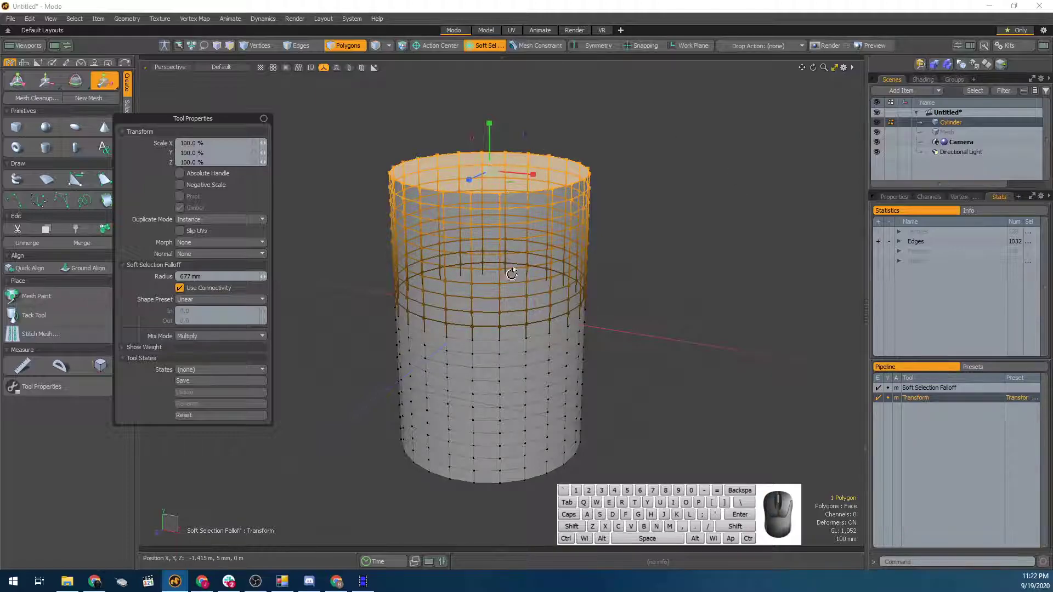
Scale the cylinder's top cap up uniformly to 165% with the Soft Selection falloff
left_click_drag(496, 234, 469, 213, "alt")
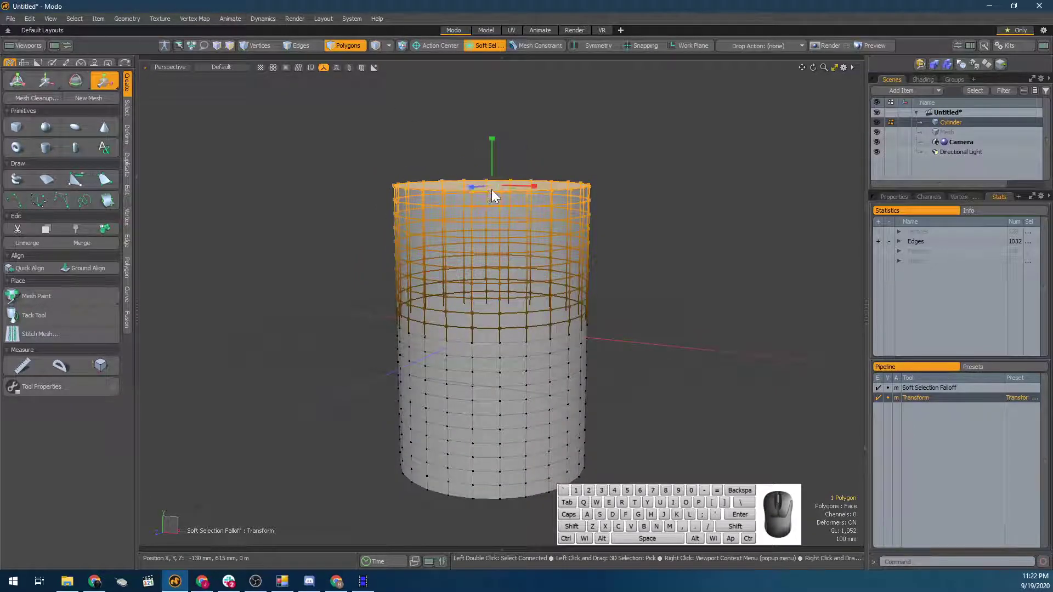
left_click_drag(488, 258, 491, 410, "alt")
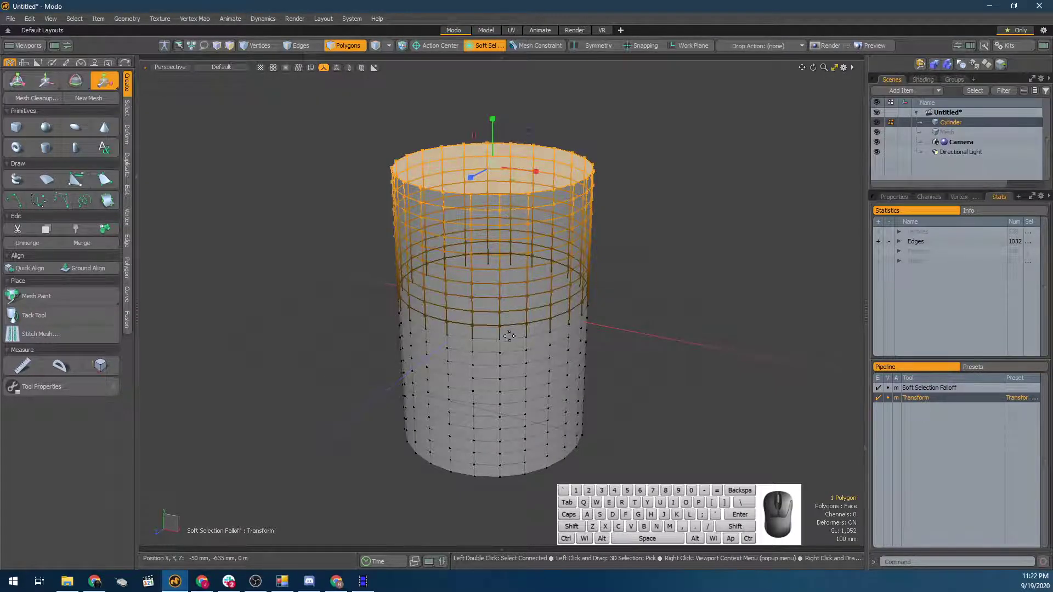
left_click_drag(498, 169, 435, 231)
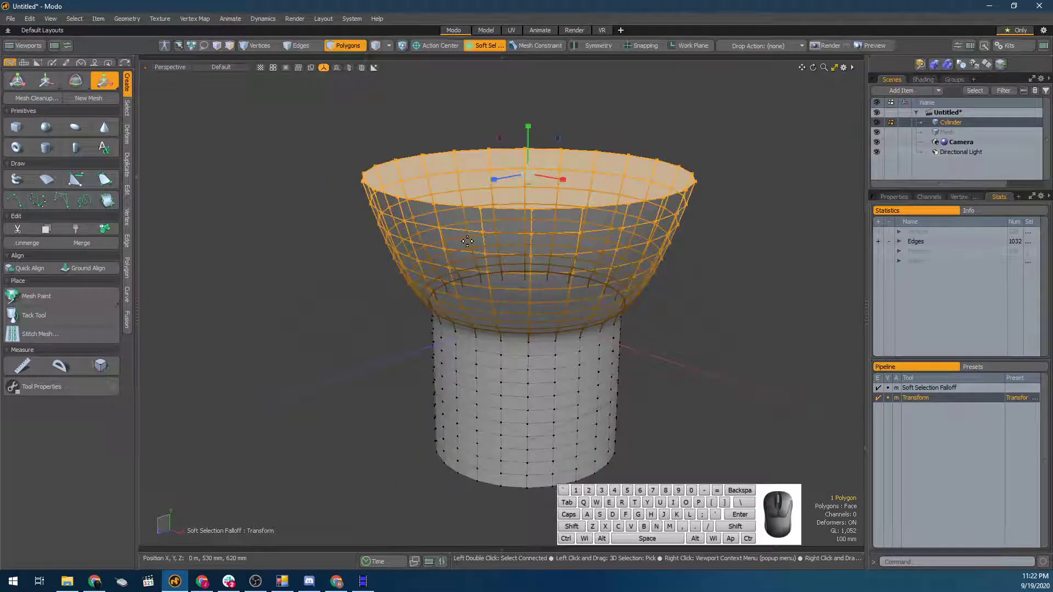
Keep the tool properties open beside the cylinder and increase the Soft Selection falloff radius to 937 mm
key("k")
left_click_drag(438, 90, 249, 118)
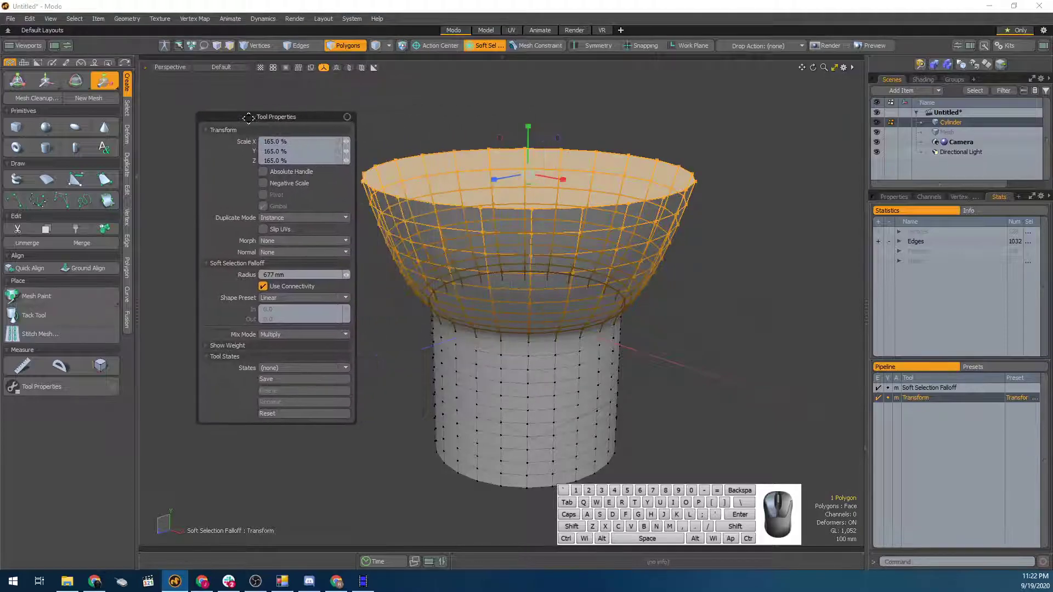
left_click(347, 116)
left_click_drag(346, 274, 379, 274)
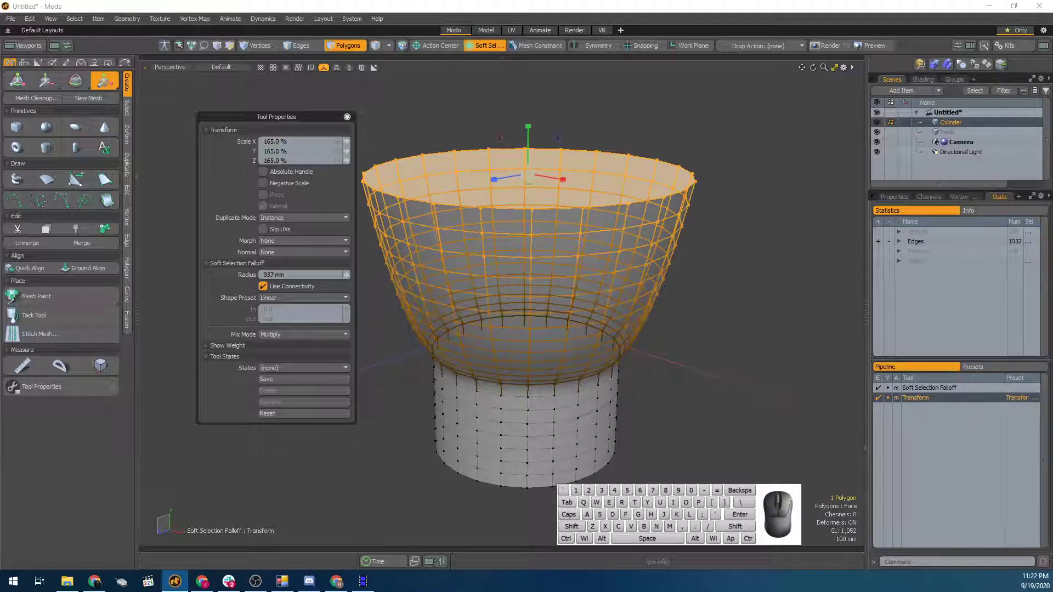
Start a fresh scale with the falloff radius reduced to 539 mm and shrink the top cap inward
key("space")
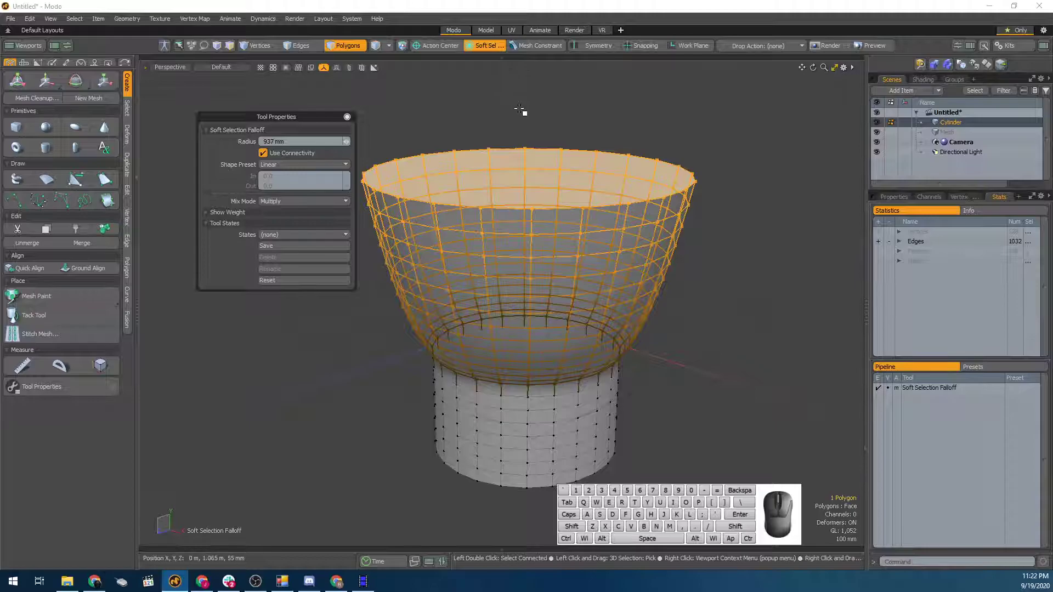
key("e")
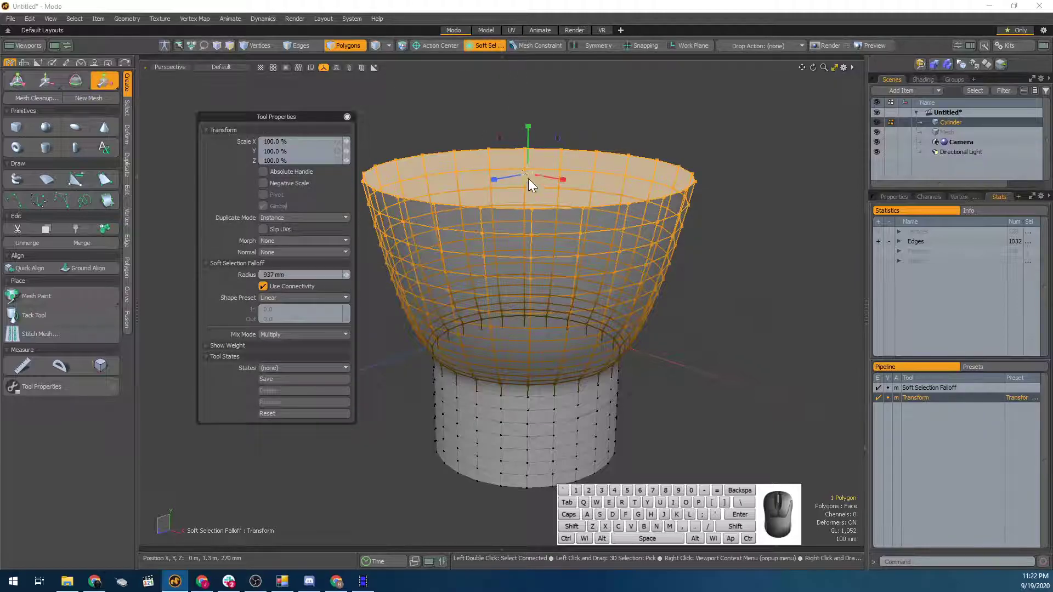
left_click_drag(346, 274, 312, 274)
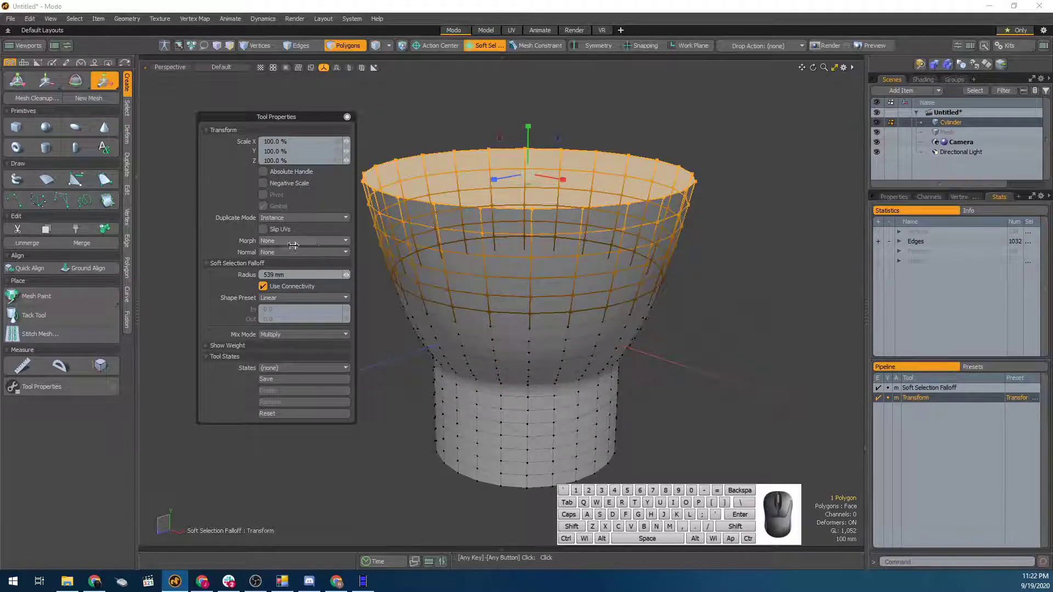
left_click(525, 174)
left_click_drag(524, 174, 468, 171)
key("q")
Select a vertex on the cylinder's lower side wall and grow the selection to a patch of 25 vertices
scroll(557, 306, "down", 3)
left_click_drag(557, 306, 556, 329, "alt")
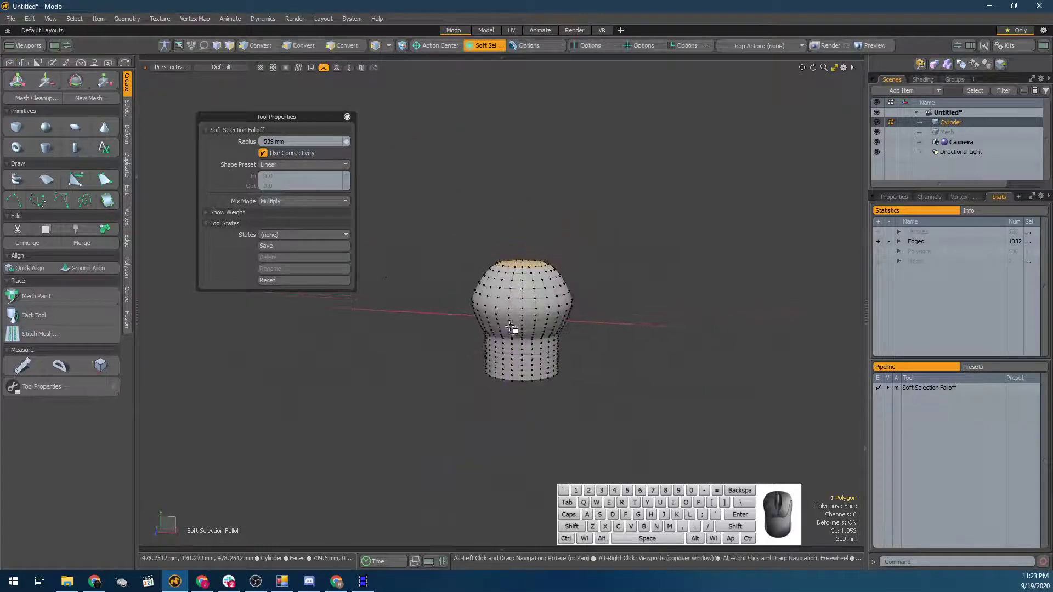
scroll(557, 329, "up", 6)
key("2")
left_click(550, 347)
key("1")
left_click(551, 346)
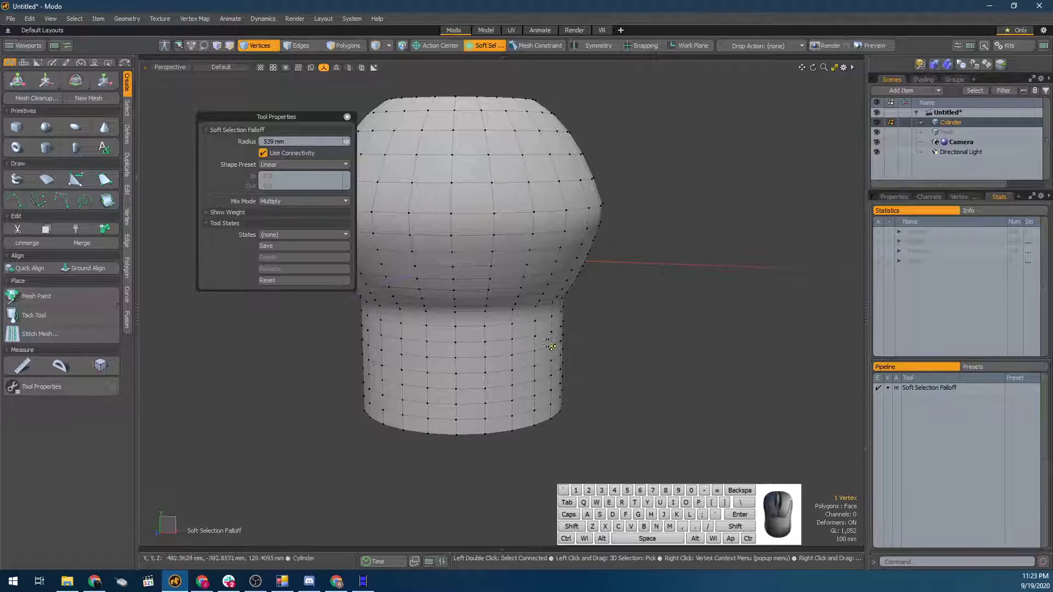
key("shift+Up")
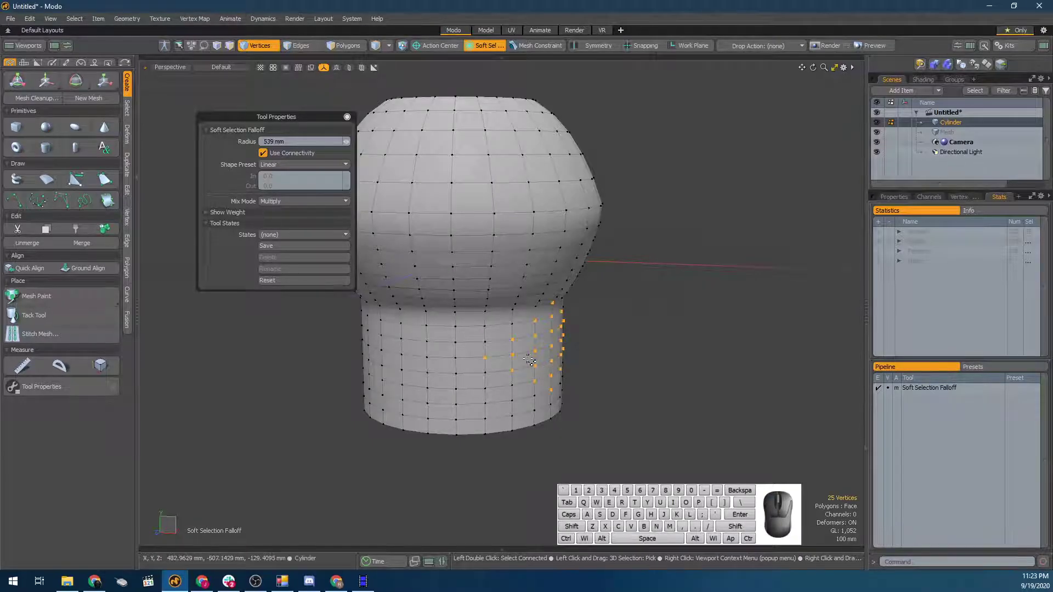
Activate the move tool on the vertex patch and reduce the Soft Selection falloff radius to 86.2 mm
key("w")
middle_click_drag(537, 329, 568, 343)
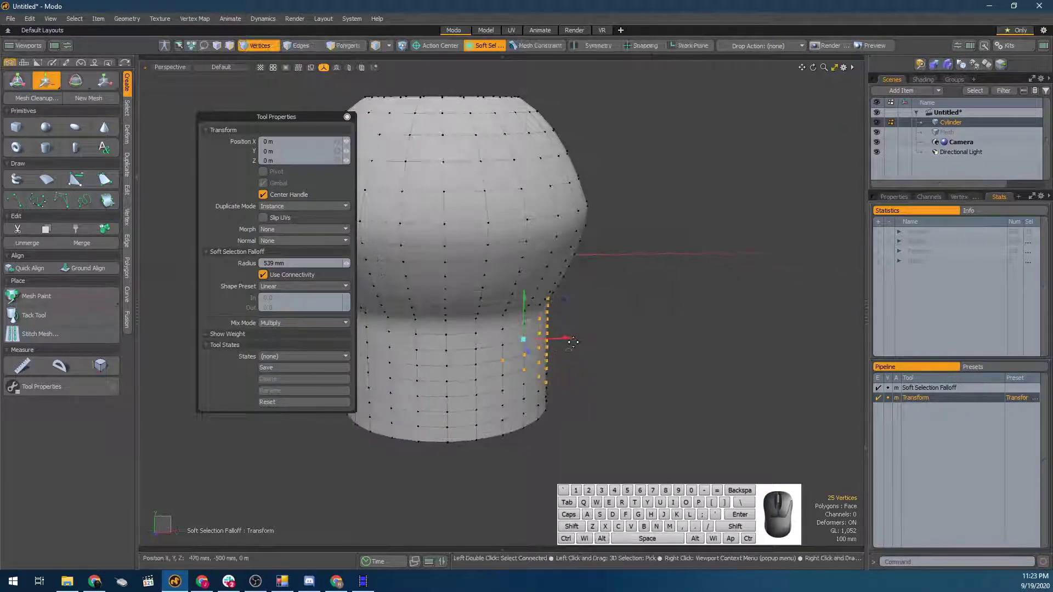
left_click_drag(564, 345, 583, 332)
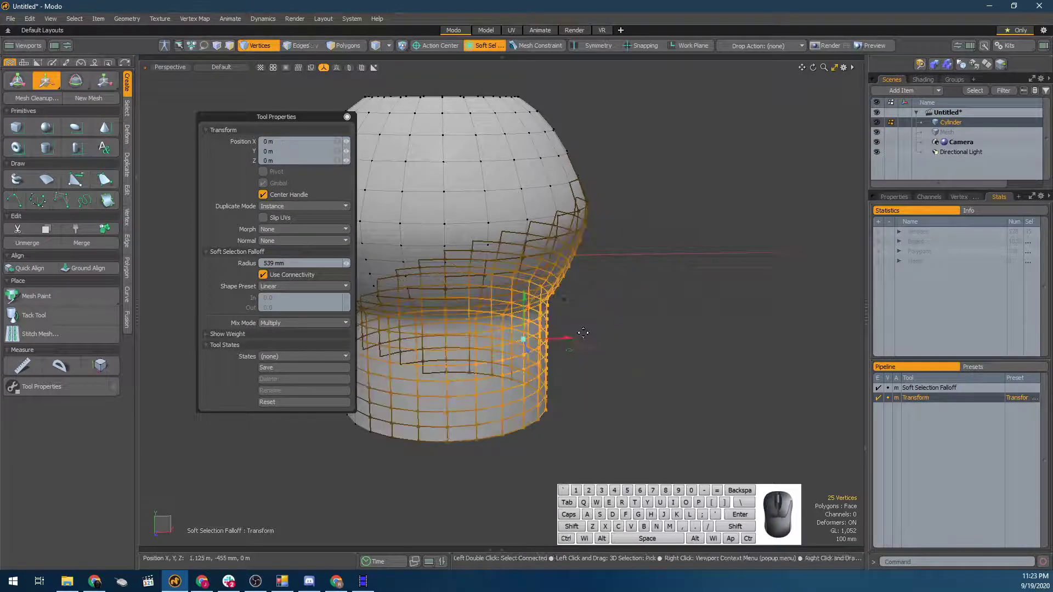
left_click_drag(348, 263, 302, 264)
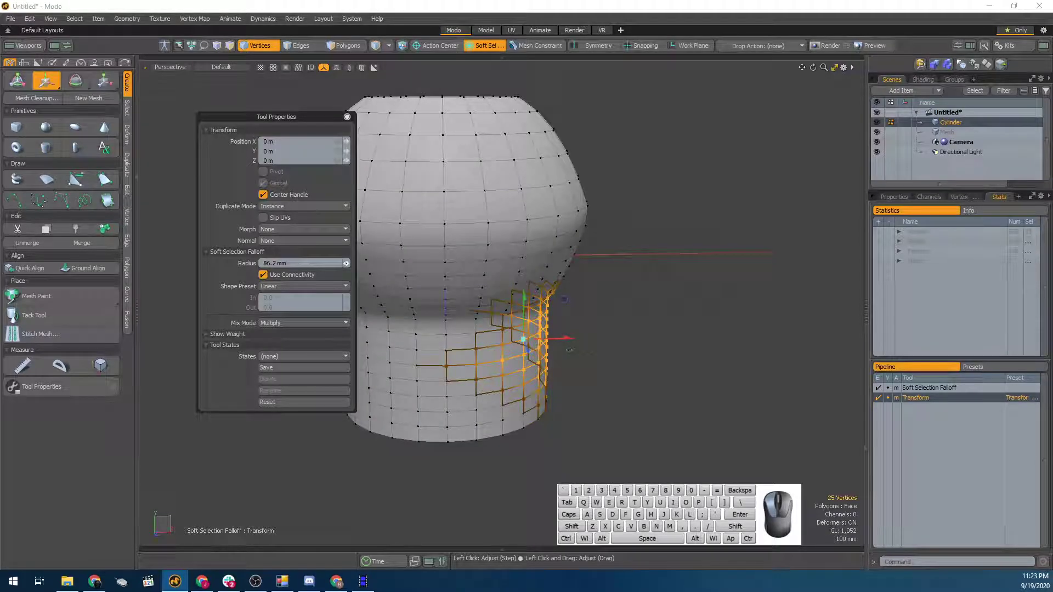
Try to move the soft-selected vertices at the cylinder's neck outward and inward along X
left_click_drag(558, 341, 559, 333)
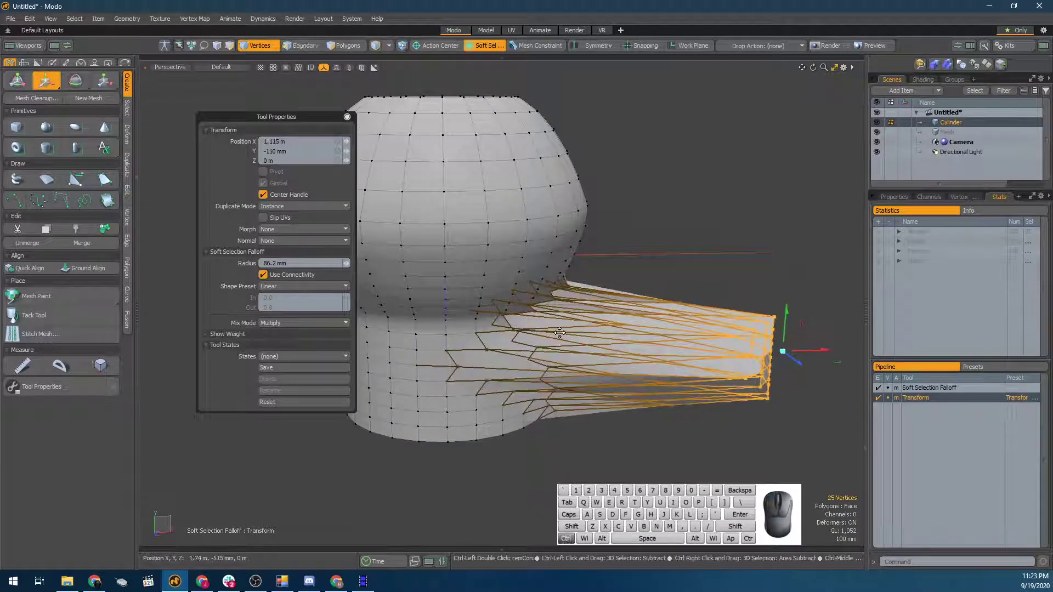
key("ctrl+z")
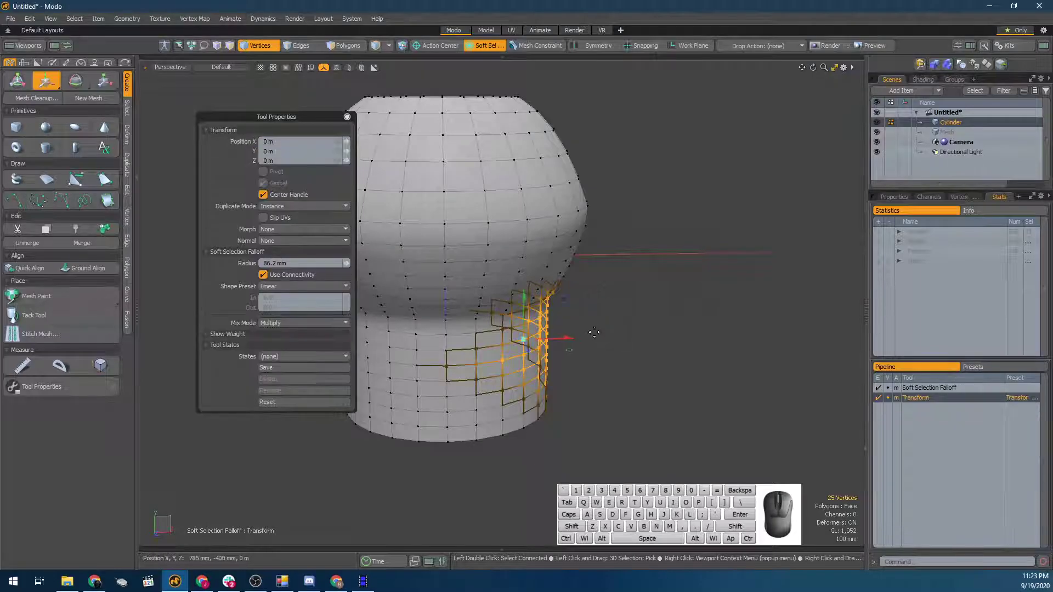
mouse_move(569, 349)
left_mouse_down()
mouse_move(631, 346)
mouse_move(576, 347)
left_mouse_up()
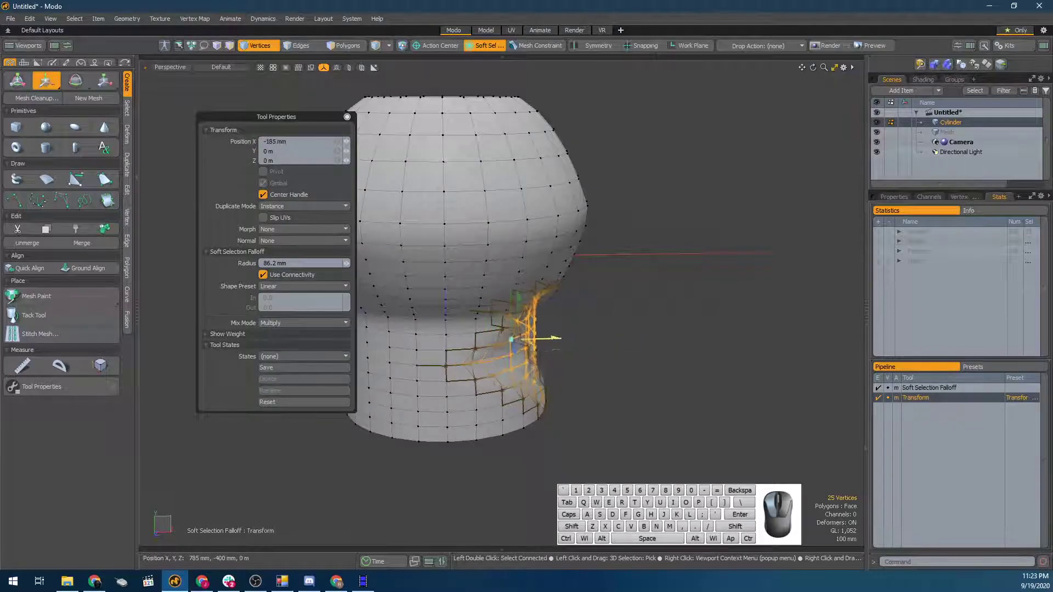
scroll(576, 347, "down", 2)
scroll(577, 349, "down", 2)
key("3")
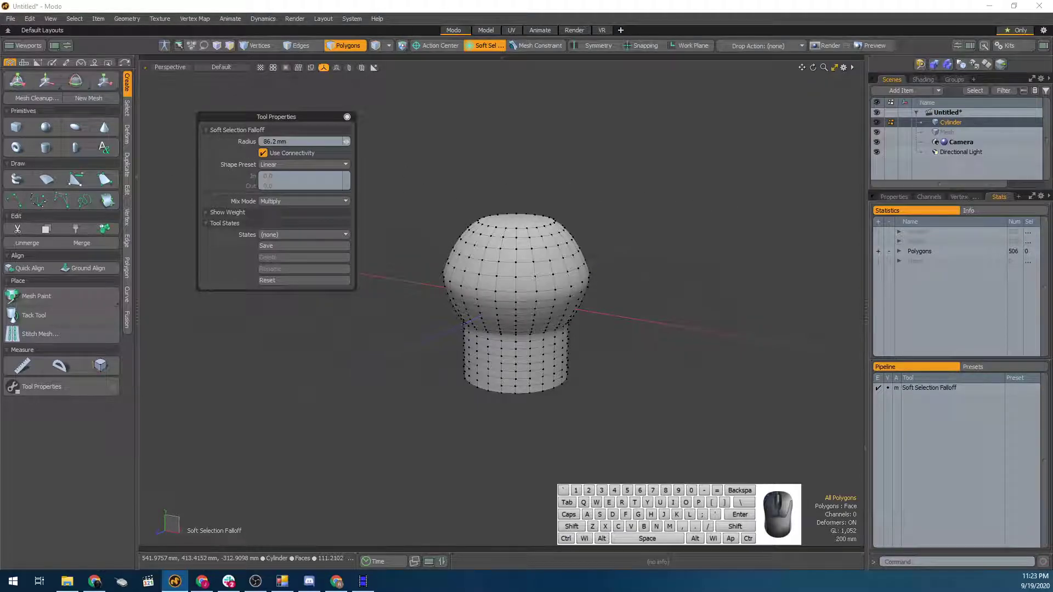
Start a new scene and add a default sphere to it
key("ctrl+n")
left_click(581, 234)
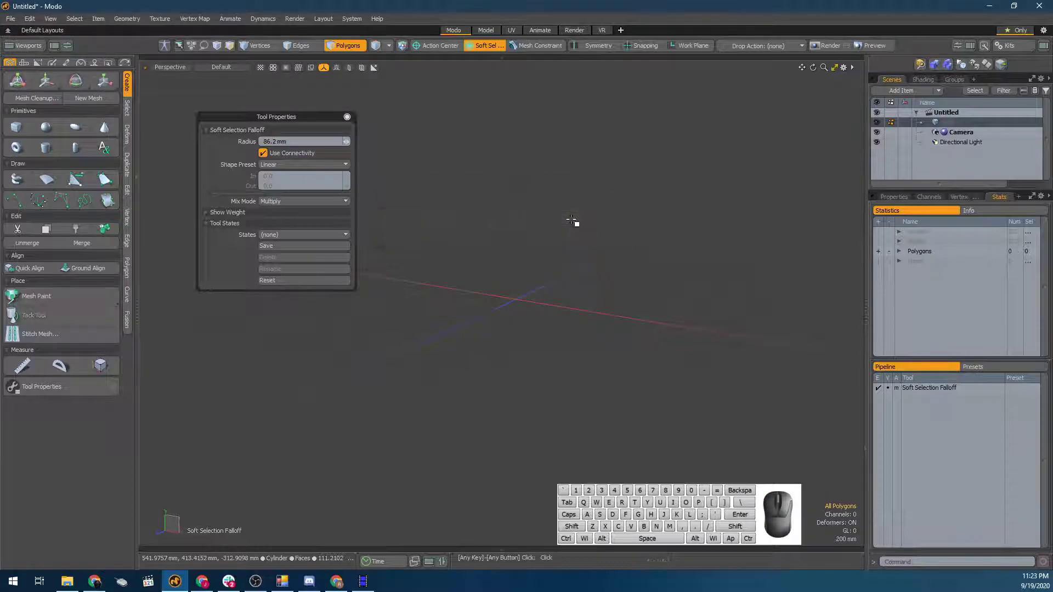
key("shift")
left_click(43, 131, "shift")
scroll(568, 282, "up", 4)
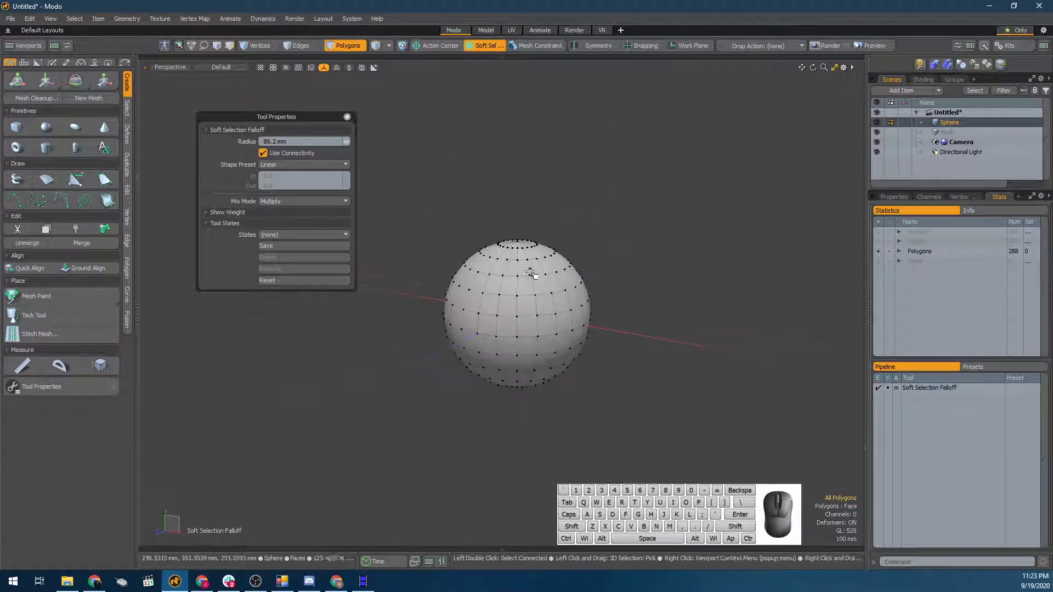
Turn on X symmetry and select matching patches of four polygons on opposite sides of the sphere
mouse_move(611, 324)
left_mouse_down("alt")
mouse_move(622, 336)
mouse_move(590, 352)
left_mouse_up("alt")
left_click_drag(611, 316, 631, 296, "alt")
left_click(665, 285)
left_click(594, 45)
mouse_move(675, 263)
left_mouse_down("alt")
mouse_move(686, 284)
mouse_move(591, 329)
mouse_move(636, 345)
mouse_move(607, 336)
mouse_move(606, 347)
left_mouse_up("alt")
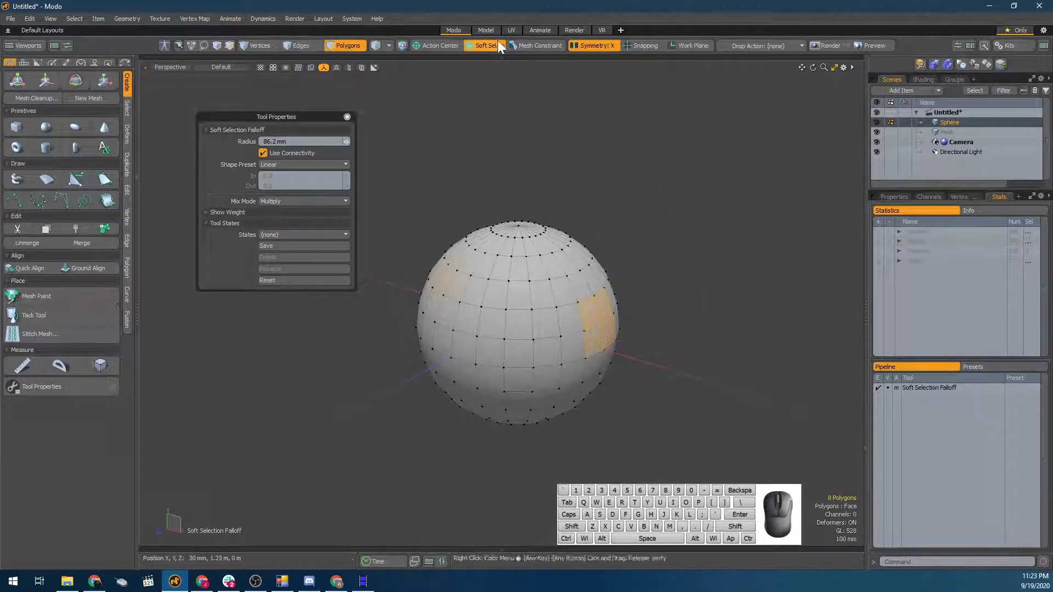
Set the soft selection radius to 200 mm and try transforming the mirrored polygon patches
key("y")
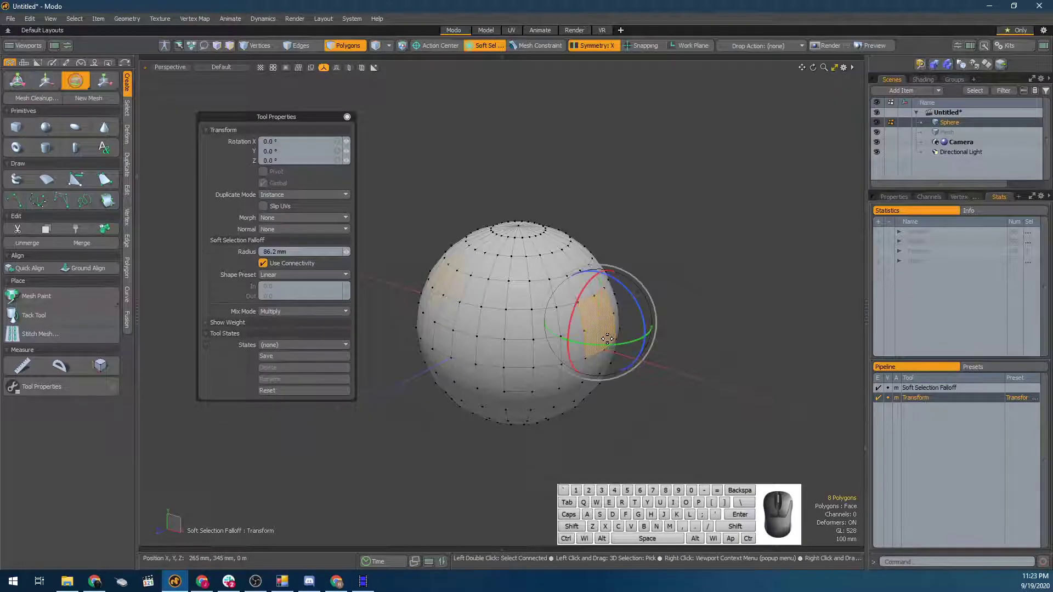
key("r")
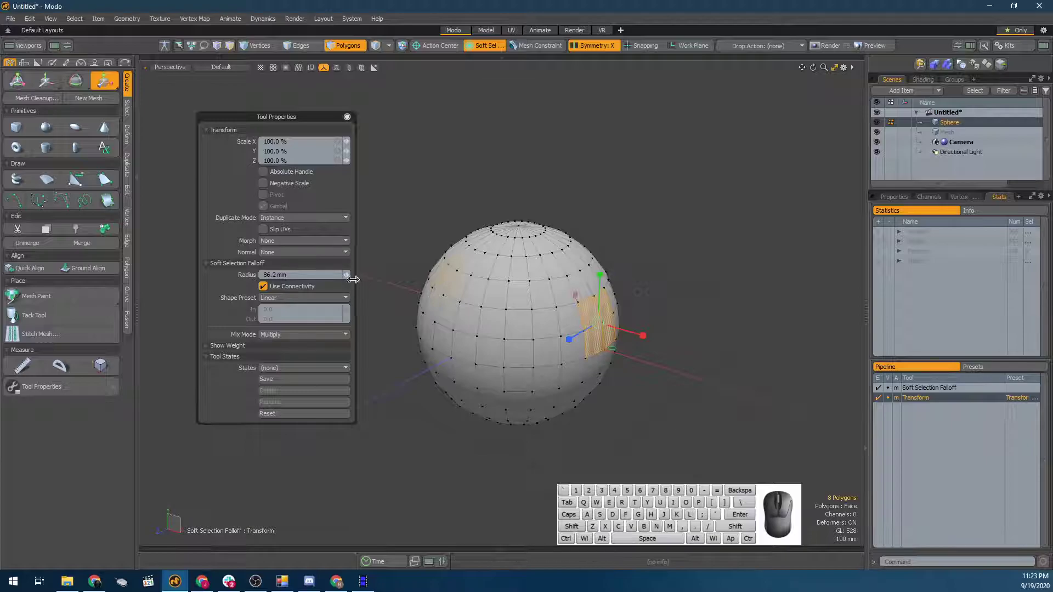
mouse_move(346, 275)
left_mouse_down()
mouse_move(373, 275)
mouse_move(344, 274)
left_mouse_up()
left_click_drag(619, 351, 611, 326, "alt")
key("w")
key("space")
key("ctrl+z")
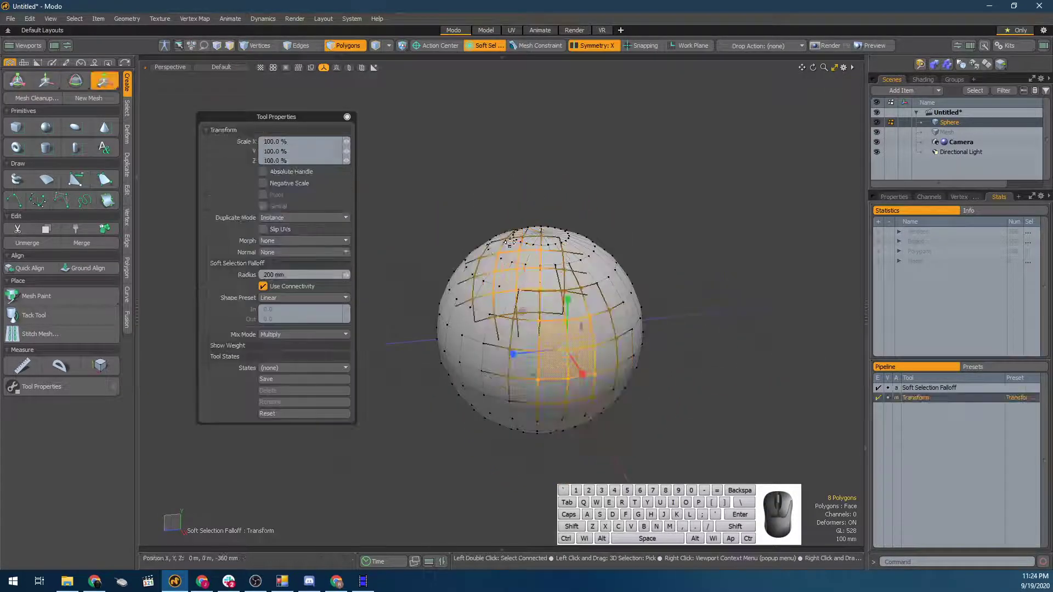
left_click_drag(527, 225, 590, 249, "alt")
key("space")
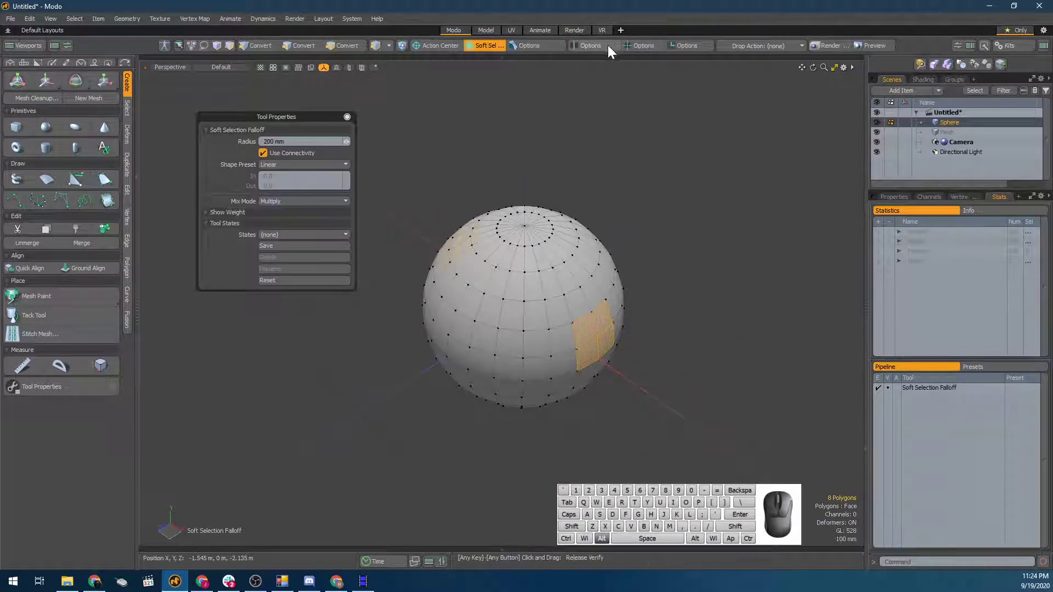
Switch symmetry to the Y axis and select the vertex at the sphere's top pole in vertex mode
left_click(610, 45)
left_click(626, 96)
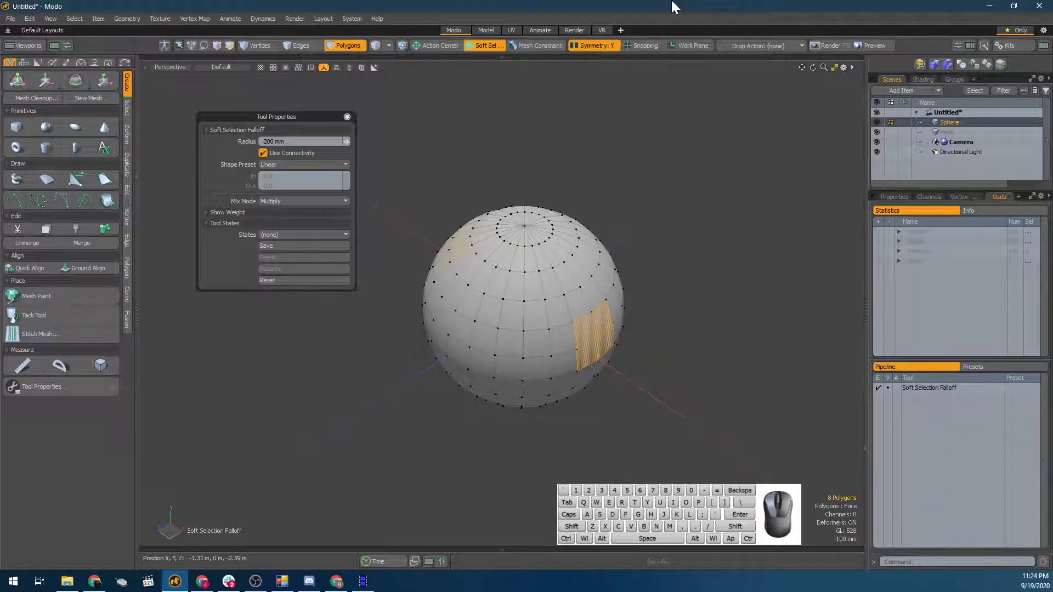
key("1")
left_click(524, 225)
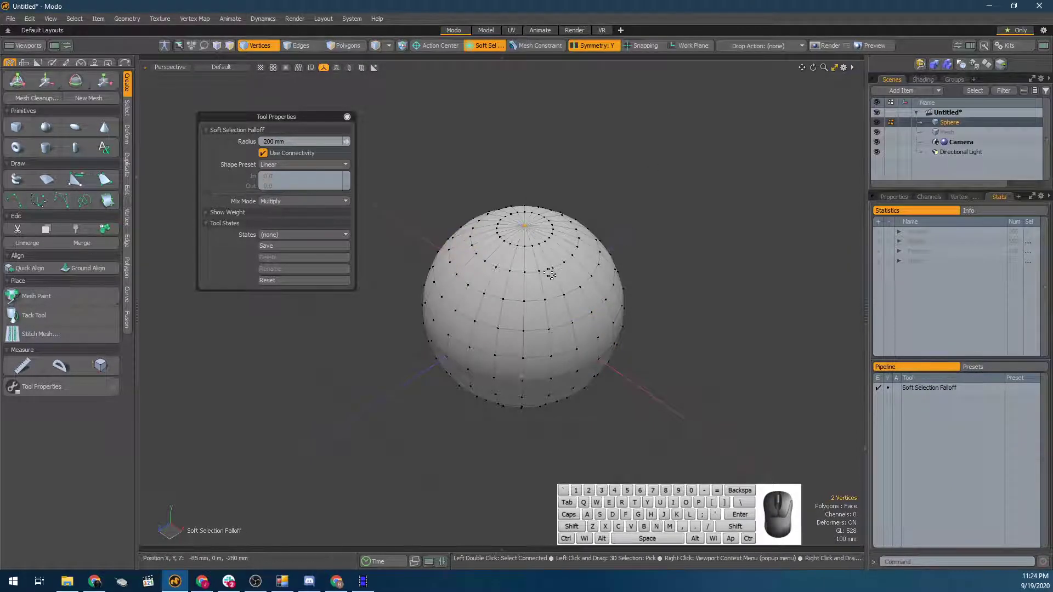
Set the soft selection radius to 288 mm and move the pole vertices inward along Y to dent both ends
left_click_drag(553, 276, 590, 270, "alt")
key("w")
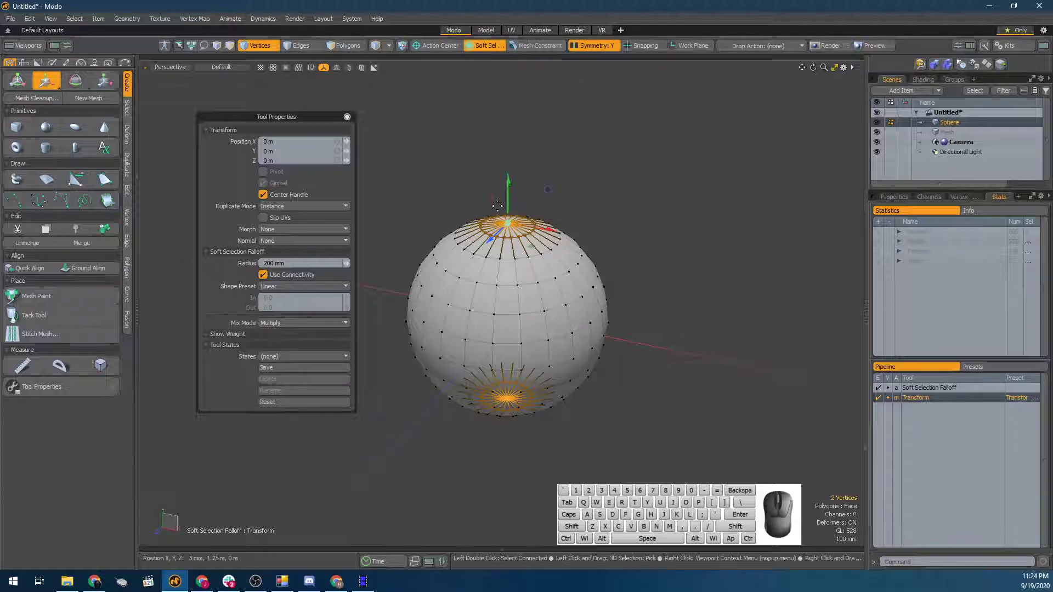
left_click_drag(347, 264, 378, 263)
left_click_drag(512, 188, 512, 232)
key("q")
left_click(620, 263)
left_click_drag(620, 263, 557, 376, "alt")
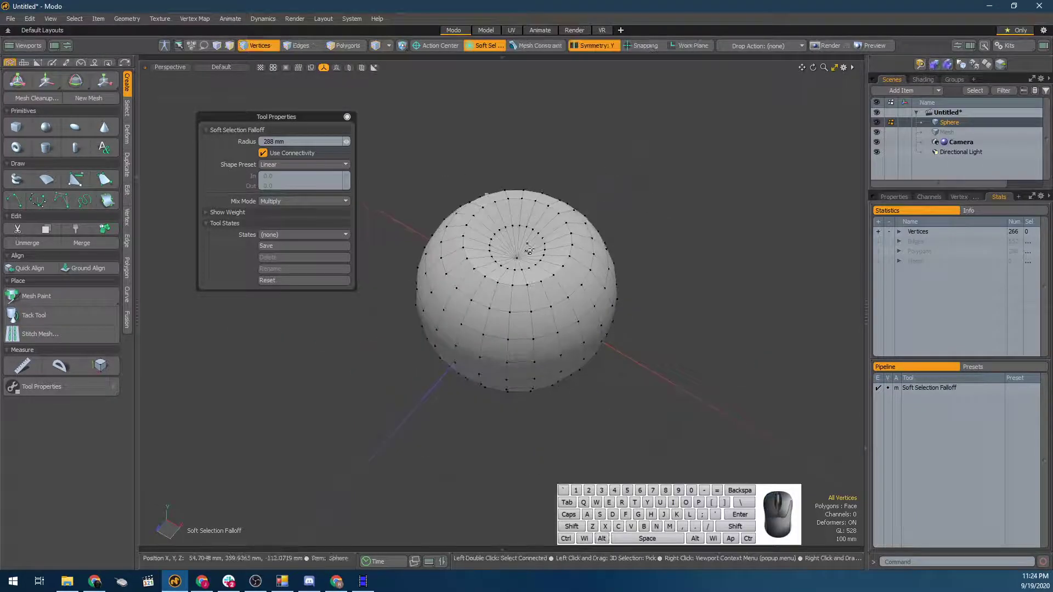
Turn off the soft selection falloff and move the pole vertices 400 mm outward along Y into spikes
left_click_drag(538, 241, 527, 188, "alt")
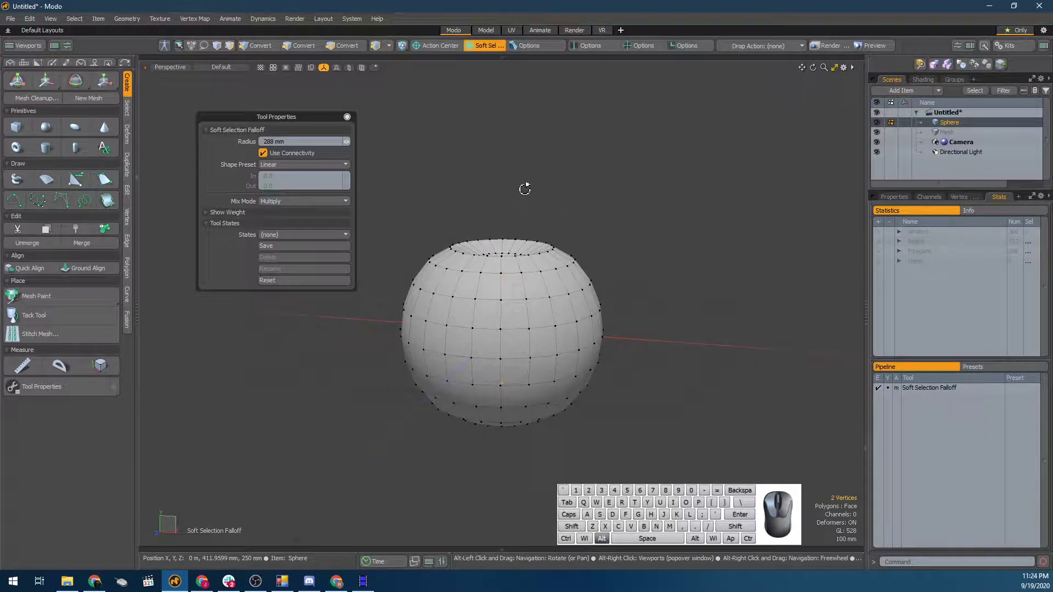
left_click(476, 43)
left_click(486, 71)
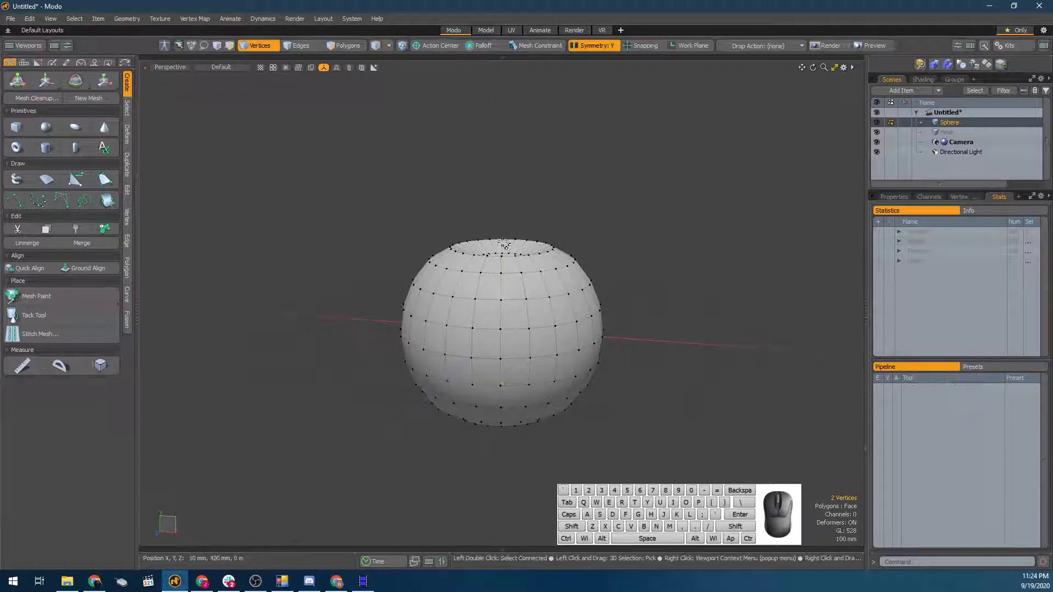
key("w")
left_click_drag(505, 252, 503, 170)
left_click_drag(490, 276, 551, 295, "alt")
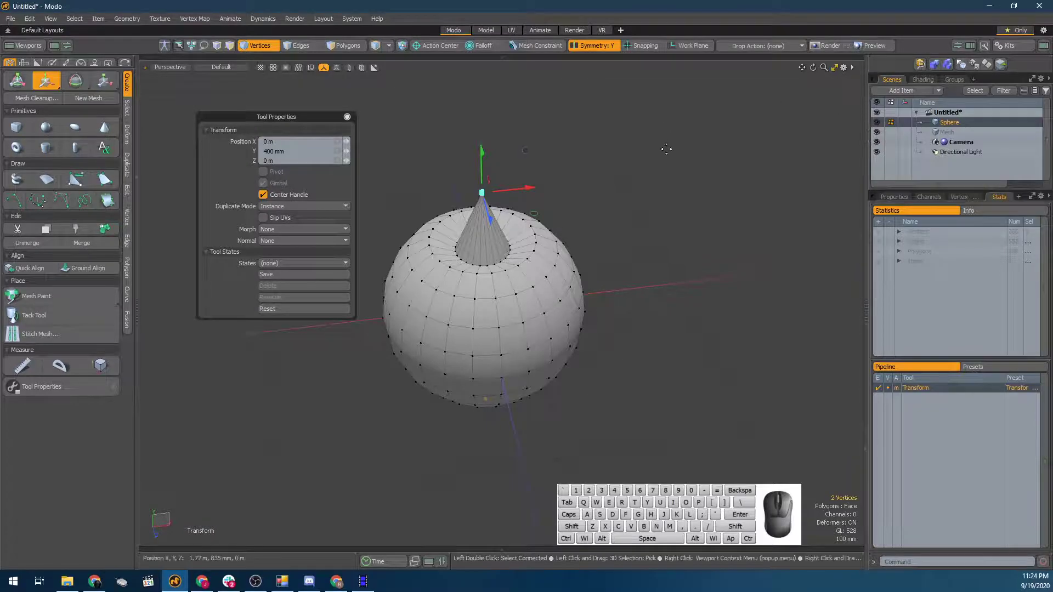
key("Escape")
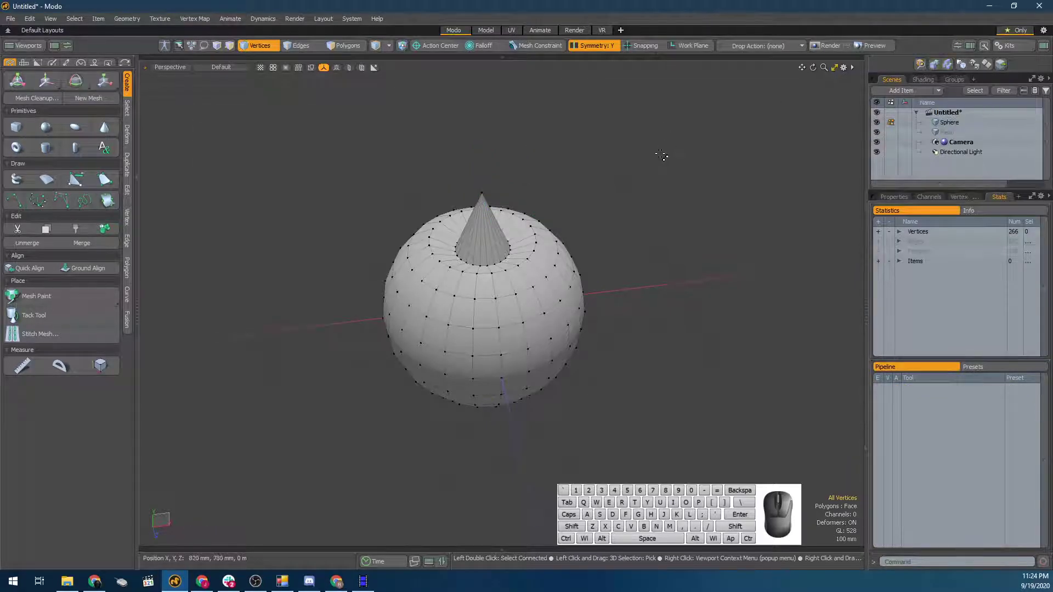
Turn off symmetry and activate the Element Move tool from the deform tools
left_click(606, 47)
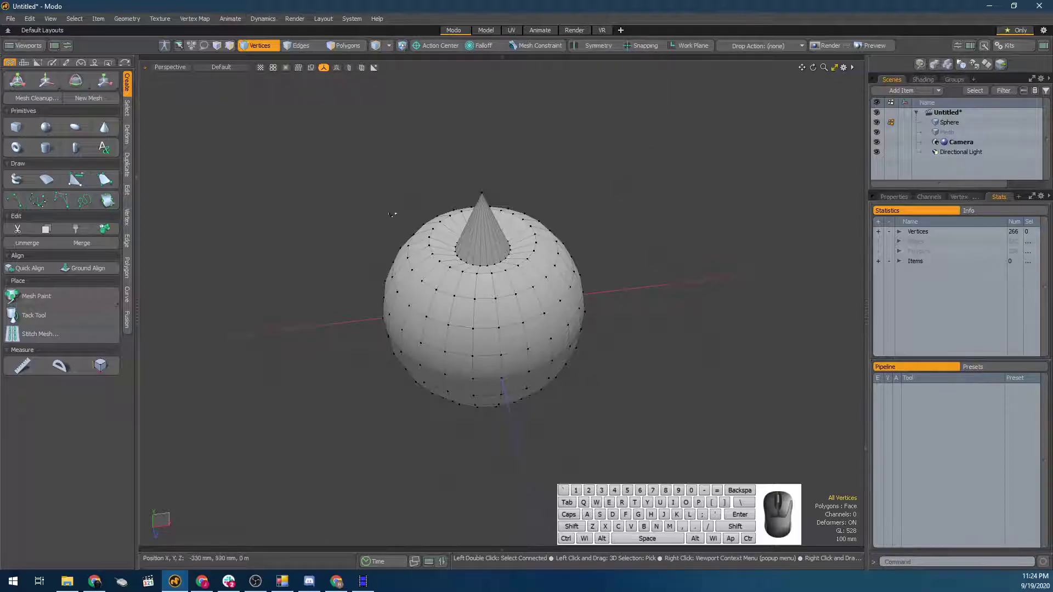
left_click(129, 134)
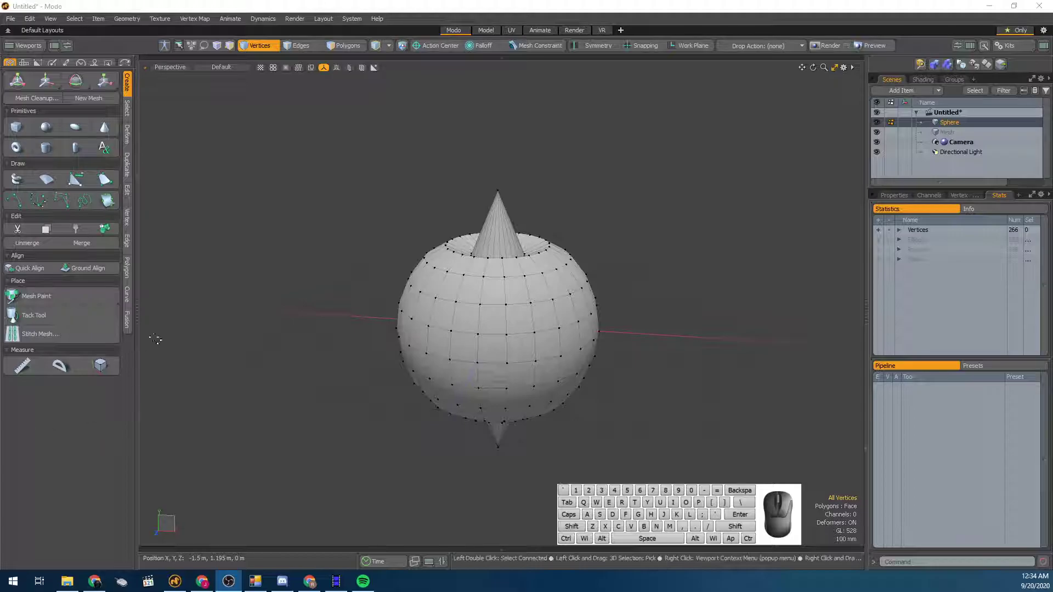
left_click(125, 137)
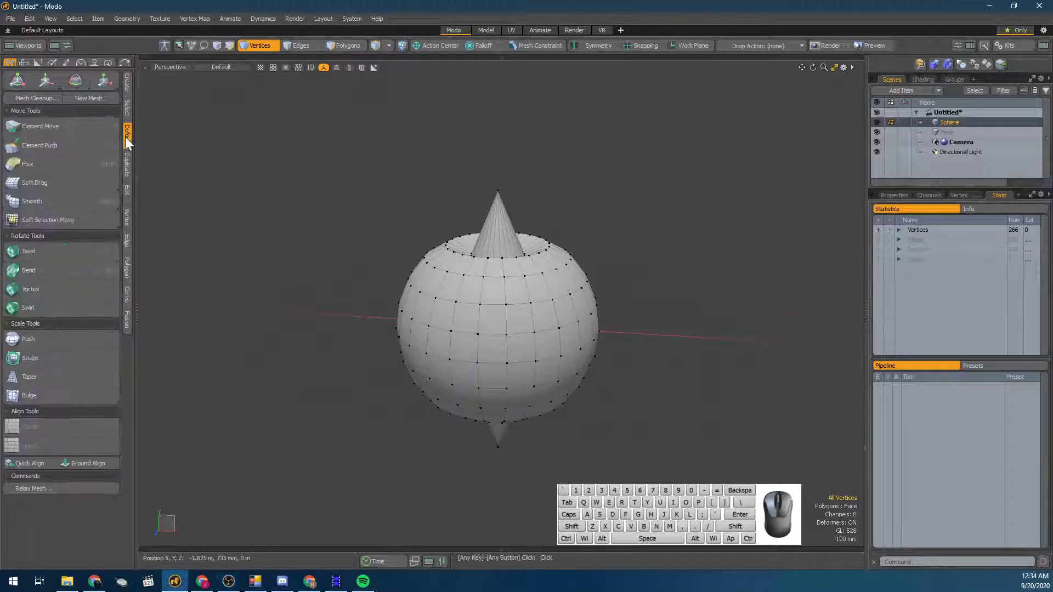
left_click_drag(351, 277, 230, 256, "alt")
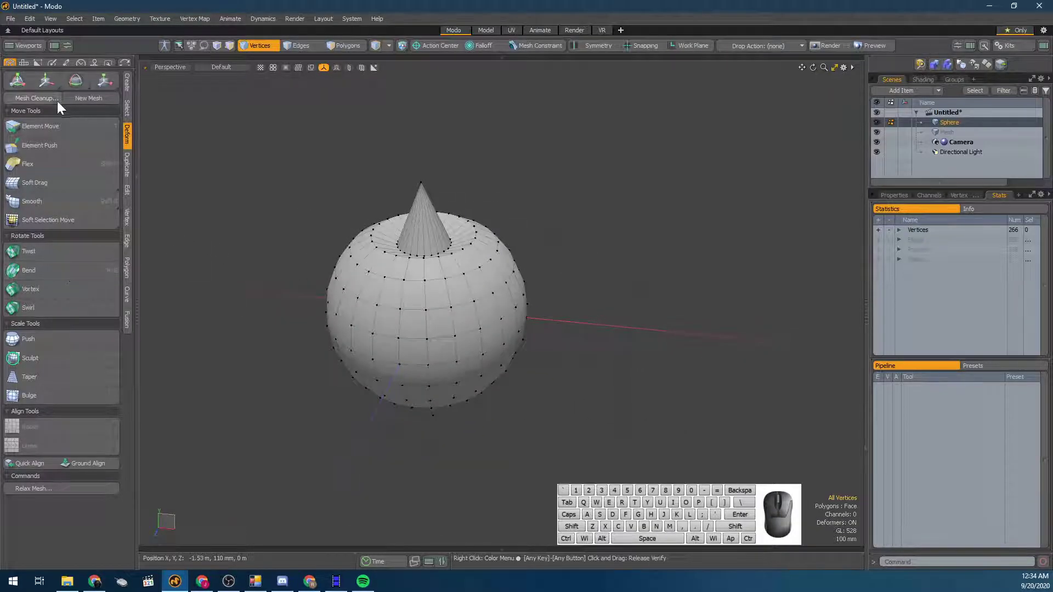
left_click(80, 126)
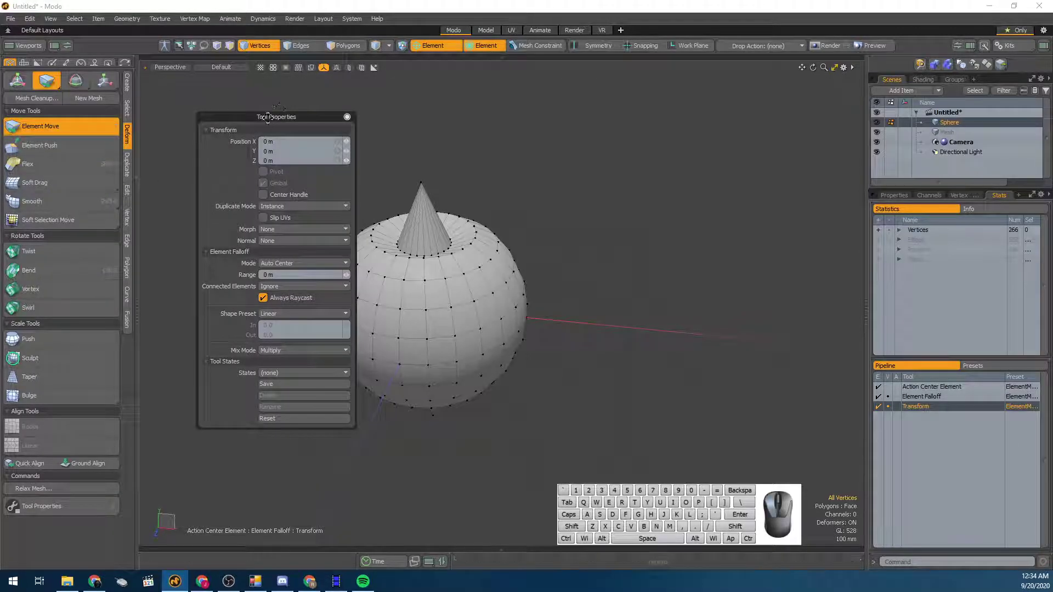
Try Element Move on the front of the sphere, shifting an element about 10 mm in X and 85 mm in Y
left_click_drag(452, 311, 411, 310)
left_click_drag(402, 287, 400, 253)
key("ctrl")
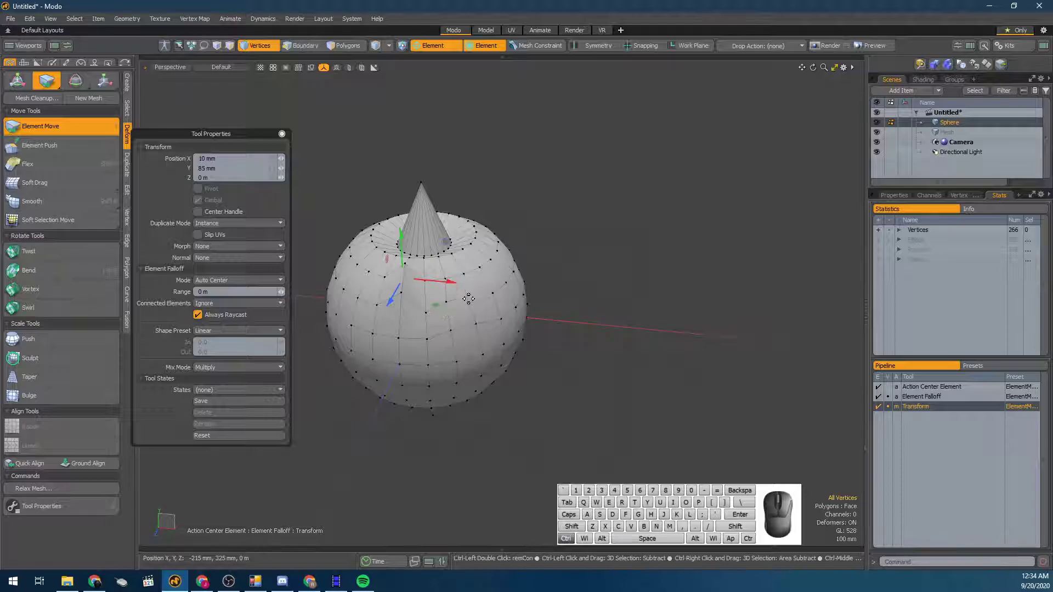
key("ctrl+z")
key("ctrl+z")
left_click_drag(451, 348, 192, 235, "alt")
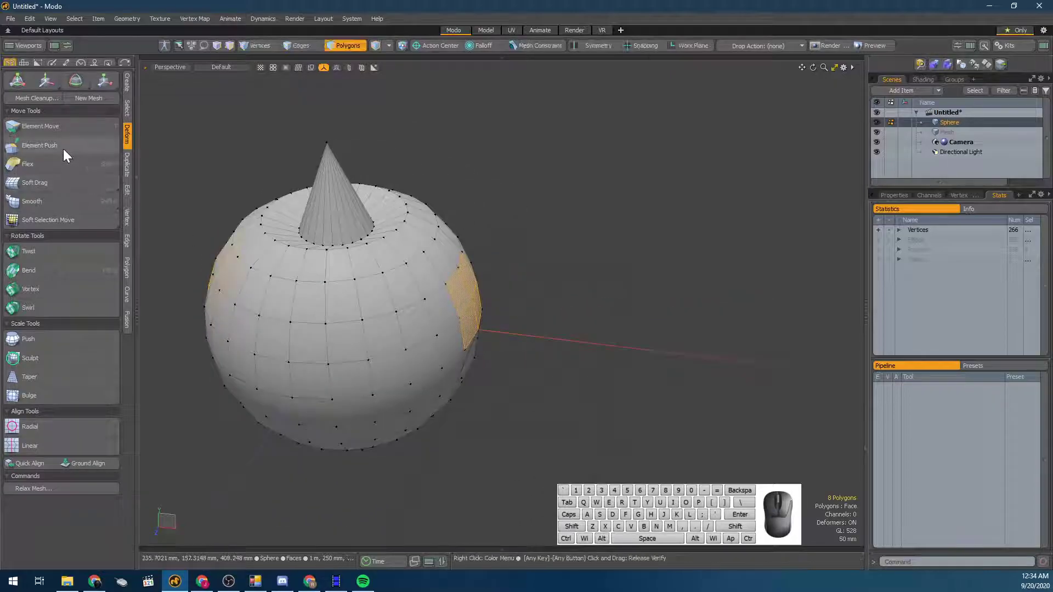
Clear the polygon selection and try Element Push on a polygon at the sphere's front, then leave the deform tools
left_click(693, 384)
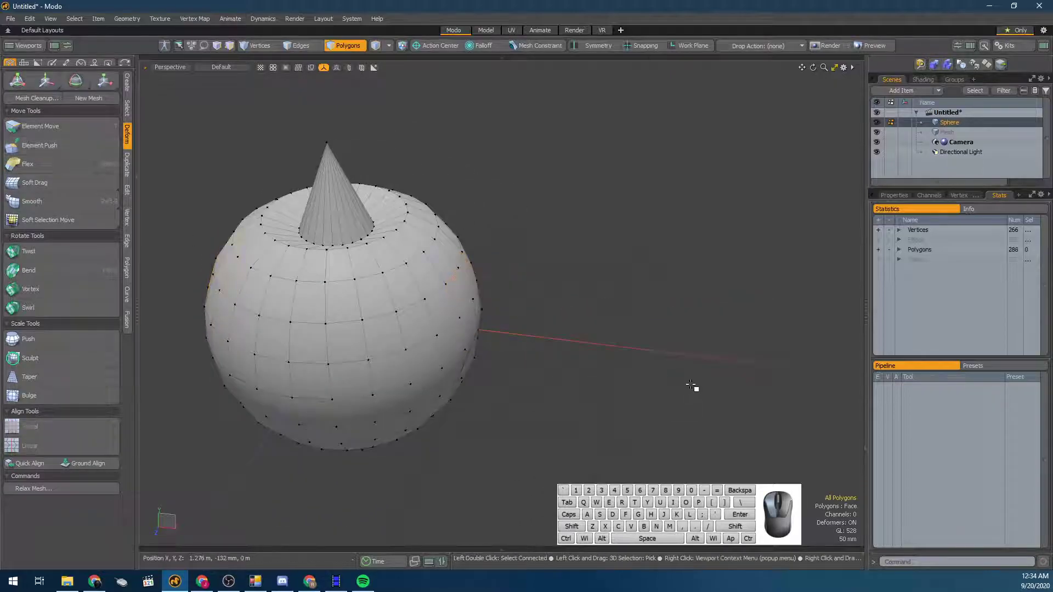
left_click(69, 160)
left_click(65, 145)
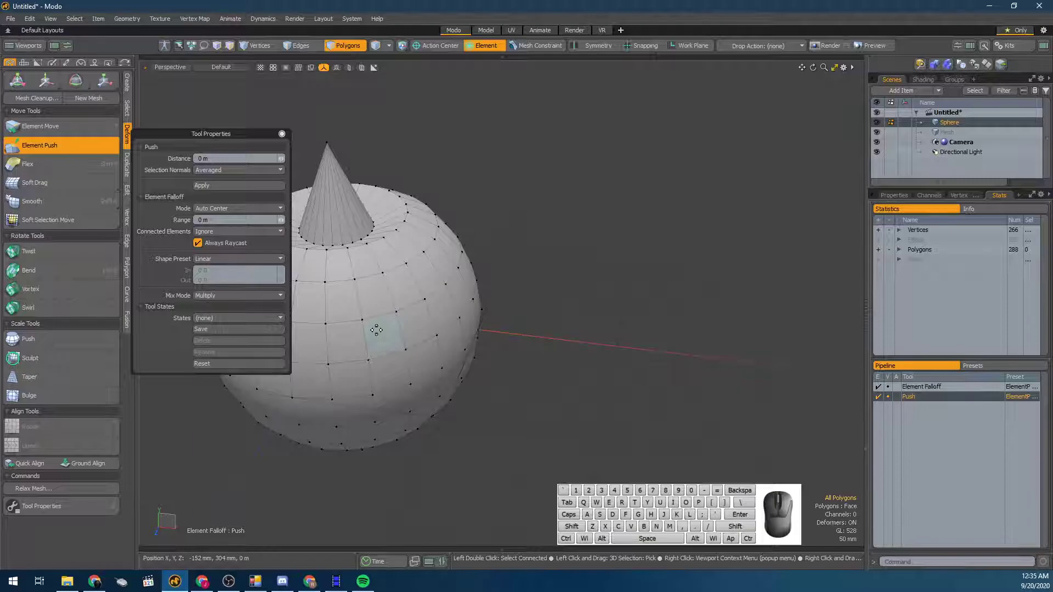
left_click_drag(386, 351, 505, 349)
key("ctrl+z")
key("ctrl+z")
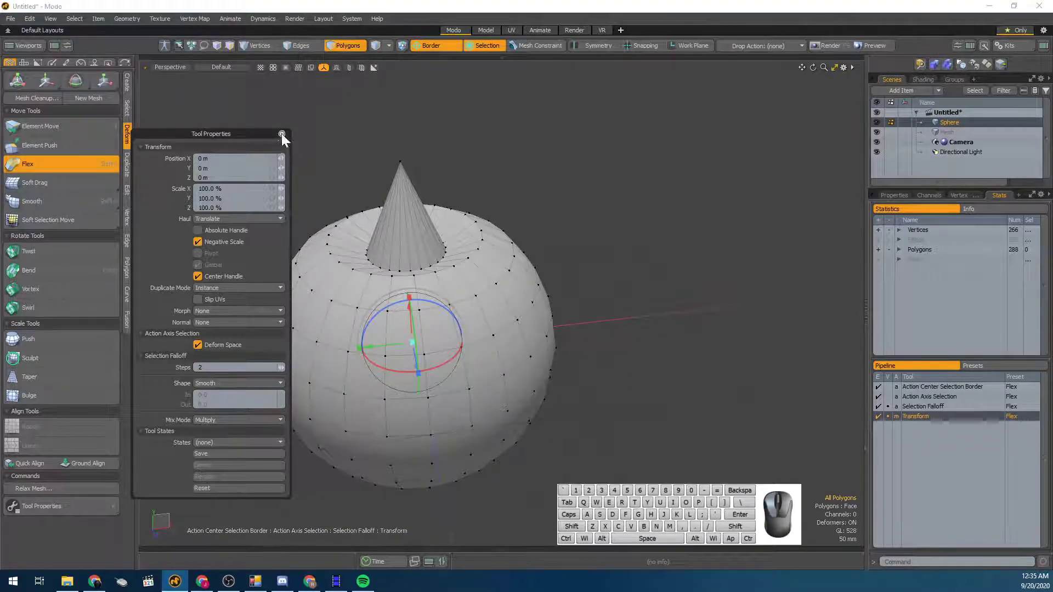
left_click(281, 133)
key("space")
left_click_drag(484, 172, 475, 279, "alt")
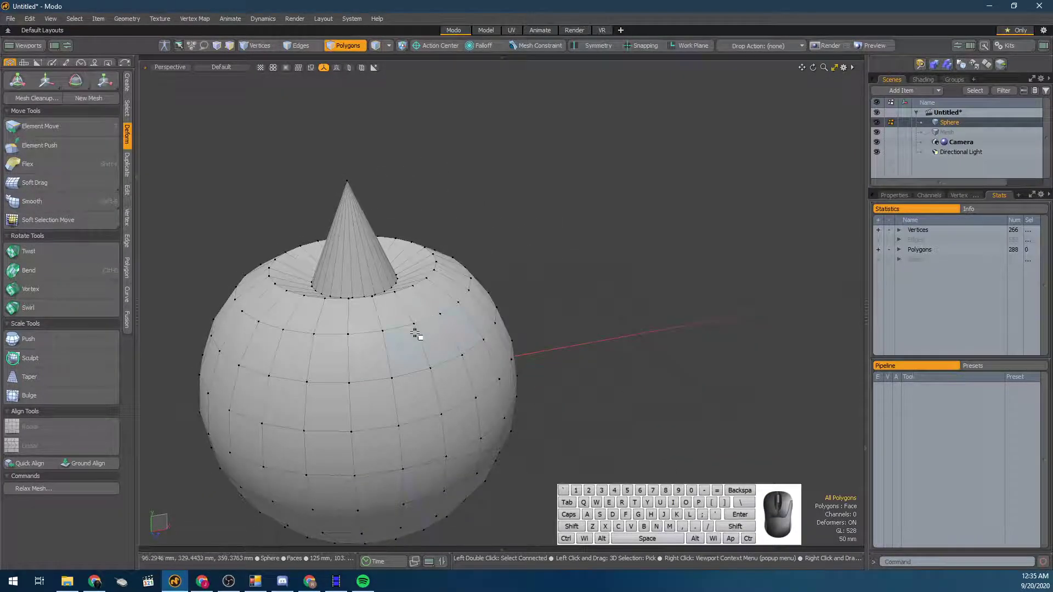
Open the 3D viewport properties at the visibility settings and move them clear of the sphere
left_click(843, 67)
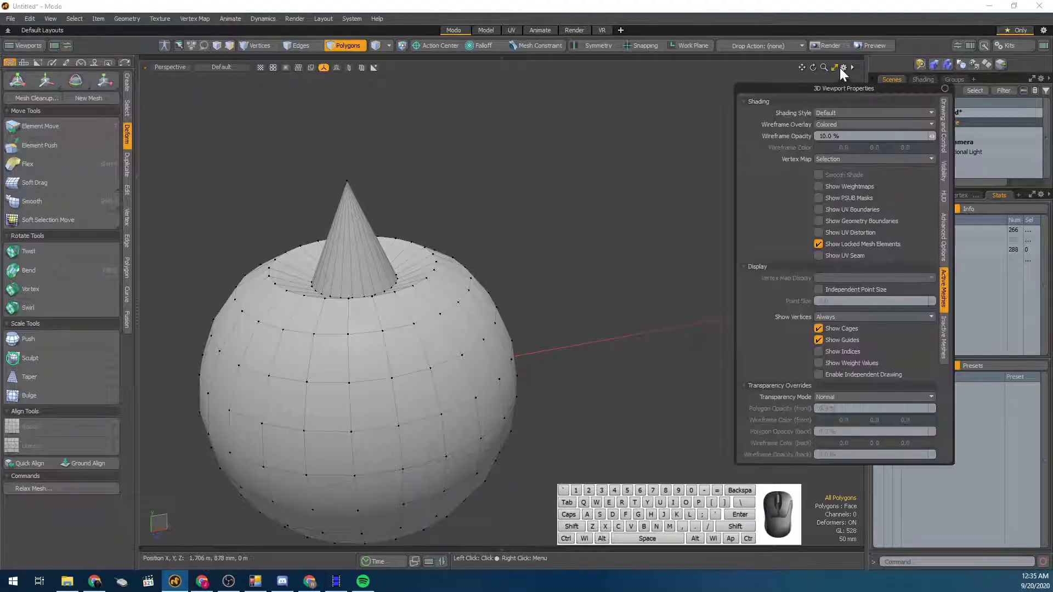
left_click_drag(840, 90, 654, 67)
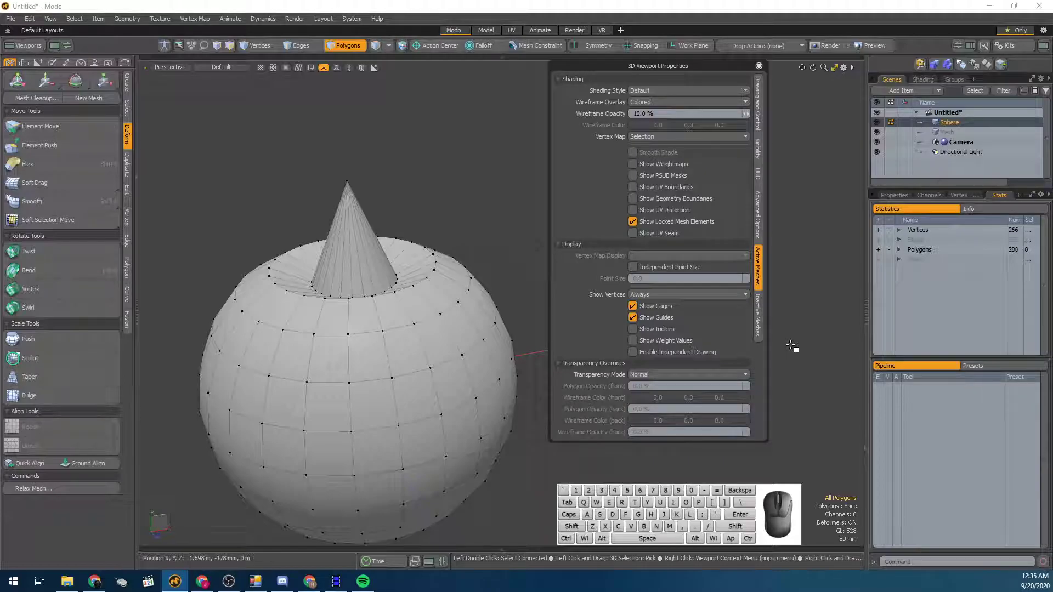
left_click(760, 96)
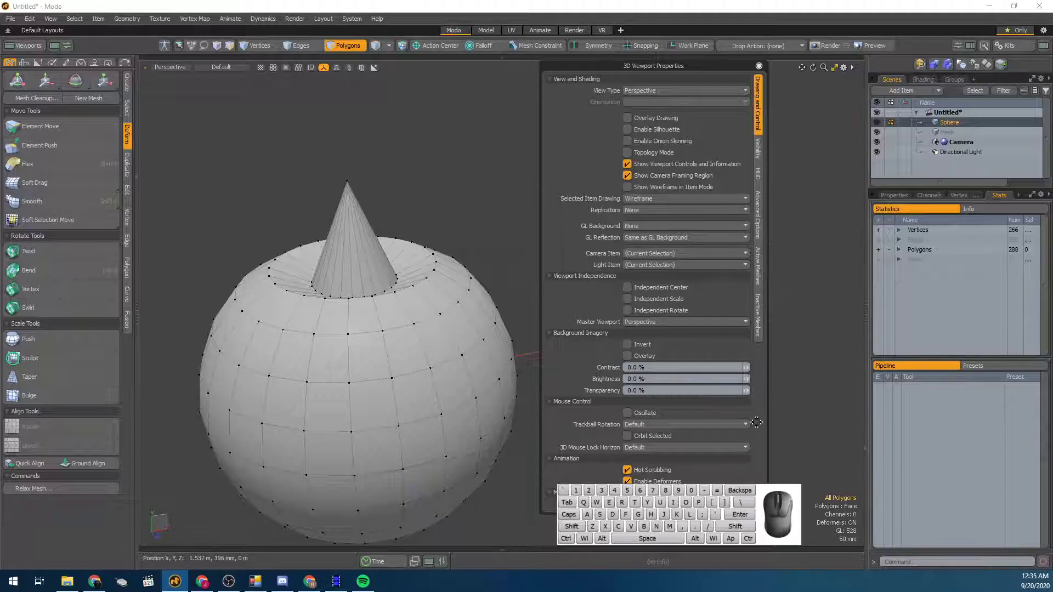
left_click_drag(754, 406, 739, 73)
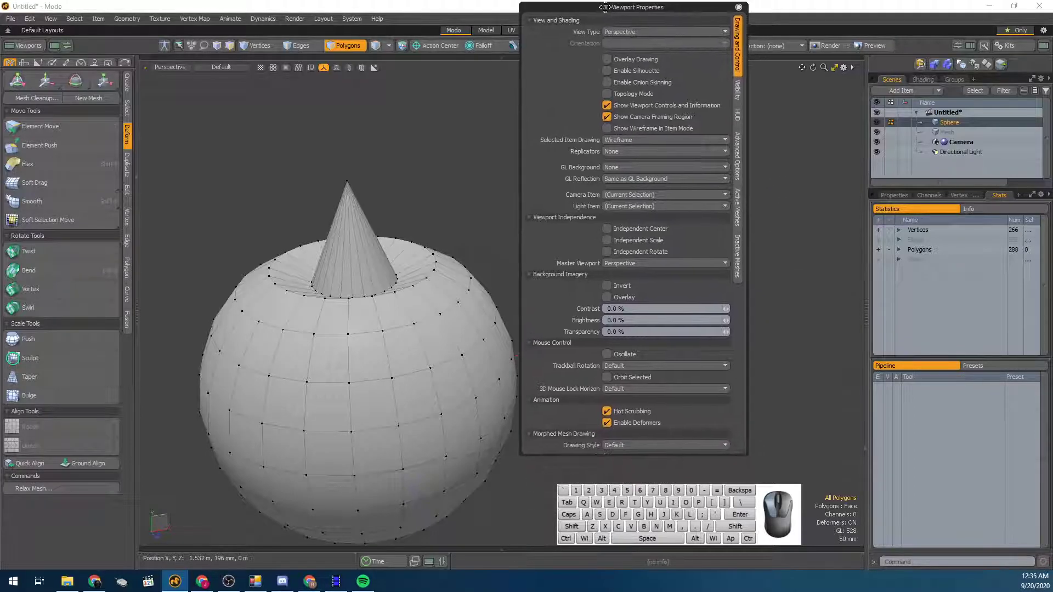
left_click(739, 88)
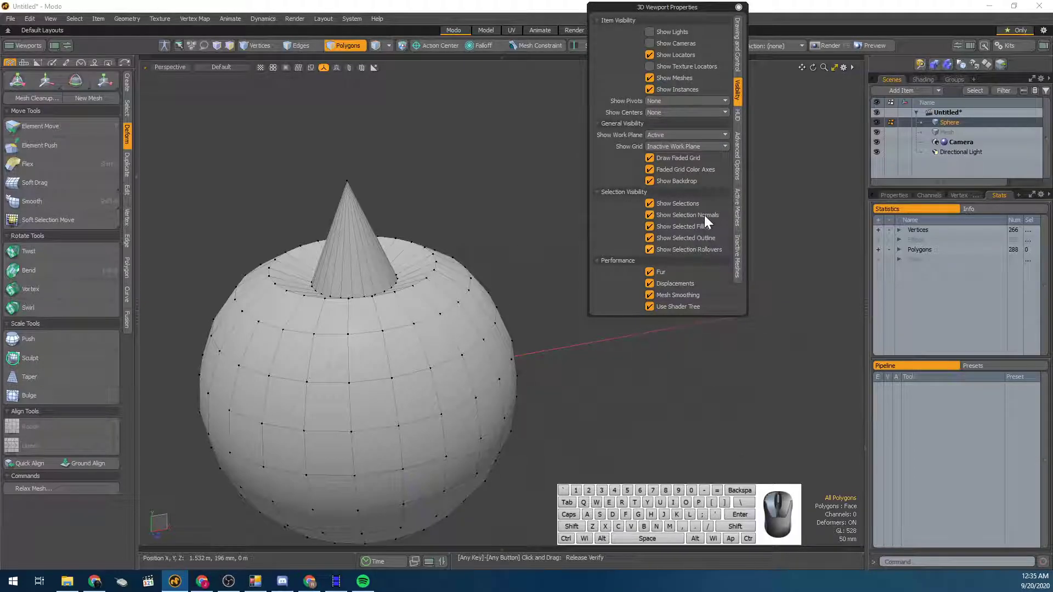
left_click_drag(651, 4, 768, 96)
Select elements near the sphere's edge and compare how selection normals are shown in polygon, vertex and edge modes
left_click_drag(524, 361, 504, 300, "alt")
left_click(473, 341)
left_click_drag(475, 343, 522, 346, "alt")
scroll(629, 351, "up", 5)
left_click_drag(629, 352, 486, 331, "alt")
mouse_move(410, 359)
left_mouse_down()
mouse_move(422, 397)
mouse_move(458, 386)
mouse_move(395, 388)
mouse_move(620, 387)
mouse_move(625, 404)
mouse_move(415, 339)
mouse_move(460, 369)
mouse_move(496, 354)
mouse_move(515, 312)
mouse_move(592, 282)
mouse_move(644, 317)
mouse_move(561, 343)
mouse_move(557, 299)
left_mouse_up()
key("1")
key("3")
key("1")
key("2")
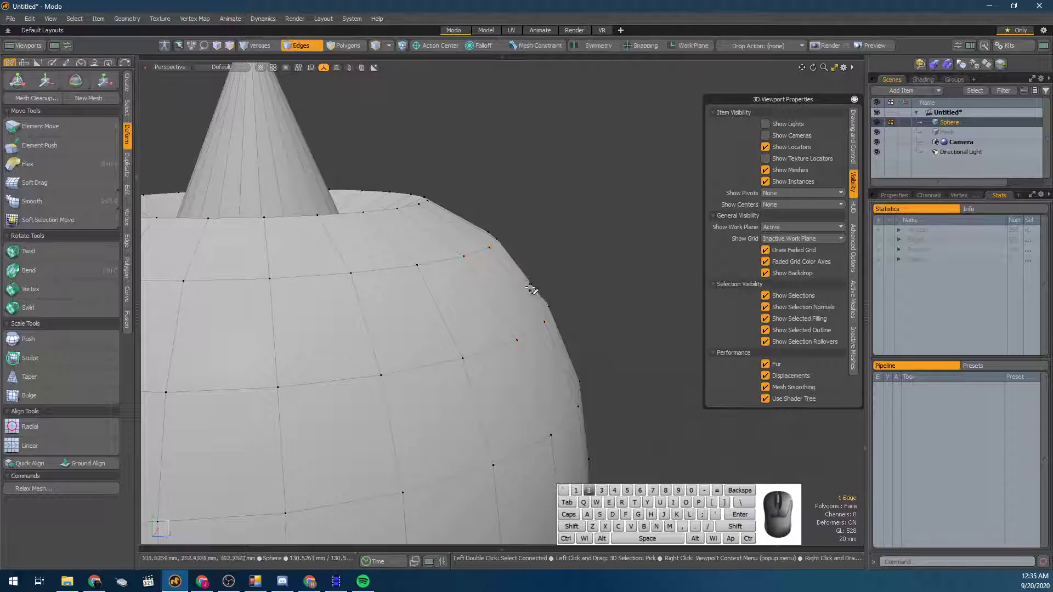
left_click_drag(545, 305, 522, 324, "alt")
scroll(409, 322, "down", 3)
Select a single polygon on the sphere's side and examine its selection normal in profile
key("3")
left_click(514, 351)
mouse_move(512, 361)
left_mouse_down("alt")
mouse_move(472, 314)
mouse_move(510, 340)
left_mouse_up("alt")
scroll(509, 337, "up", 5)
scroll(549, 359, "down", 3)
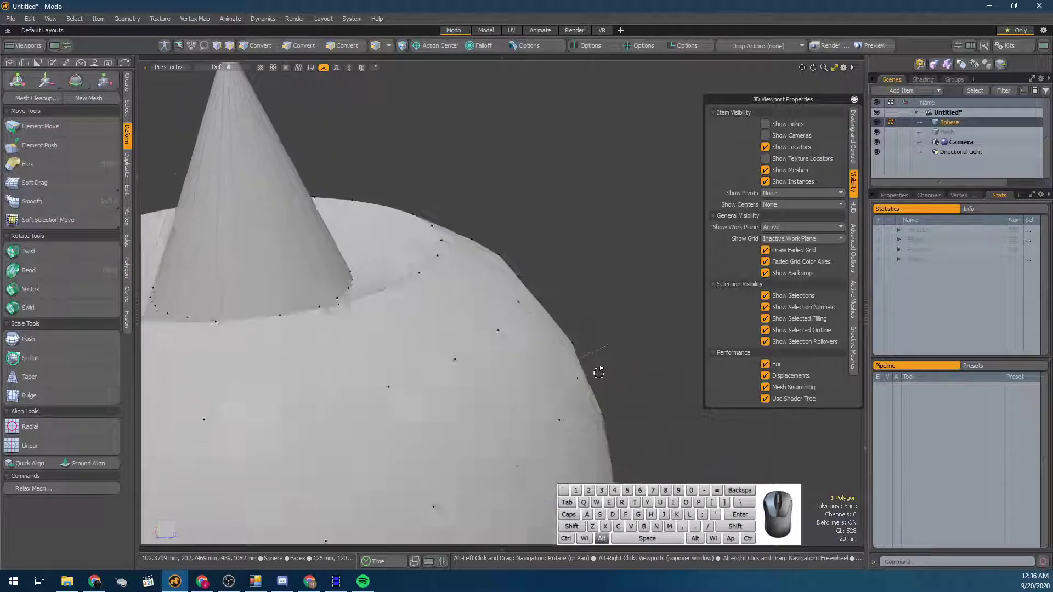
left_click_drag(601, 369, 548, 357, "alt")
scroll(547, 357, "up", 5)
left_click_drag(494, 310, 468, 310, "alt")
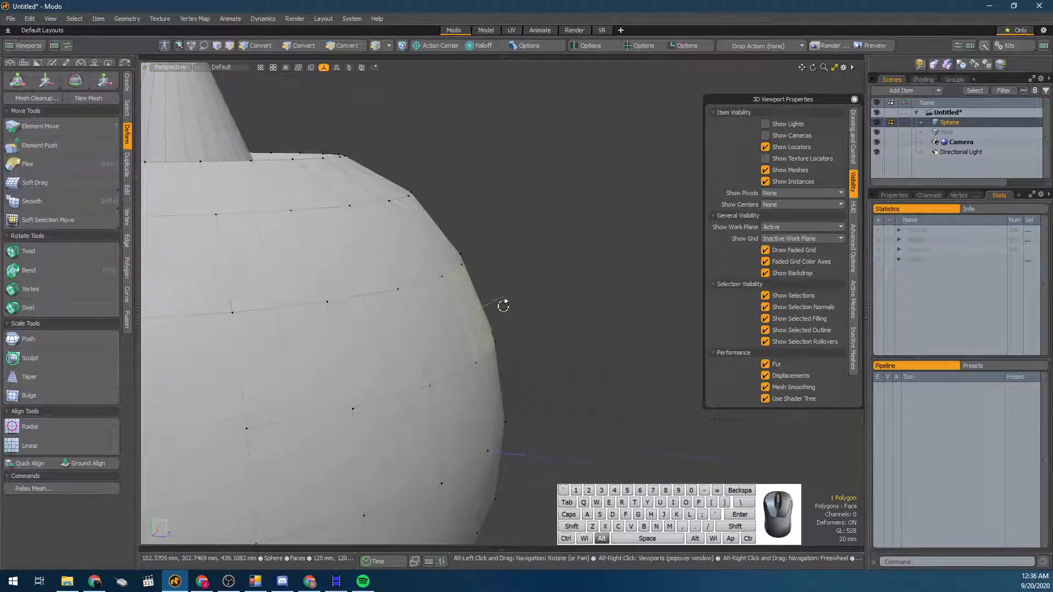
left_click_drag(536, 228, 631, 173, "alt")
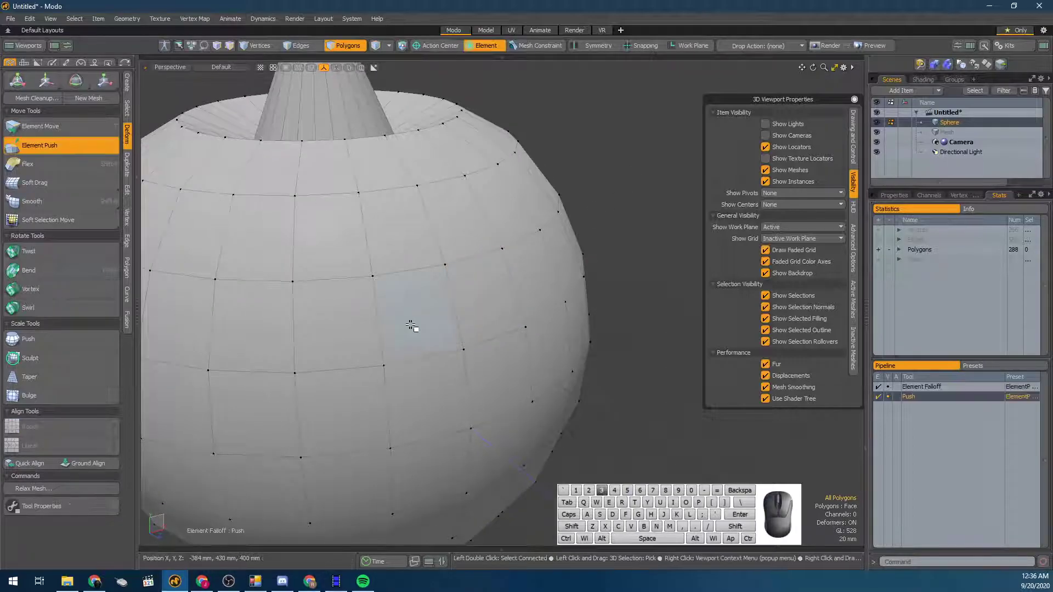
Select one polygon on the sphere's front and activate the Move tool on it
left_click(388, 312)
left_click_drag(388, 313, 486, 327, "alt")
key("w")
left_click_drag(628, 365, 564, 308, "alt")
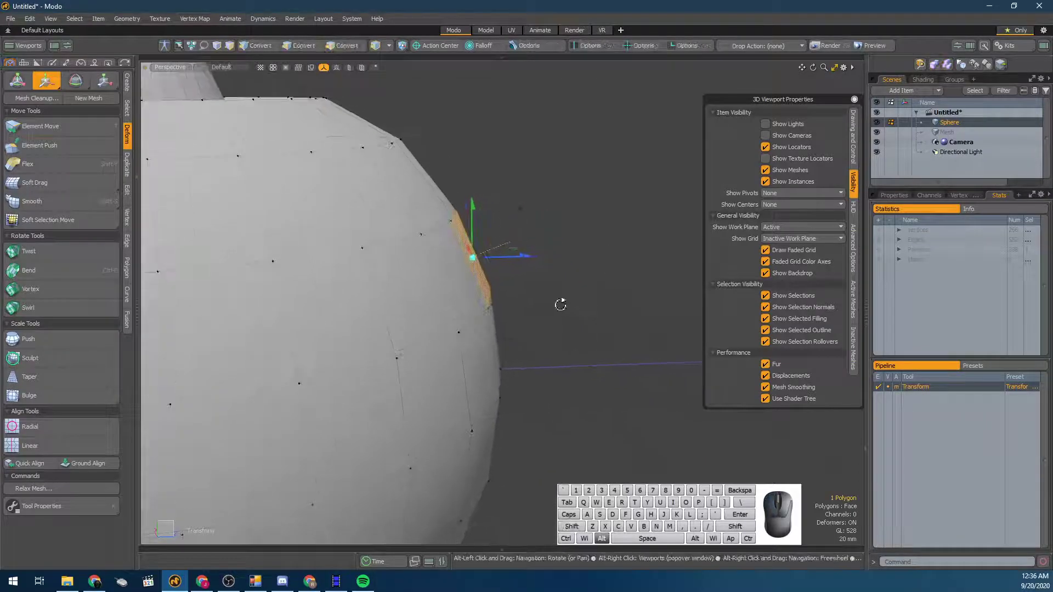
left_click_drag(464, 262, 433, 282, "alt")
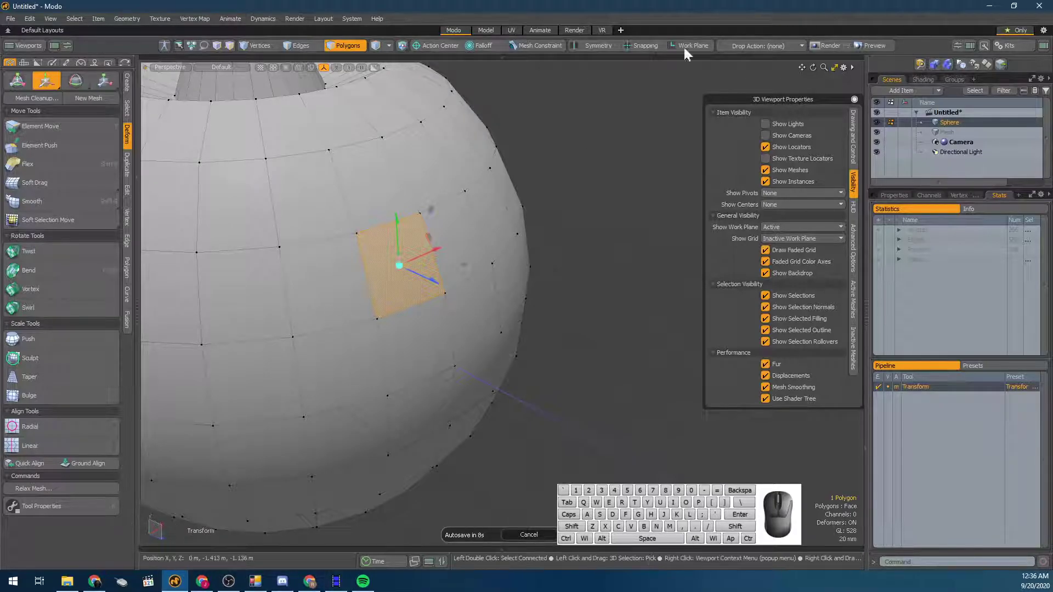
Set the action center to Local so the move handle aligns with the selected polygon
left_click(456, 41)
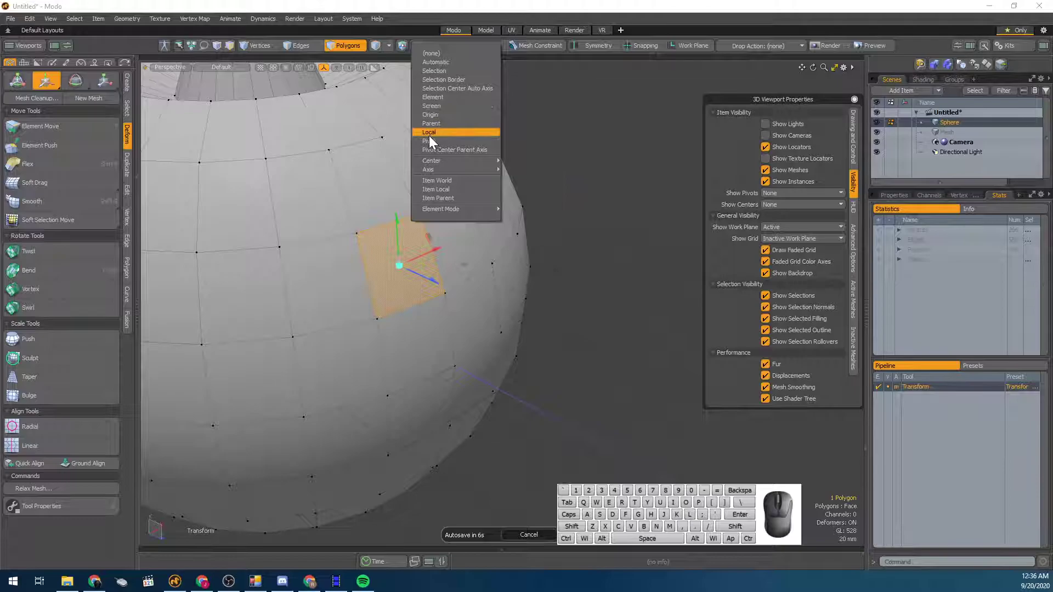
left_click(429, 133)
left_click_drag(437, 291, 491, 268, "alt")
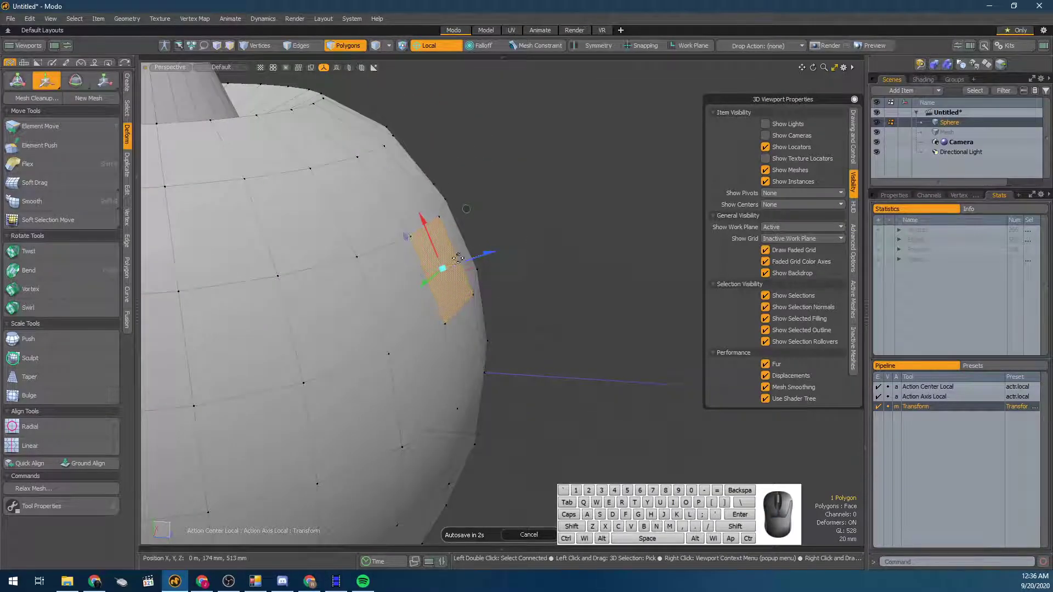
scroll(494, 268, "up", 5)
left_click_drag(470, 287, 463, 266, "alt")
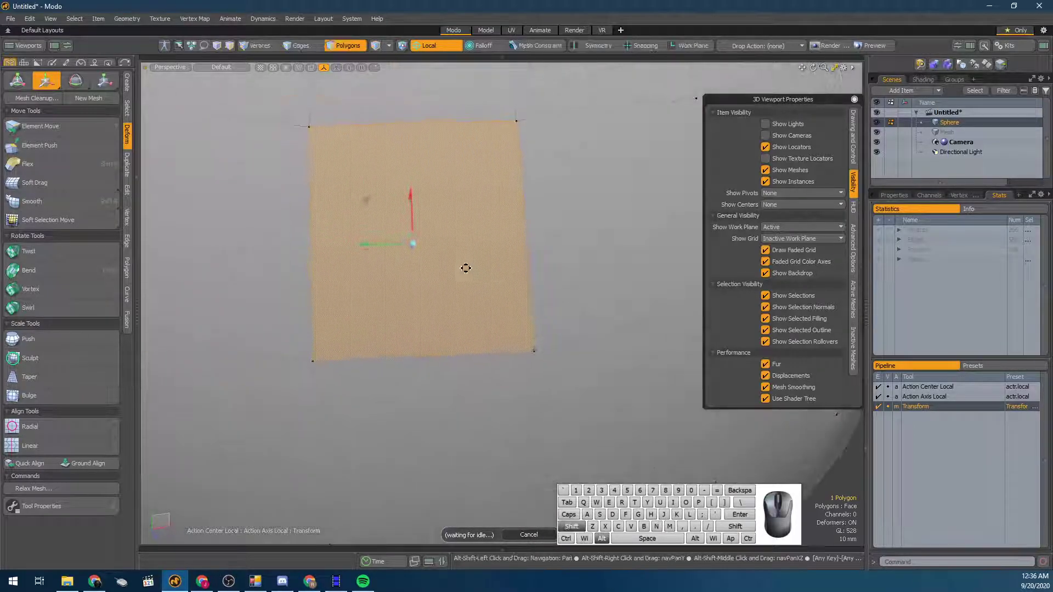
Try sliding the selected polygon along its local axes, then undo the move
mouse_move(368, 254)
left_mouse_down()
mouse_move(340, 254)
mouse_move(368, 253)
left_mouse_up()
left_click_drag(412, 209, 609, 188)
scroll(459, 230, "down", 3)
scroll(437, 219, "down", 3)
left_click_drag(449, 247, 524, 252, "alt")
scroll(466, 245, "up", 2)
key("ctrl+z")
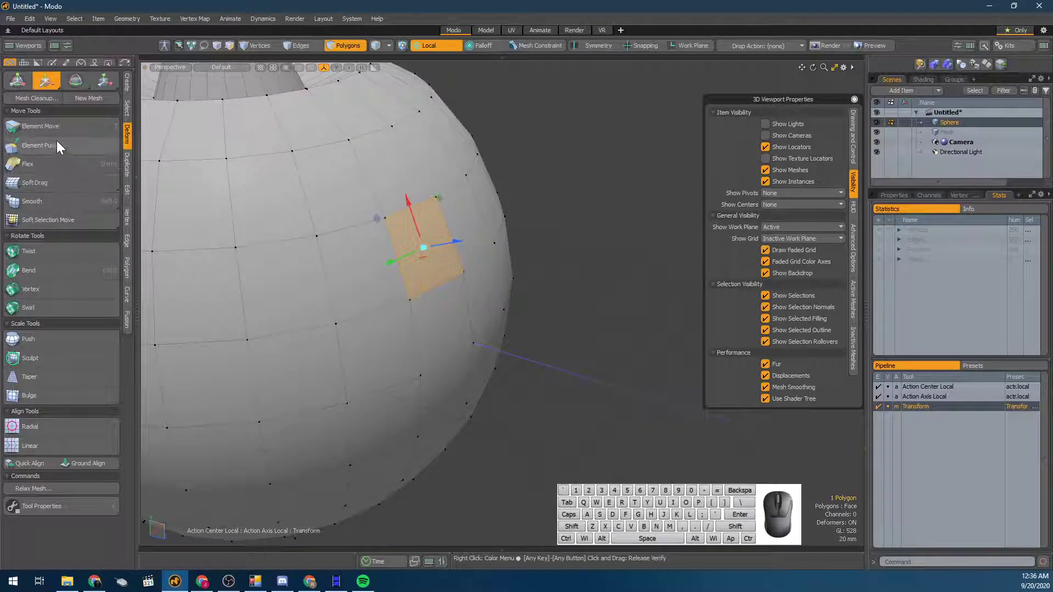
Reset the action center to none and activate Element Push for the selected polygon
left_click(427, 47)
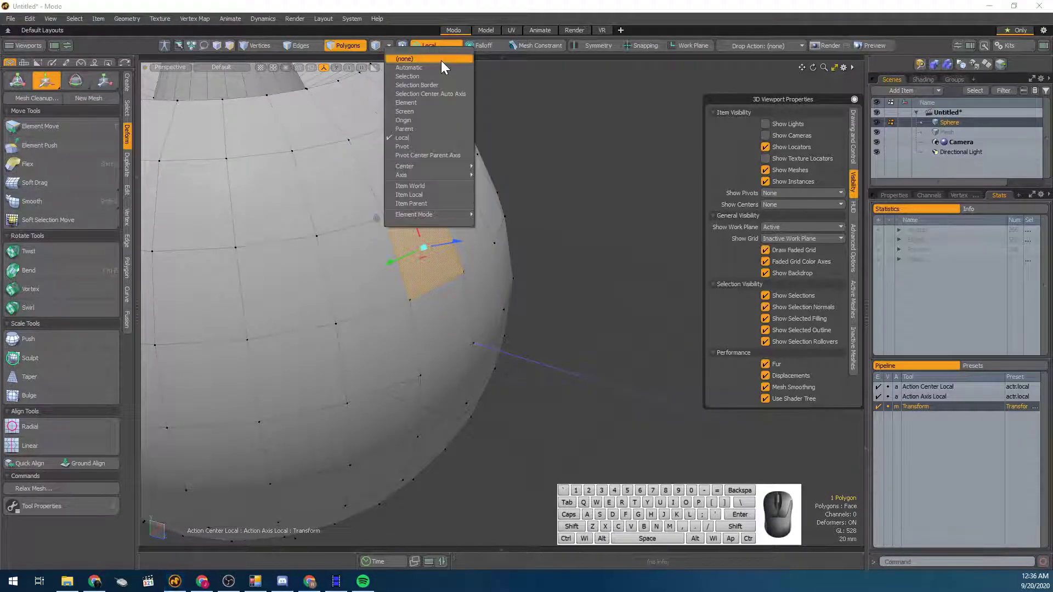
left_click(438, 61)
left_click(65, 146)
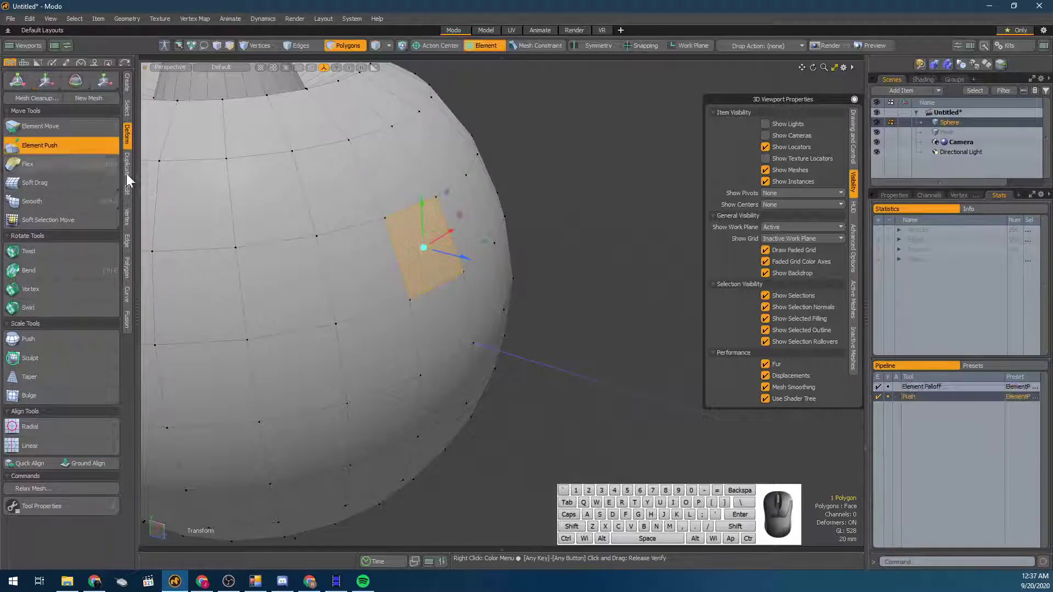
left_click_drag(328, 268, 362, 288, "alt")
scroll(396, 296, "down", 3)
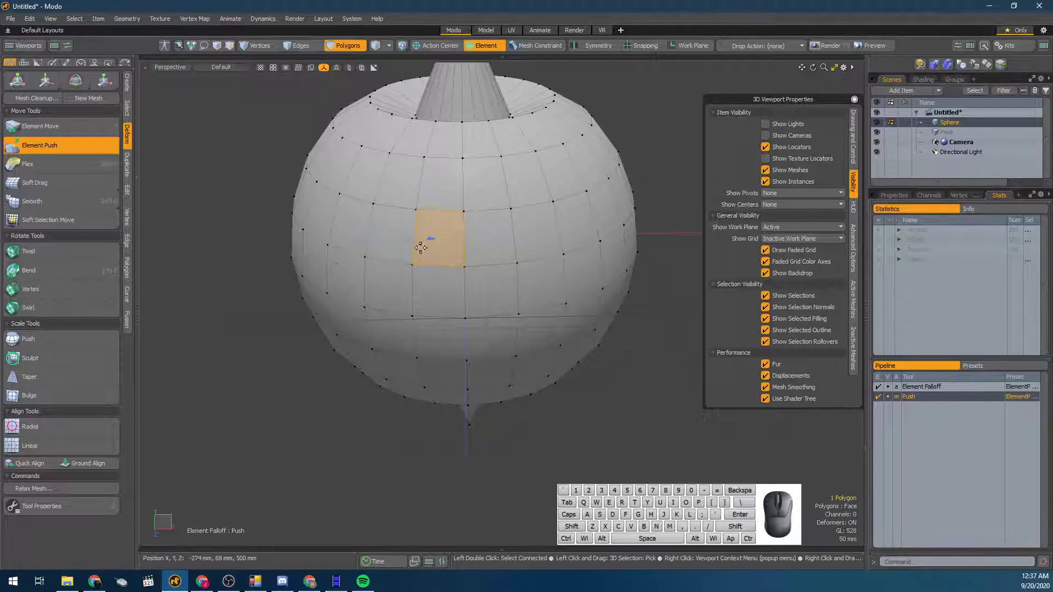
Clear the polygon selection, switch to vertex mode and try Element Push on the sphere's front, undoing the last push
key("space")
left_click_drag(533, 256, 407, 193, "alt")
key("space")
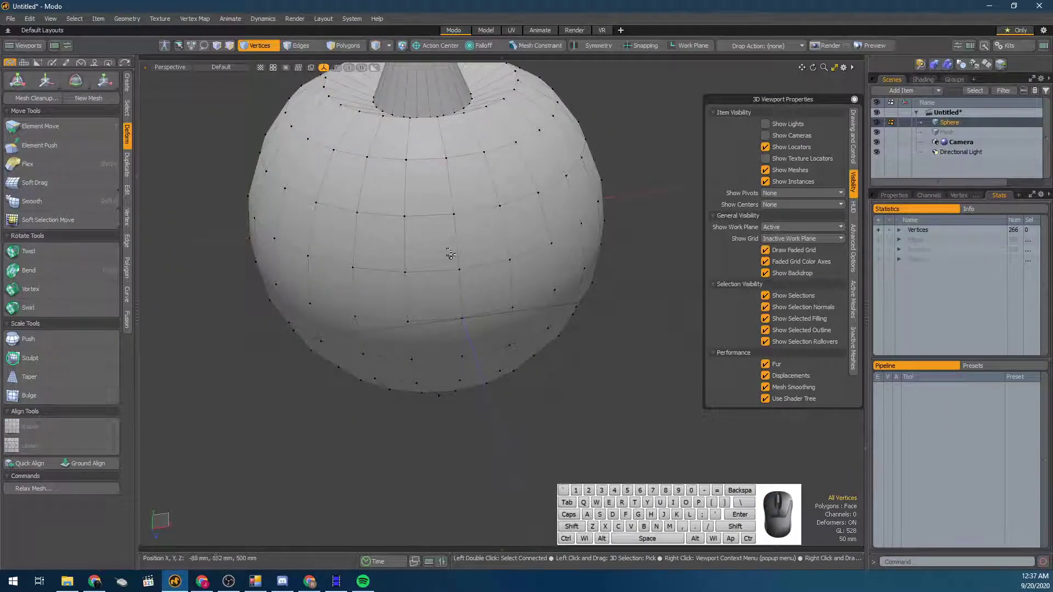
left_click(49, 144)
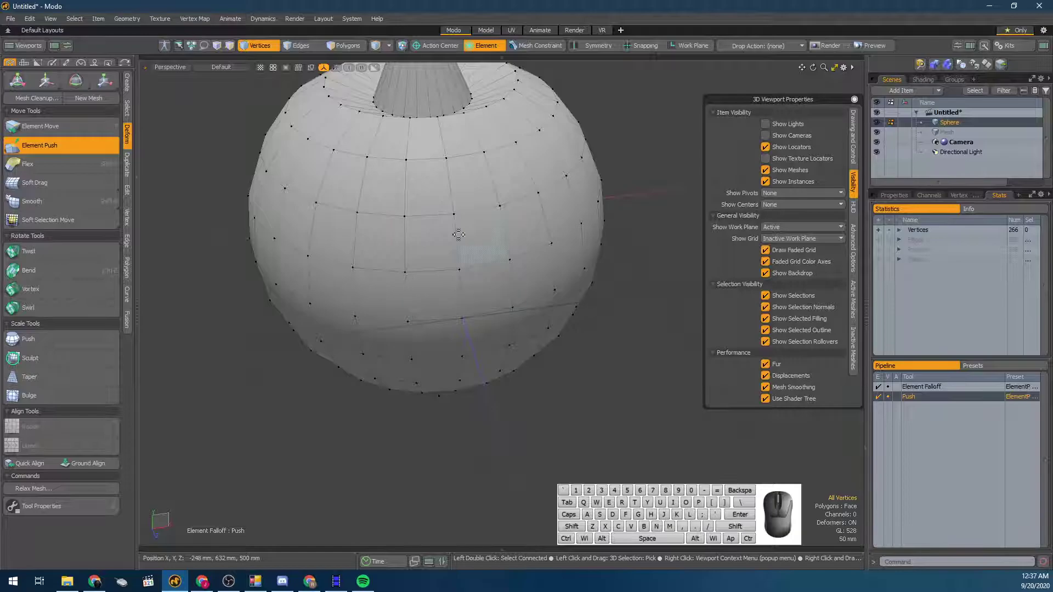
mouse_move(459, 269)
left_mouse_down()
mouse_move(502, 272)
mouse_move(444, 270)
left_mouse_up()
key("space")
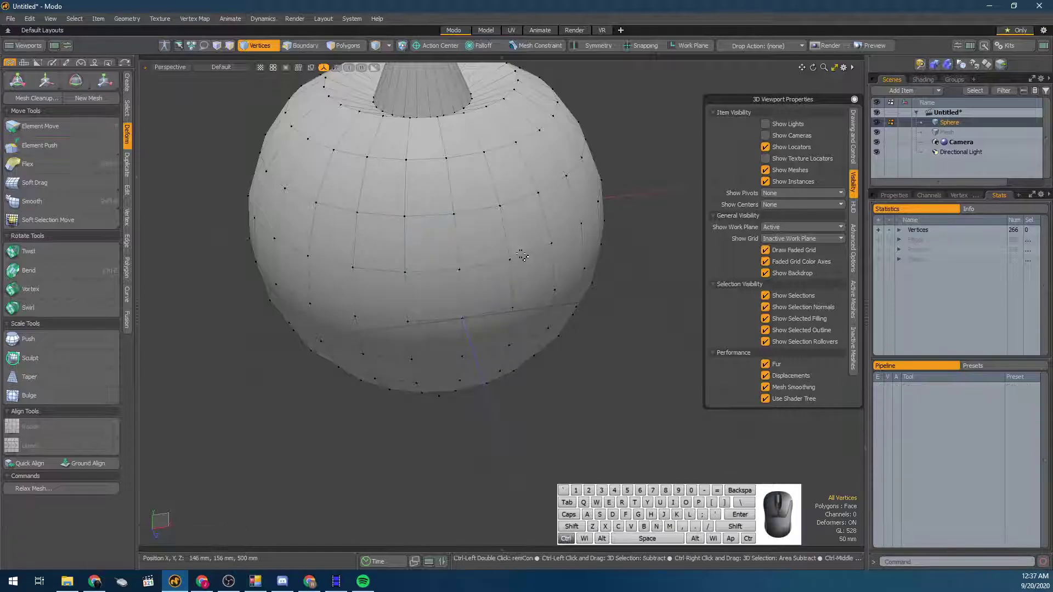
left_click(64, 145)
left_click_drag(531, 232, 545, 244)
key("ctrl+z")
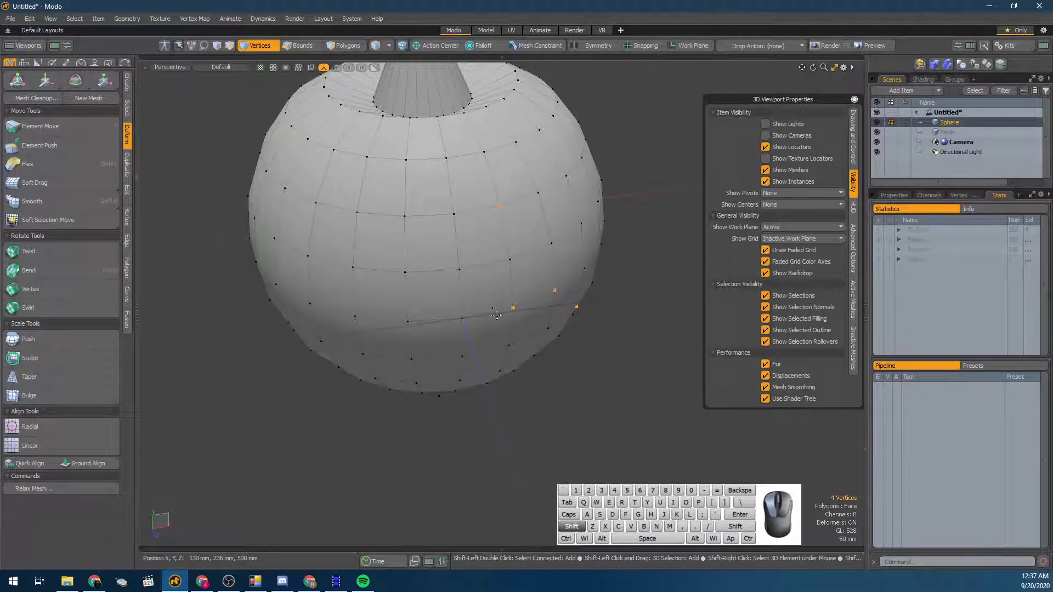
Select a patch of 12 polygons on the sphere's front, try Element Push inside it, undo it and leave the tool
key("4")
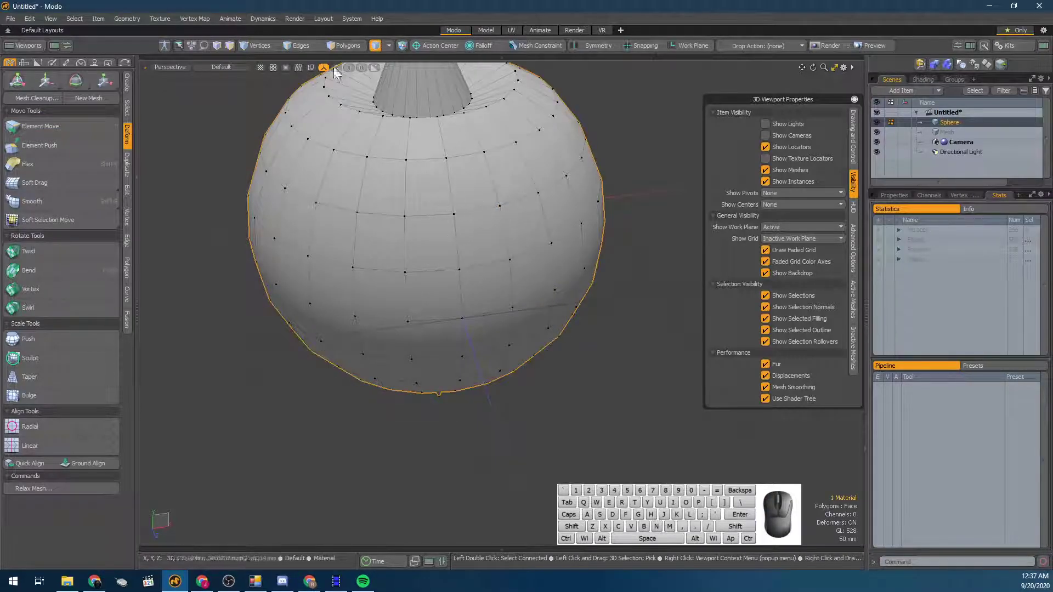
key("5")
key("3")
mouse_move(527, 245)
left_mouse_down()
mouse_move(477, 252)
mouse_move(507, 264)
mouse_move(488, 270)
left_mouse_up()
left_click(40, 145)
left_click_drag(447, 232, 479, 232)
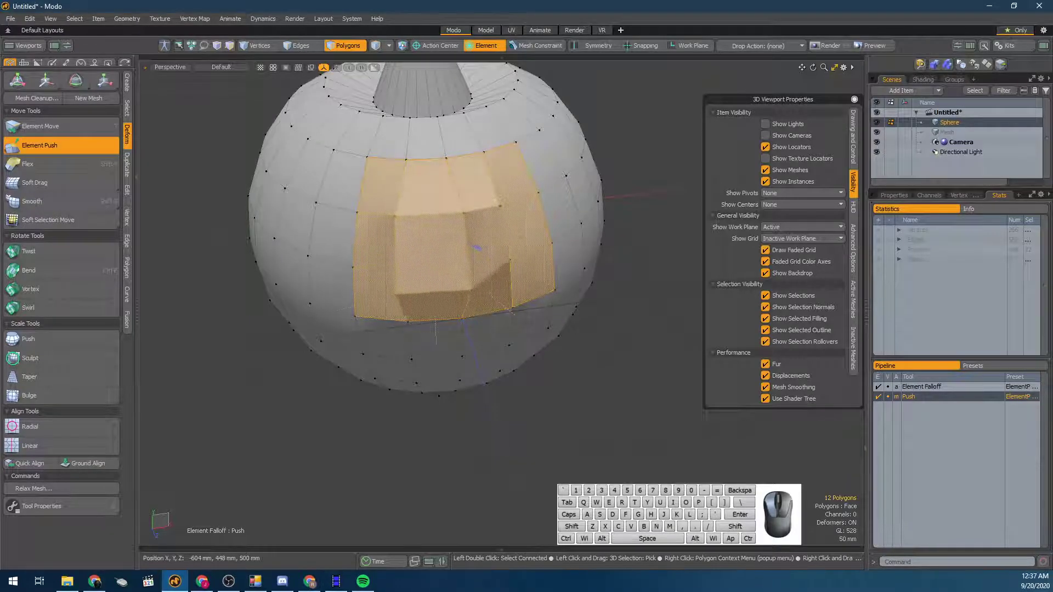
key("ctrl+z")
key("ctrl+z")
mouse_move(322, 219)
left_mouse_down("alt")
mouse_move(428, 212)
mouse_move(409, 189)
mouse_move(480, 177)
left_mouse_up("alt")
key("space")
key("space")
key("space")
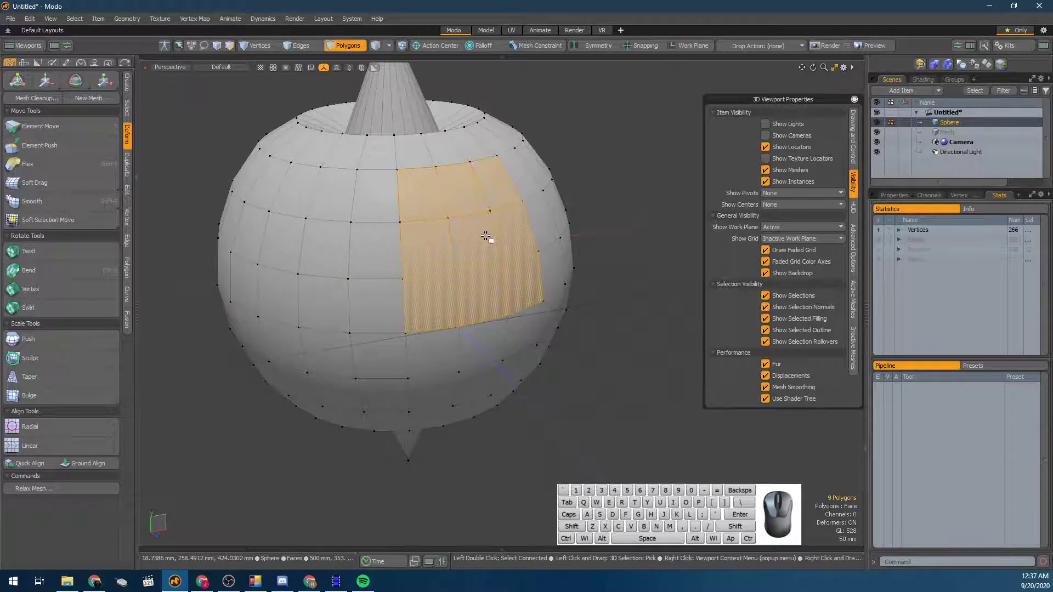
Set the action center to Local and select a three-by-three patch of polygons on the sphere's front
left_click(442, 49)
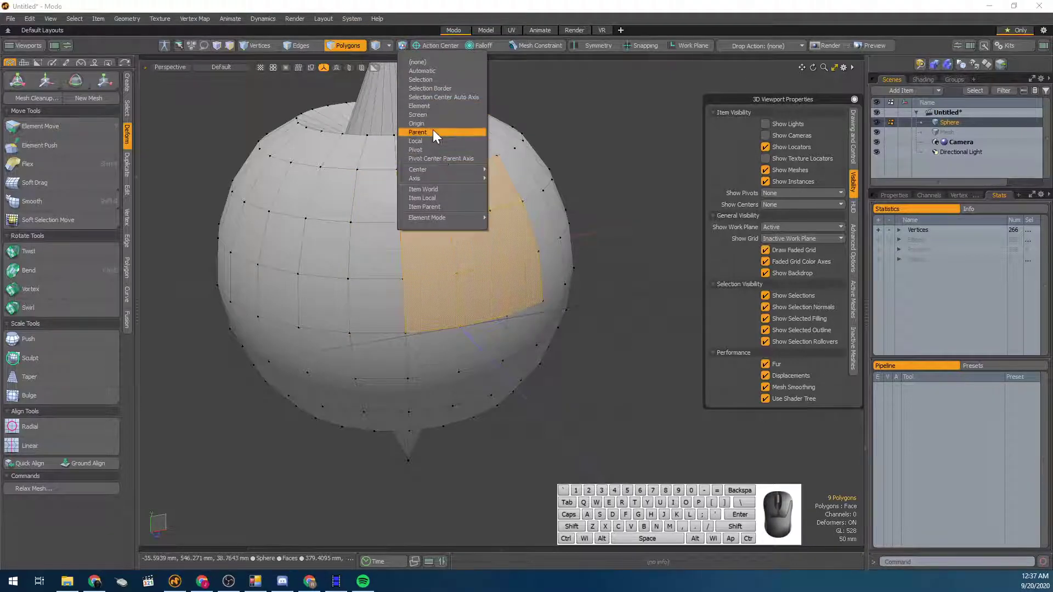
left_click(433, 141)
left_click(478, 243)
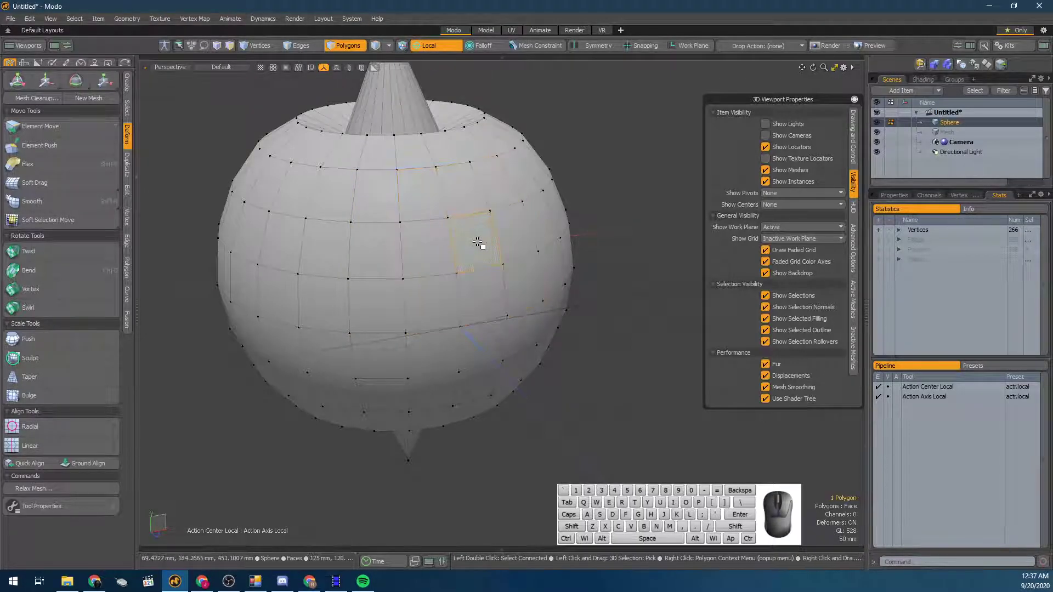
mouse_move(459, 196)
left_mouse_down()
mouse_move(548, 233)
mouse_move(521, 234)
left_mouse_up()
Try moving the nine-polygon patch outward with the Local action center, undo the move and clear the selection
key("w")
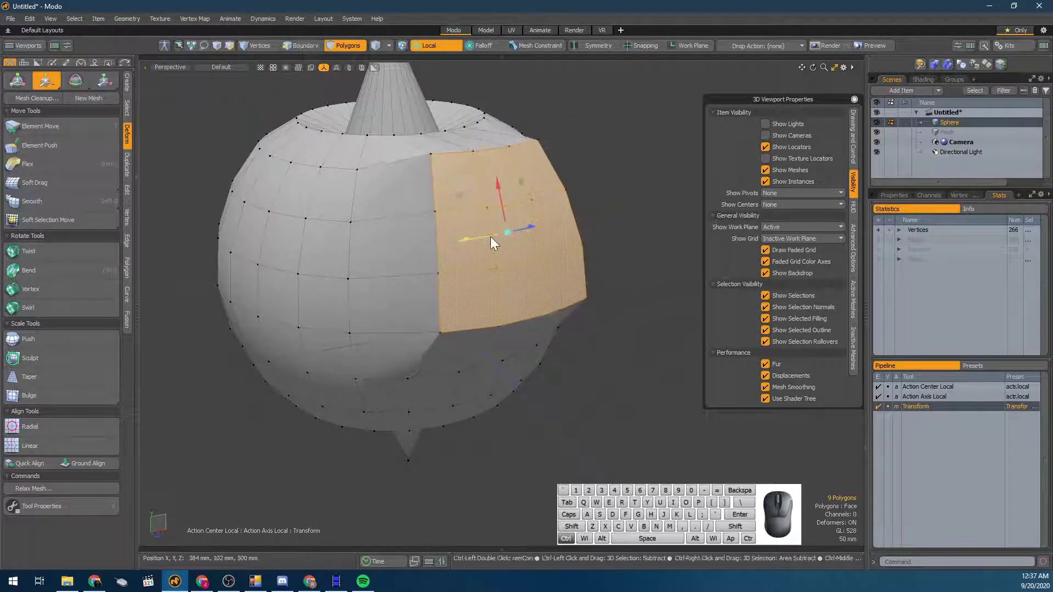
key("ctrl+z")
key("e")
key("w")
key("space")
left_click(645, 229)
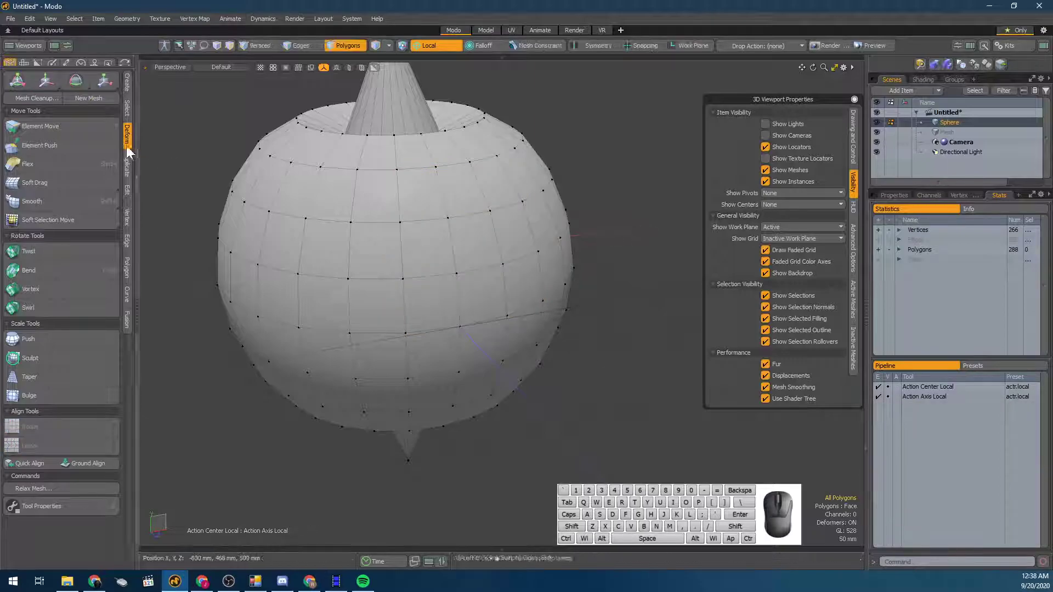
Try Element Push on the sphere's front with the Local action center and no selection, then undo it
left_click(73, 146)
left_click_drag(408, 266, 419, 268)
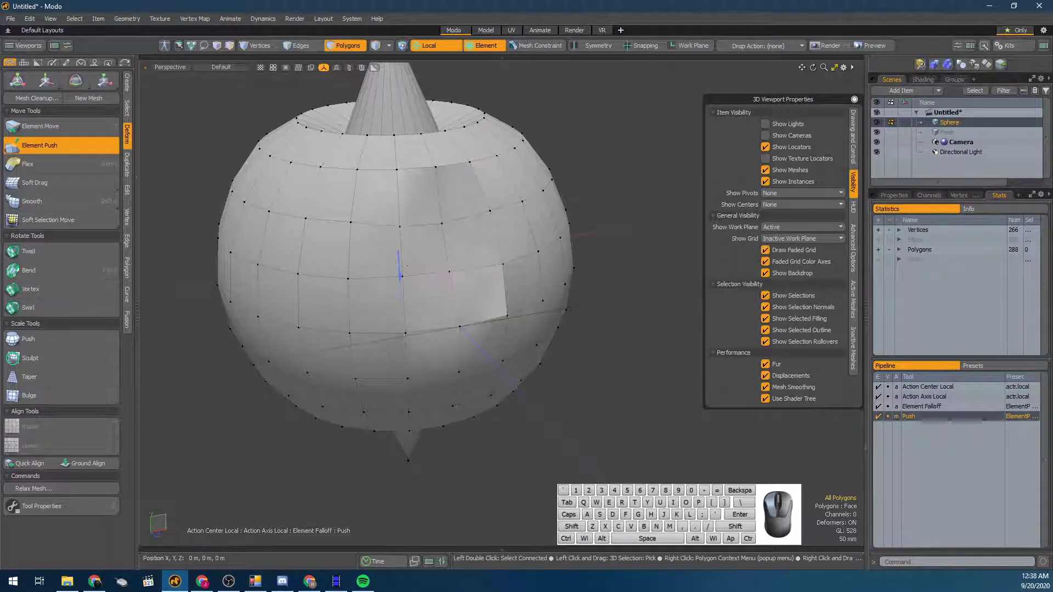
key("ctrl+z")
key("space")
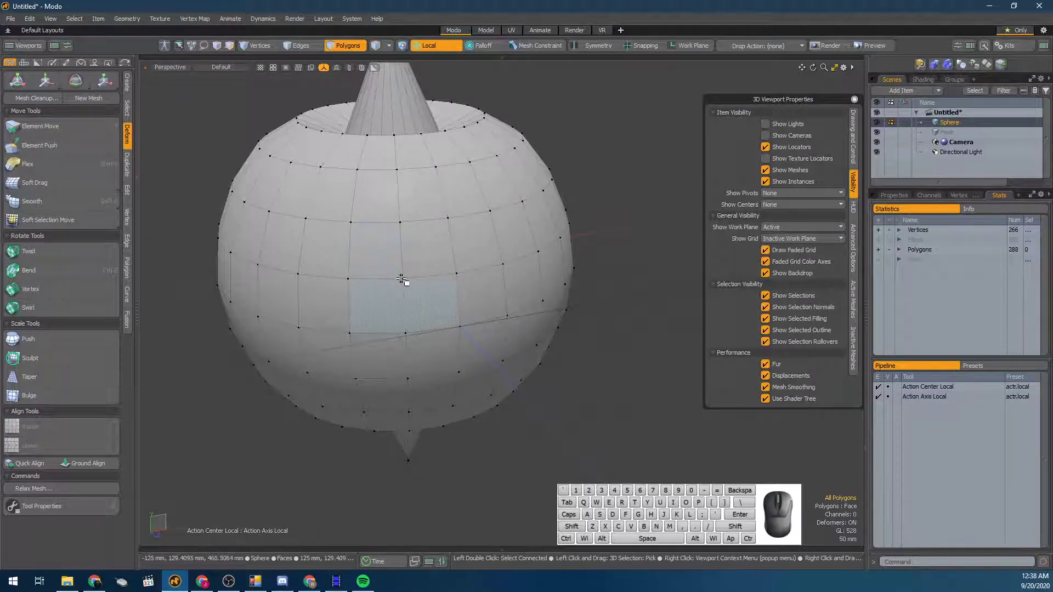
Switch to item mode, try Element Push on the whole sphere, then undo it and leave the tool
left_click_drag(402, 279, 376, 306, "alt")
key("5")
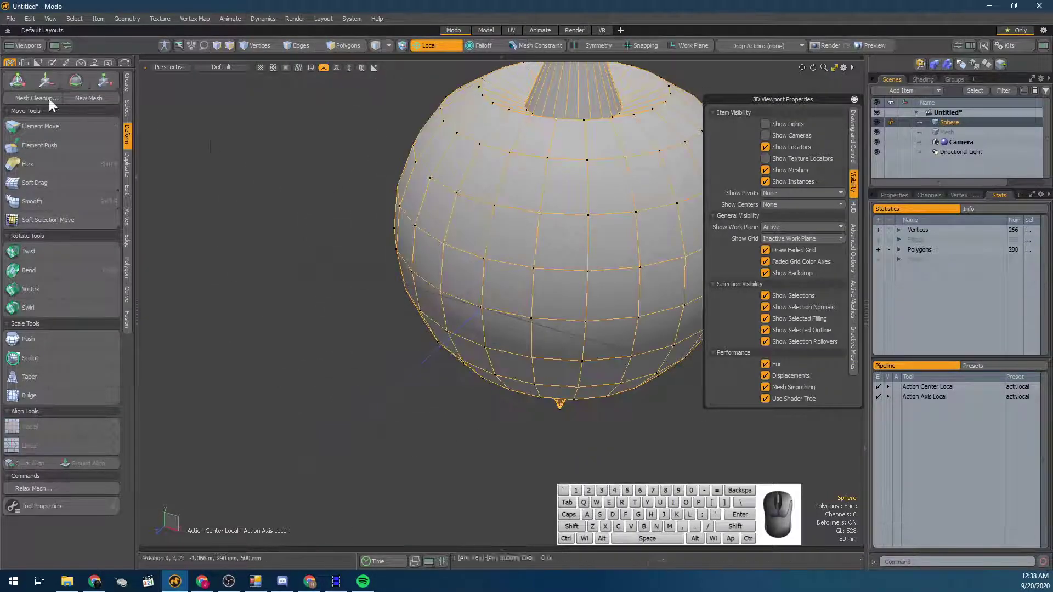
left_click(58, 145)
left_click_drag(484, 260, 507, 259)
key("ctrl+z")
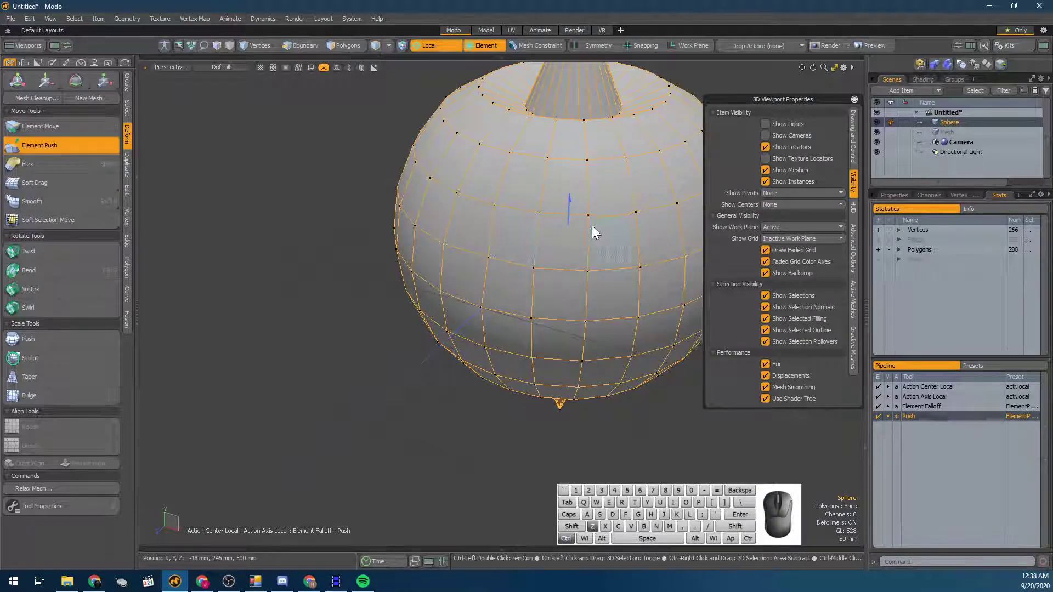
key("space")
left_click(107, 146)
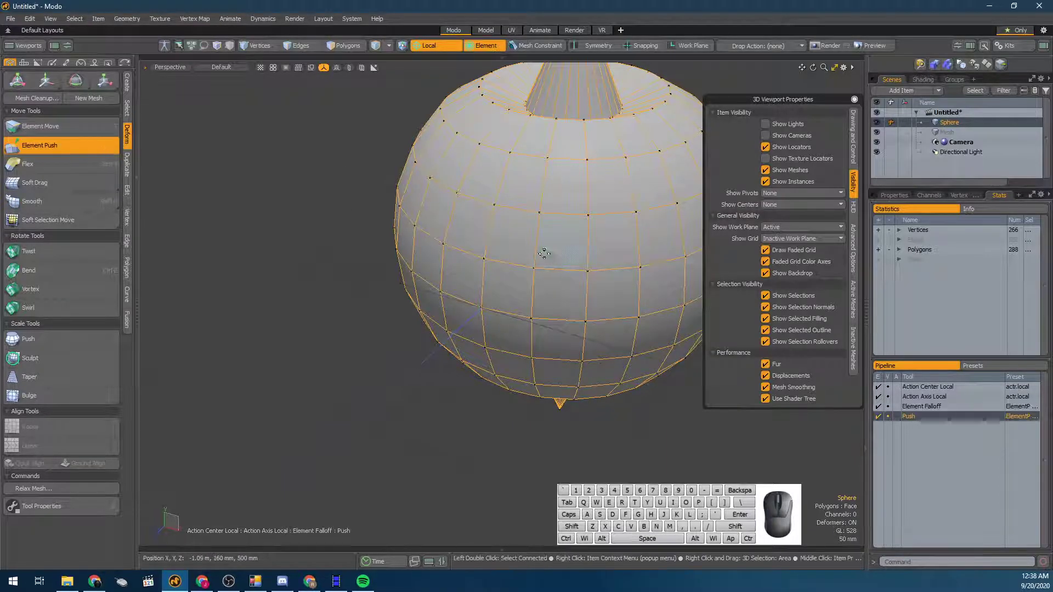
key("space")
Select a single polygon on the sphere's front, try Element Push on it and leave the tool
key("3")
left_click(561, 247)
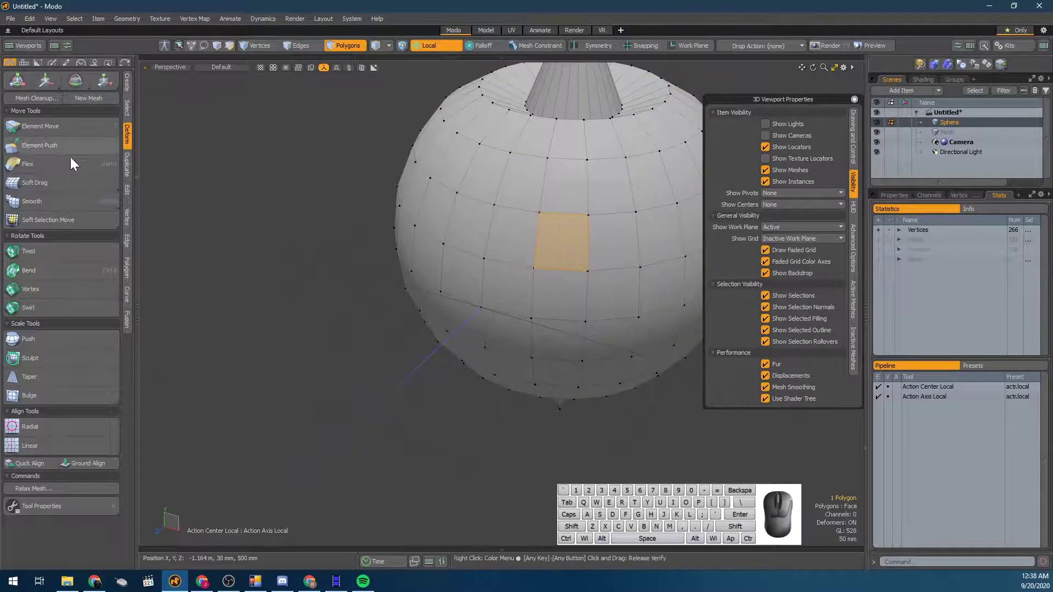
left_click(33, 147)
mouse_move(560, 247)
left_mouse_down()
mouse_move(551, 244)
mouse_move(562, 249)
left_mouse_up()
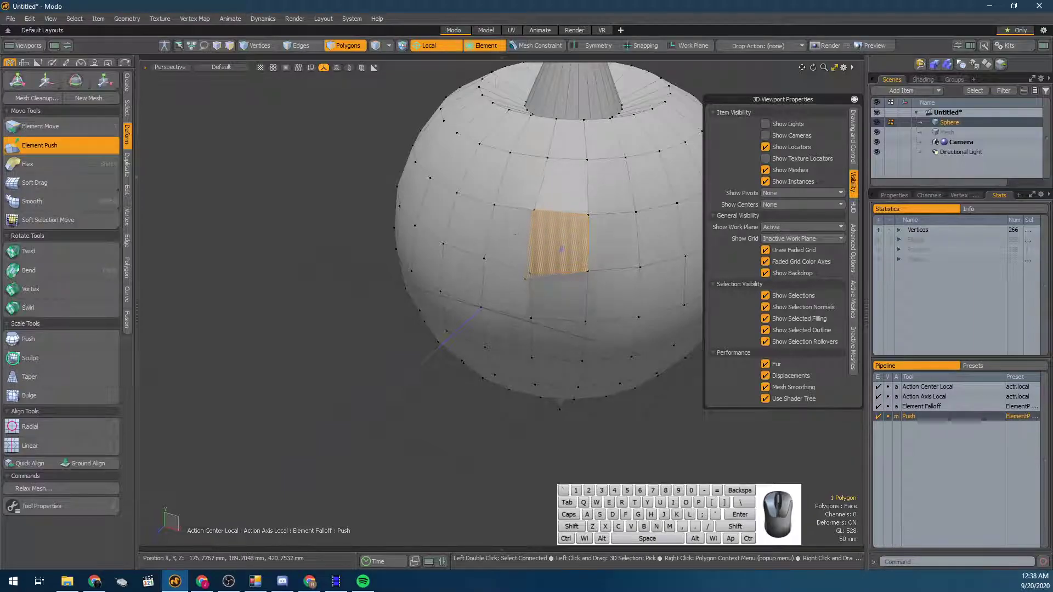
key("space")
Switch to item mode, try the Push tool on the whole sphere and leave the tool
scroll(547, 303, "down", 3)
key("5")
left_click_drag(548, 303, 517, 252, "alt")
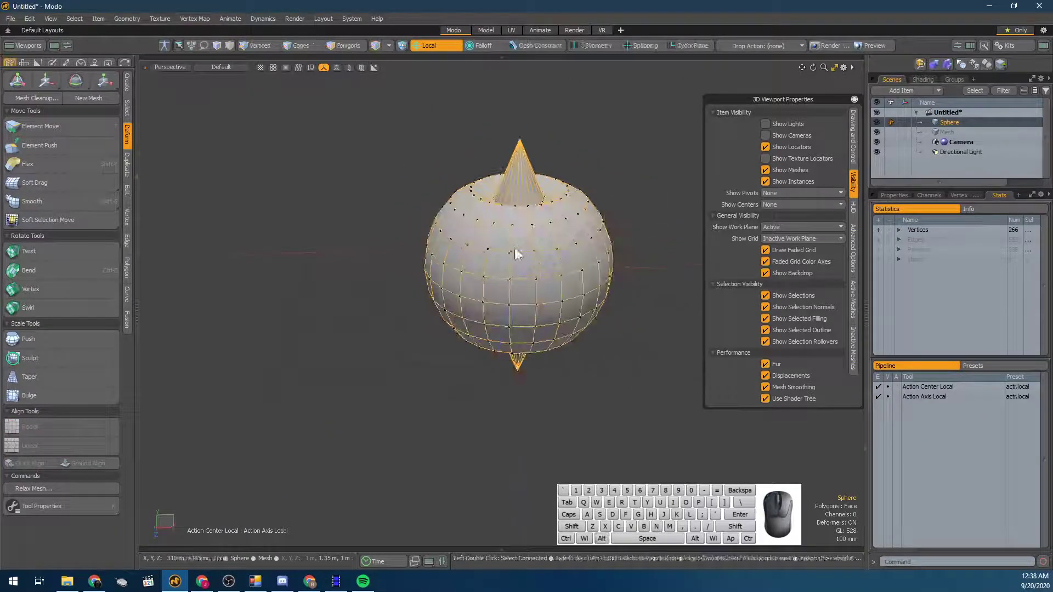
left_click(54, 342)
left_click_drag(351, 315, 401, 313)
key("space")
left_click_drag(463, 301, 341, 260, "alt")
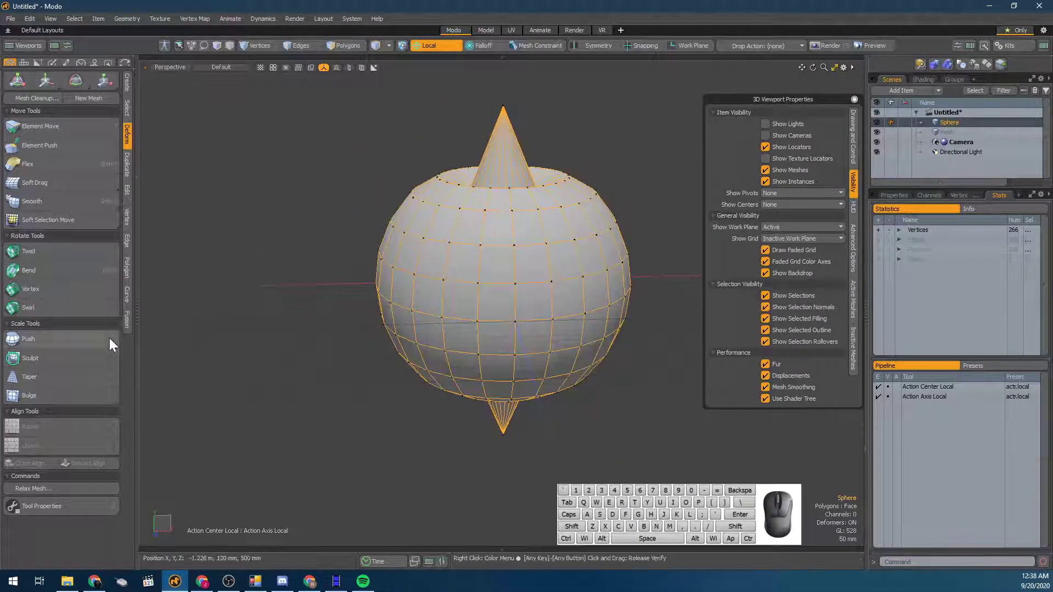
In polygon mode, select the full horizontal polygon loop around the sphere's middle
key("3")
left_click_drag(483, 290, 638, 292)
left_click_drag(483, 299, 526, 298)
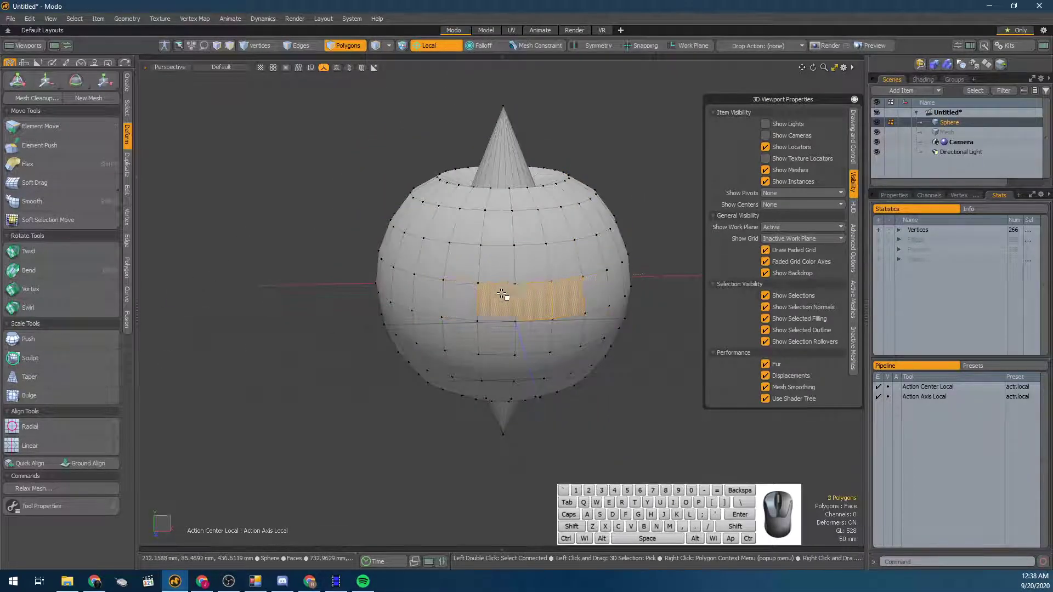
key("l")
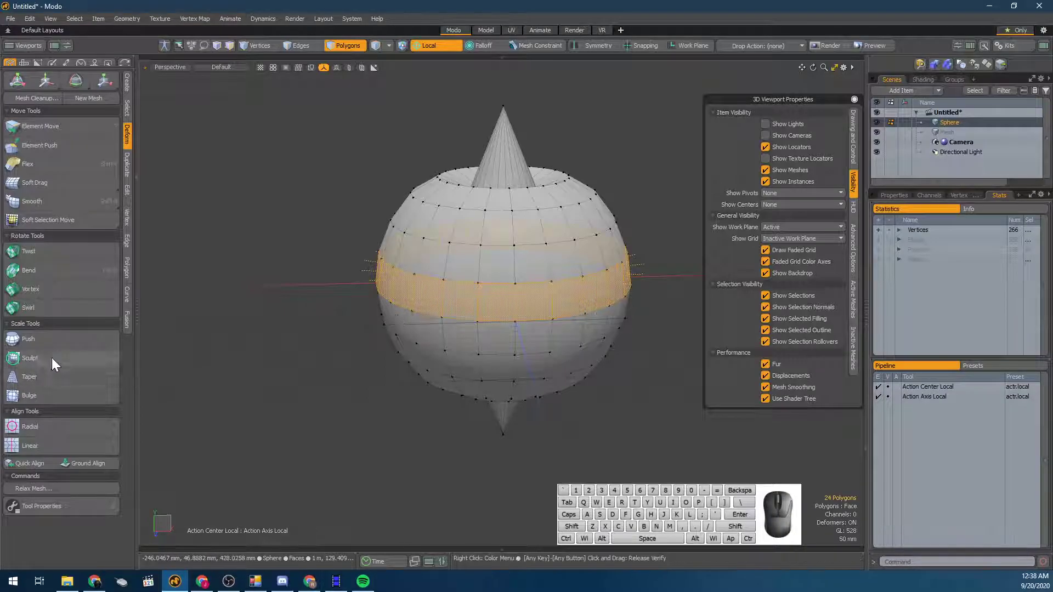
Try pushing the selected polygon loop outward with the Push tool and undo it
left_click(30, 339)
mouse_move(504, 215)
left_mouse_down()
mouse_move(504, 244)
mouse_move(504, 203)
left_mouse_up()
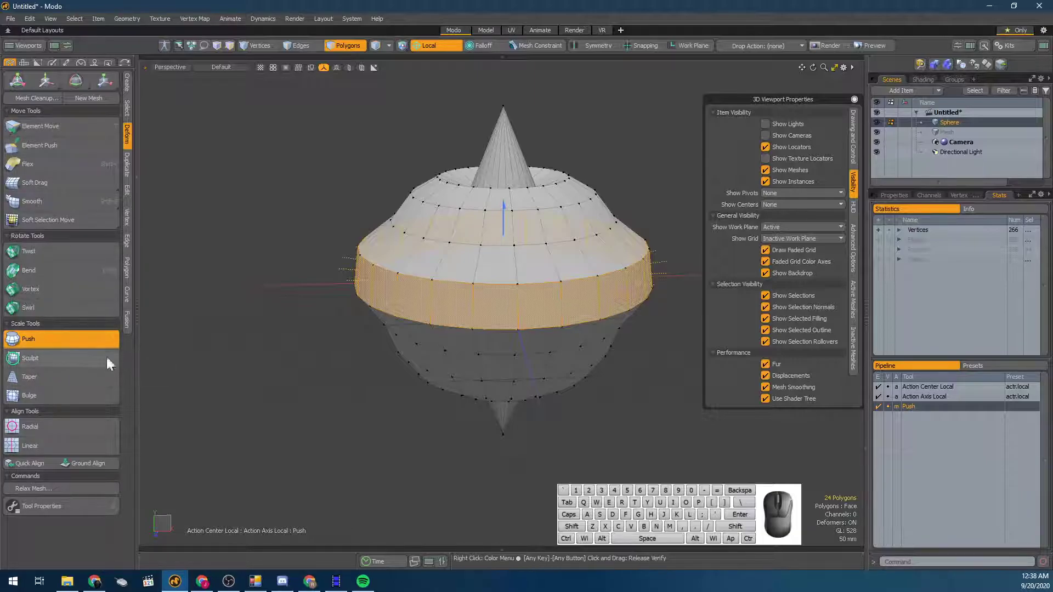
key("ctrl+z")
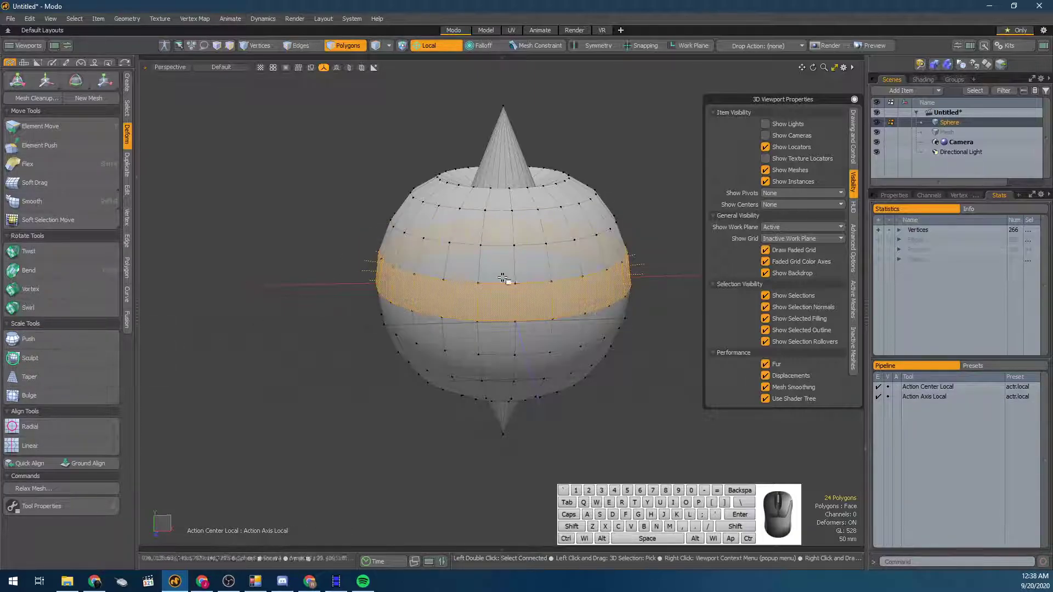
Switch to edge mode, try Push on the selected horizontal edge loop and undo the push
key("2")
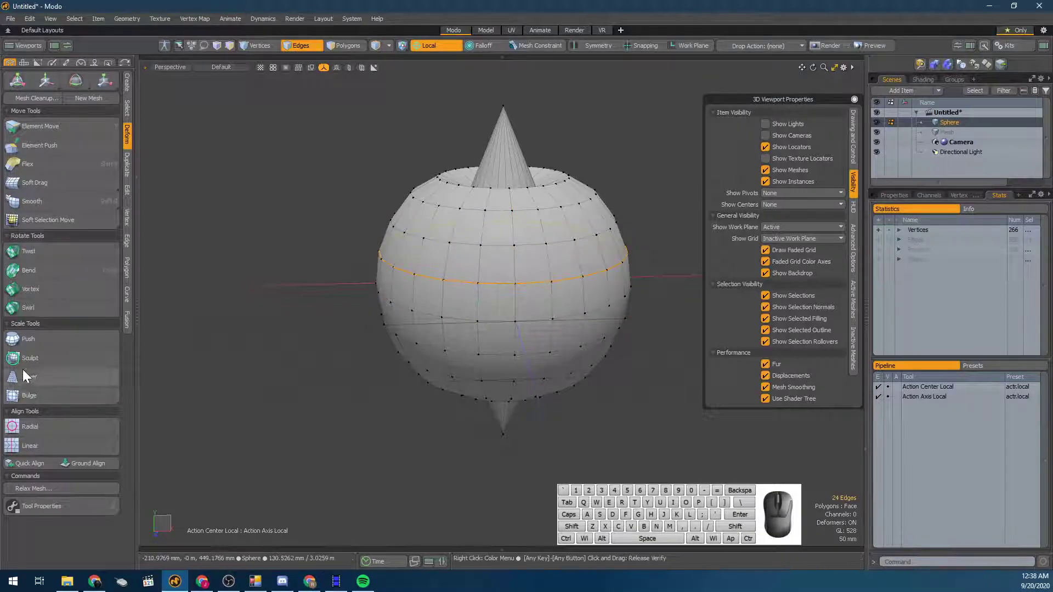
left_click(29, 339)
left_click_drag(504, 222, 504, 192)
left_click_drag(378, 307, 329, 307)
key("ctrl+z")
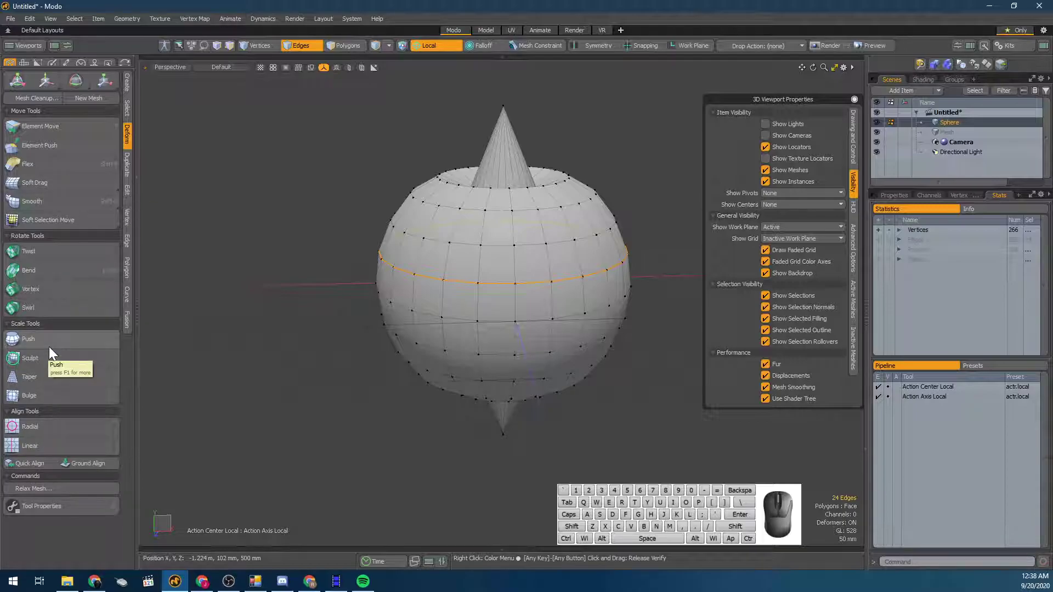
Return to polygon mode and clear the selection on the sphere
key("3")
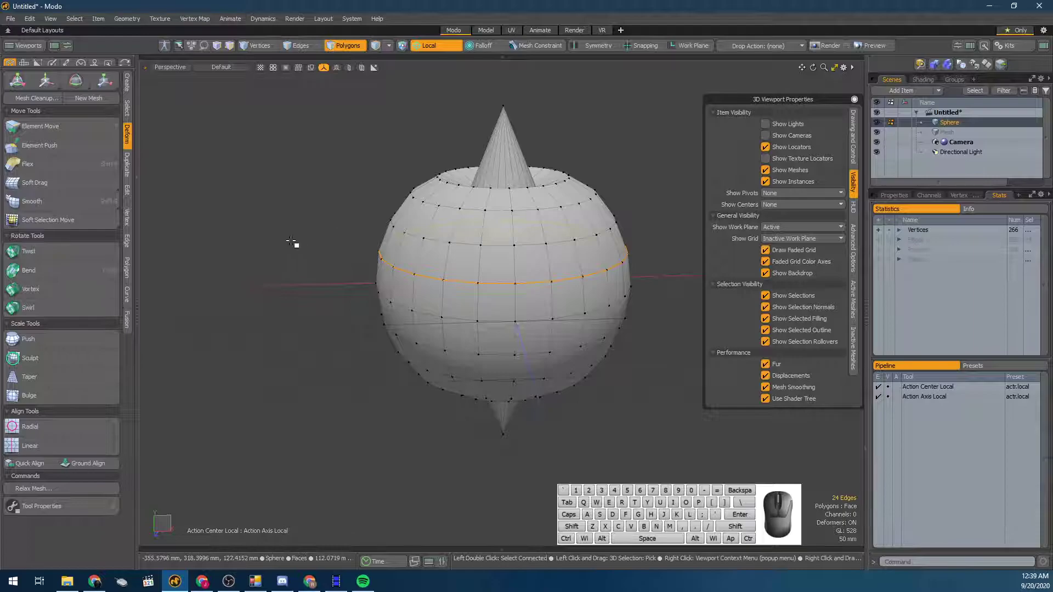
left_click_drag(270, 321, 284, 341, "alt")
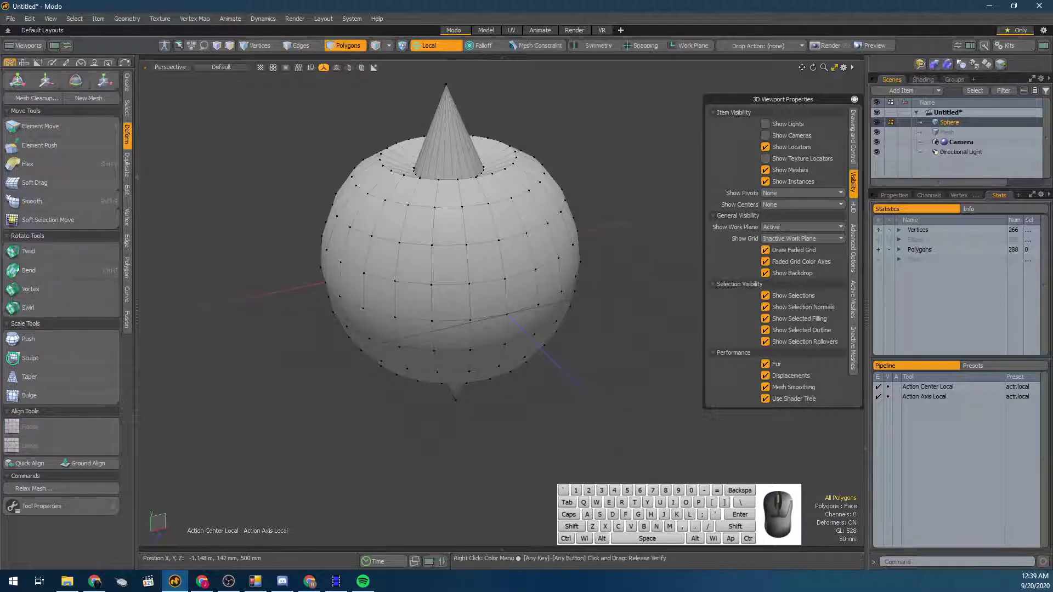
left_click_drag(275, 273, 347, 235, "alt")
left_click_drag(204, 203, 222, 296, "alt")
left_click(65, 159, "alt")
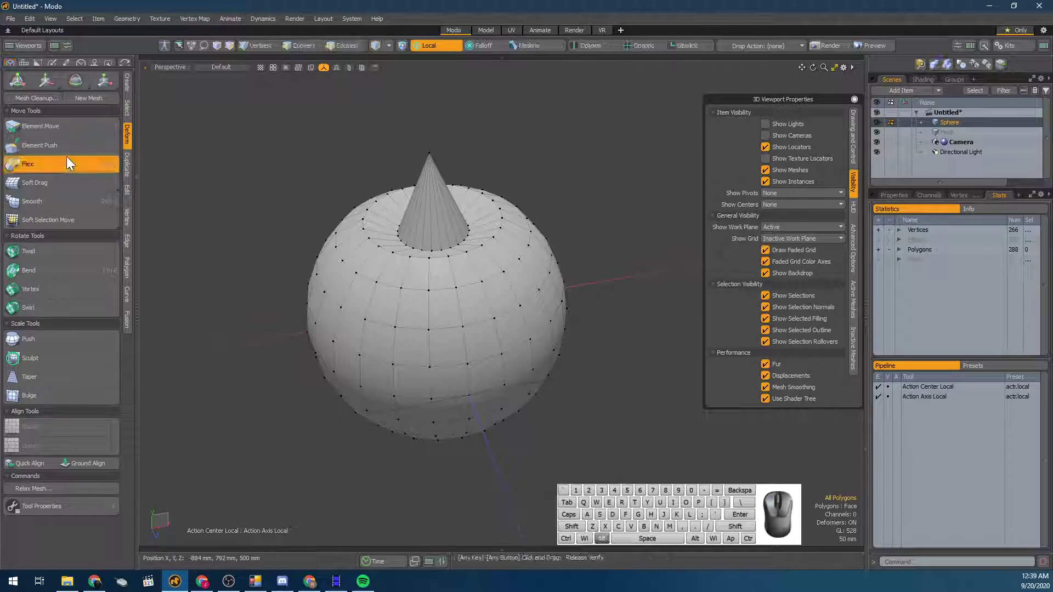
left_click_drag(164, 296, 195, 235, "alt")
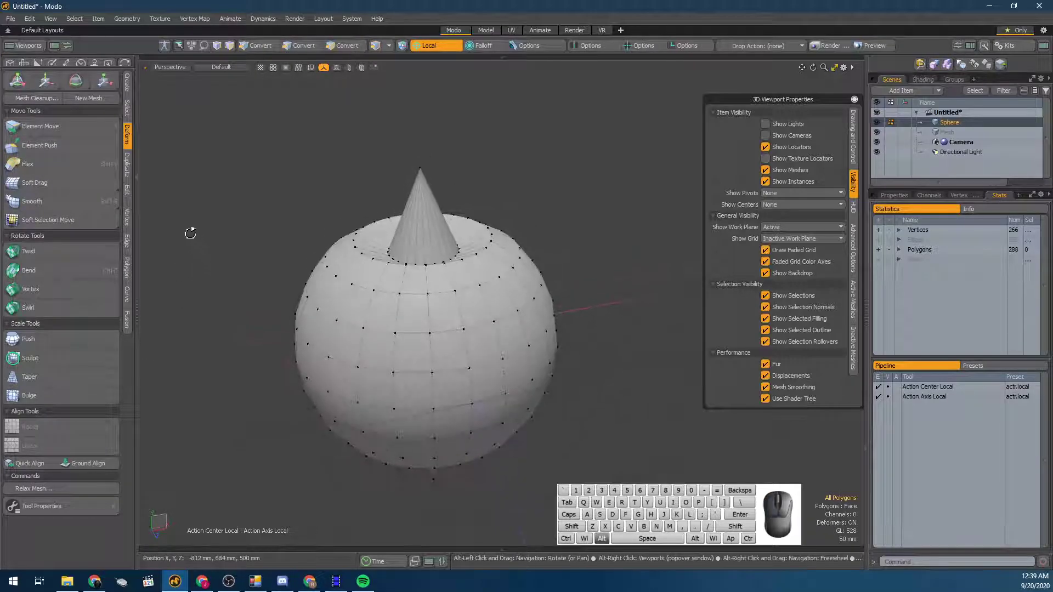
Look through the Smooth tool's variants, activate Jitter and leave the tool without applying it
left_click(63, 176)
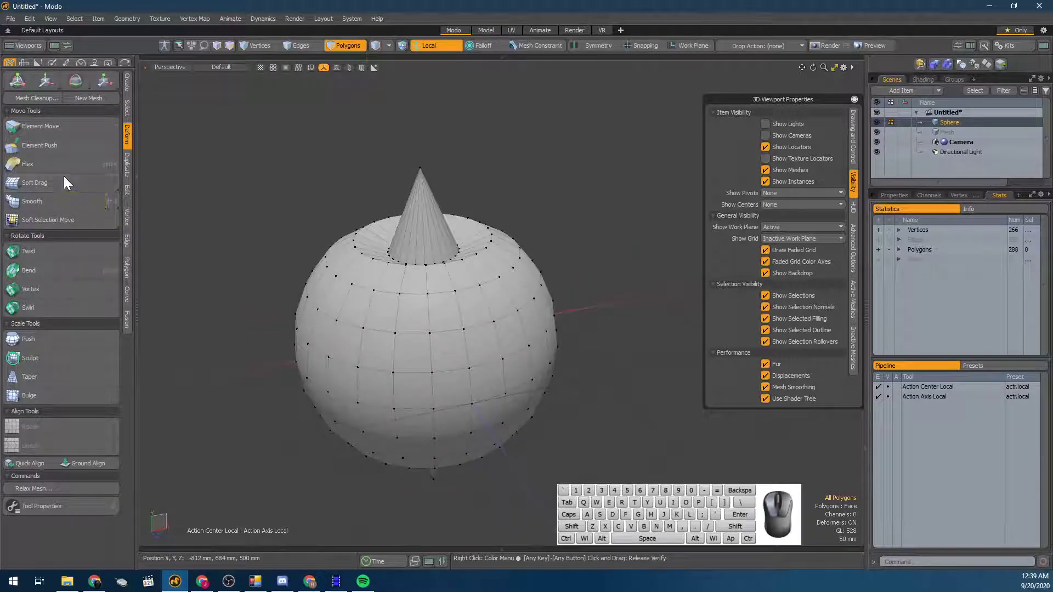
left_click(58, 205)
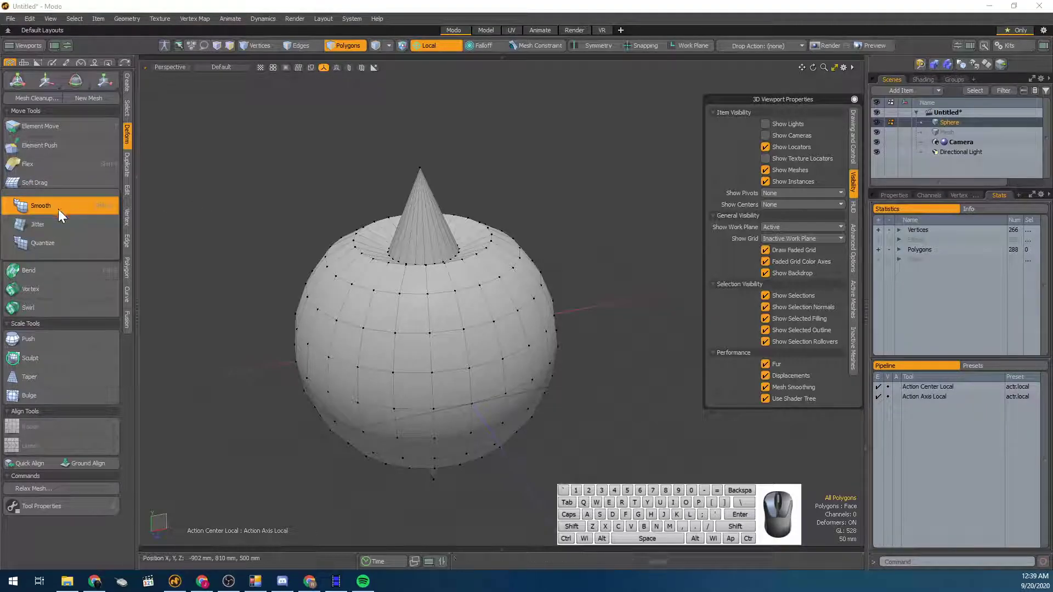
left_click(58, 205)
left_click(87, 186)
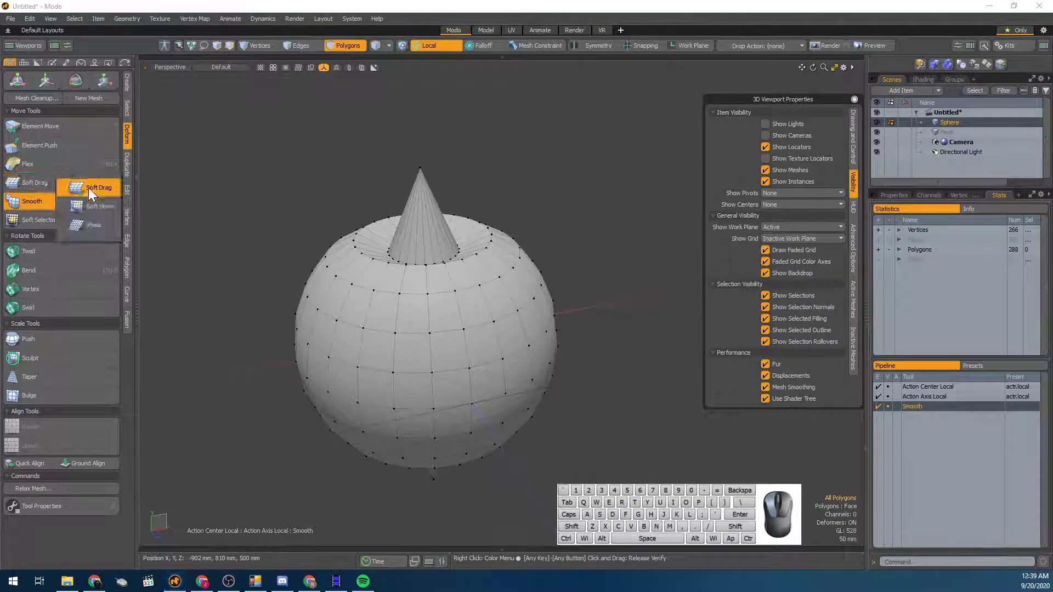
left_click(34, 205)
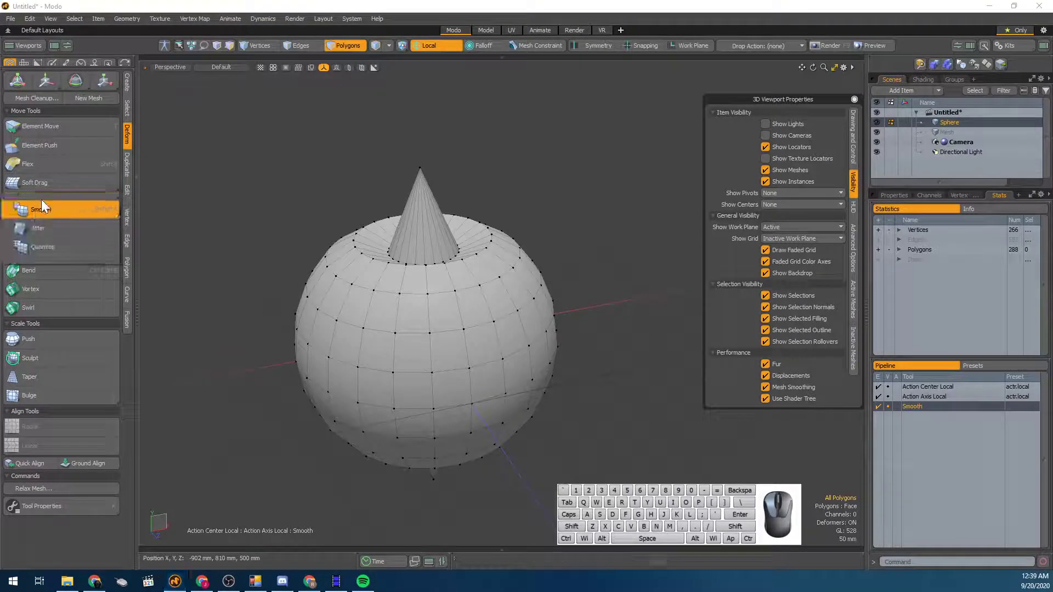
left_click(72, 198)
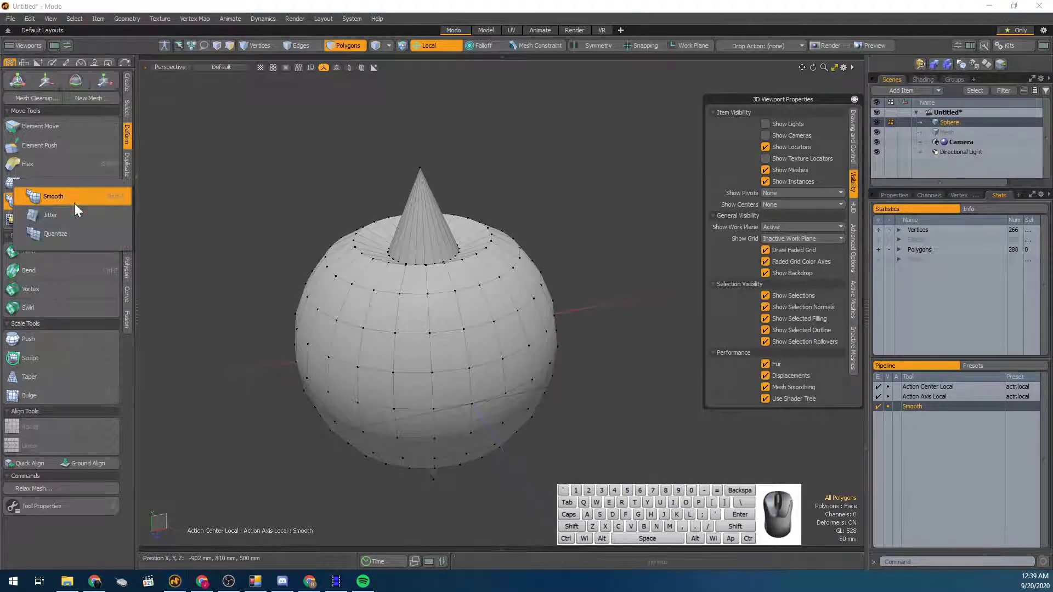
left_click(70, 221)
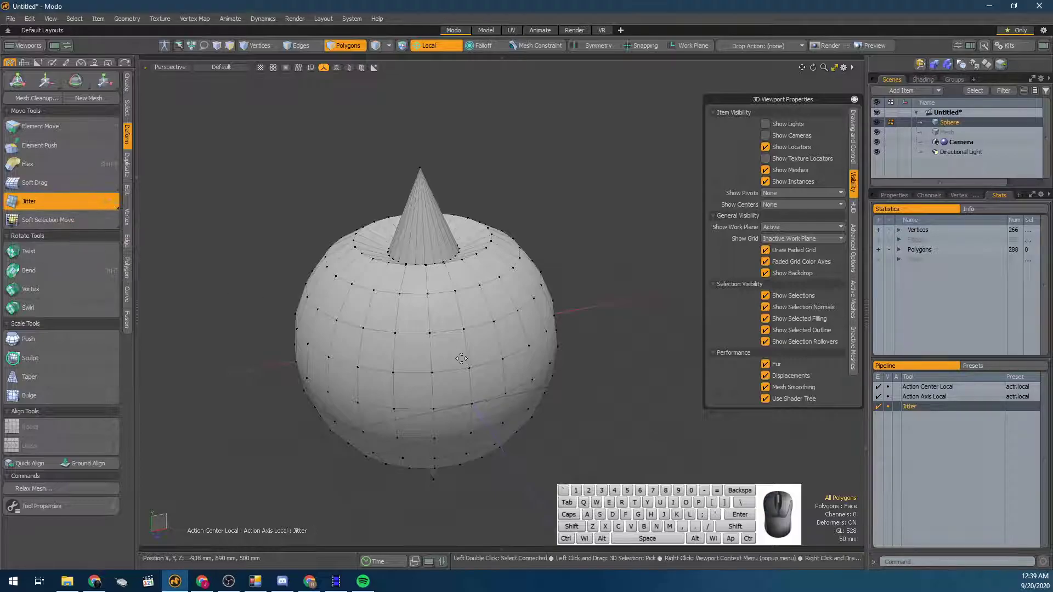
key("space")
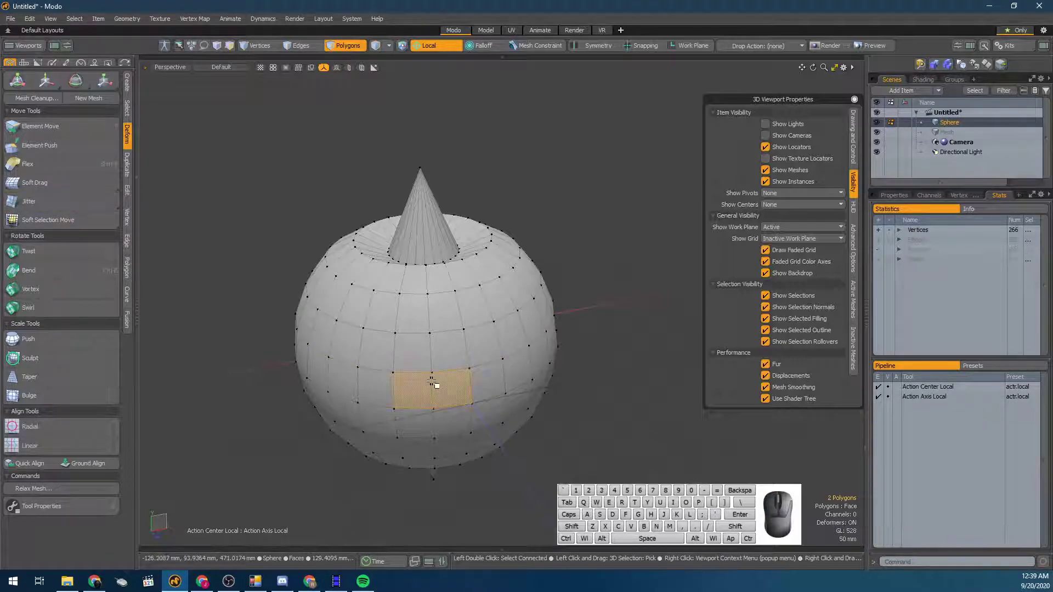
Select all connected polygons of the sphere and turn off the display of selection normals
double_click(436, 377)
left_click_drag(446, 381, 494, 391, "alt")
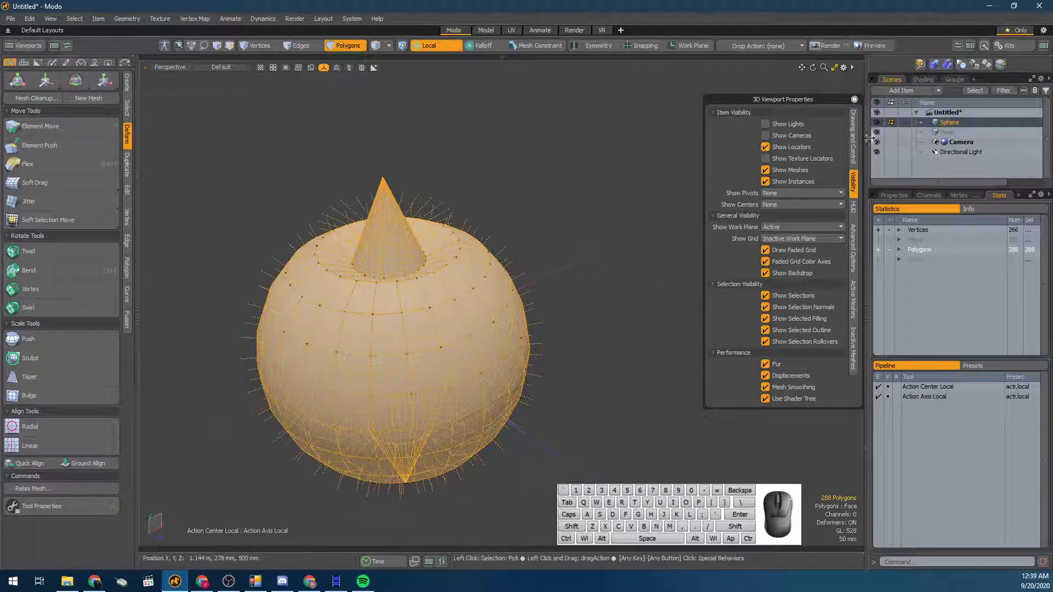
left_click(766, 307)
key("space")
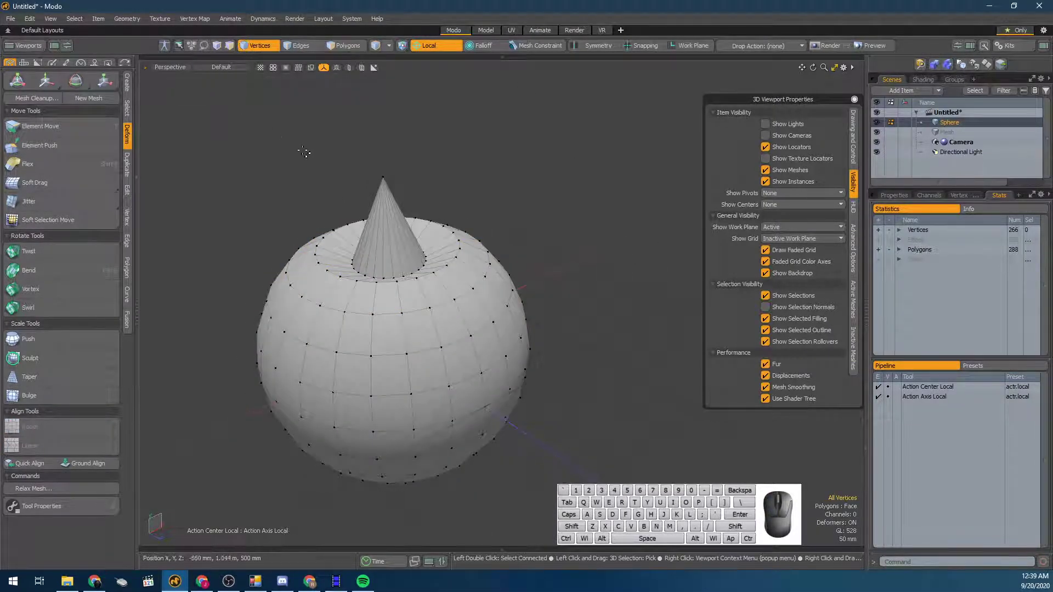
Add a second sphere as its own item and move it about 2.22 m along Z
key("ctrl+space")
left_click(161, 102, "shift")
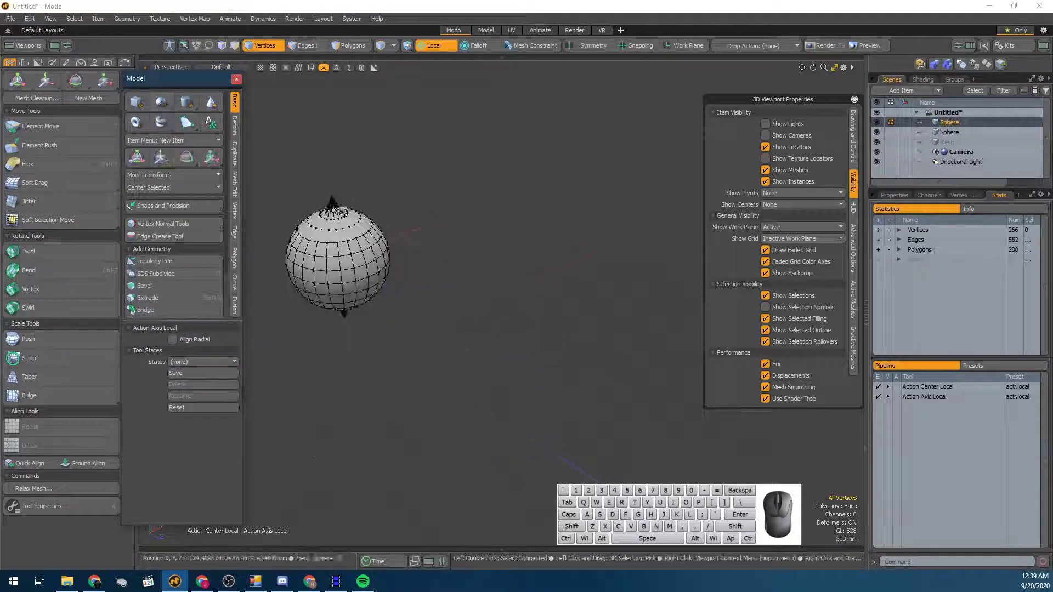
key("w")
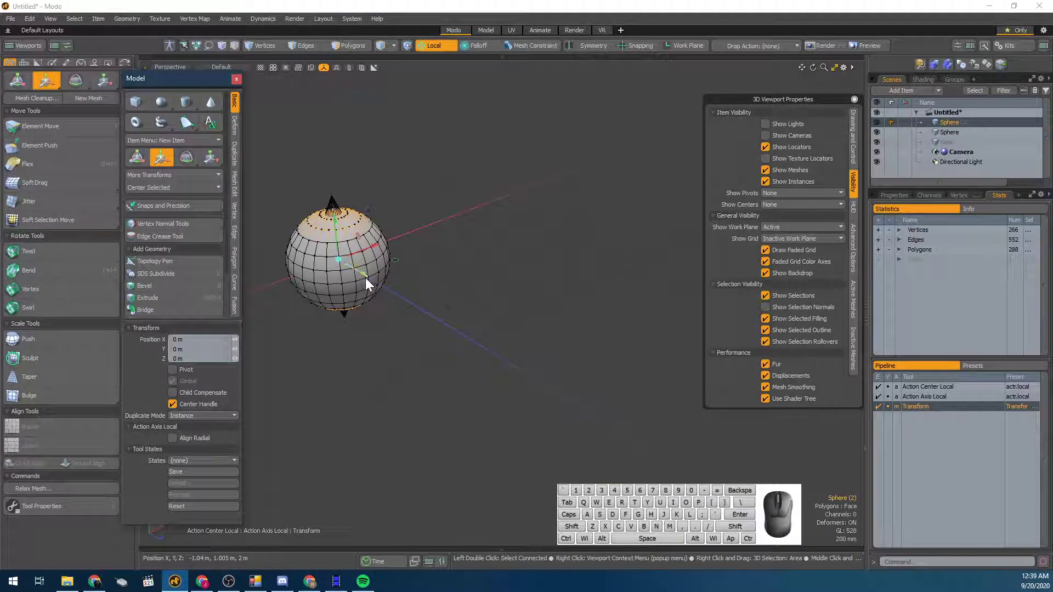
left_click_drag(366, 274, 520, 368)
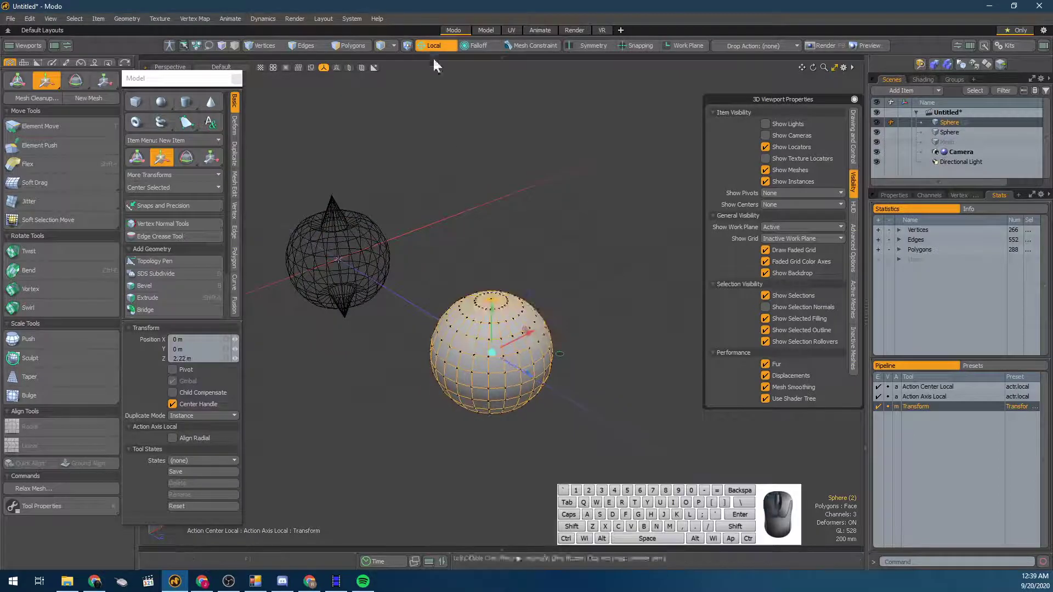
Remove the Local action center and switch to vertex mode for the new sphere
left_click(439, 46)
left_click(431, 65)
left_click_drag(435, 83, 493, 117, "alt")
key("1")
left_click_drag(483, 179, 453, 263, "alt")
Select four horizontal edge loops on the new sphere, convert them to a vertex selection and close the Model palette
double_click(481, 245)
key("2")
double_click(460, 263)
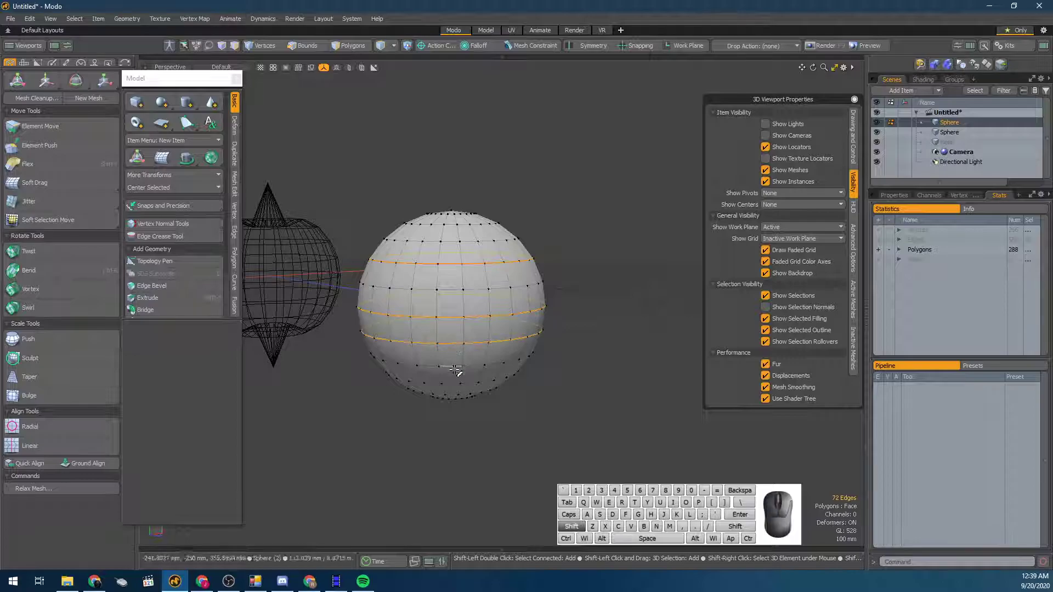
key("1")
left_click_drag(462, 371, 421, 232, "alt")
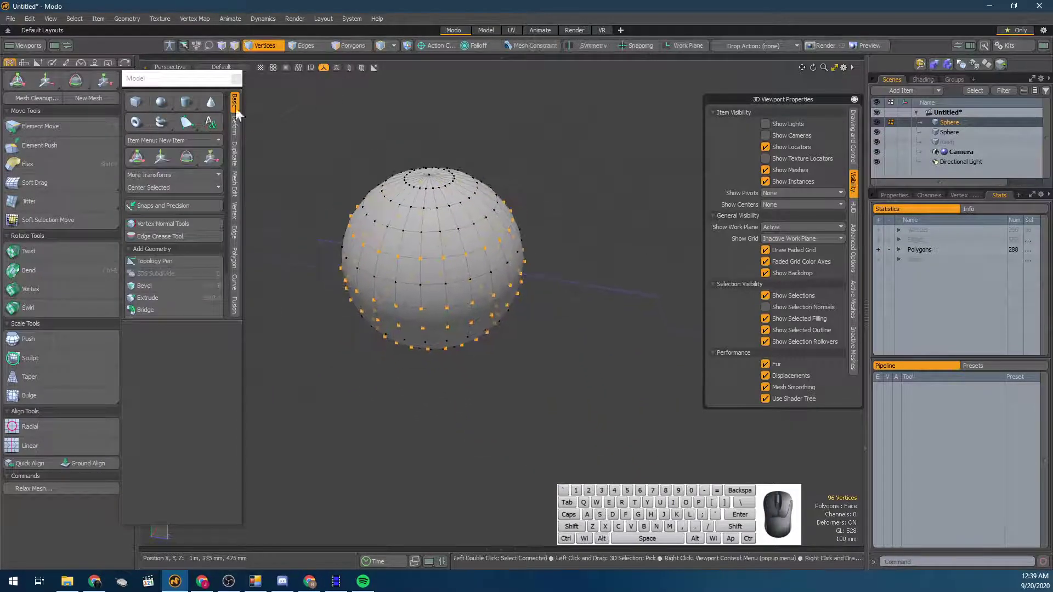
left_click(237, 78)
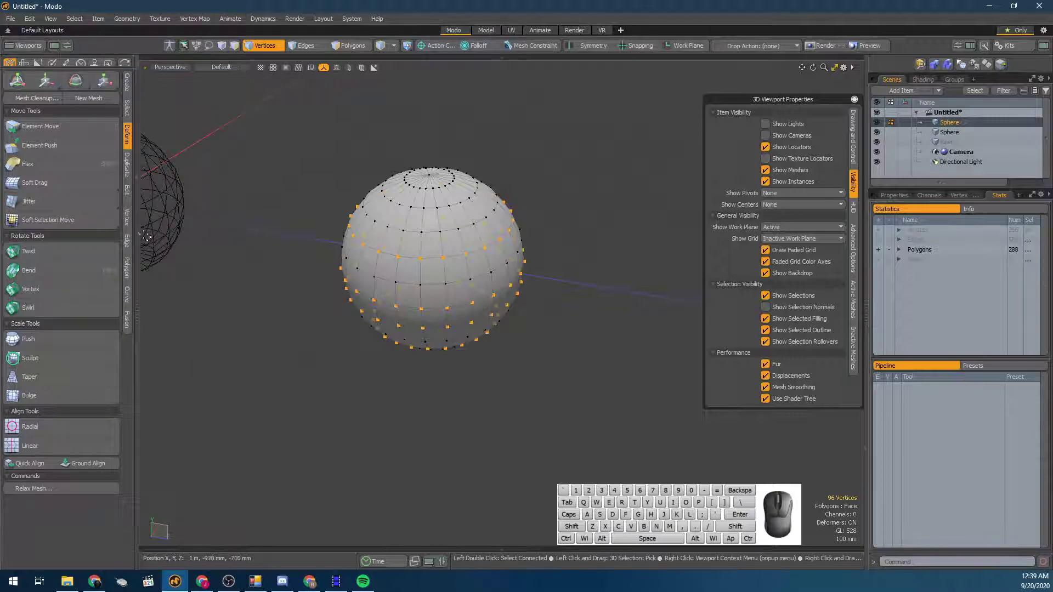
Activate the Jitter tool for the selected vertices of the new sphere
left_click(44, 199)
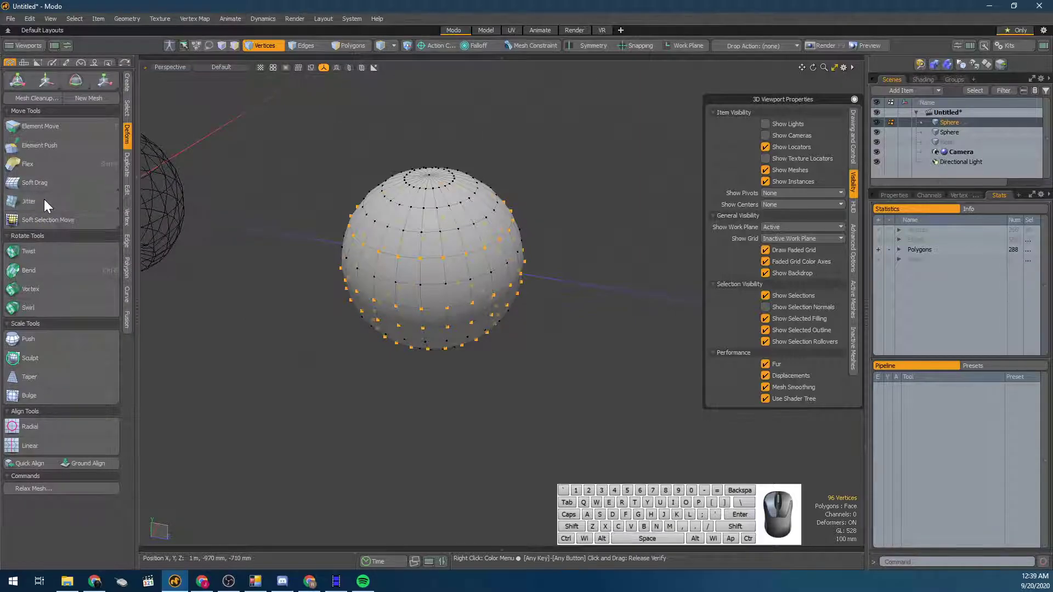
left_click(81, 200)
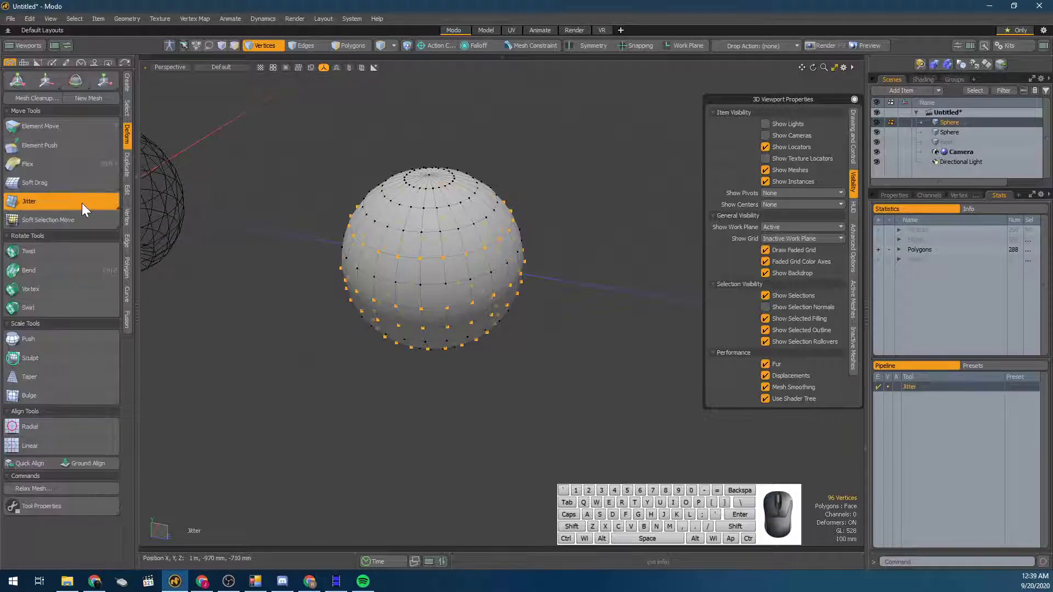
scroll(397, 241, "up", 3)
middle_click_drag(417, 279, 343, 244)
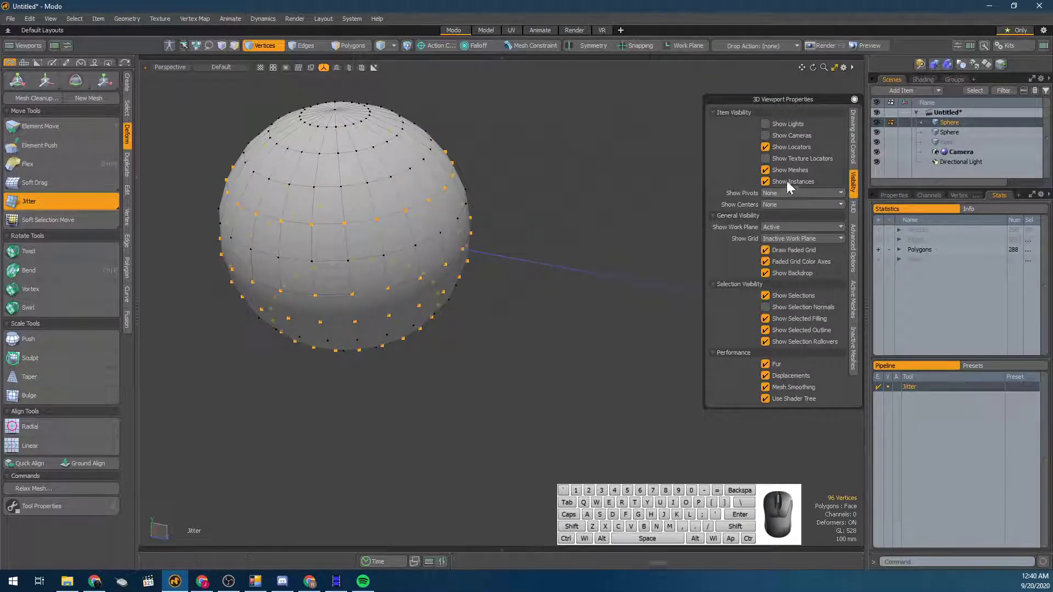
Close the 3D viewport properties and open the Jitter tool's properties as a floating palette
left_click(854, 99)
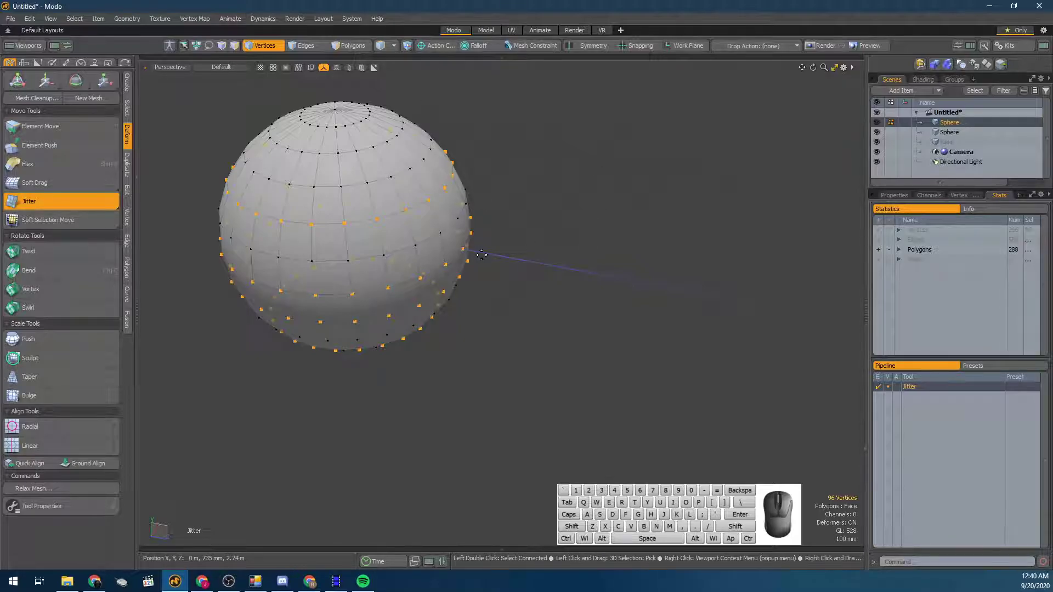
left_click(88, 502)
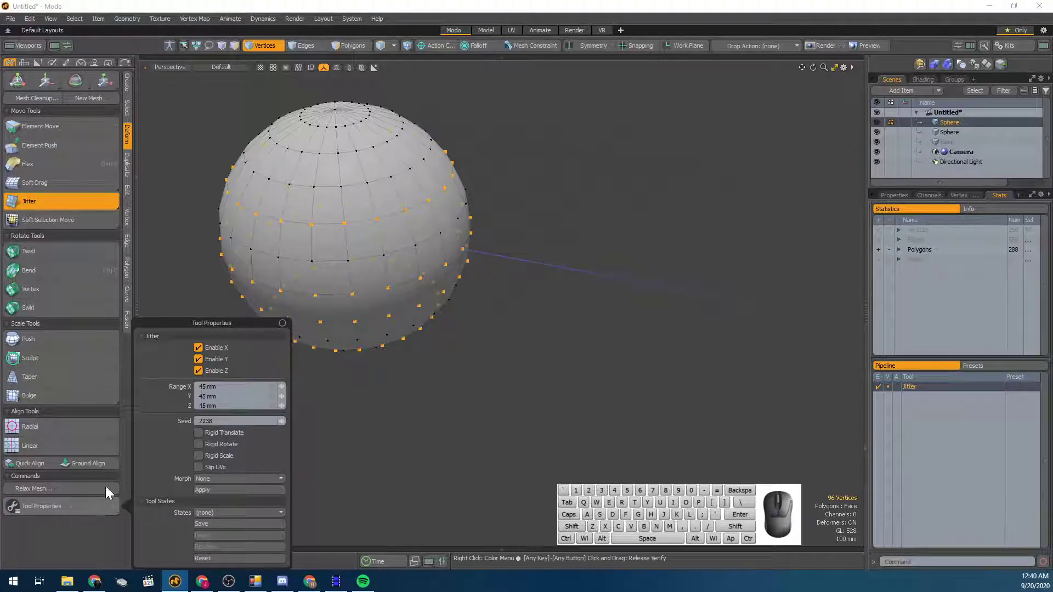
left_click_drag(201, 329, 172, 232)
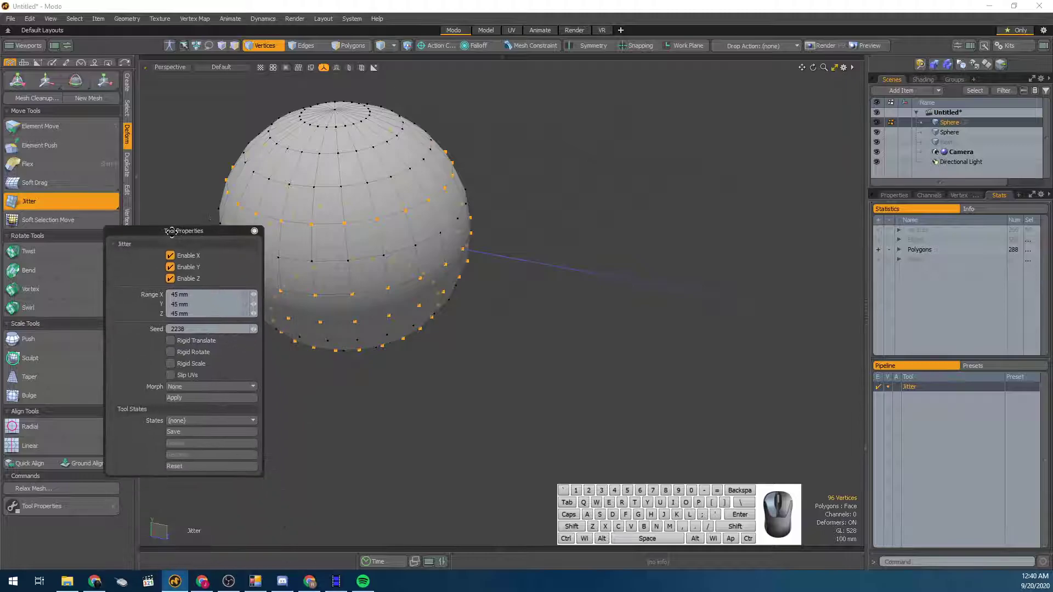
Jitter the selected vertices of the sphere with seed 2083 and set the Y range to 0 m
left_click(569, 296)
left_click_drag(569, 296, 544, 298)
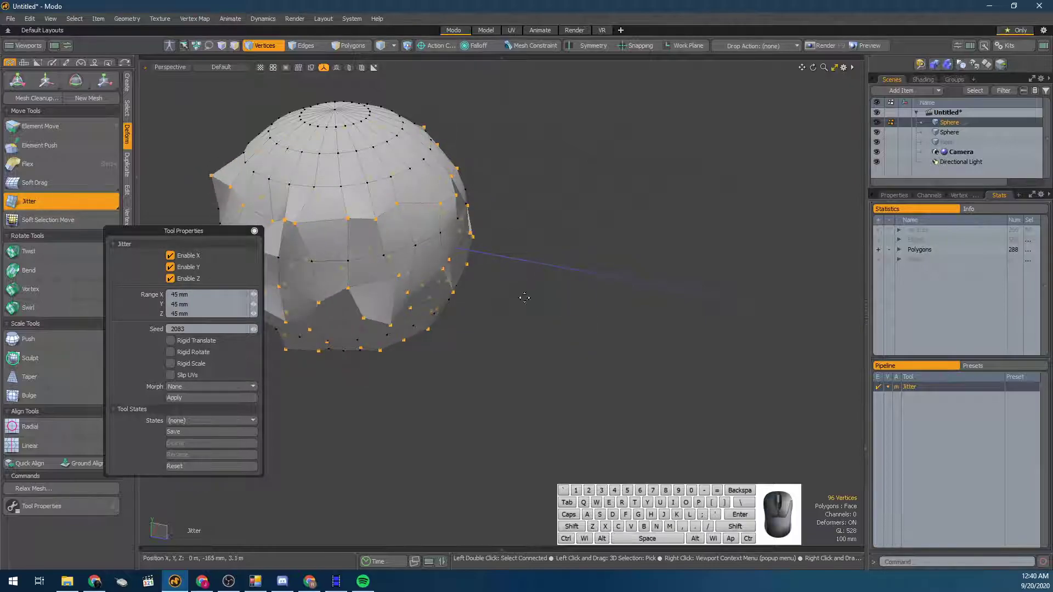
left_click(180, 294)
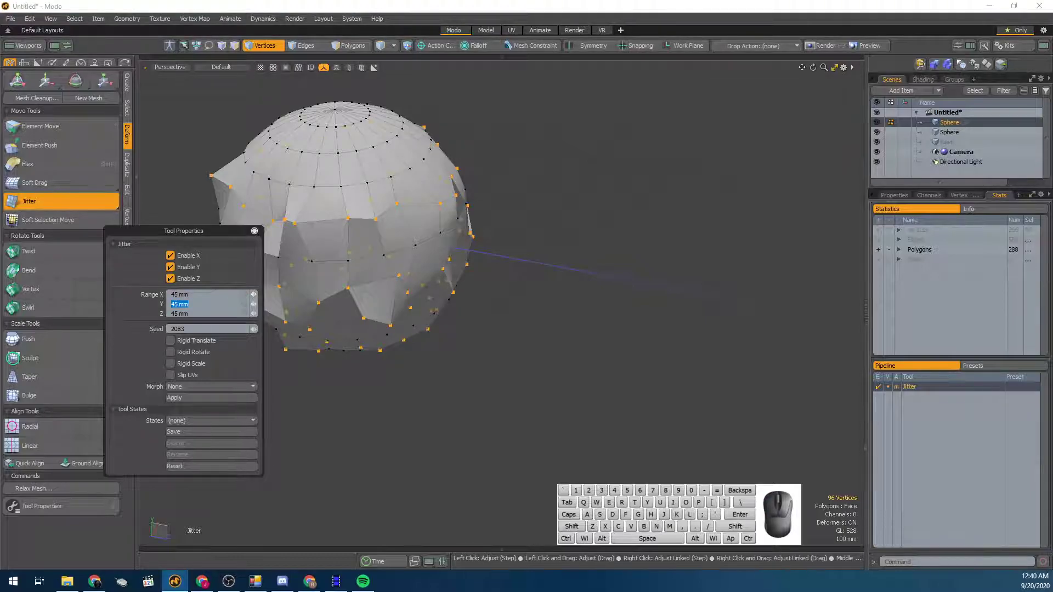
key("Tab")
left_click_drag(415, 241, 235, 296, "alt")
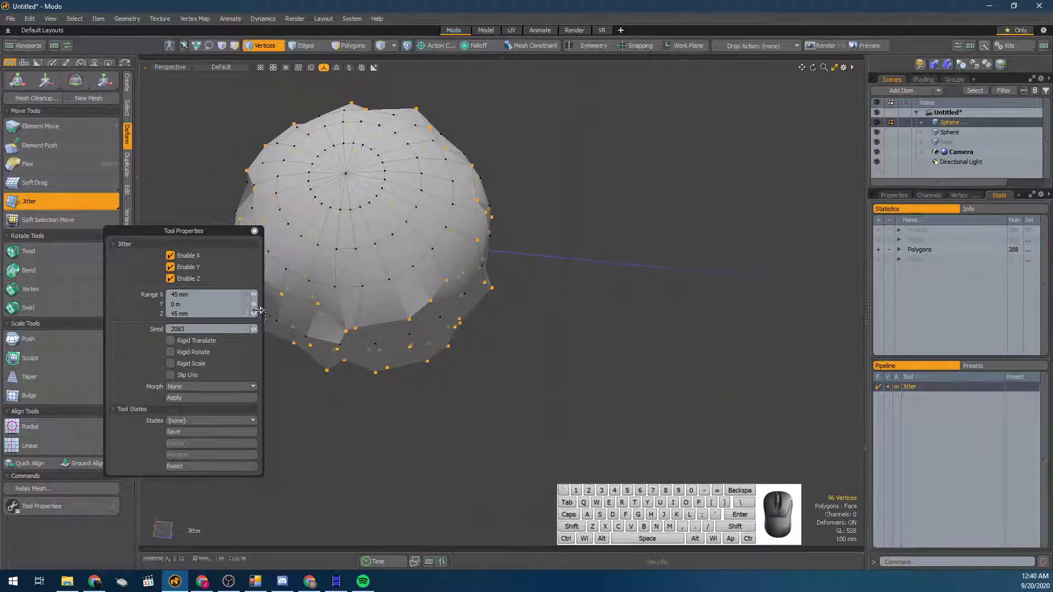
left_click_drag(470, 299, 394, 262, "alt")
left_click(232, 305)
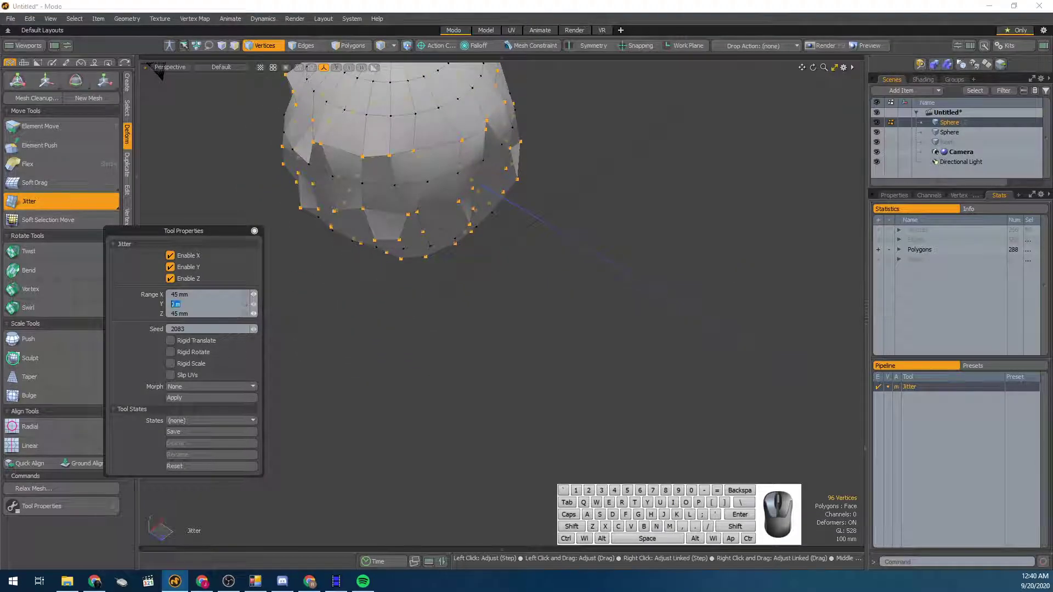
left_click_drag(463, 212, 413, 283, "alt")
Set the jitter range of the selected vertices to 115 mm on all three axes
left_click_drag(207, 294, 132, 281)
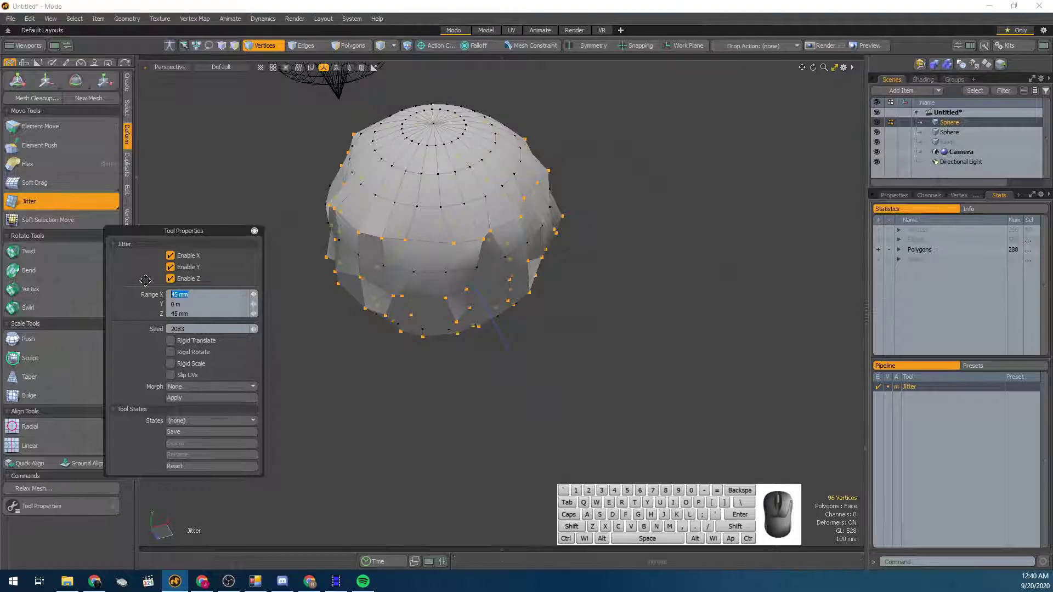
left_click(200, 304)
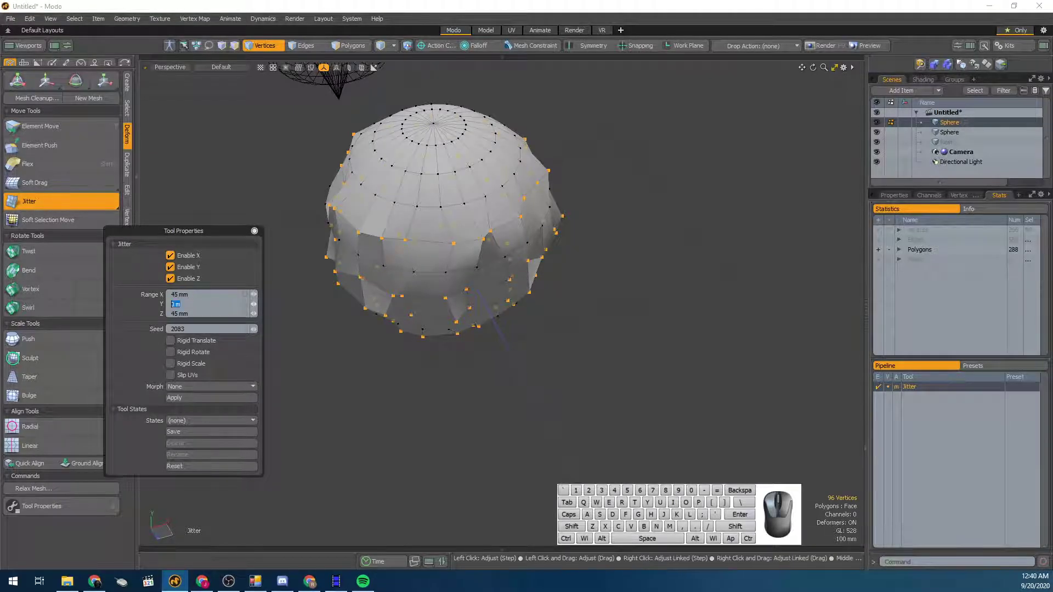
left_click_drag(340, 352, 366, 352)
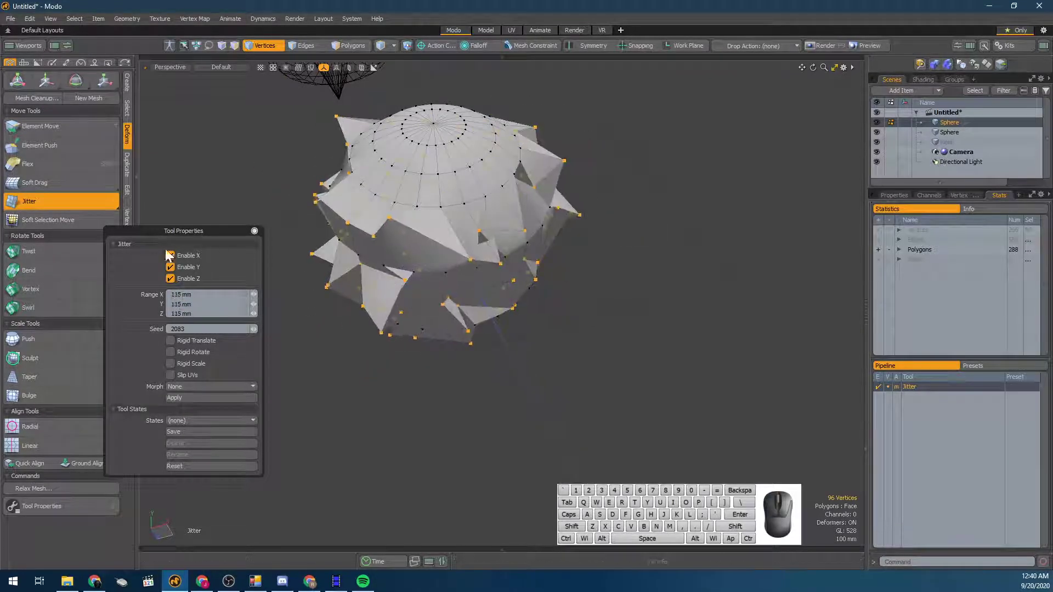
Disable the Y and X axes of the Jitter so it displaces the vertices along Z only
left_click(187, 269)
left_click_drag(344, 286, 501, 305, "alt")
left_click(187, 255)
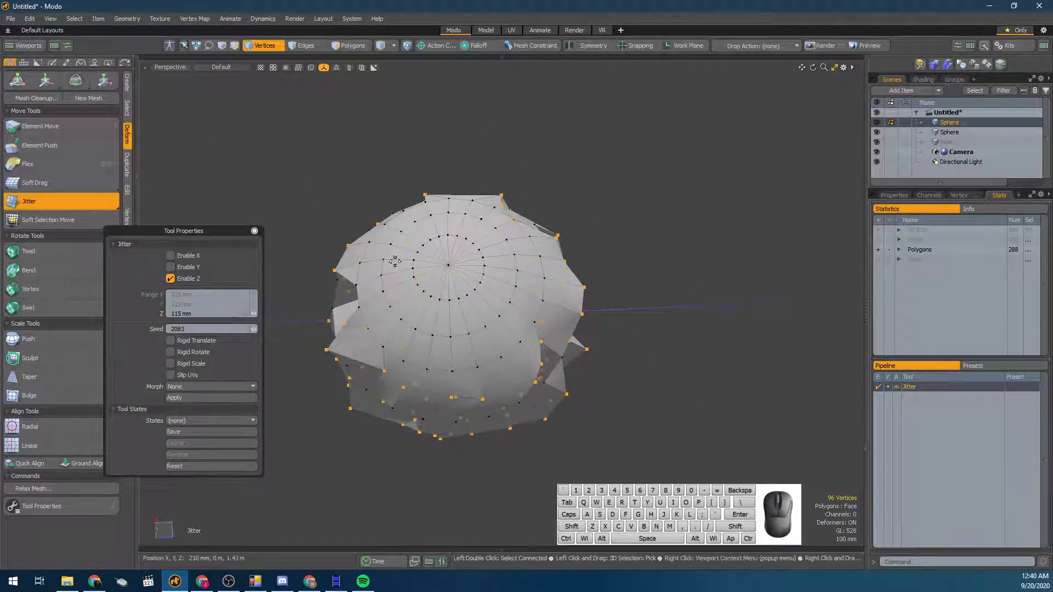
left_click_drag(350, 282, 501, 351, "alt")
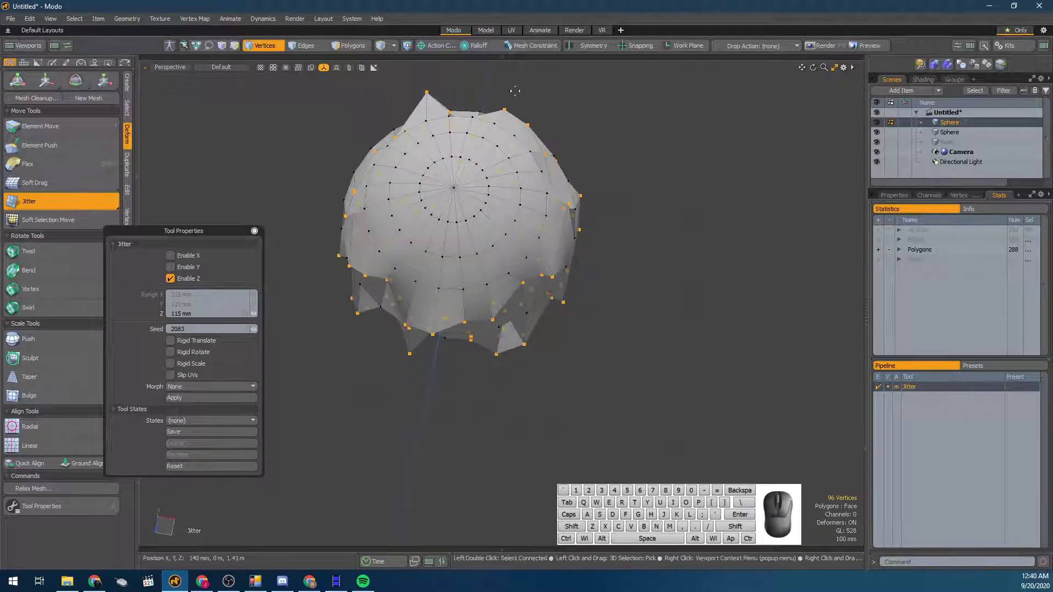
Enable the X axis and disable the Z axis to limit the Jitter to X
left_click(170, 256)
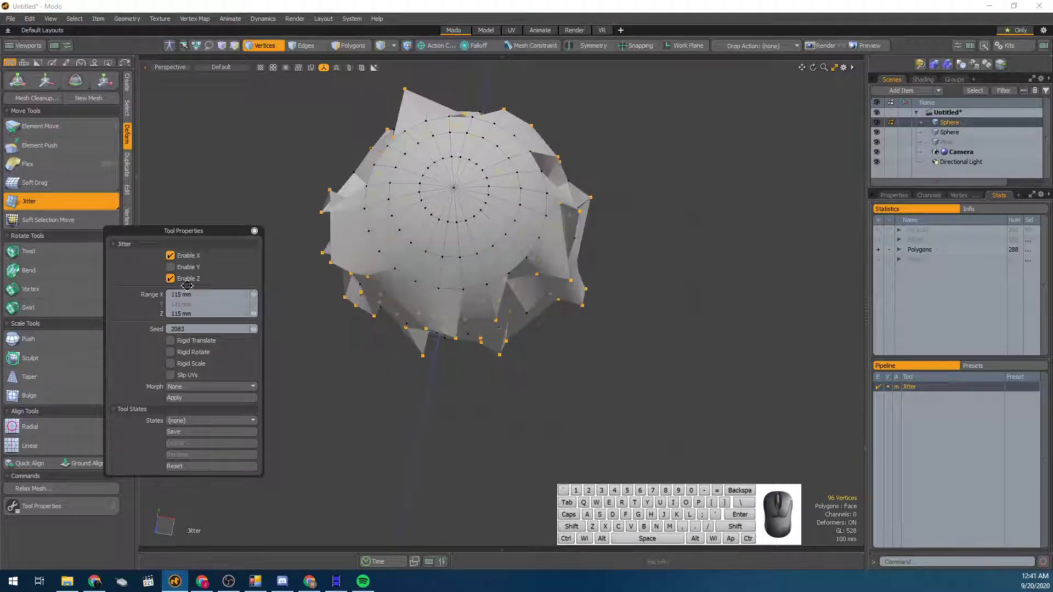
left_click(189, 279)
left_click_drag(488, 267, 514, 203, "alt")
scroll(462, 223, "up", 3)
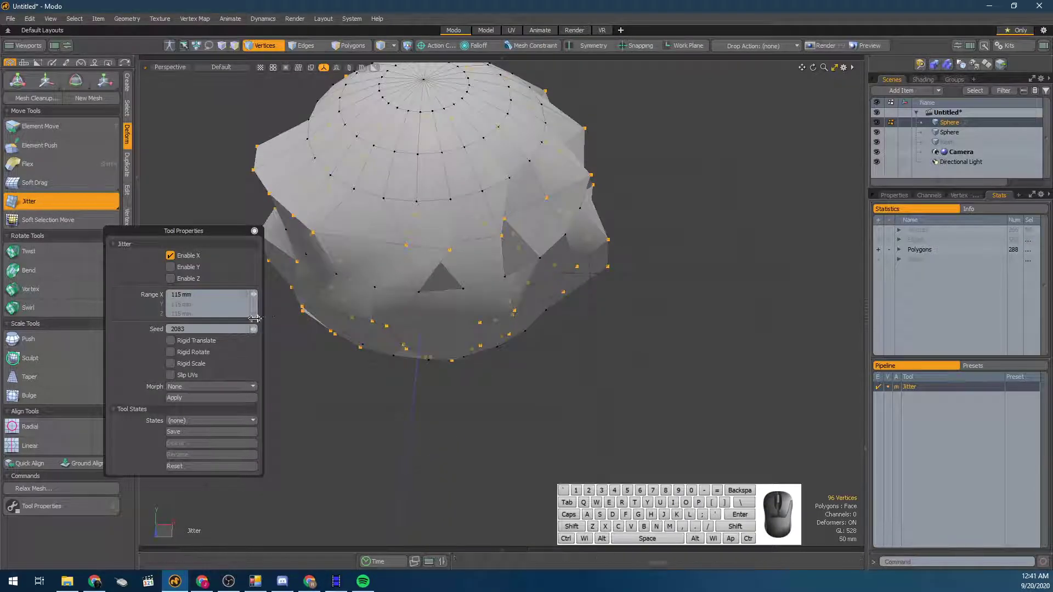
Reduce the jitter's X range to 30.6 mm, and raise it to 86.4 mm
left_click_drag(253, 295, 229, 297)
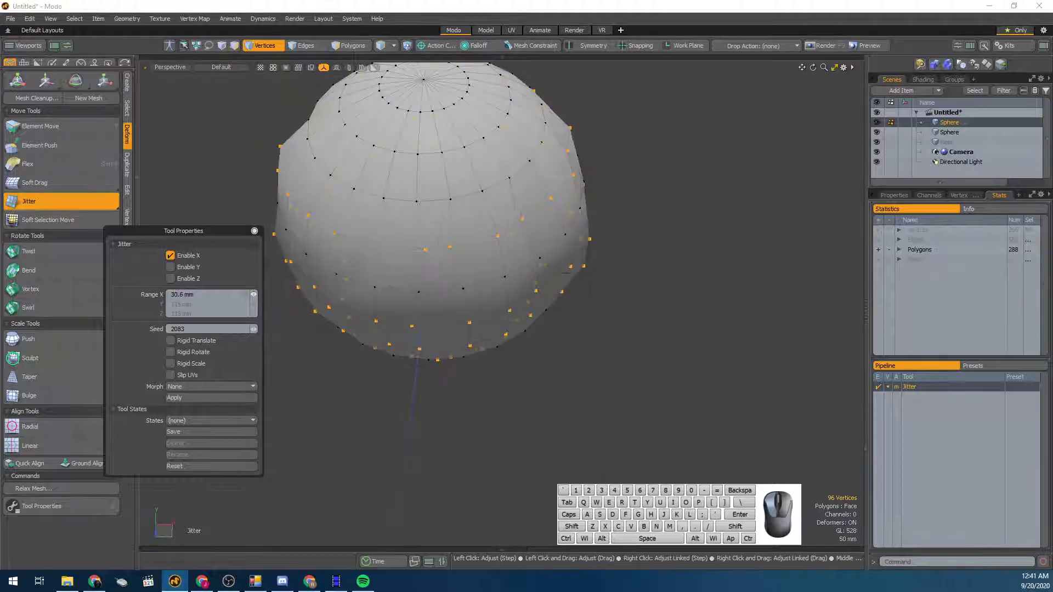
left_click_drag(290, 256, 351, 247, "alt")
left_click_drag(253, 294, 683, 297)
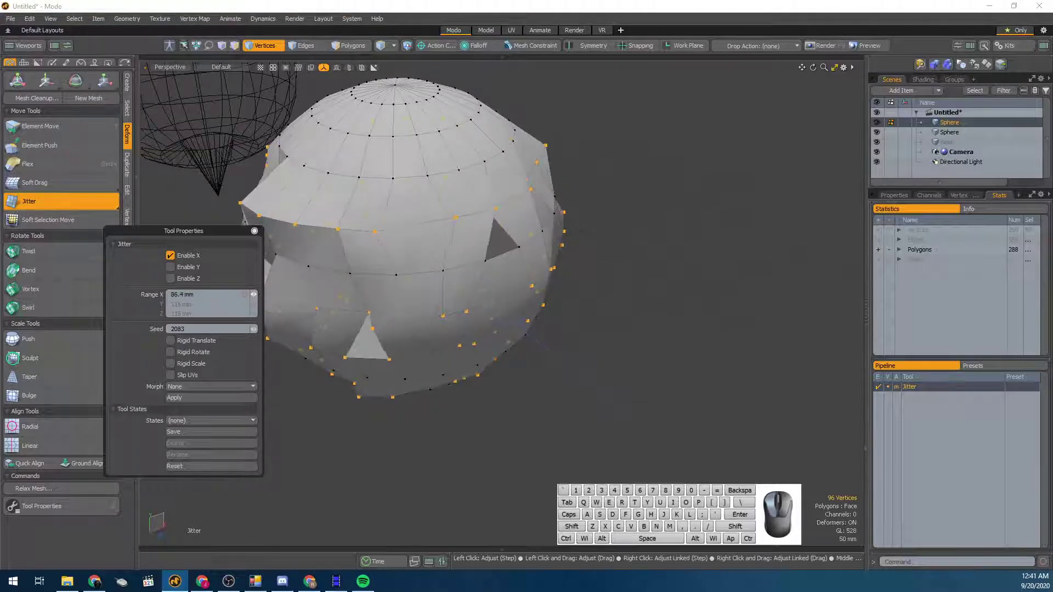
Drop the Jitter tool and undo the deformation of the sphere's vertices
key("space")
key("shift+Tab")
left_click_drag(585, 296, 421, 245, "alt")
key("ctrl+z")
key("ctrl+z")
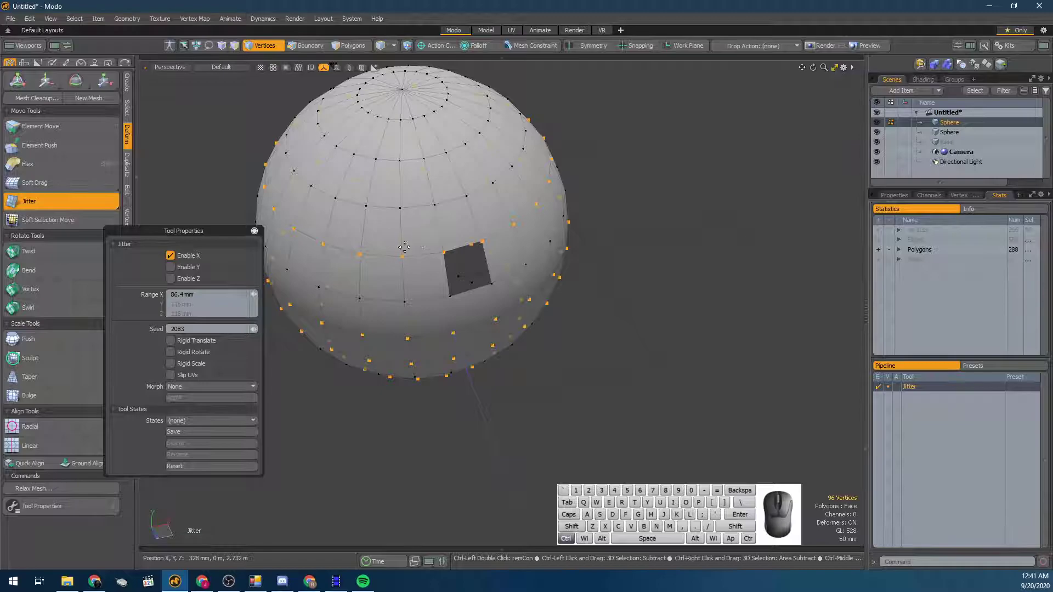
Delete the jittered sphere in item mode, frame the view and select the remaining sphere with the pointed pole
key("5")
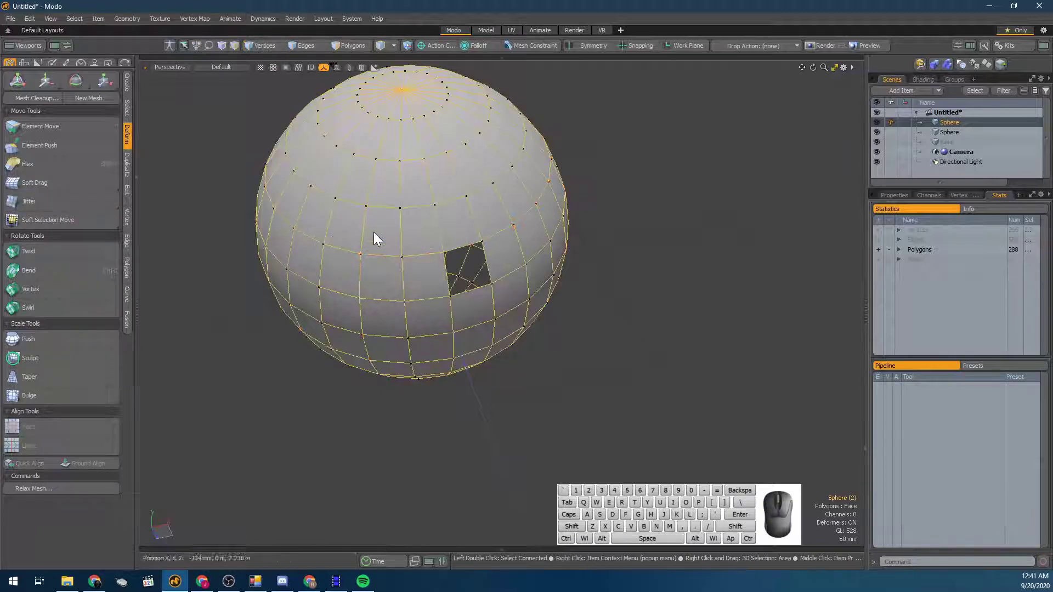
key("Delete")
key("shift+a")
left_click(418, 240)
Select a block of four adjacent polygons on the side of the remaining sphere
left_click(60, 219)
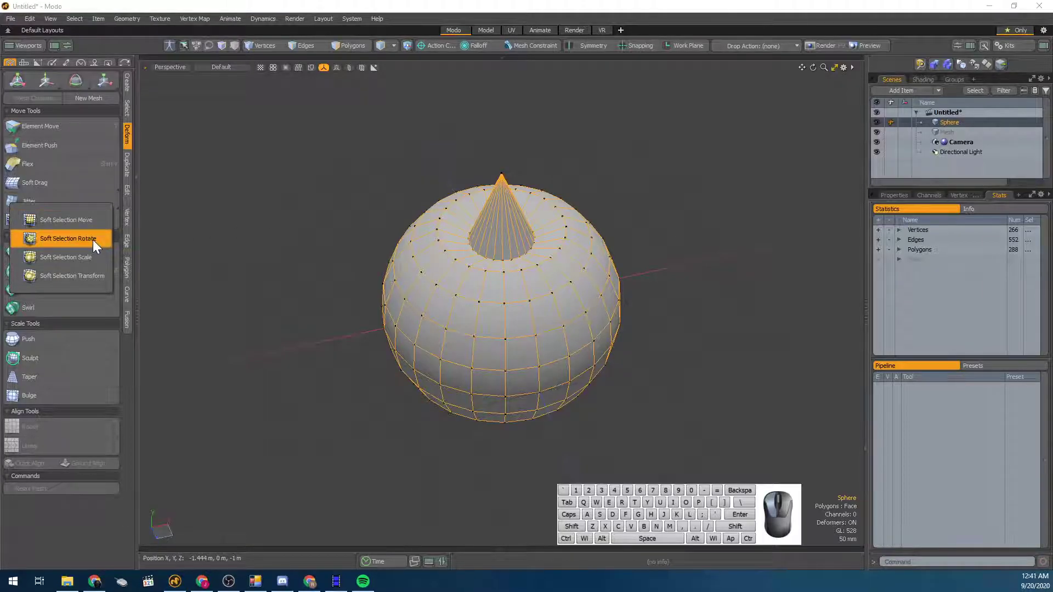
key("3")
left_click(520, 351)
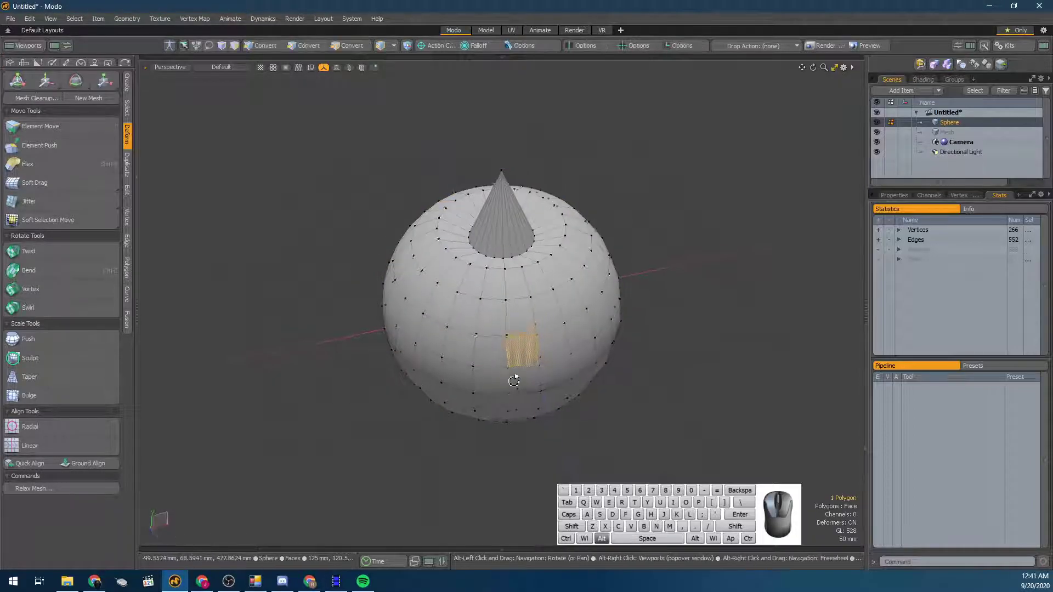
left_click_drag(511, 382, 526, 328, "alt")
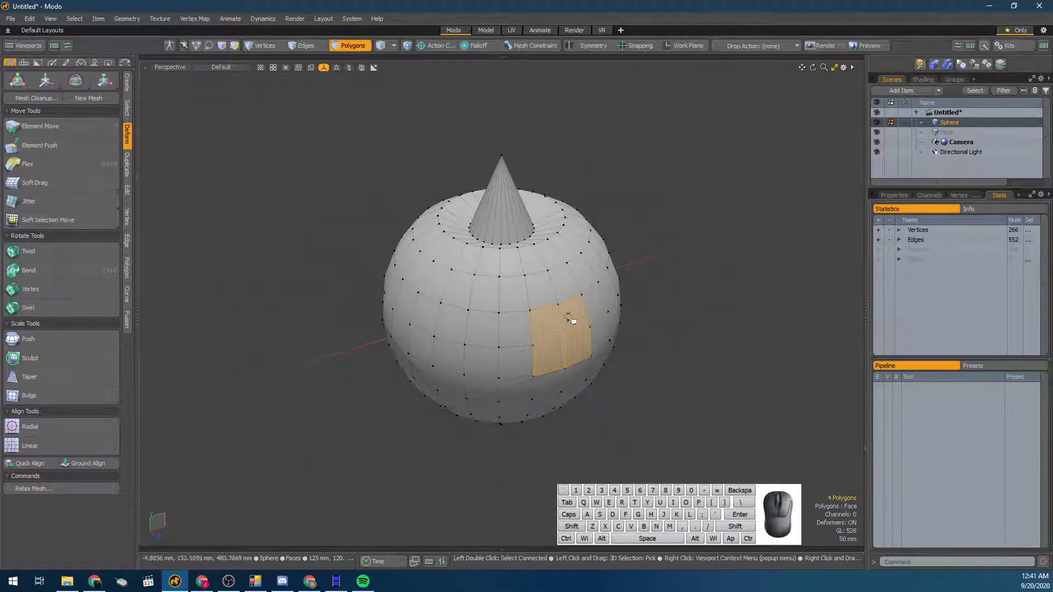
left_click(516, 168)
left_click_drag(547, 328, 564, 312)
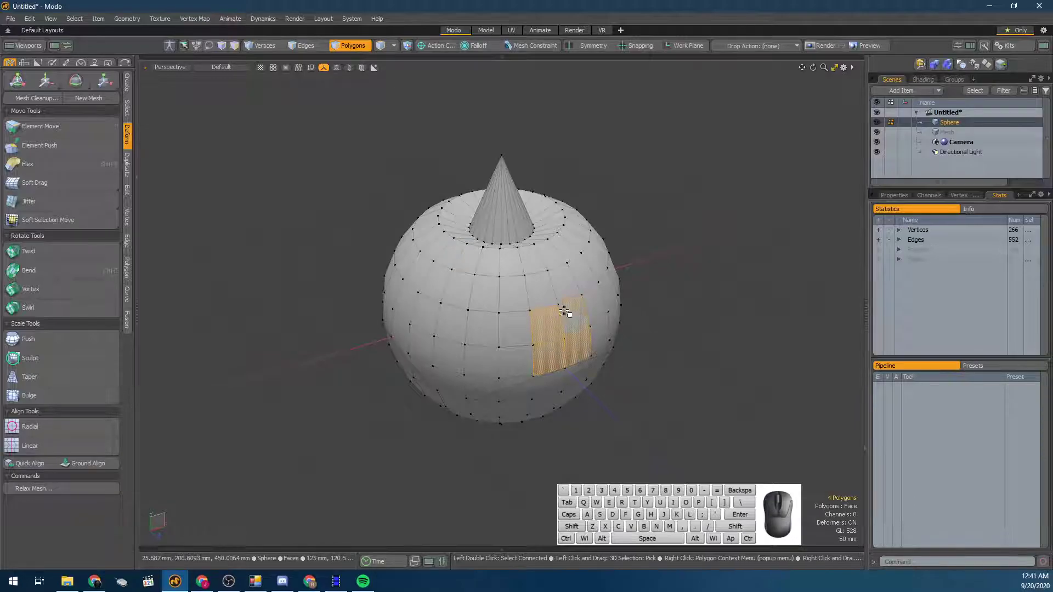
Activate the Move tool for the four selected polygons and apply a Soft Selection falloff
key("e")
key("w")
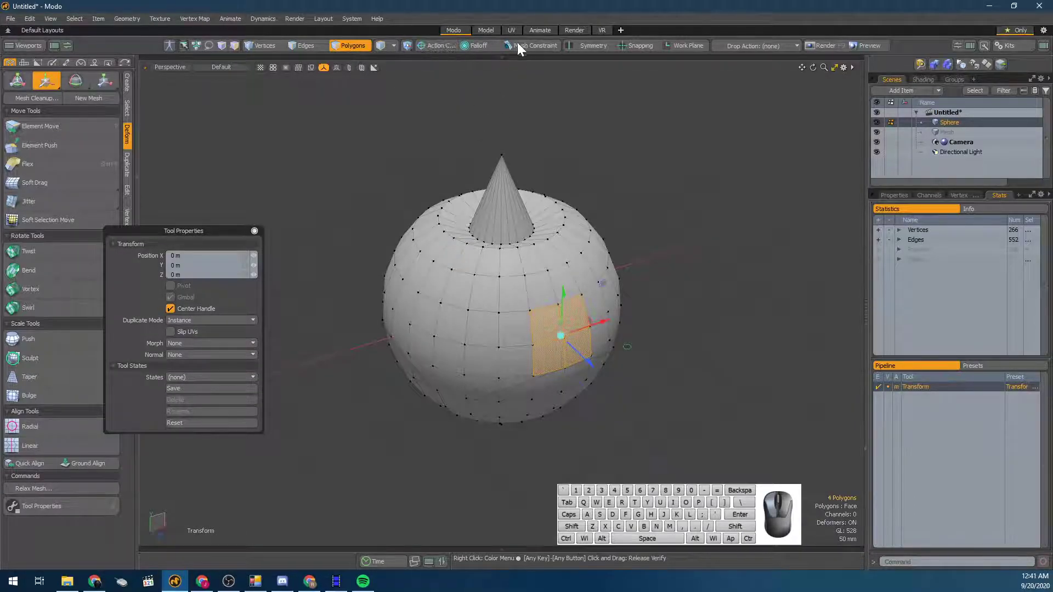
left_click(473, 46)
left_click(476, 176)
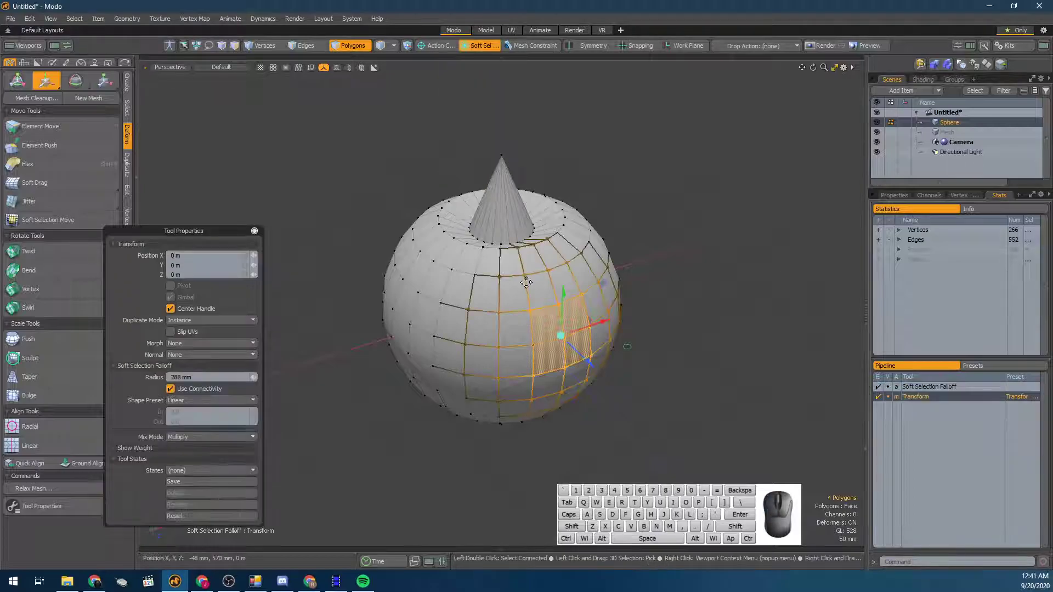
mouse_move(576, 335)
left_mouse_down("alt")
mouse_move(601, 336)
mouse_move(575, 335)
left_mouse_up("alt")
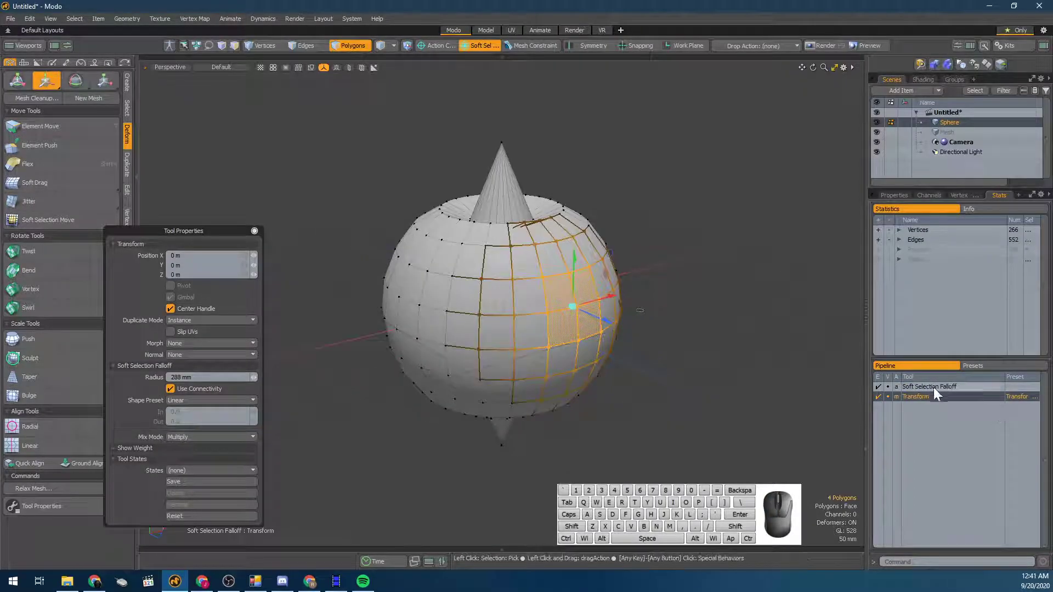
Drop the Move tool, its falloff and the polygon selection, and activate Soft Selection Move
key("Escape")
key("Escape")
key("Escape")
key("Escape")
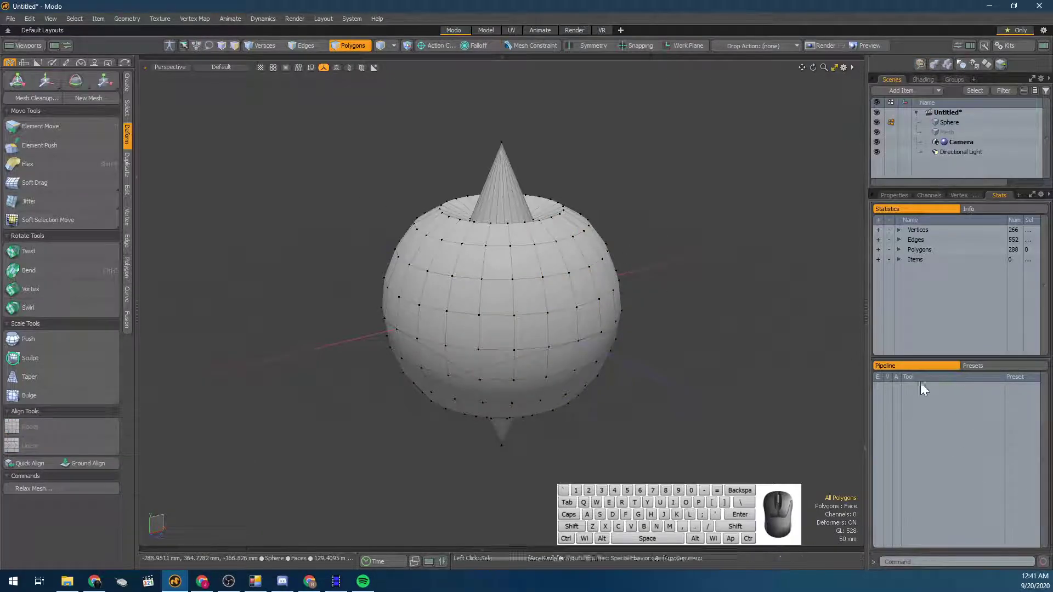
left_click(59, 221)
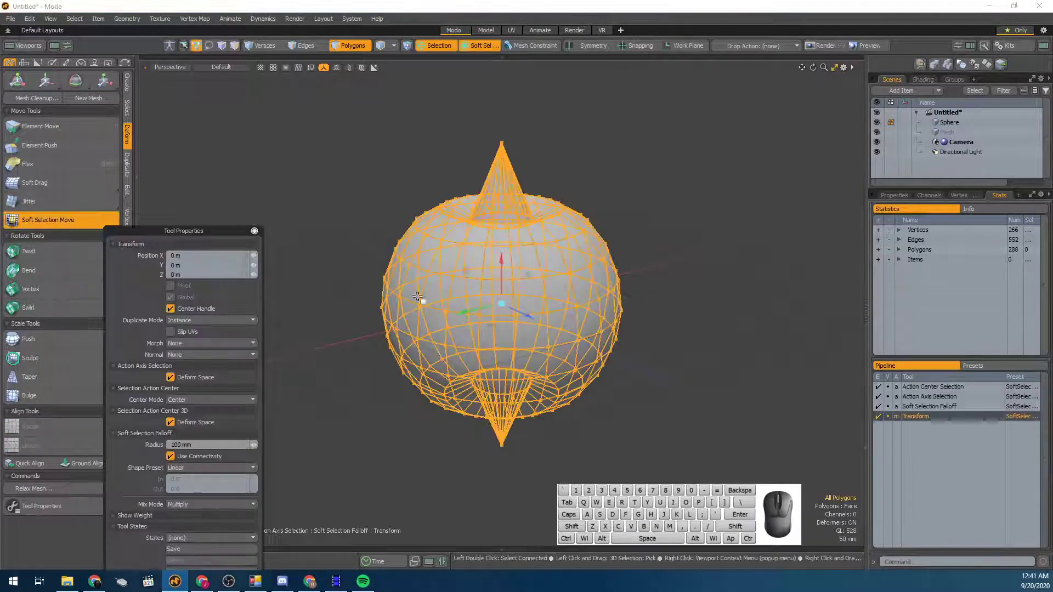
Pick single polygons around the sphere with Soft Selection Move to examine the falloff region, and clear the selection
left_click(551, 328)
left_click(499, 299)
left_click(502, 334)
left_click(586, 357)
left_click(608, 311)
left_click_drag(684, 342, 647, 207, "alt")
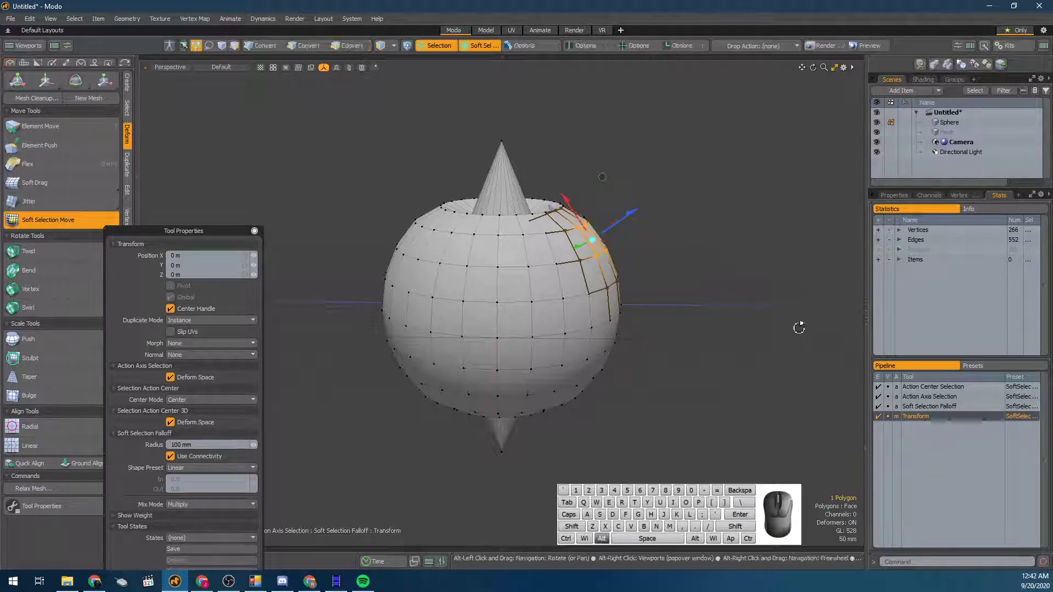
left_click_drag(799, 329, 756, 352, "alt")
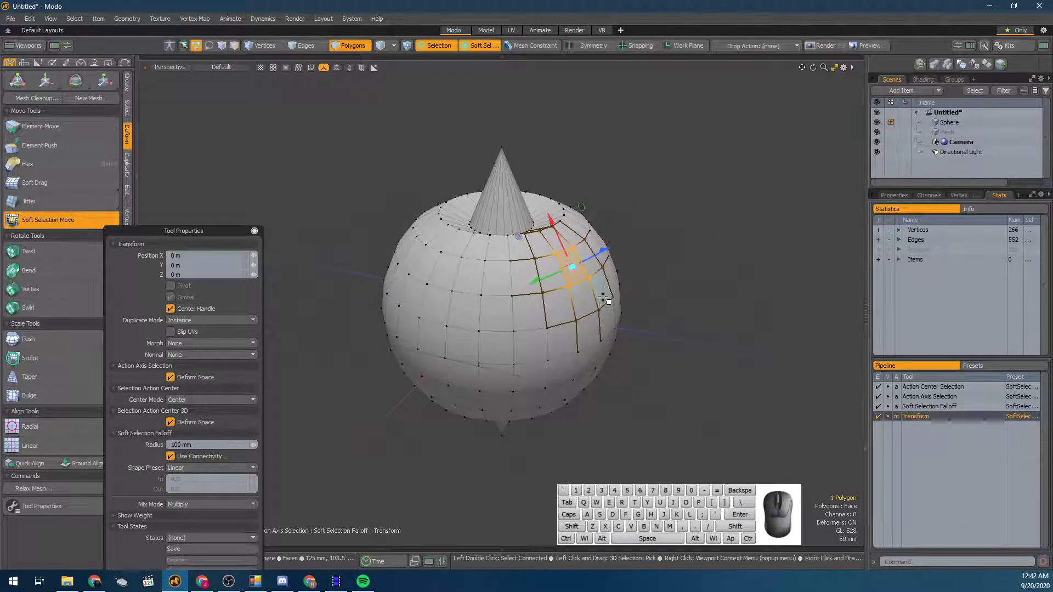
mouse_move(603, 251)
left_mouse_down()
mouse_move(625, 237)
mouse_move(609, 248)
left_mouse_up()
left_click(357, 325)
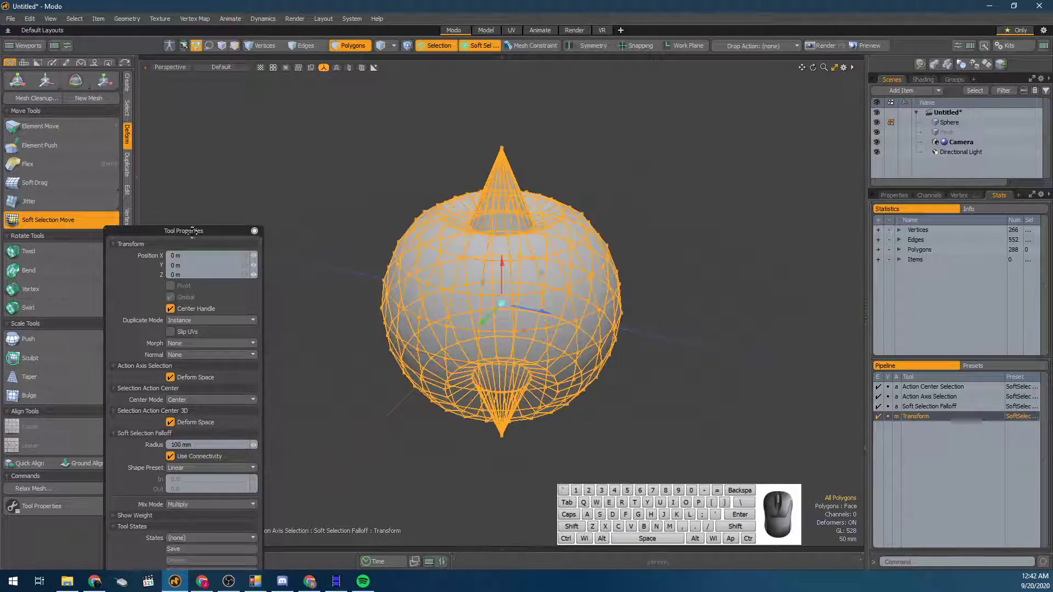
Restart Soft Selection Move to review the entries it adds to the tool pipeline, and drop the tool
mouse_move(83, 218)
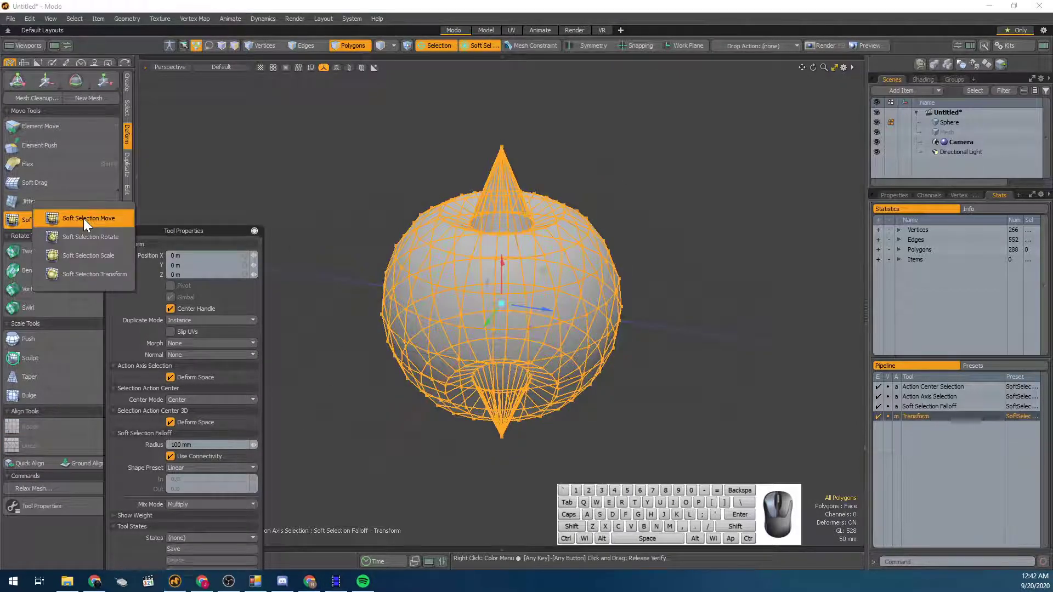
left_click(30, 225)
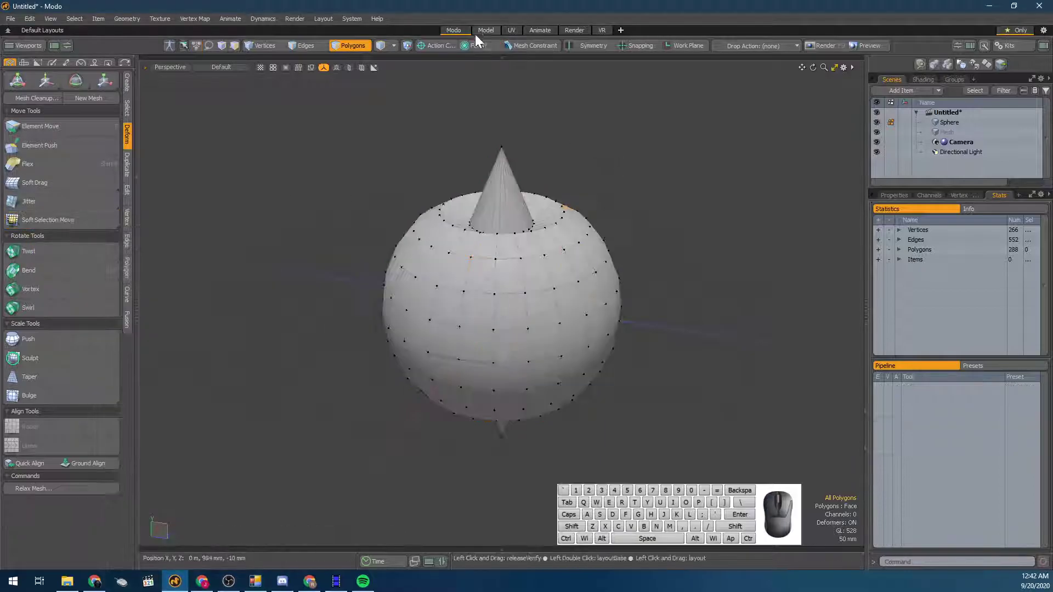
mouse_move(44, 224)
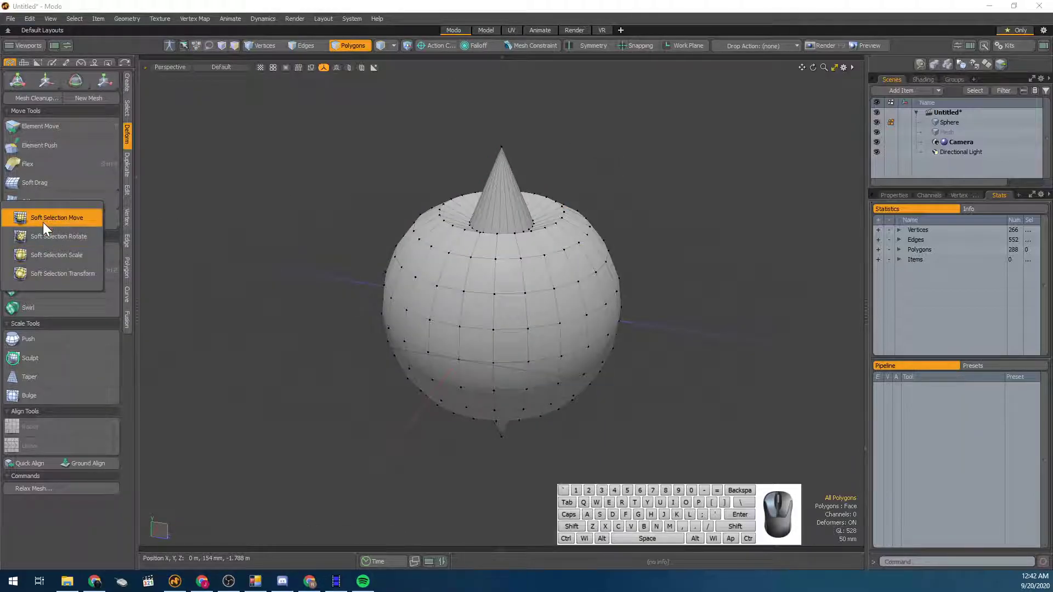
left_click(77, 222)
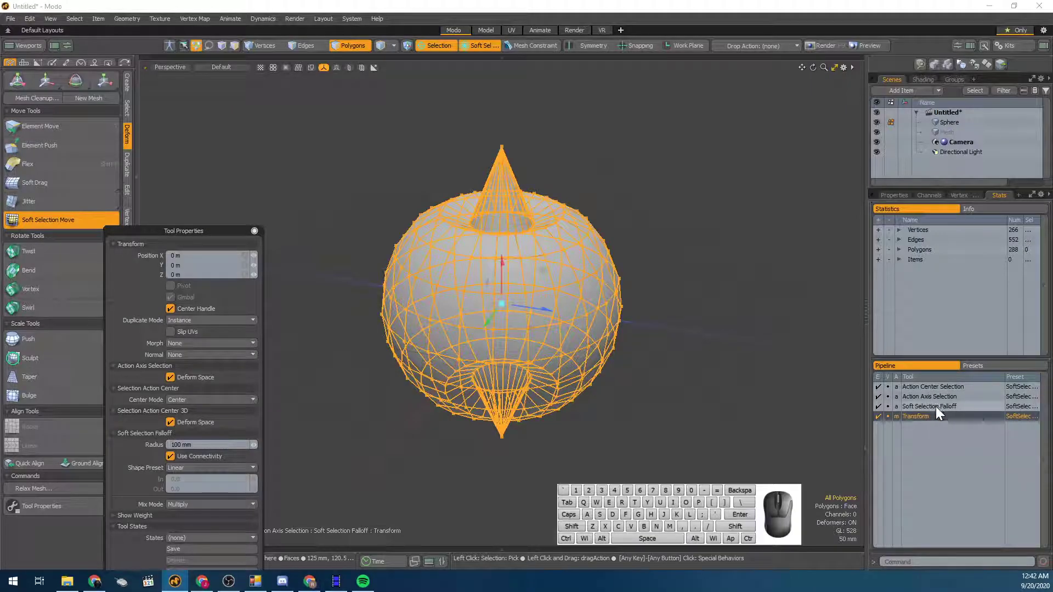
key("space")
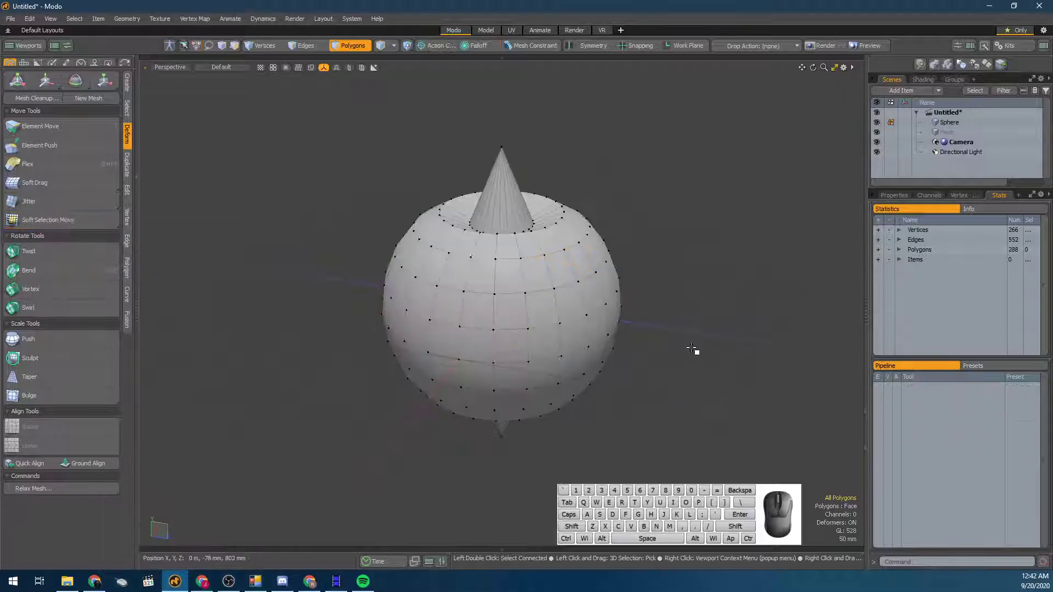
Select one polygon on the sphere's side, set the action center to Local and look through the separate Axis options
left_click(569, 300)
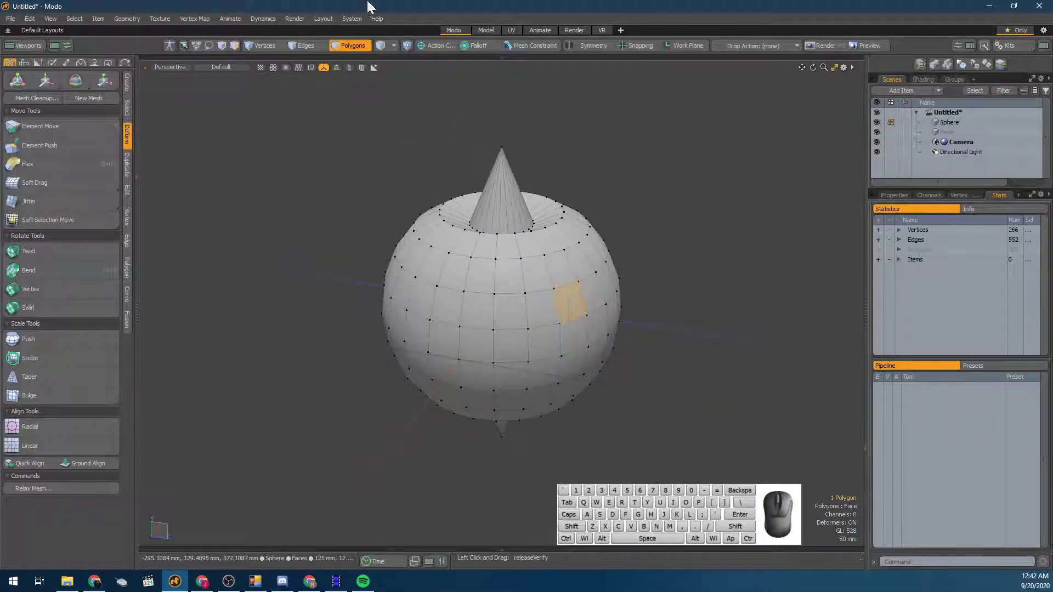
left_click(448, 45)
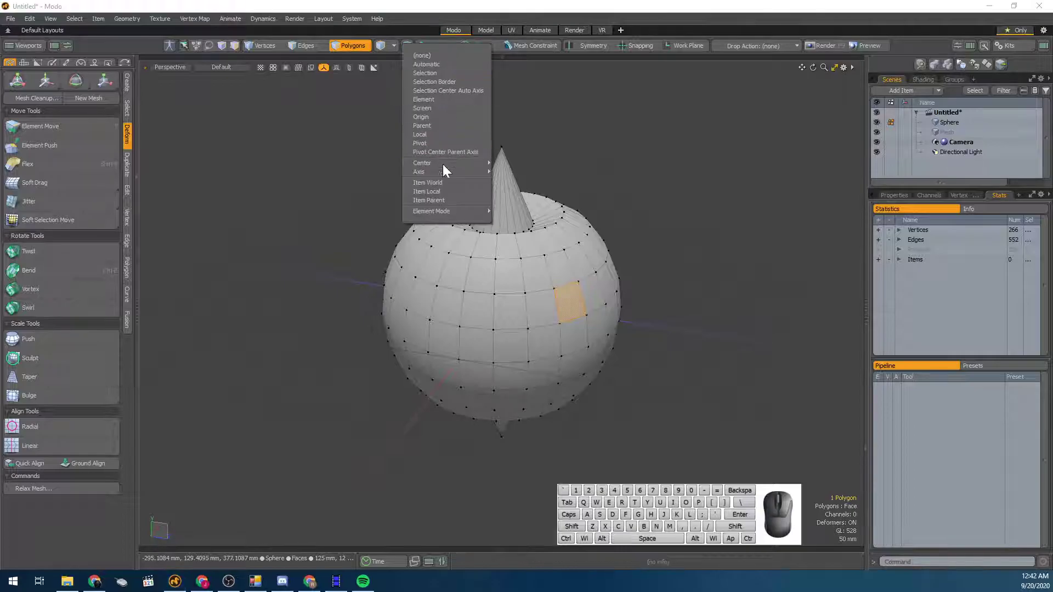
mouse_move(425, 161)
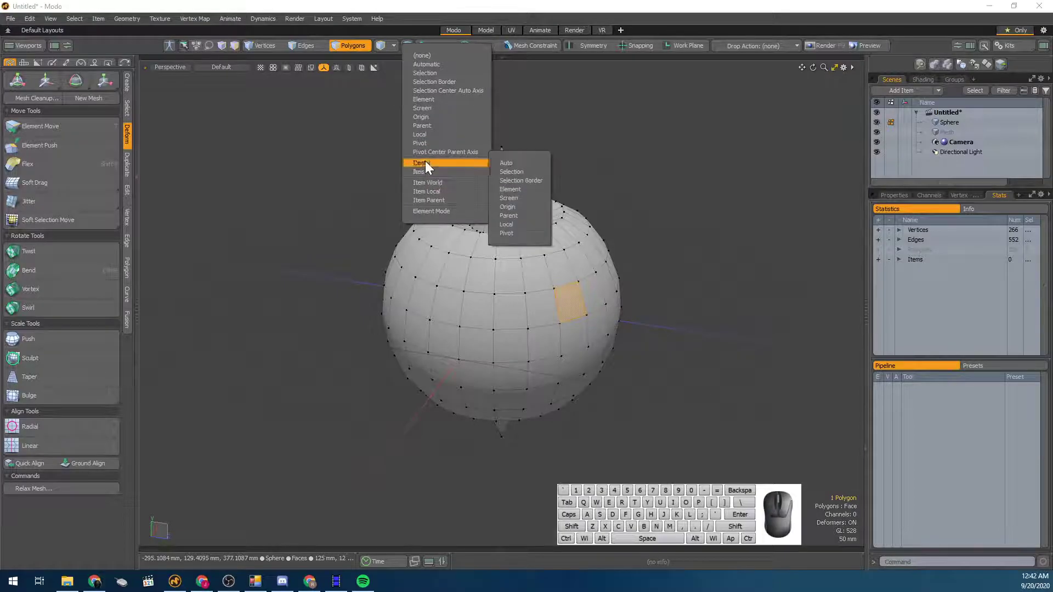
left_click(443, 134)
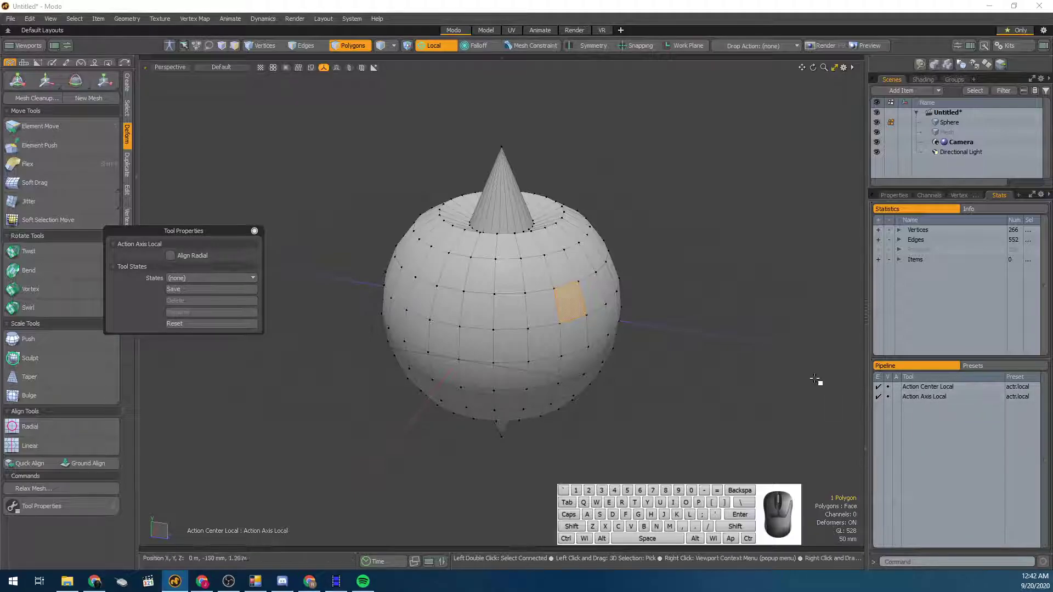
left_click(426, 42)
mouse_move(413, 163)
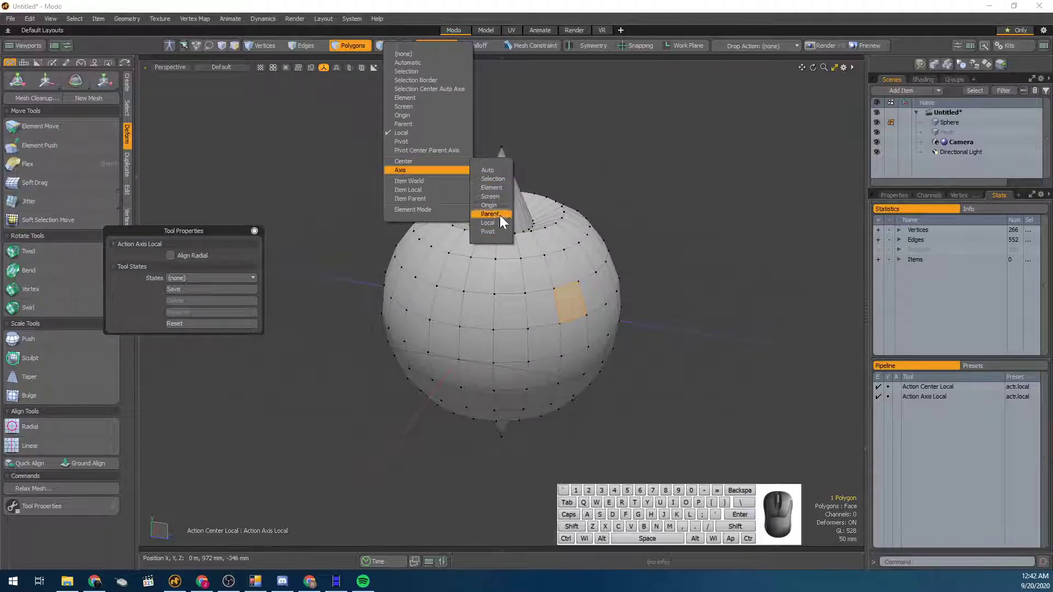
Apply a Soft Selection falloff, try moving the selected polygon outward with the Move tool, and undo the move
left_click(483, 45)
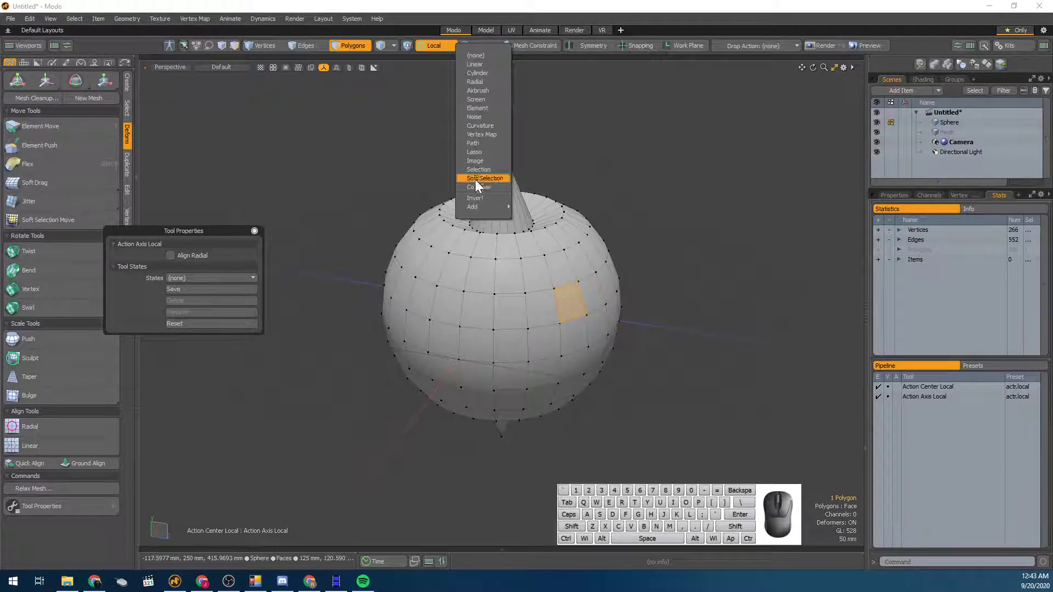
left_click(475, 179)
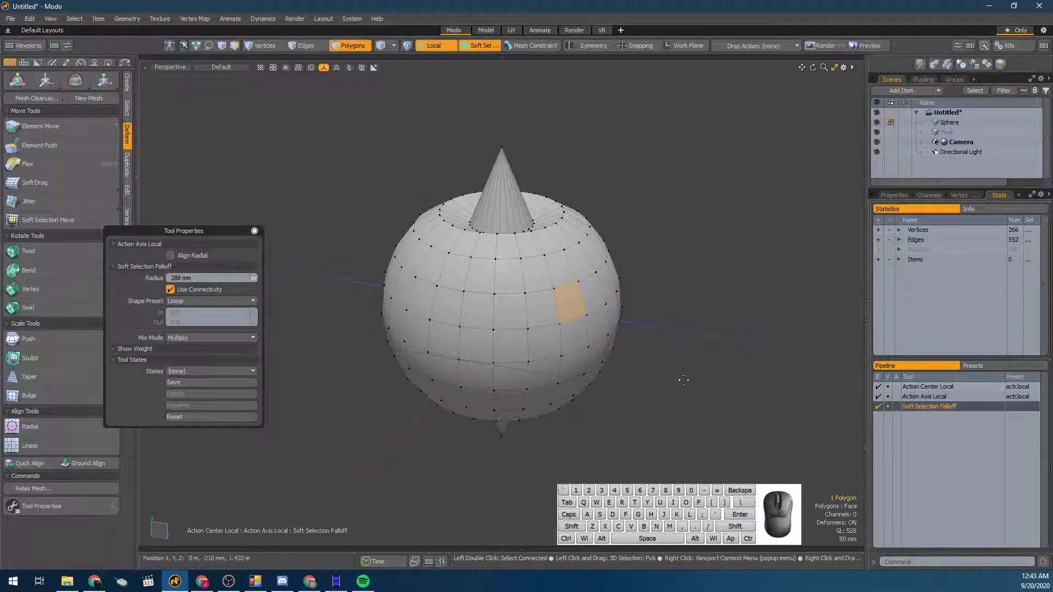
key("w")
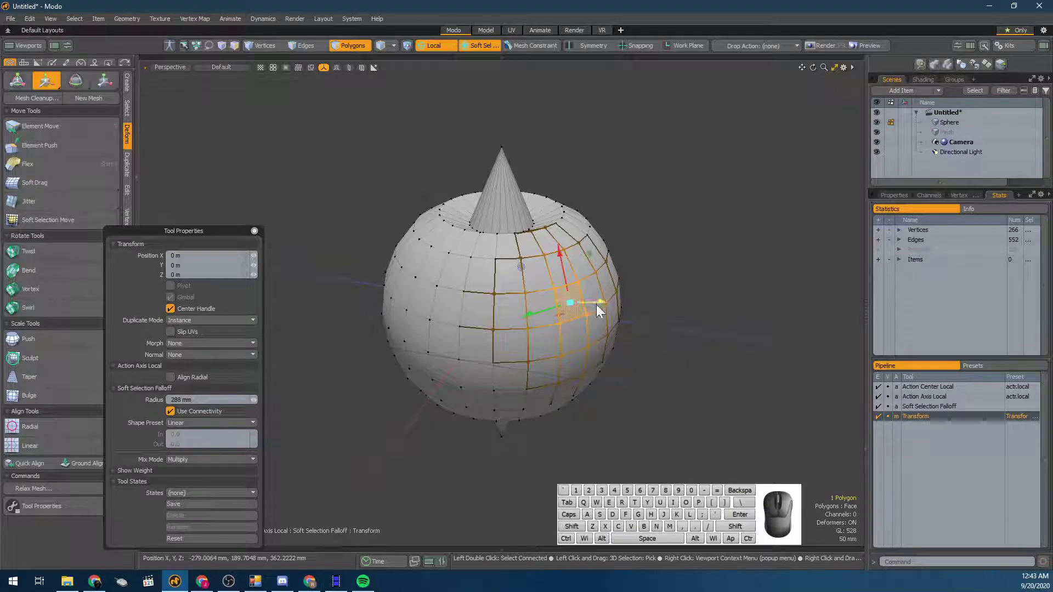
left_click_drag(597, 304, 775, 305)
key("ctrl+z")
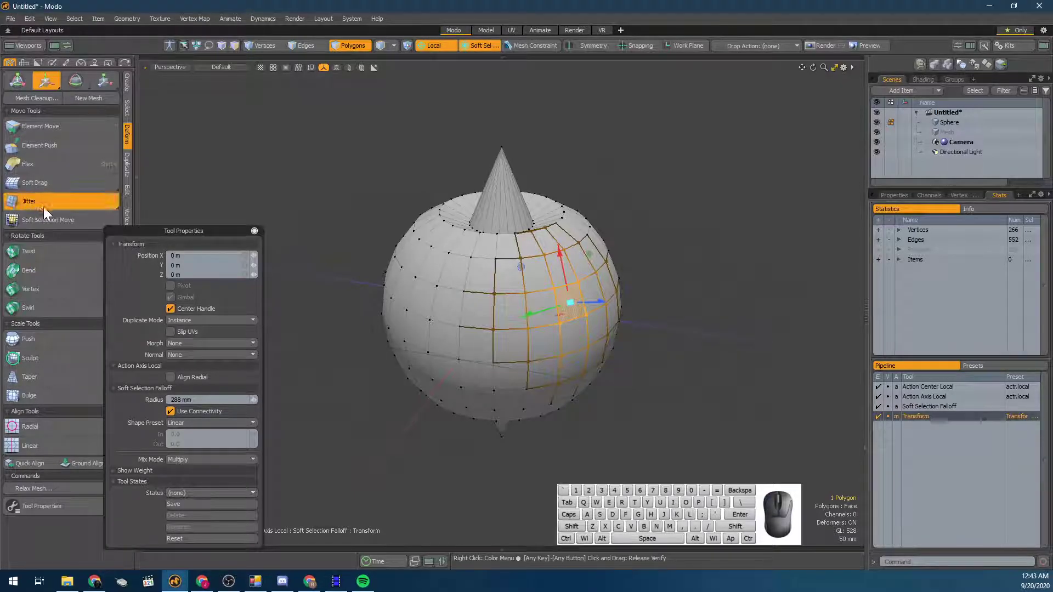
Activate Soft Drag to review the entries it adds to the pipeline, and drop the tool and the polygon selection
left_click(54, 176)
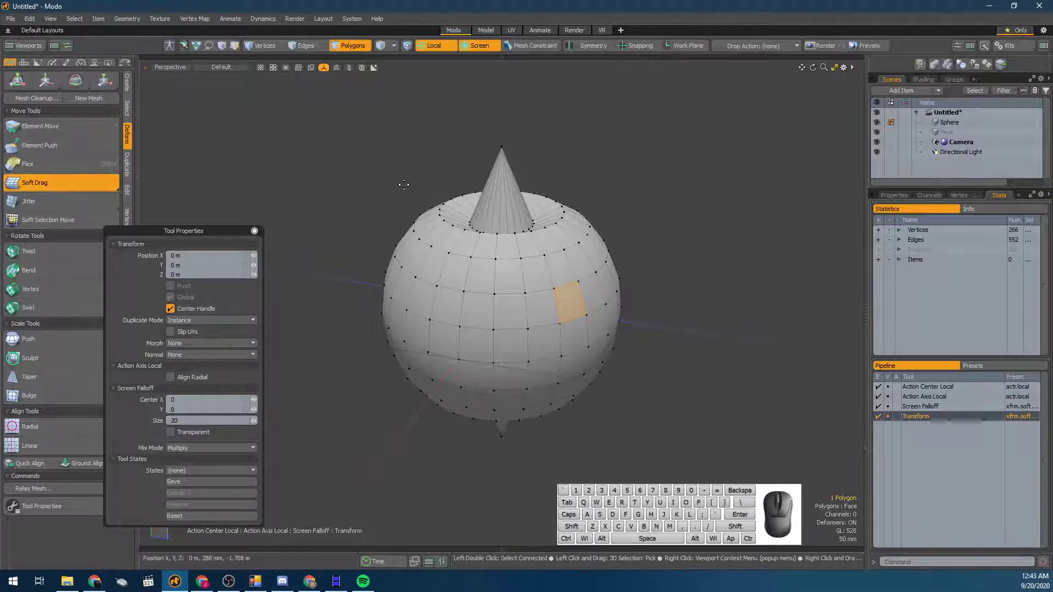
key("space")
left_click(395, 218)
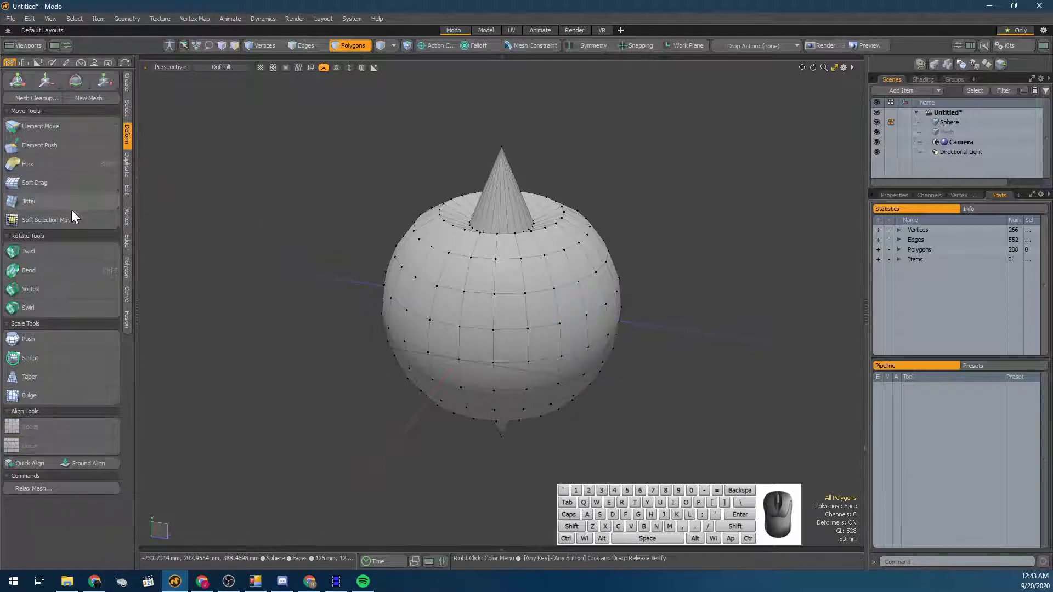
Activate Flex to review its pipeline entries, try moving the sphere with nothing selected, and undo the move
left_click_drag(74, 206, 84, 184)
left_click(40, 162)
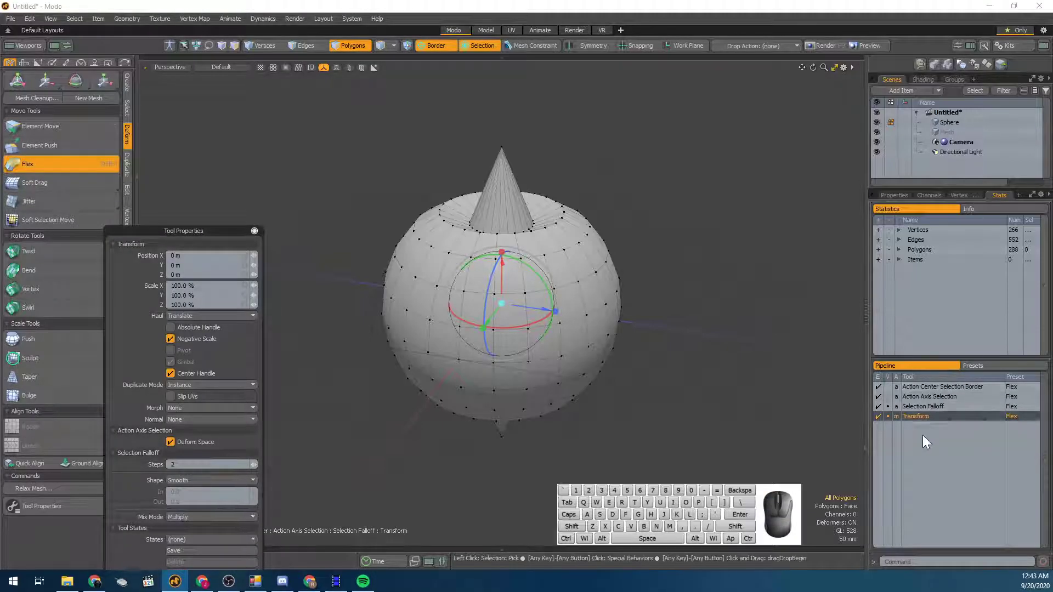
left_click_drag(614, 354, 505, 257, "alt")
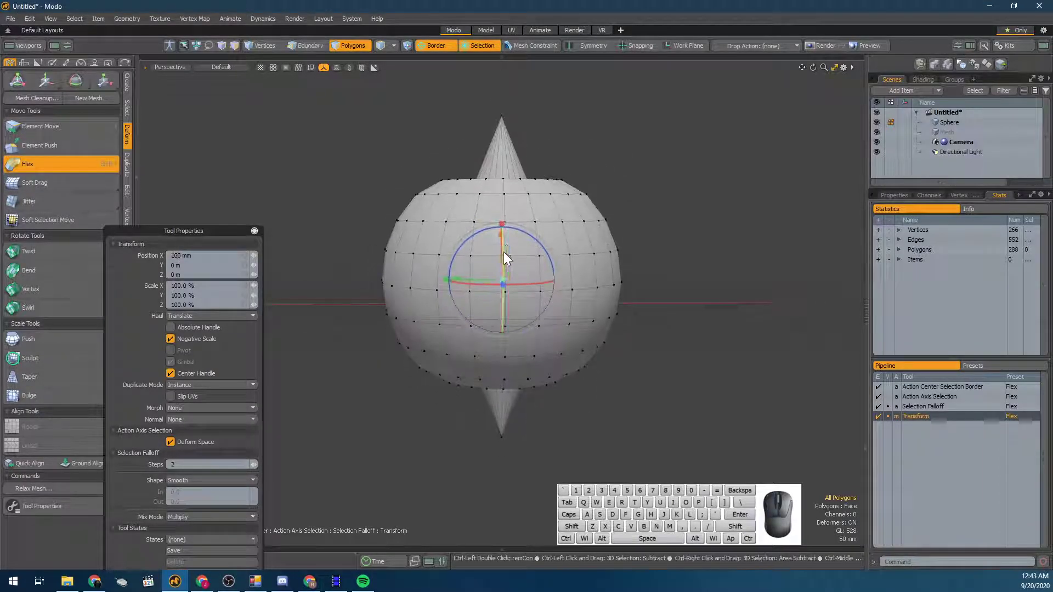
key("ctrl+z")
Select the sphere's top vertex, grow the selection over the upper half, and convert it to polygons
key("3")
left_click_drag(513, 143, 507, 214, "alt")
left_click(510, 238)
key("l")
key("1")
left_click(501, 214)
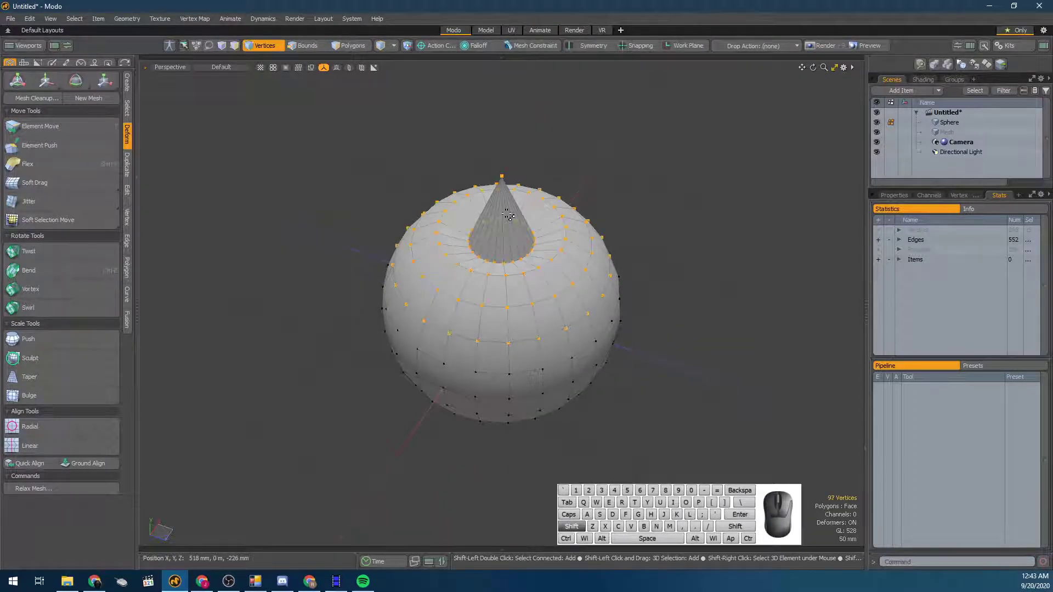
key("alt")
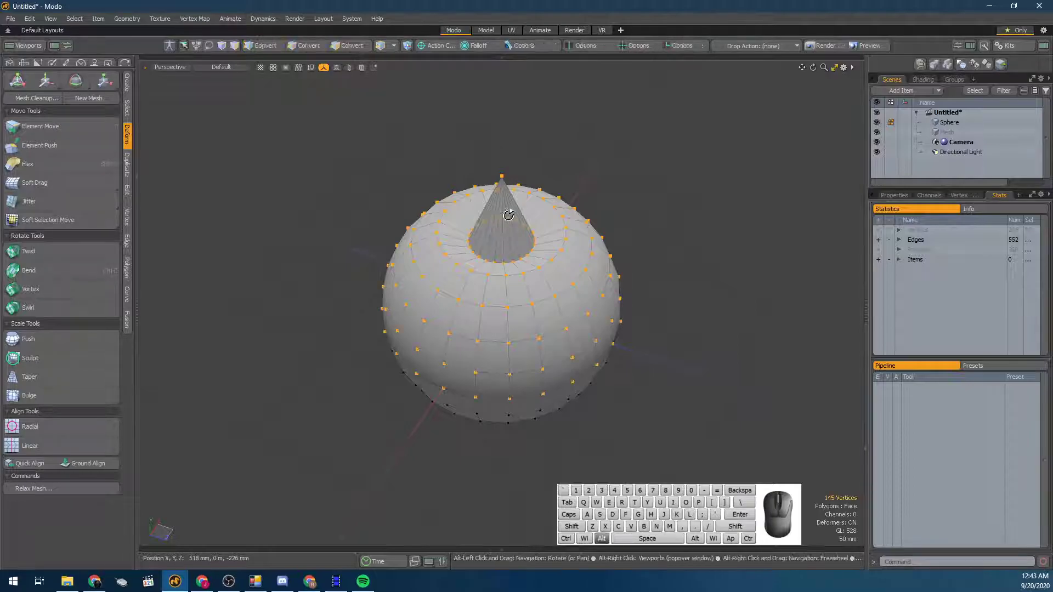
key("alt+3")
left_click_drag(559, 213, 514, 175, "alt")
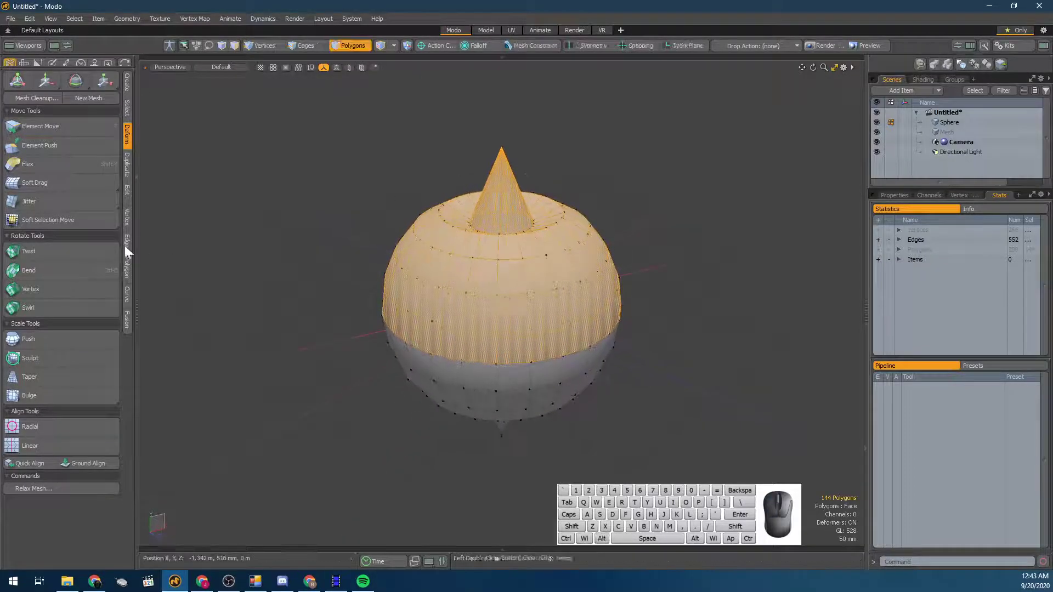
Activate Flex on the selected upper half, try deforming it with the vertical handle, and undo the change
left_click(45, 160)
left_click_drag(527, 353, 529, 255, "alt")
left_click_drag(501, 208, 548, 237)
key("ctrl+z")
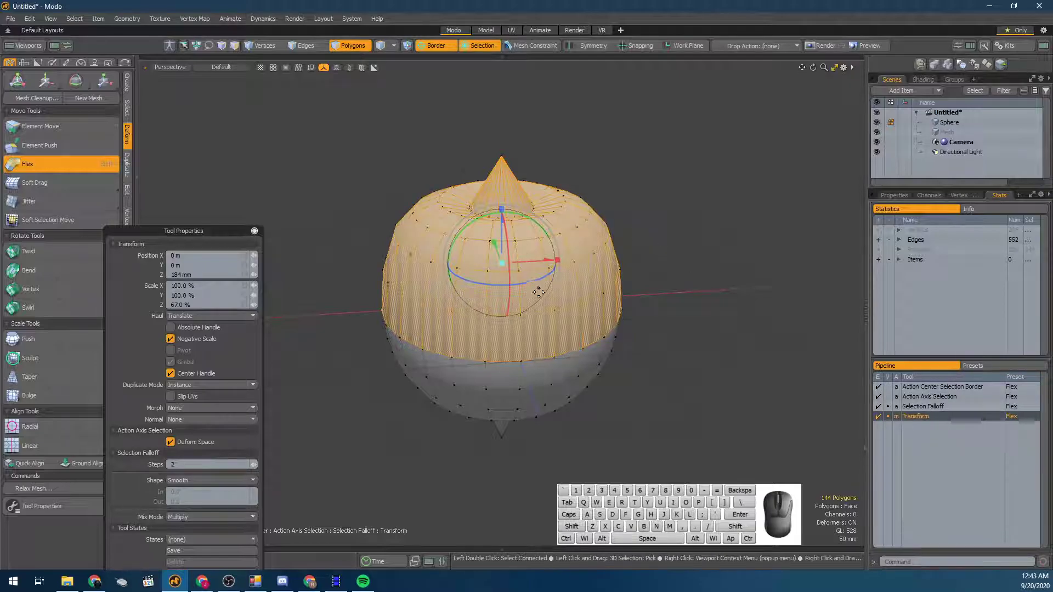
Pull the sphere's top upward in stages with Flex, shrinking the polygon selection between pulls, and drop the tool
key("shift+Down")
key("shift+Down")
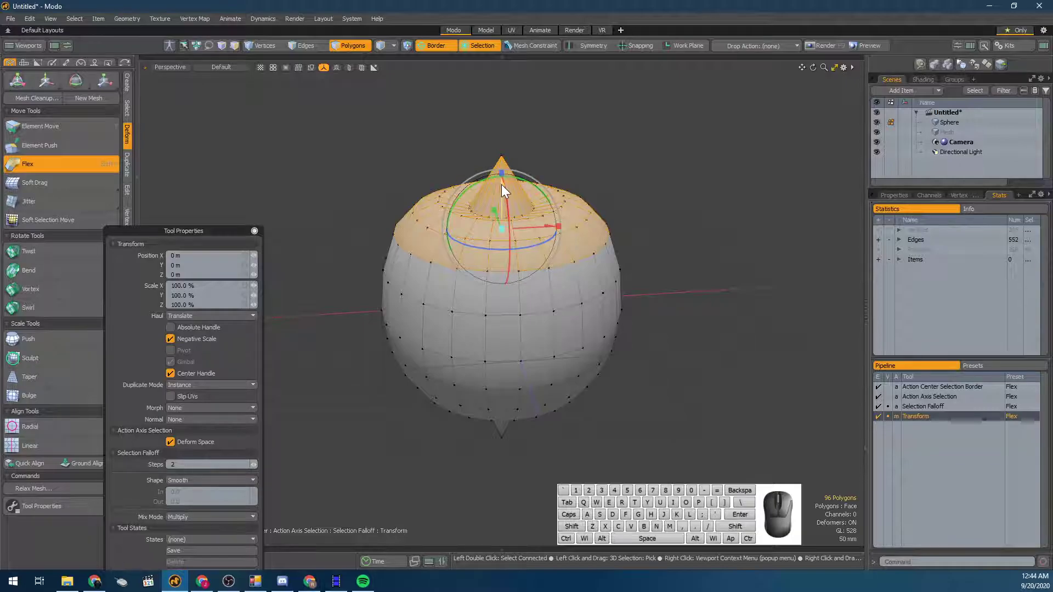
left_click_drag(501, 184, 501, 135)
key("shift+Down")
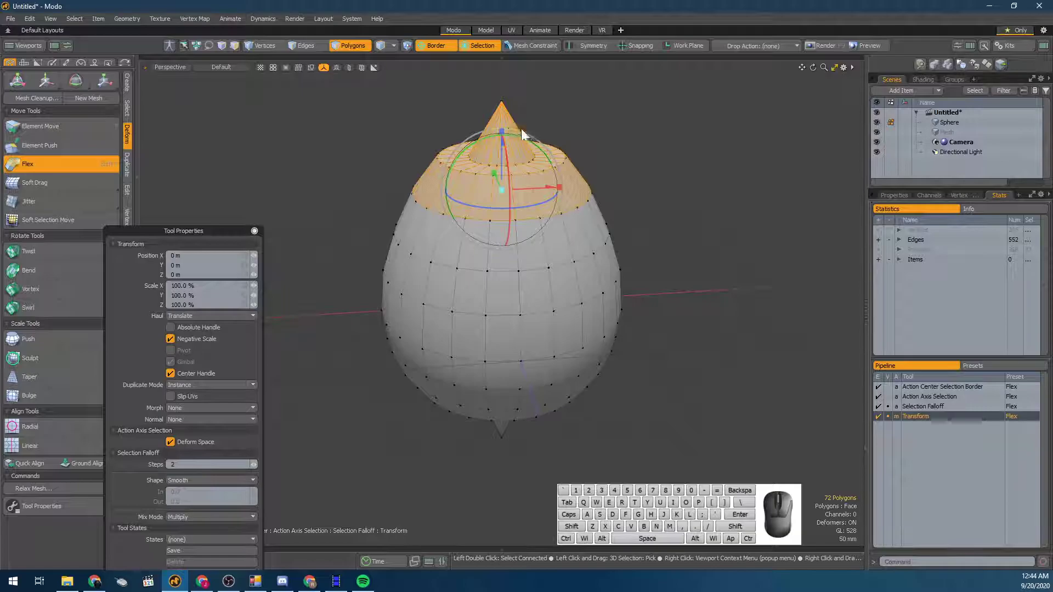
left_click_drag(495, 137, 521, 112)
key("shift+Down")
left_click_drag(501, 103, 281, 173)
left_click_drag(100, 185, 101, 185)
key("q")
Reactivate Flex to try it on the top cone, then drop the tool and clear the polygon selection
left_click_drag(581, 184, 598, 161, "alt")
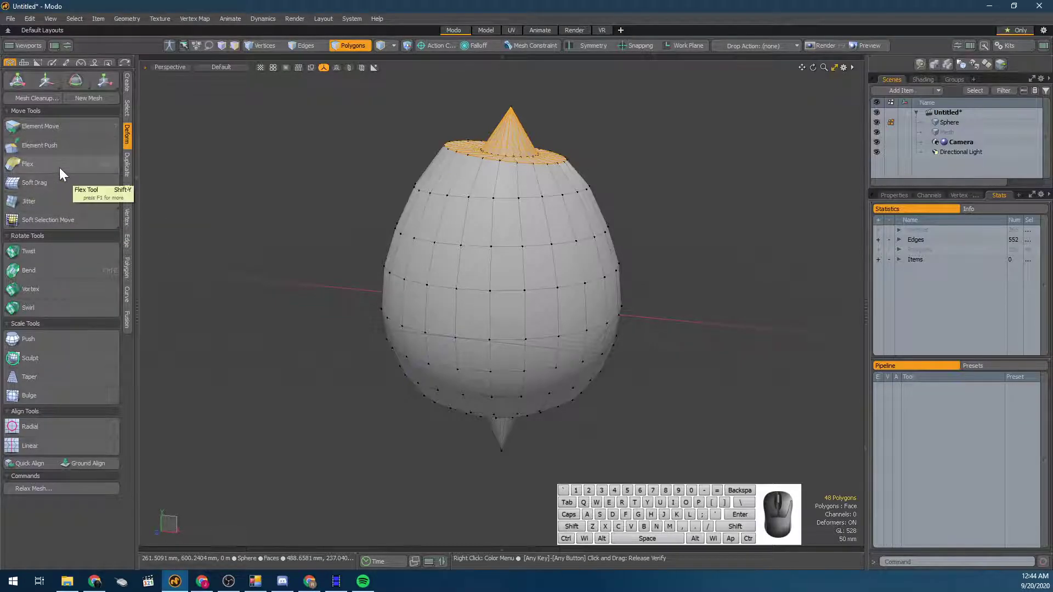
key("shift+f")
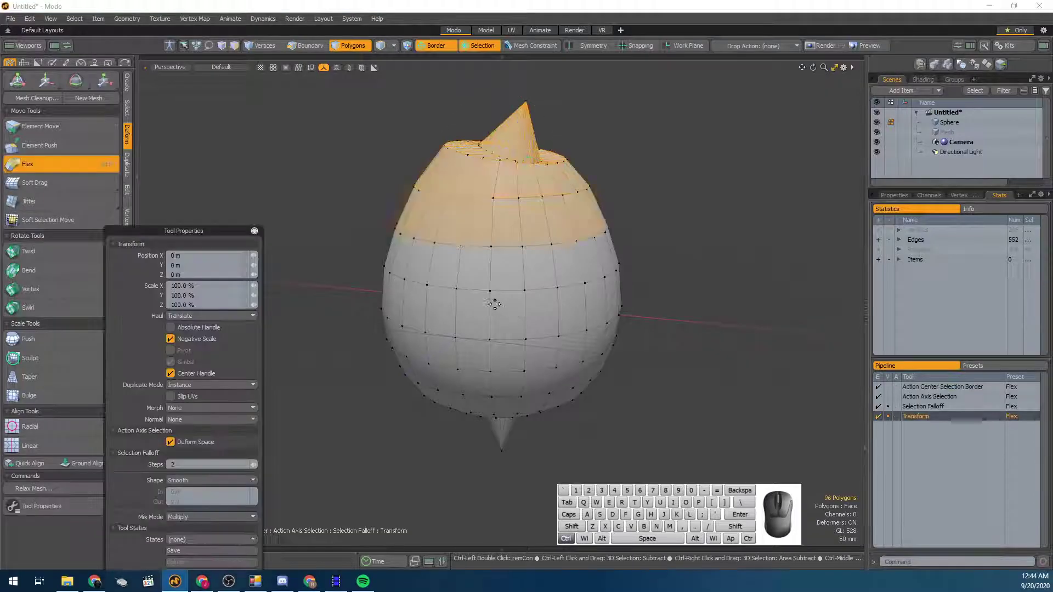
key("space")
left_click(356, 263)
Close the scene without saving and create a cylinder in the new empty scene
key("ctrl+w")
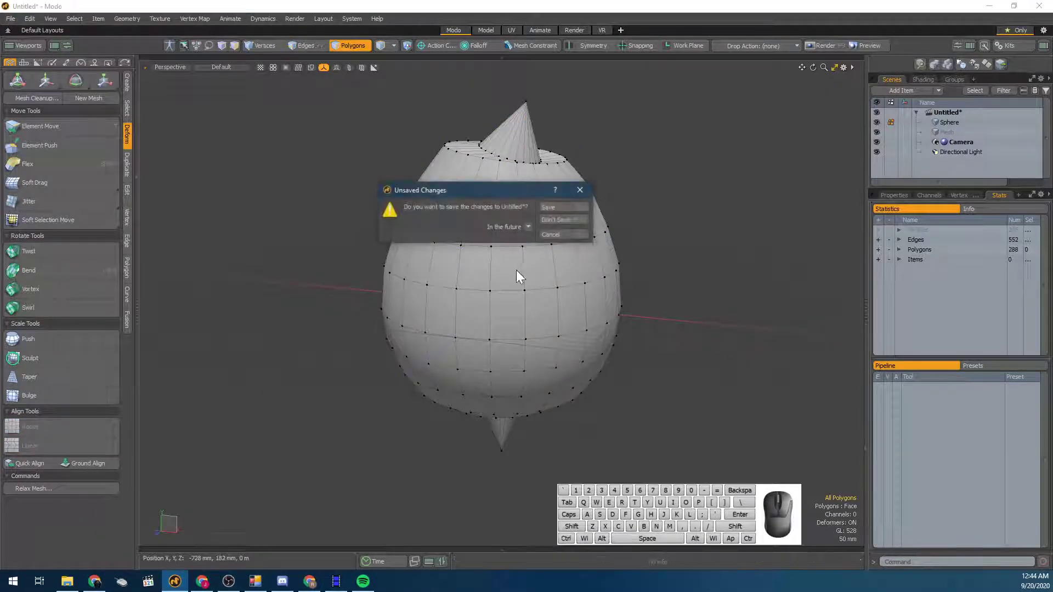
left_click(554, 221)
left_click_drag(521, 235, 505, 251, "alt")
key("F2")
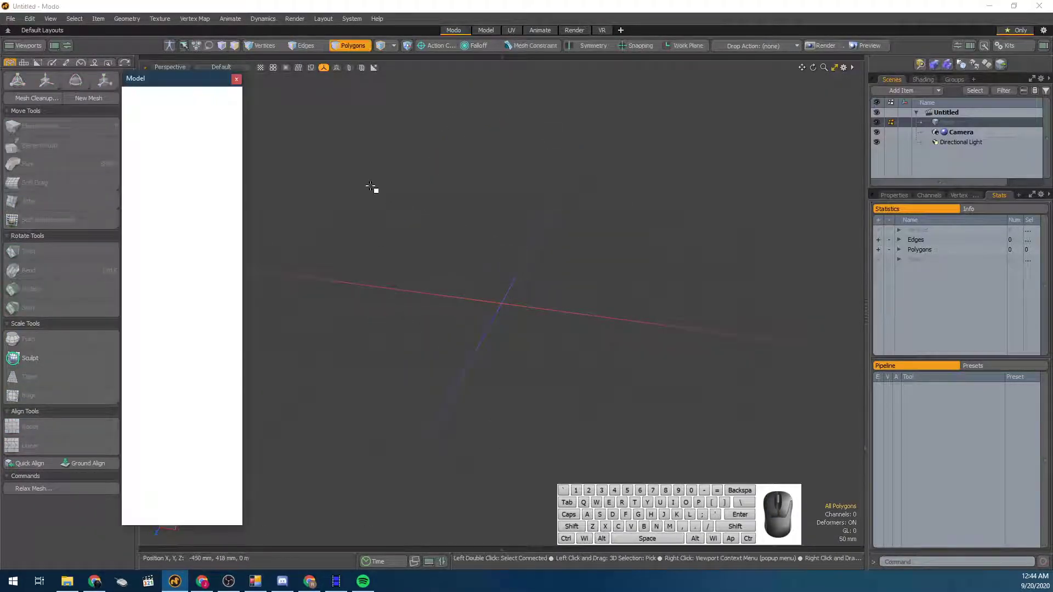
left_click(186, 102)
Select a vertical side edge of the cylinder, cut evenly spaced loops around the side with Loop Slice, and close the Model palette
left_click_drag(531, 284, 498, 234, "alt")
key("2")
left_click(486, 229)
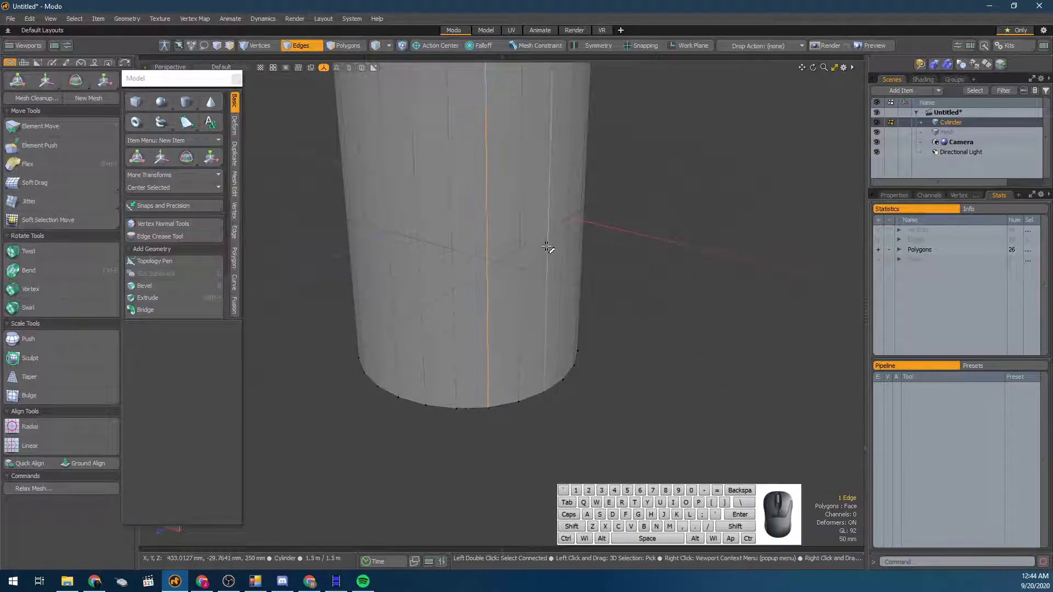
scroll(548, 249, "down", 4)
key("alt+c")
key("space")
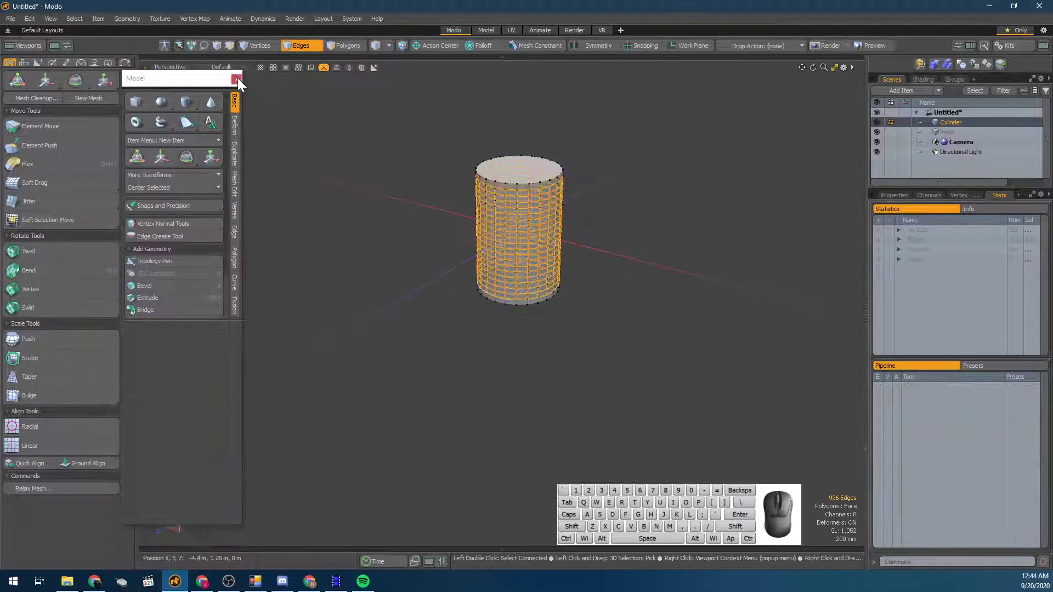
left_click(236, 79)
left_click_drag(444, 203, 272, 200, "alt")
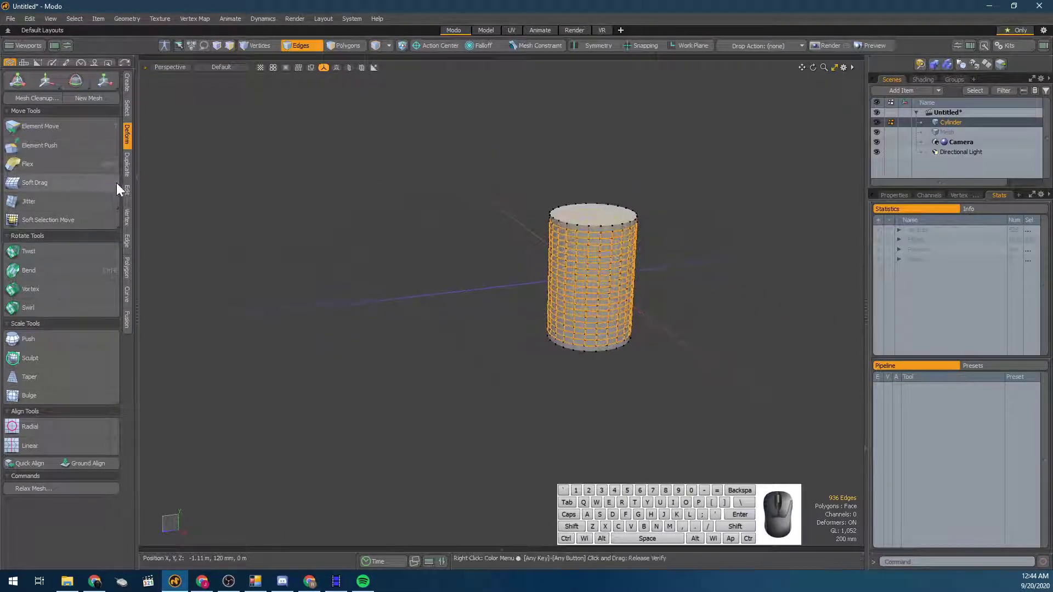
left_click(127, 193)
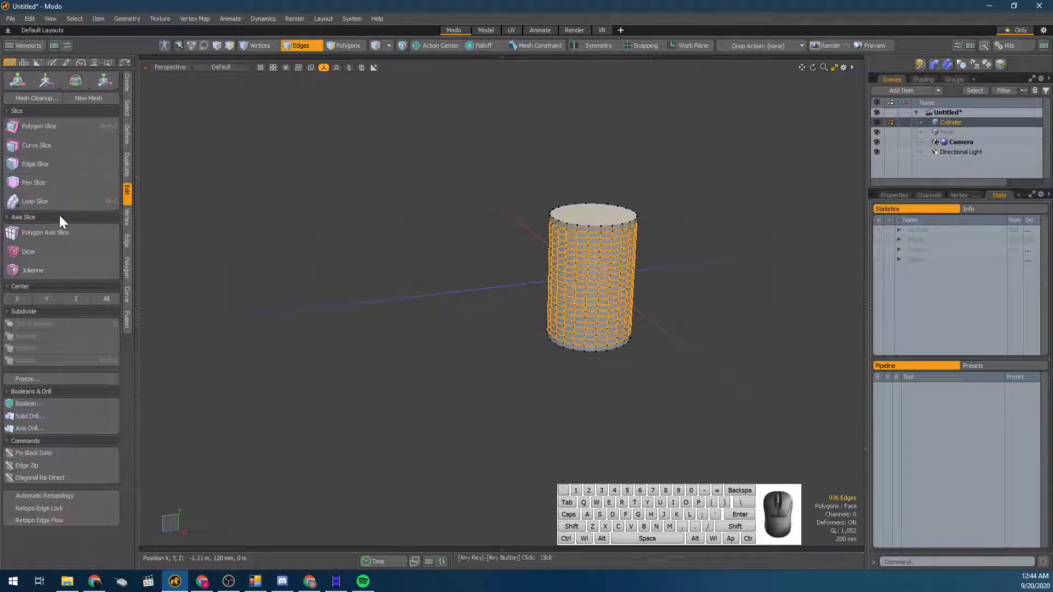
left_click(130, 137)
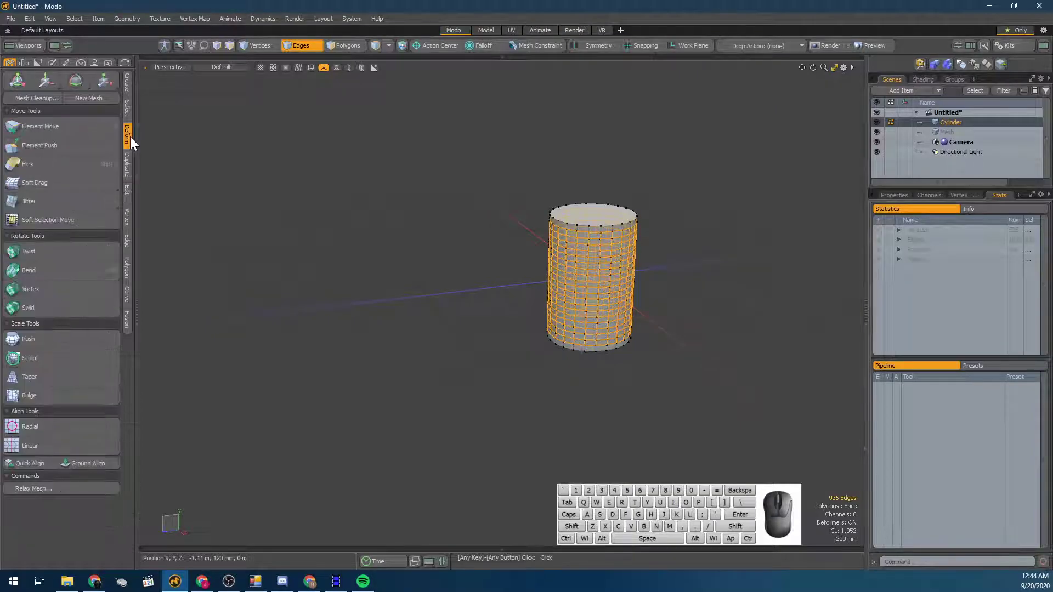
left_click_drag(247, 214, 439, 285, "alt")
scroll(483, 291, "up", 3)
left_click_drag(622, 300, 432, 303, "alt+shift")
scroll(419, 307, "up", 2)
left_click_drag(356, 326, 307, 300, "alt")
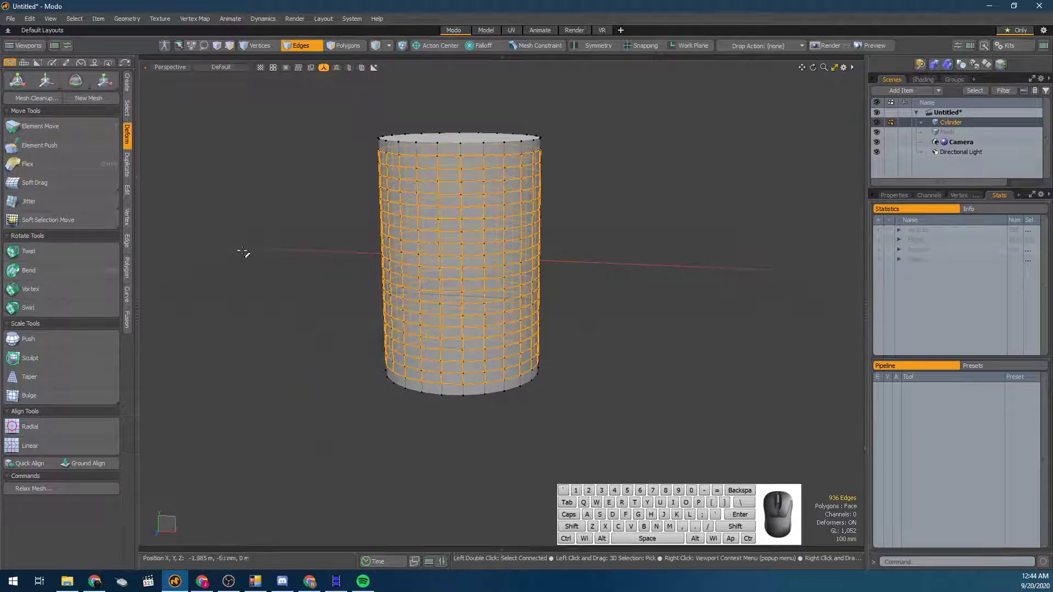
left_click_drag(444, 298, 449, 315, "alt")
left_click_drag(444, 113, 531, 207, "alt")
Select the cylinder's top cap polygon and grow the selection downward over its upper half
key("Up")
key("Up")
left_click(596, 322)
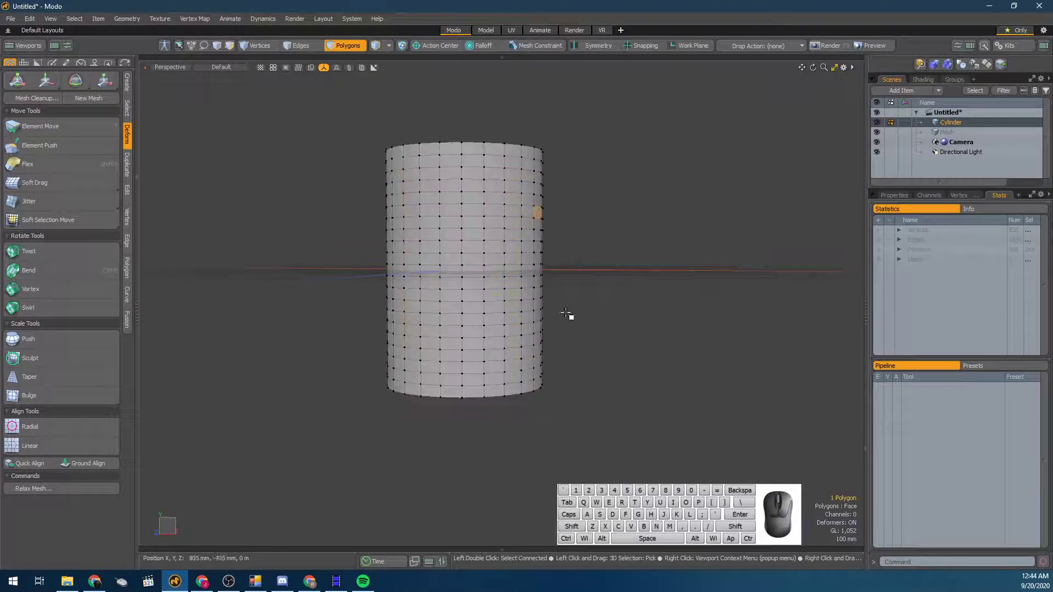
left_click_drag(597, 322, 571, 366, "alt")
left_click(491, 132, "shift")
key("shift+Up")
key("shift+Up")
key("shift+Up")
key("shift+Up")
key("shift+Up")
key("shift+Up")
key("shift+Up")
key("shift+Up")
key("shift+Up")
key("shift+Up")
key("shift+Up")
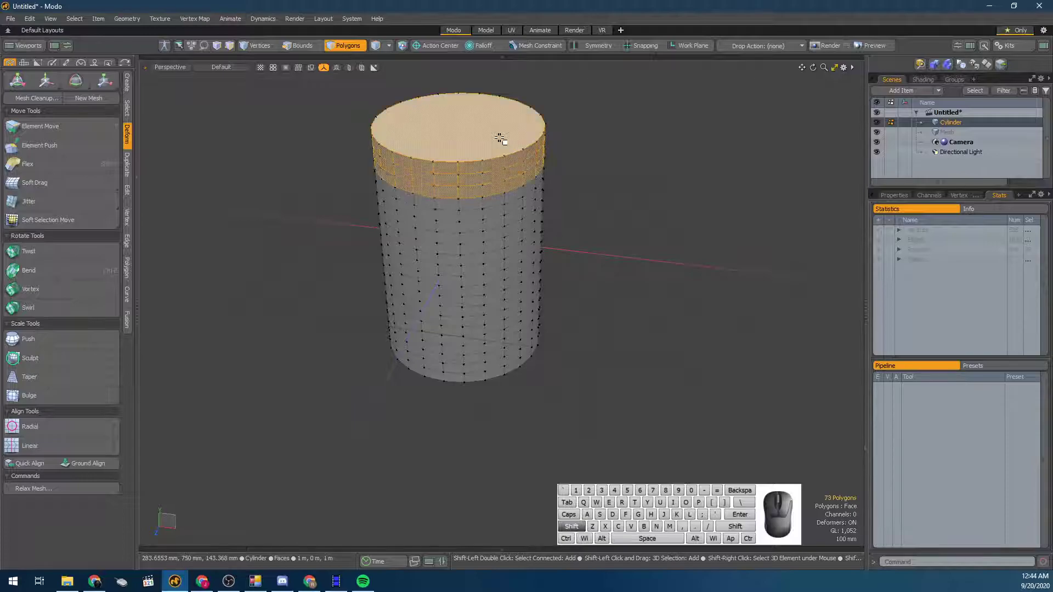
key("shift+Up")
Switch to the four-view layout and fit the selected polygons in the views
left_click_drag(500, 136, 404, 160, "alt")
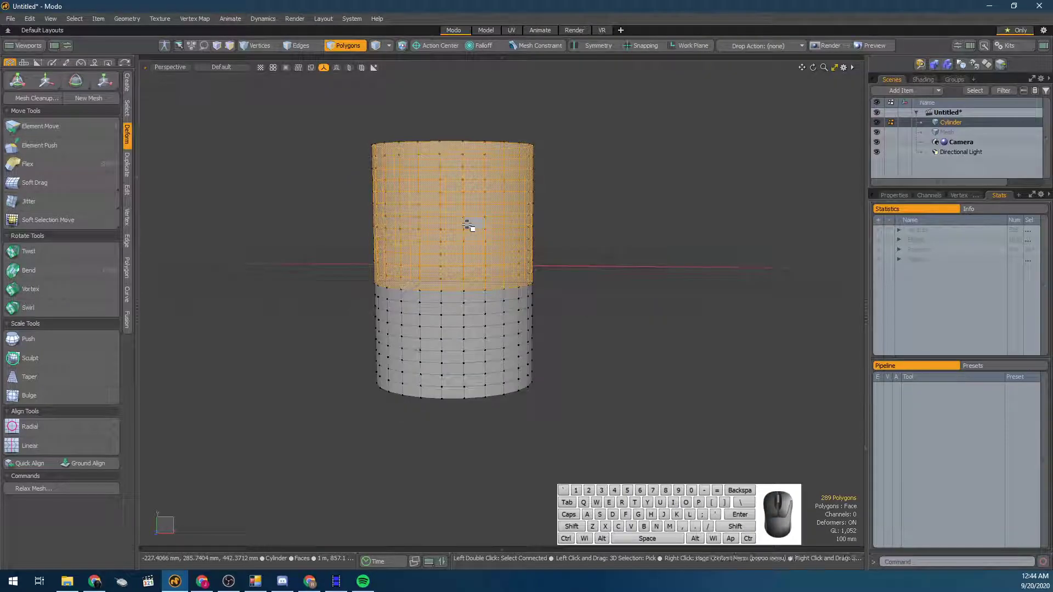
key("ctrl+space")
key("shift+a")
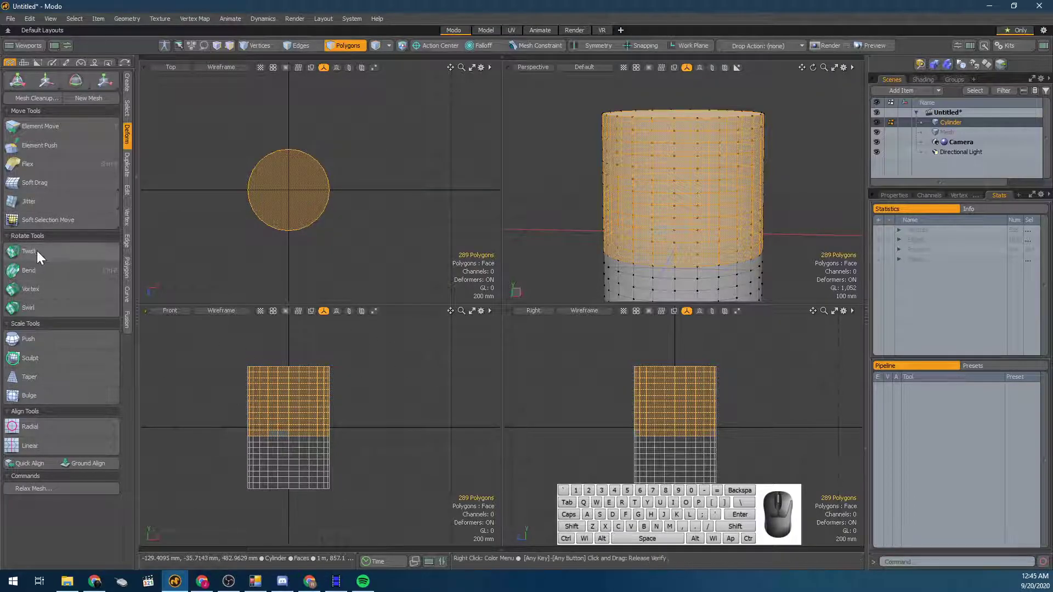
Try bending the cylinder's selected upper half about 33° around the Z axis in the Front view, and undo that bend
left_click(38, 267)
left_click_drag(186, 218, 125, 256)
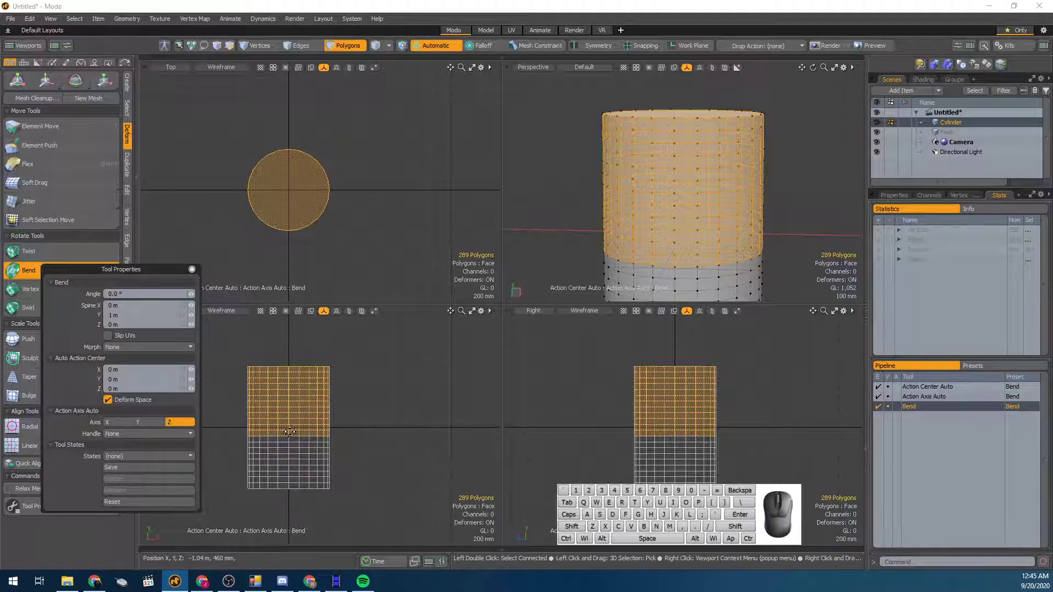
left_click(289, 435)
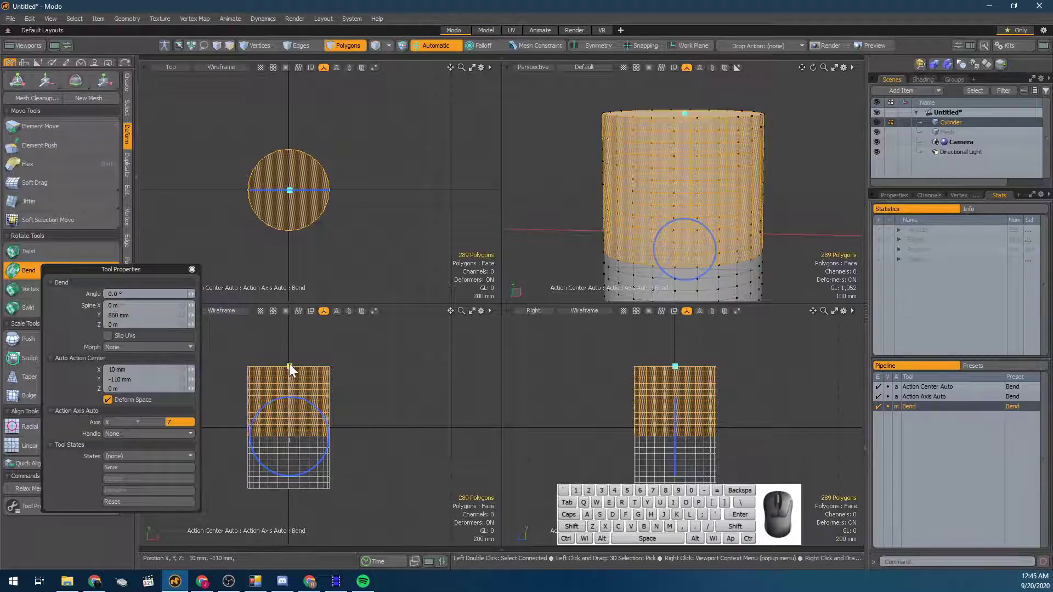
left_click_drag(288, 363, 288, 362)
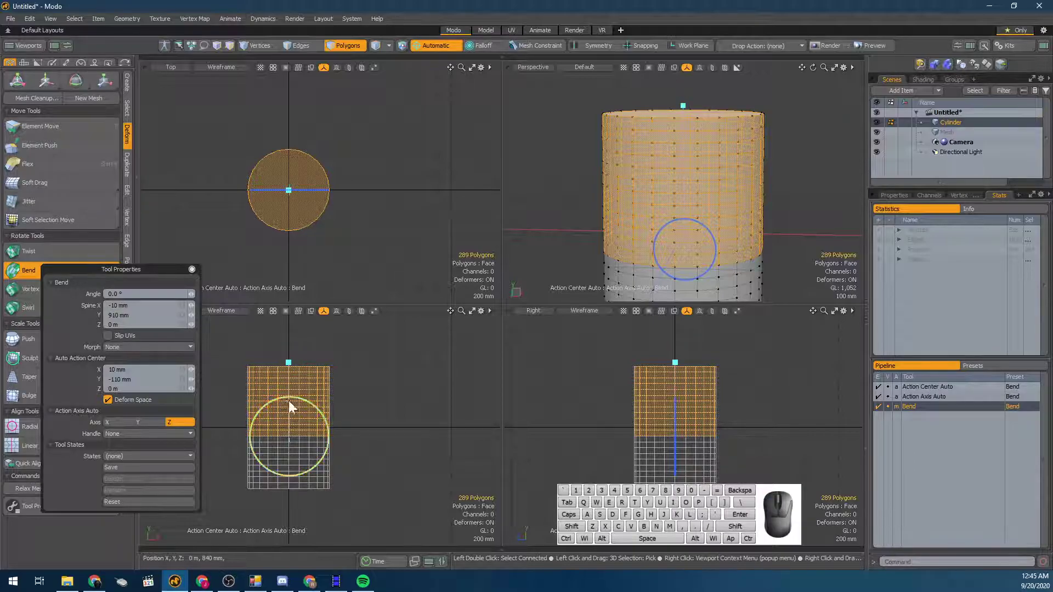
left_click_drag(275, 399, 311, 398)
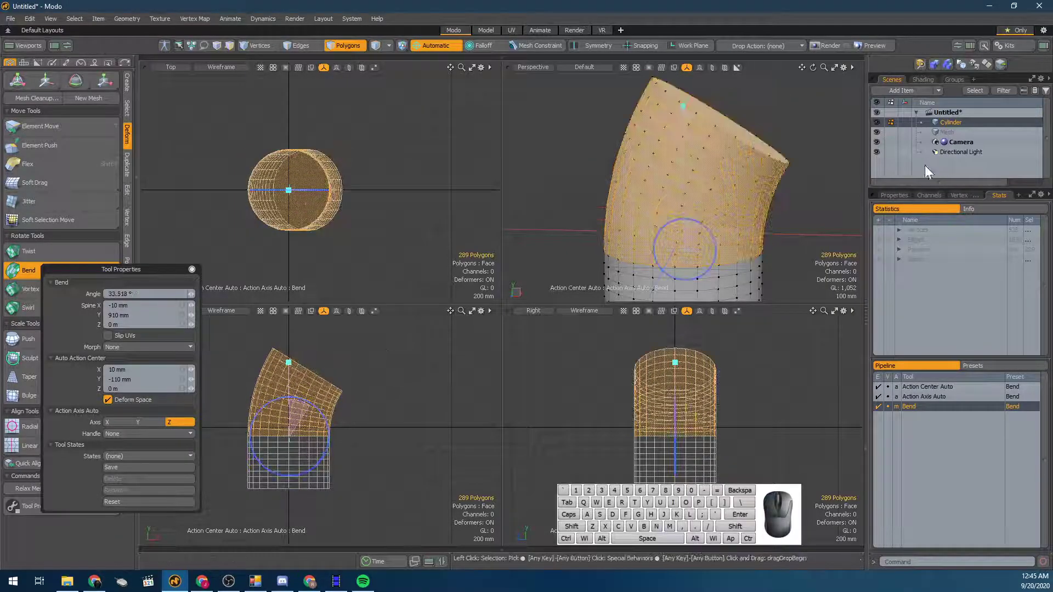
left_click_drag(775, 235, 759, 258, "alt")
key("ctrl+z")
Bend the selected upper half about -66° around the X axis in the Right view, centered near the middle of the cylinder
left_click(691, 432)
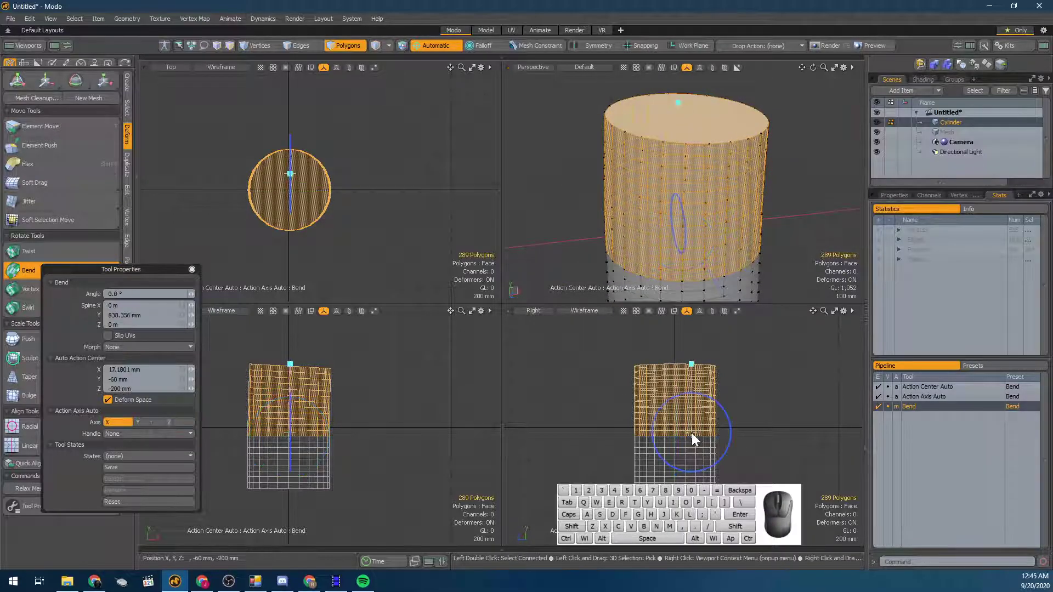
left_click(674, 426)
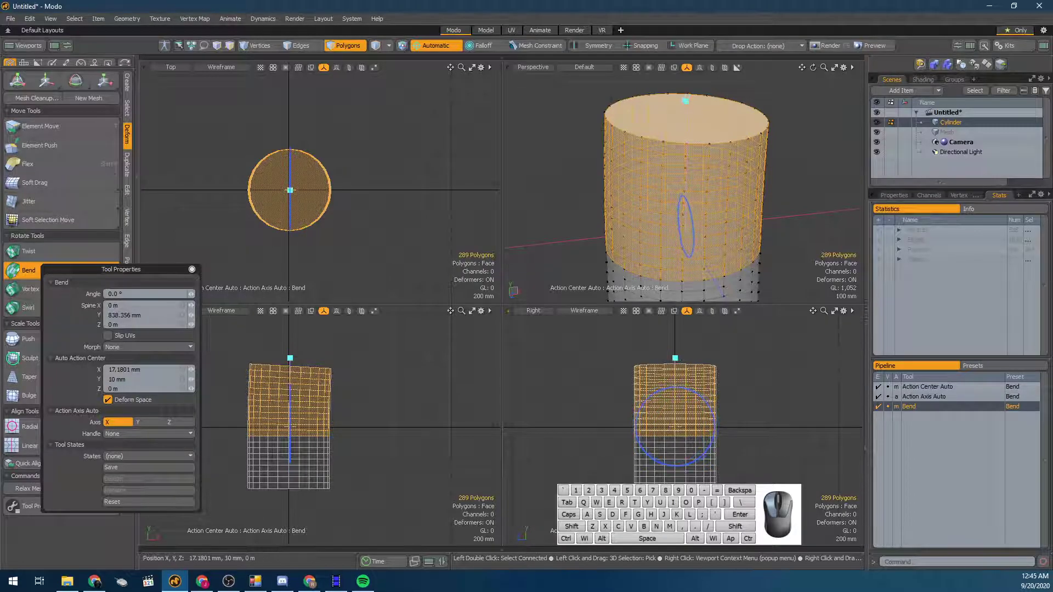
left_click_drag(695, 393, 587, 356)
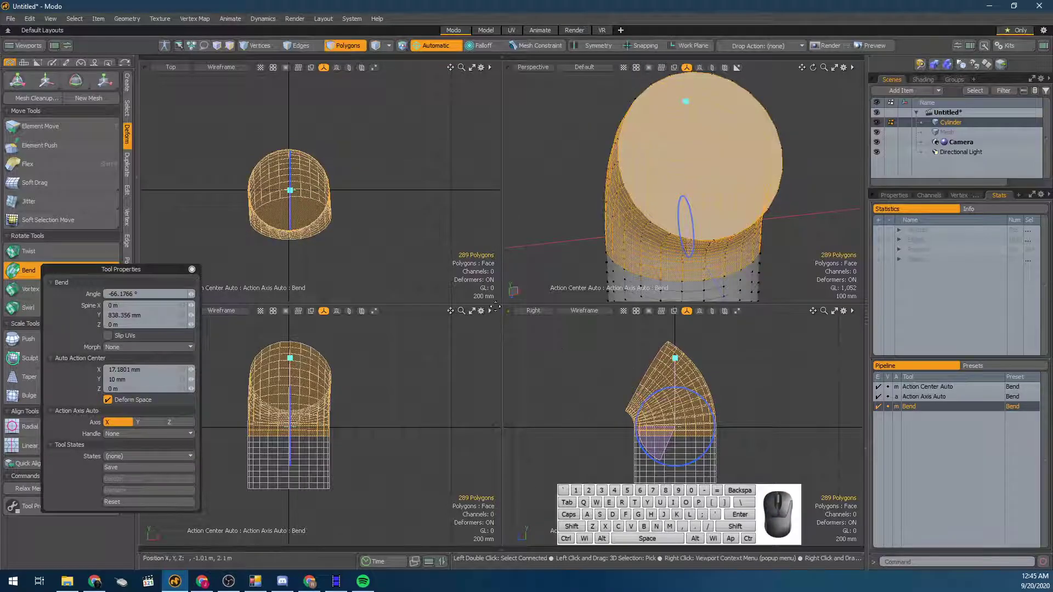
left_click_drag(782, 184, 768, 204, "alt")
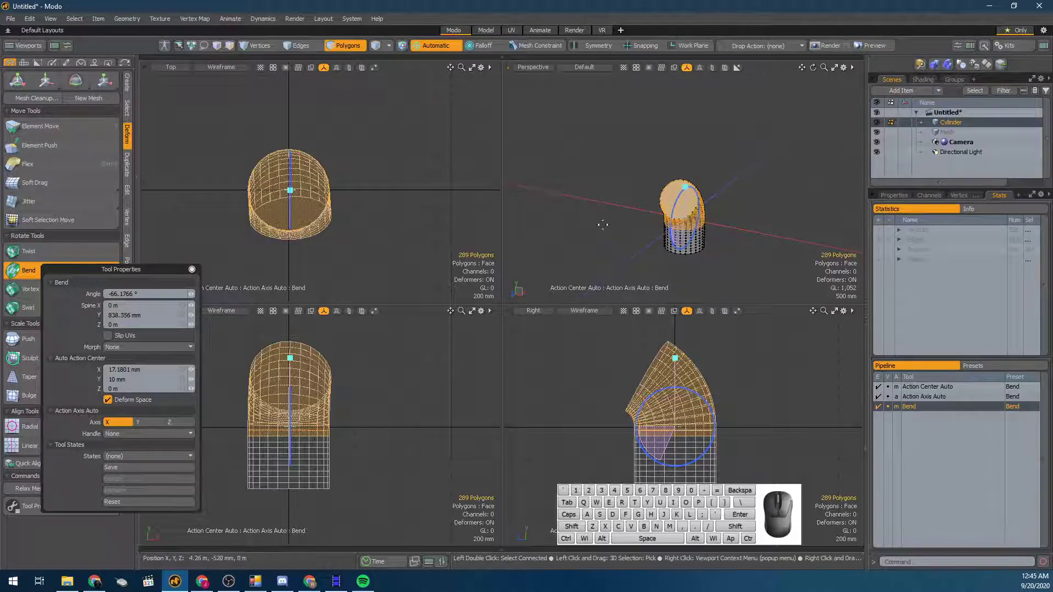
left_click_drag(734, 238, 731, 231, "alt")
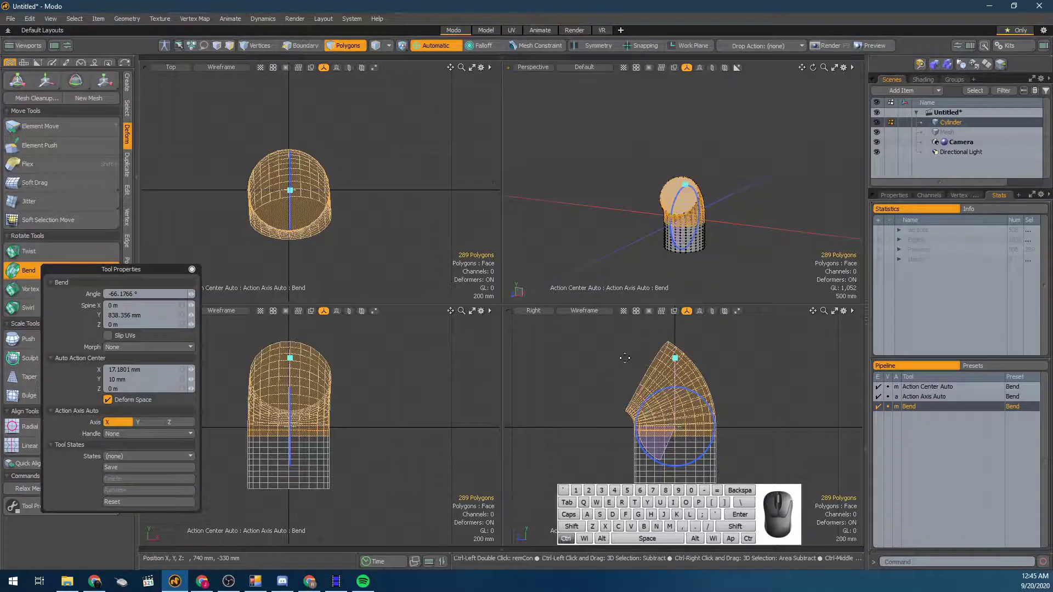
Undo the bends made on the cylinder's upper half back to its straight shape
left_click_drag(510, 393, 718, 367)
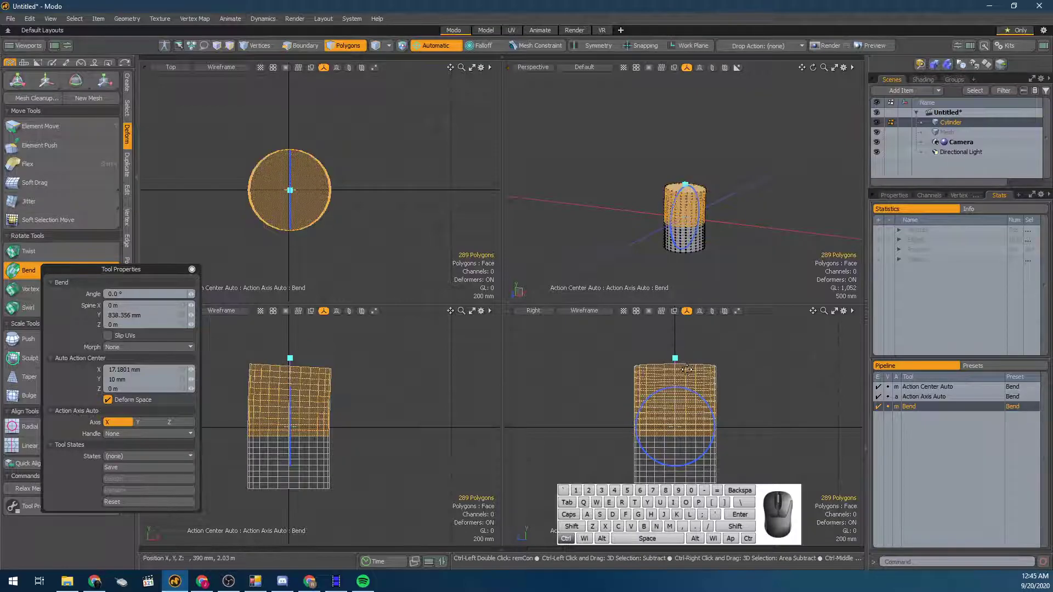
key("space")
scroll(735, 374, "down", 2)
key("5")
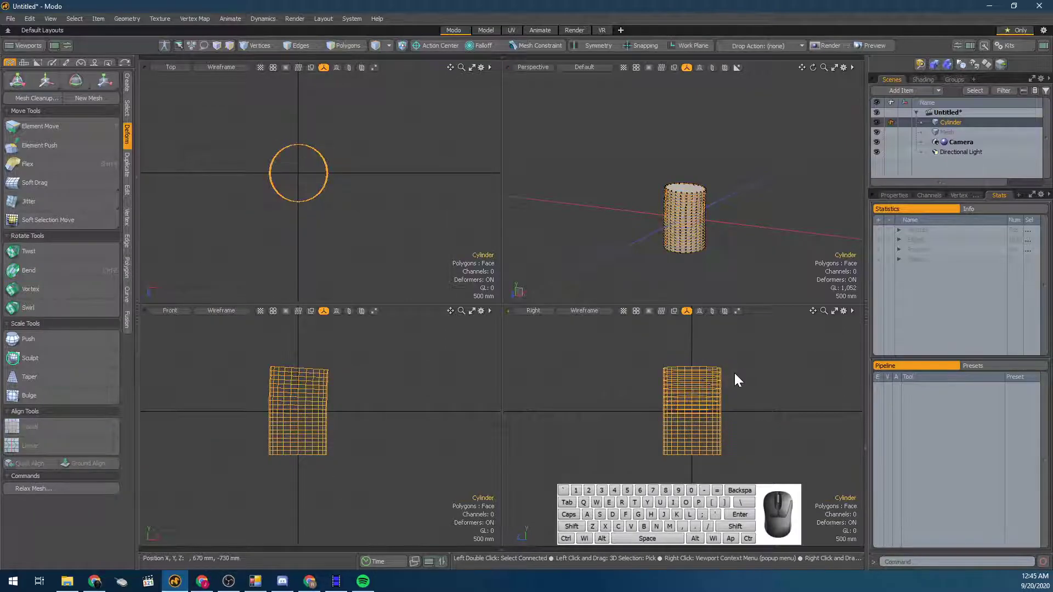
key("3")
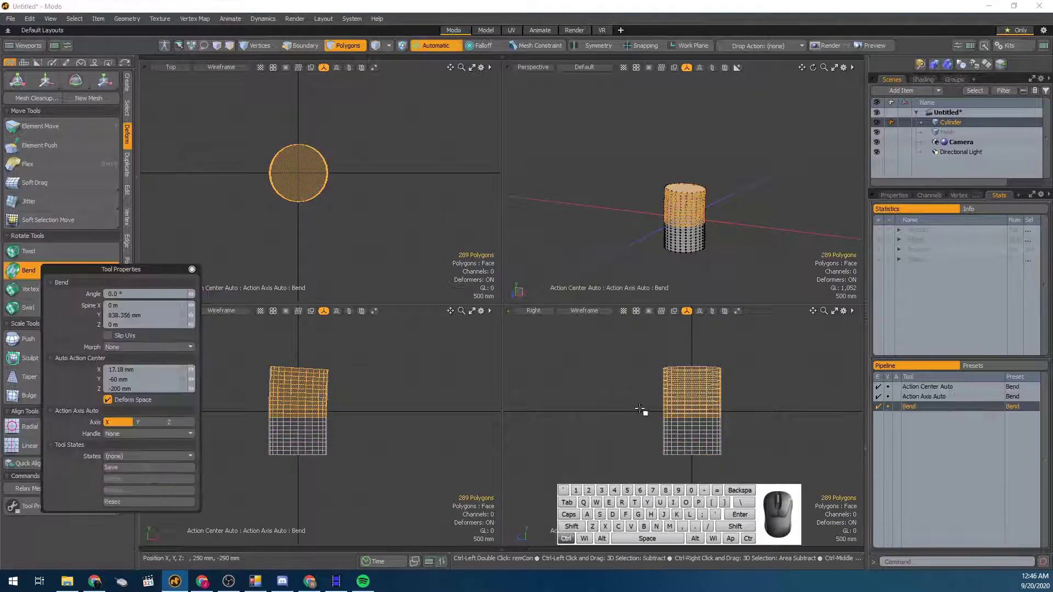
key("1")
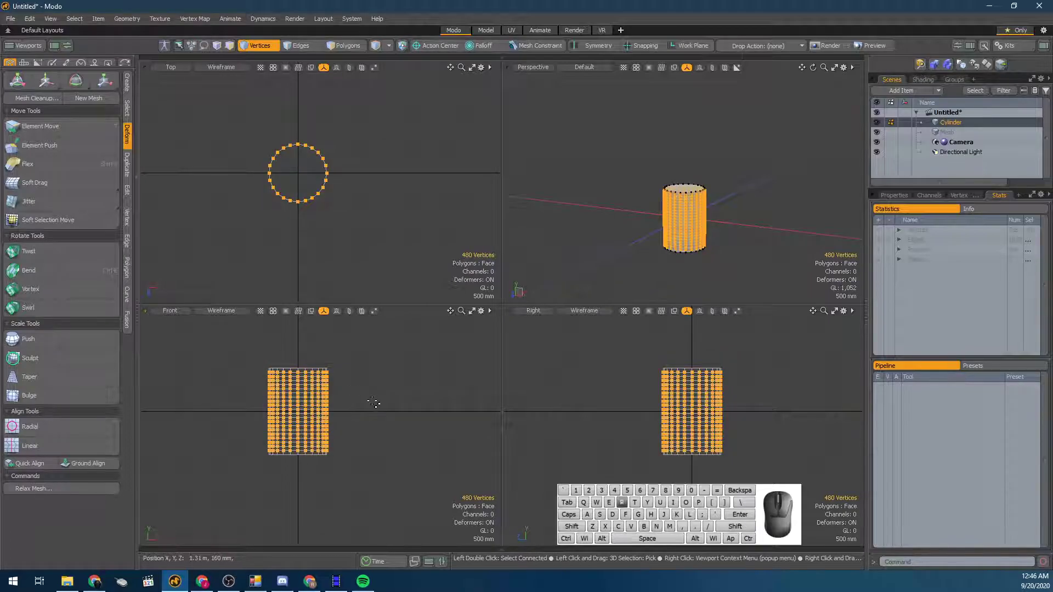
Stretch the whole cylinder item to about 350% along its Y axis and fit it in the views
key("3")
key("5")
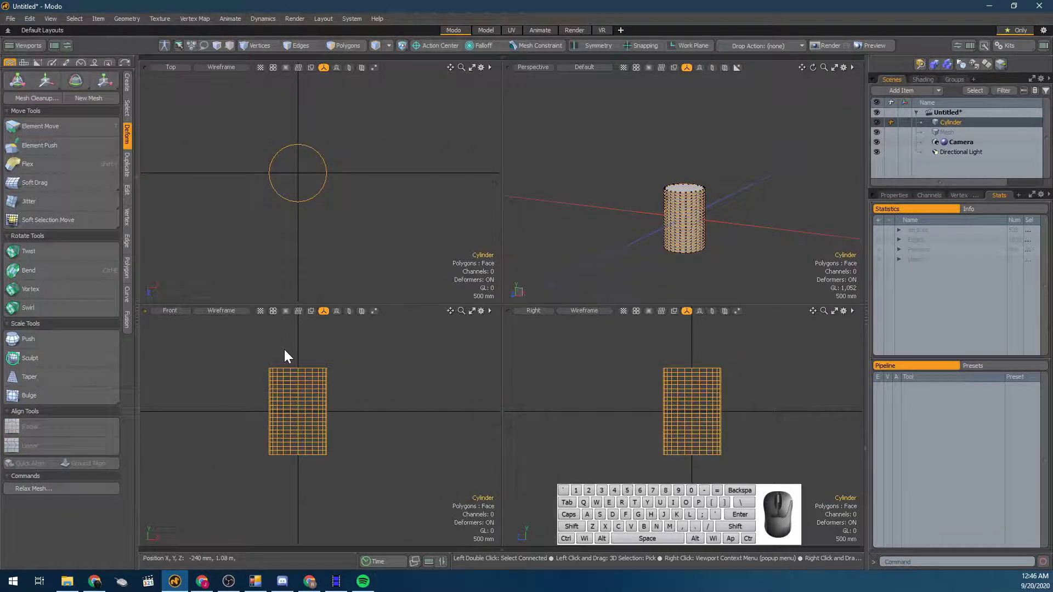
key("w")
key("e")
key("r")
left_click_drag(298, 347, 298, 230)
key("a")
Select the tall cylinder's top cap polygon and grow the selection downward over roughly its upper two thirds
key("3")
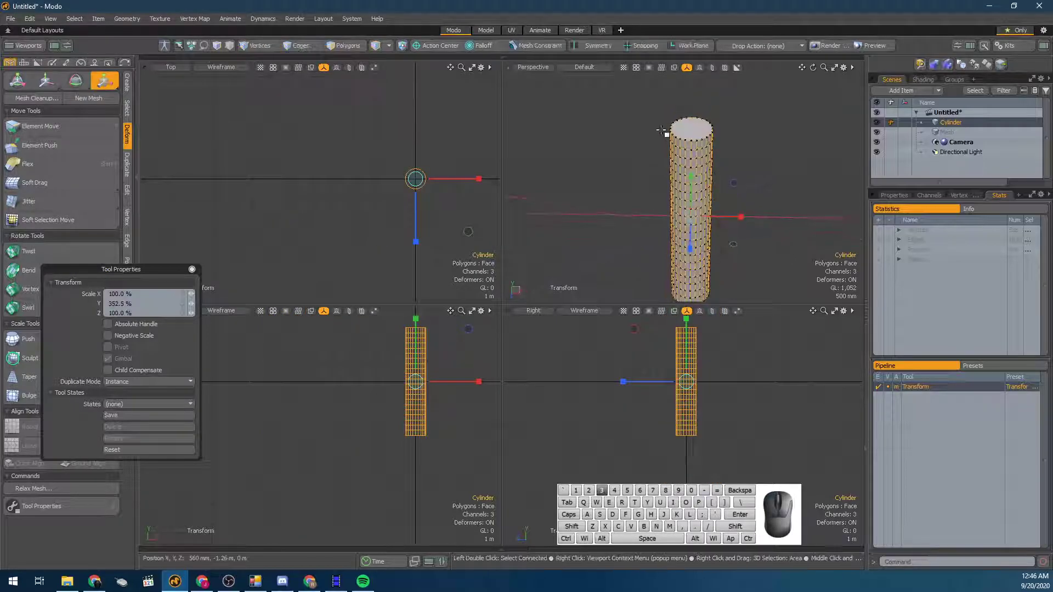
left_click(690, 128)
key("shift+Up")
key("shift+Up")
key("shift+Up")
key("shift+Up")
key("shift+Up")
key("shift+Up")
key("shift+Up")
key("shift+Up")
key("shift+Up")
key("shift+Up")
key("shift+Up")
key("shift+Up")
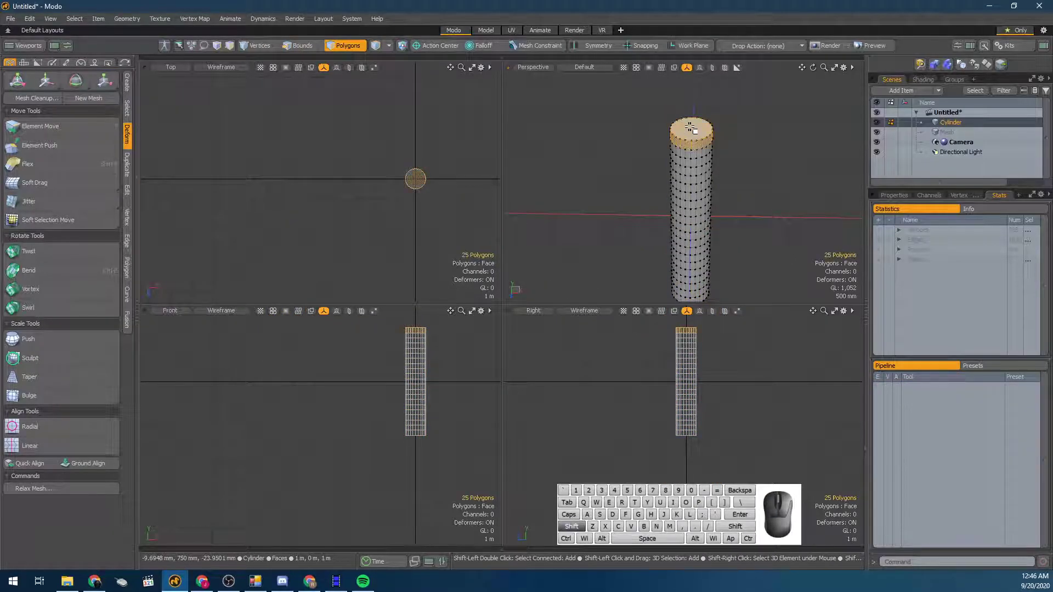
key("shift+Up")
Bend the selected polygons 90° around the Z axis, with the action center at the selection's lower boundary, about Y -850 mm
left_click_drag(359, 423, 261, 413, "alt")
left_click(75, 271)
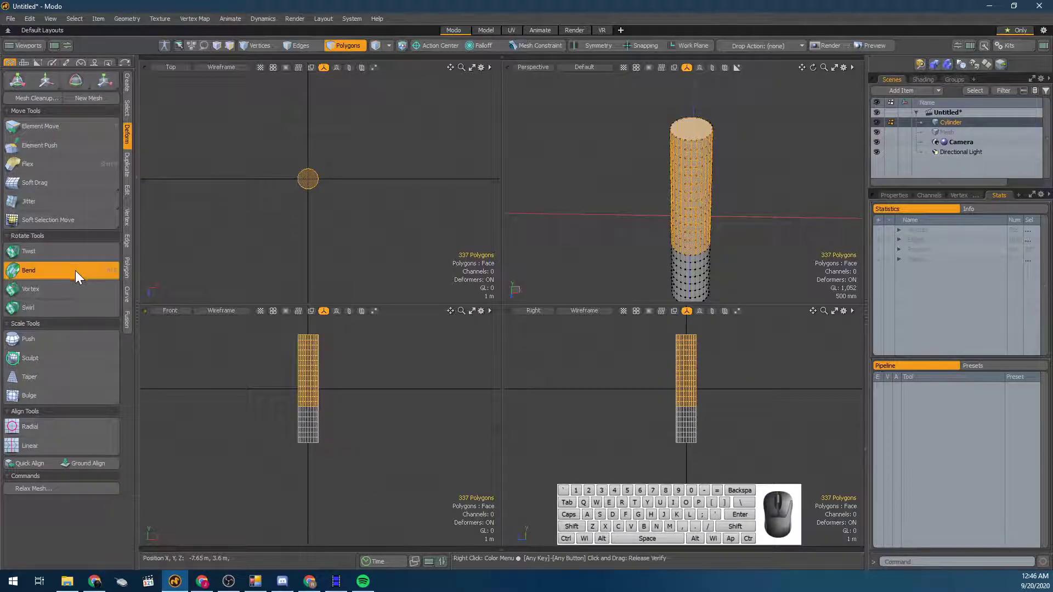
left_click(307, 406)
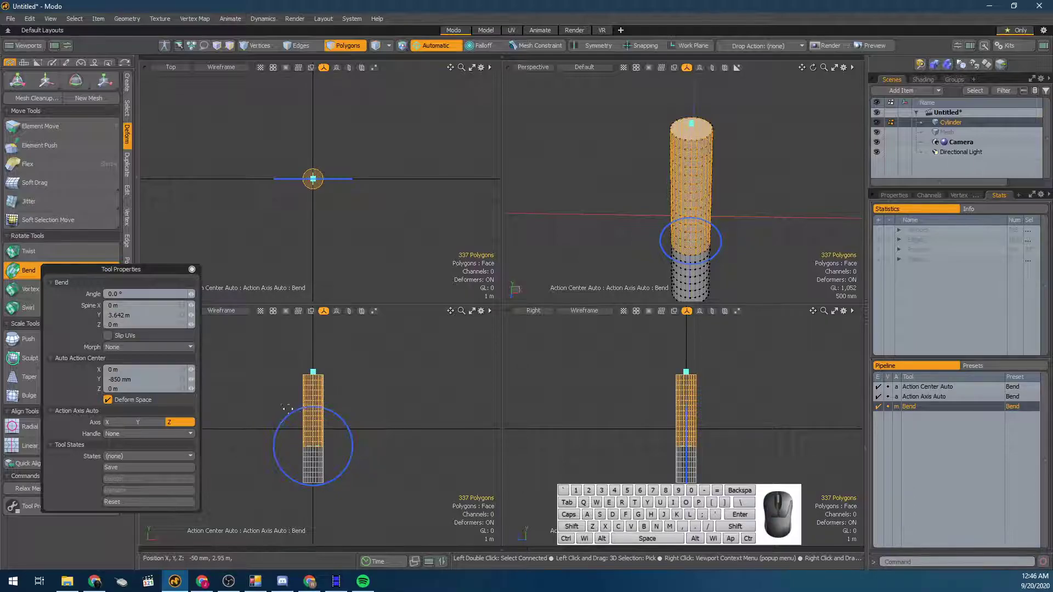
left_click(138, 291)
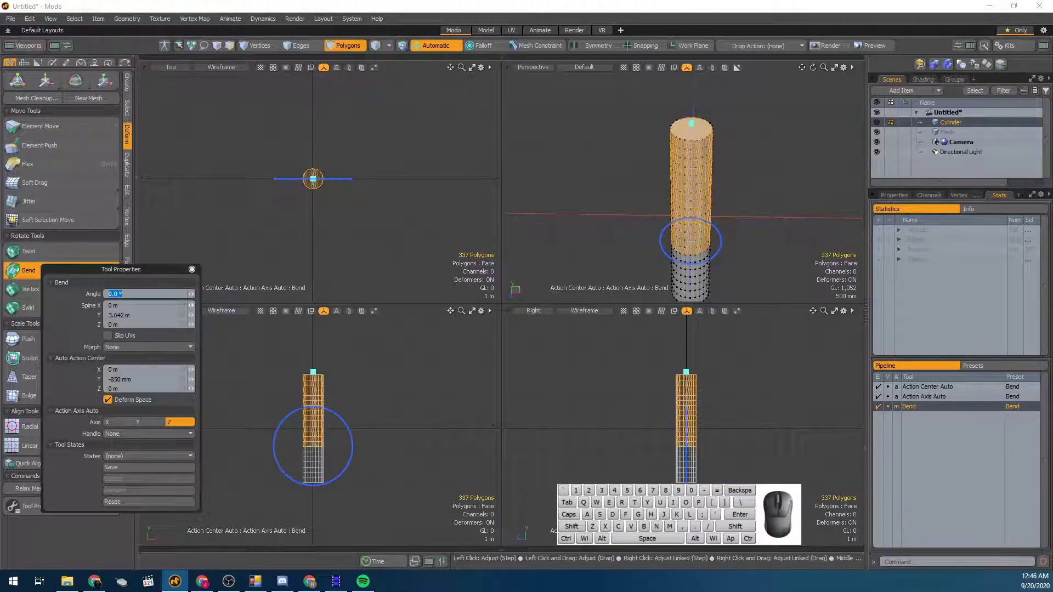
type("90")
key("Return")
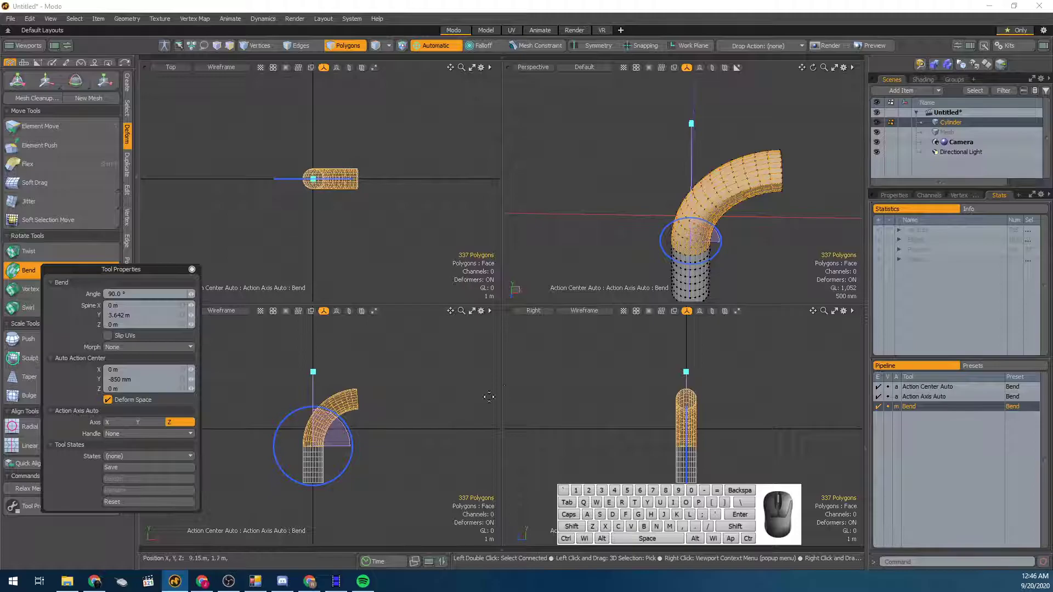
Try moving the bend's action center up to about X -50 mm, Y 450 mm, and undo the change
scroll(405, 408, "up", 5)
scroll(354, 389, "down", 5)
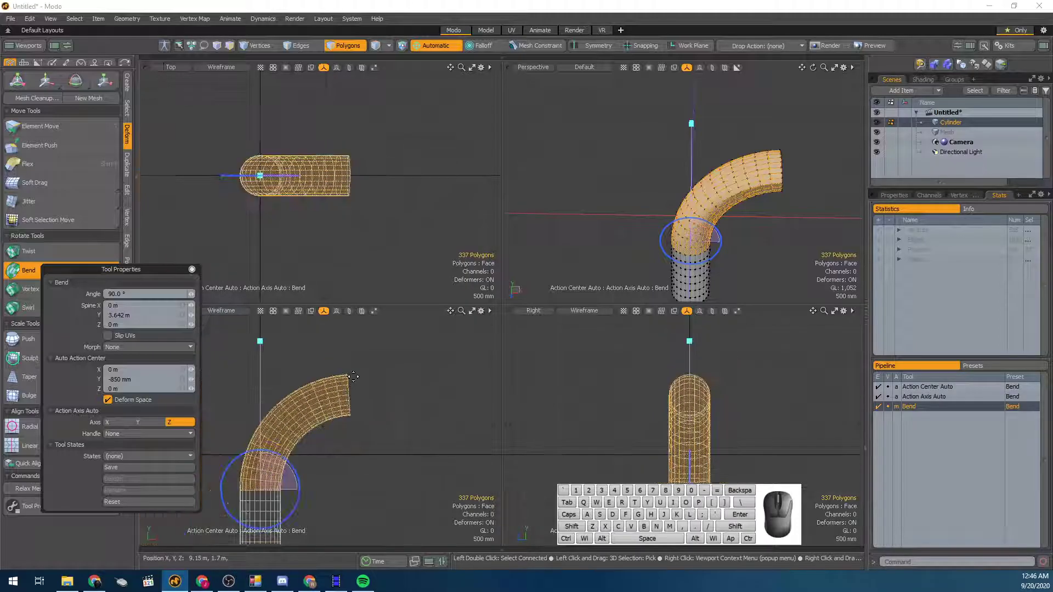
scroll(349, 429, "up", 2)
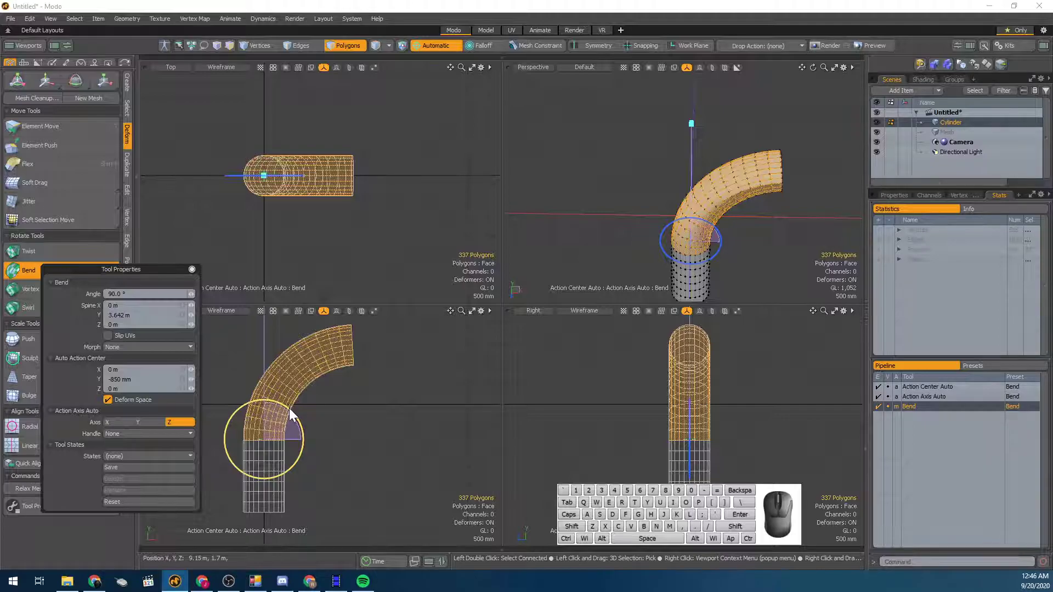
scroll(263, 362, "down", 2)
mouse_move(290, 371)
left_mouse_down("alt+shift")
mouse_move(312, 385)
mouse_move(278, 421)
mouse_move(282, 408)
mouse_move(289, 415)
mouse_move(294, 398)
mouse_move(285, 426)
mouse_move(284, 387)
left_mouse_up("alt+shift")
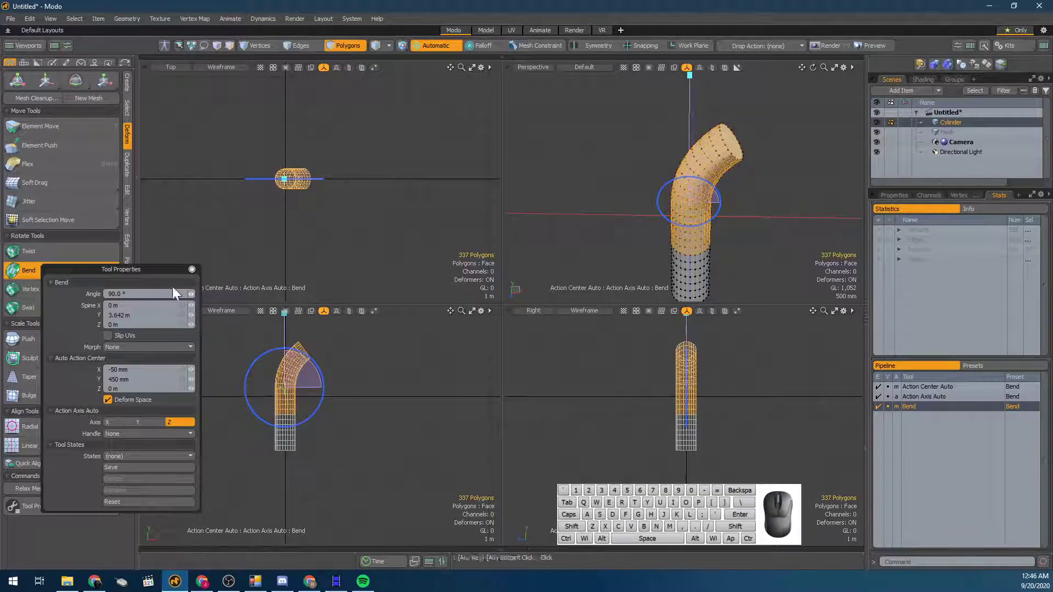
scroll(308, 353, "up", 2)
left_click_drag(281, 361, 316, 363)
key("ctrl+z")
key("ctrl+z")
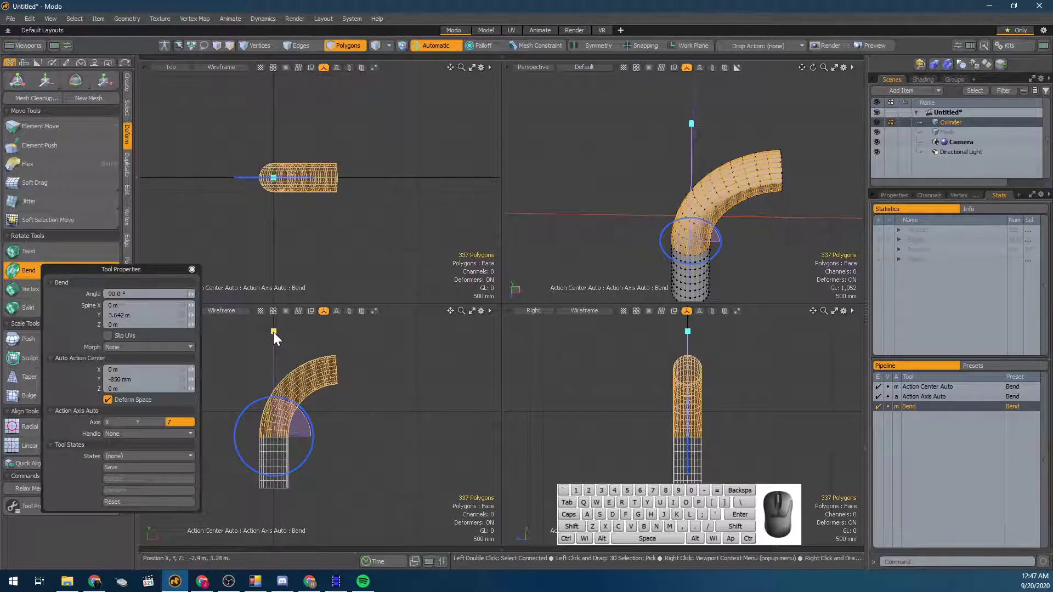
Shorten the bend's spine to about 1.42 m in Y to tighten the 90° elbow
left_click_drag(274, 332, 275, 396)
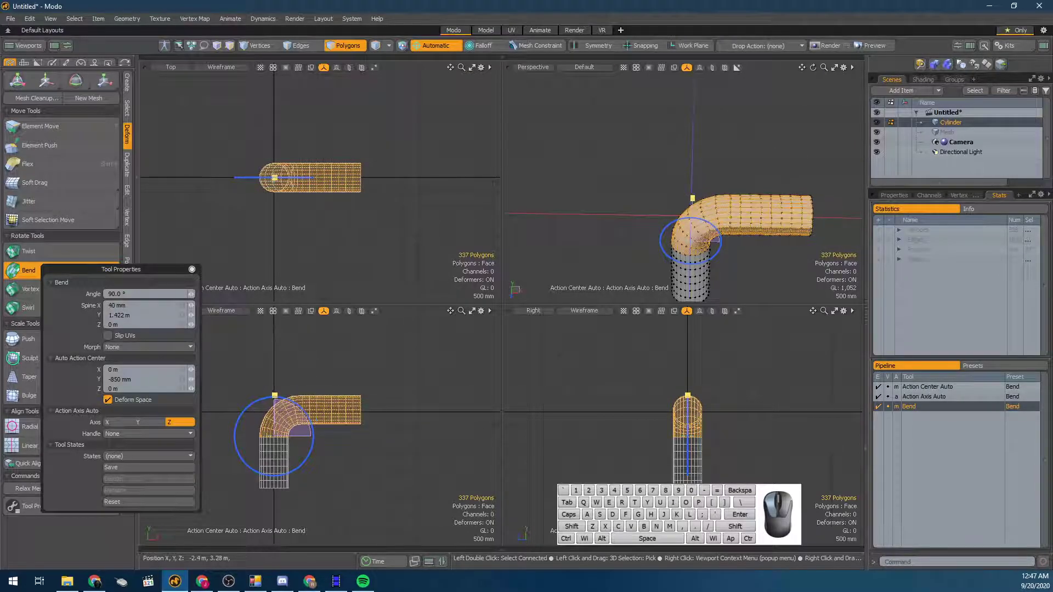
scroll(275, 395, "up", 4)
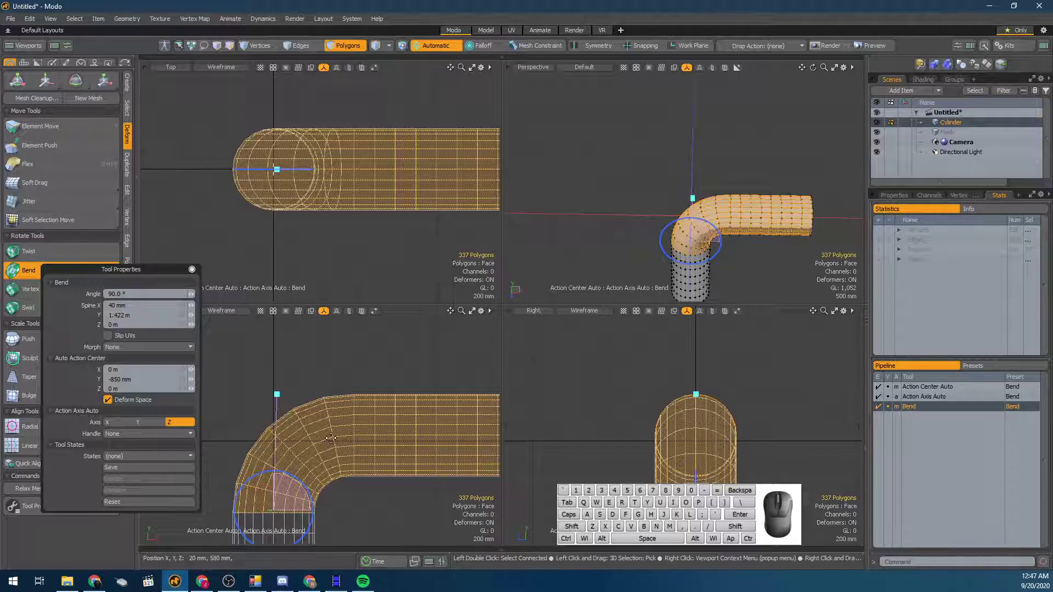
scroll(378, 447, "down", 4)
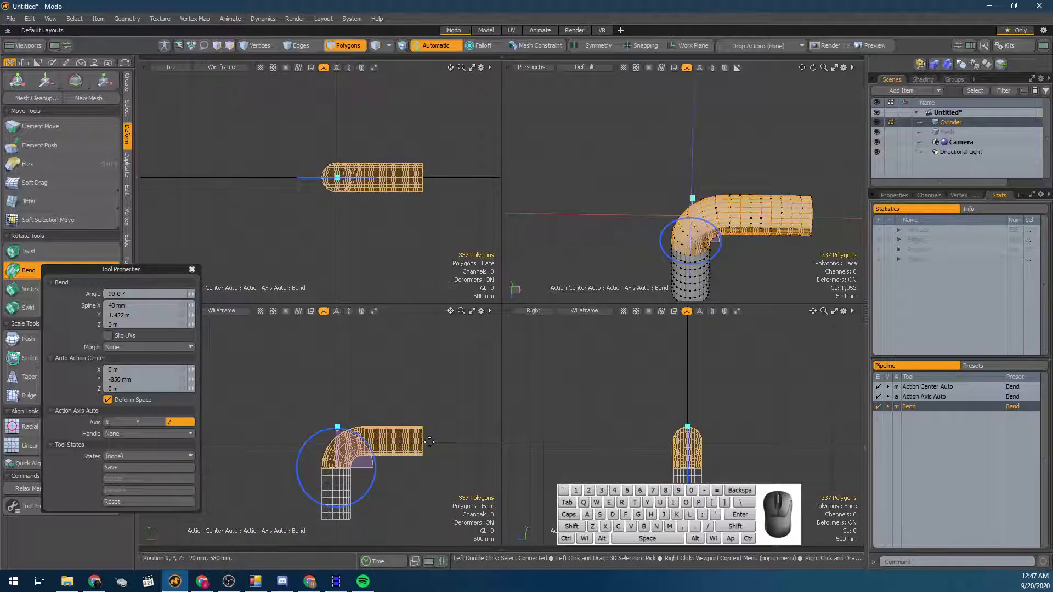
Shrink the polygon selection to the outer half of the bent pipe's horizontal arm
key("shift")
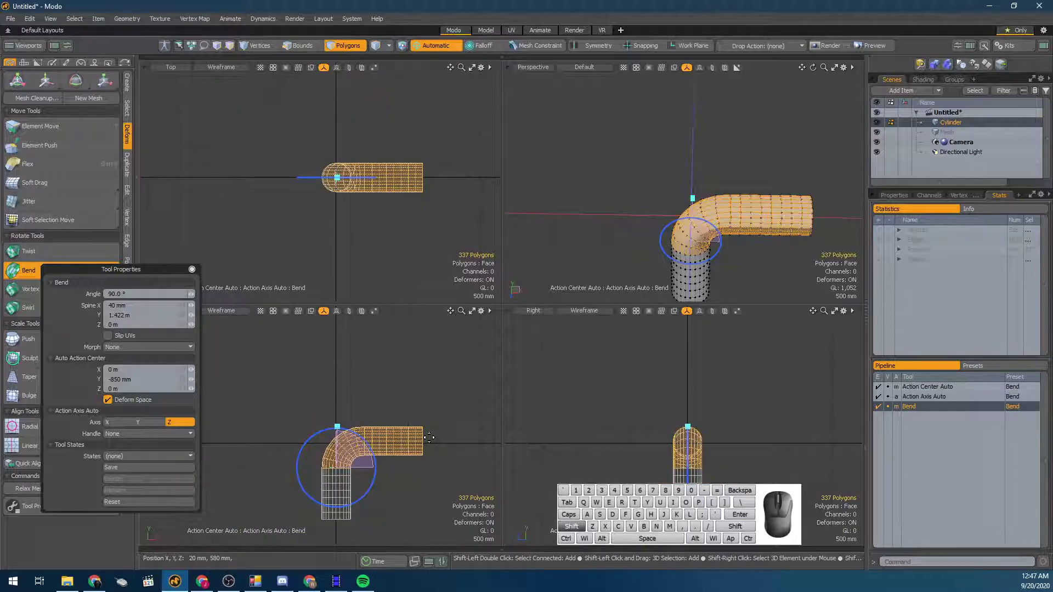
scroll(429, 437, "down", 7, "shift")
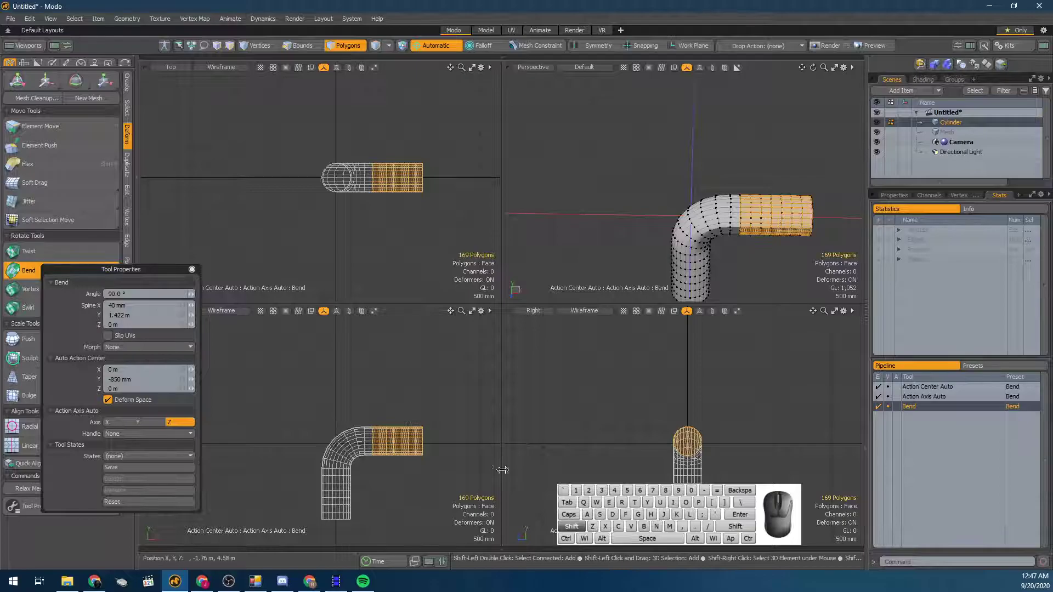
Bend the selected pipe end upward about -91° around Z, centered at about X 1.24 m, Y 60 mm with the spine reaching the open end
left_click(421, 440, "shift")
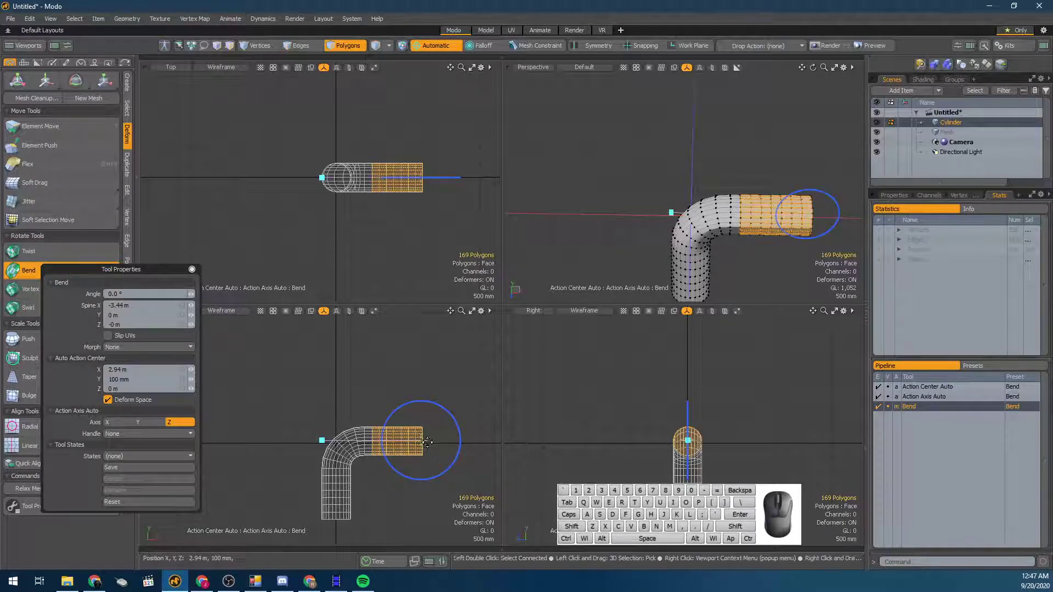
key("ctrl+z")
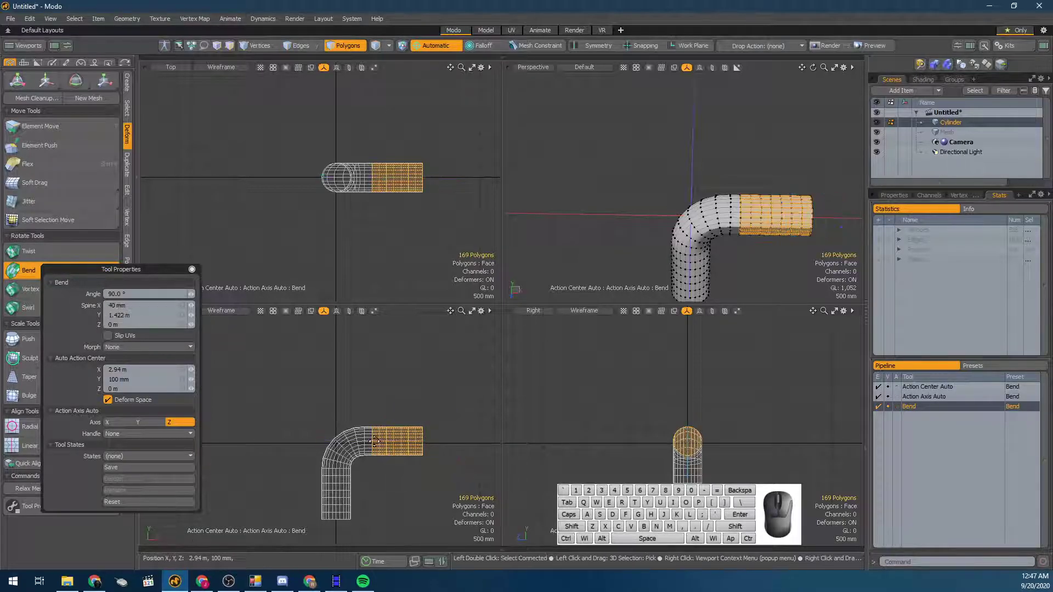
left_click(372, 441, "shift")
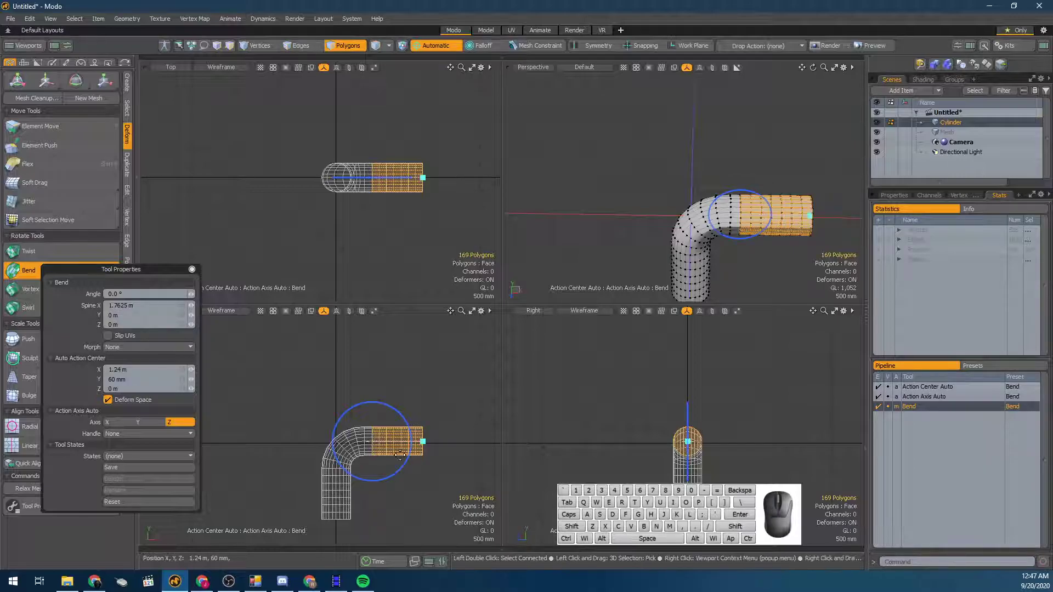
left_click_drag(587, 415, 253, 385, "alt")
left_click_drag(235, 422, 234, 419)
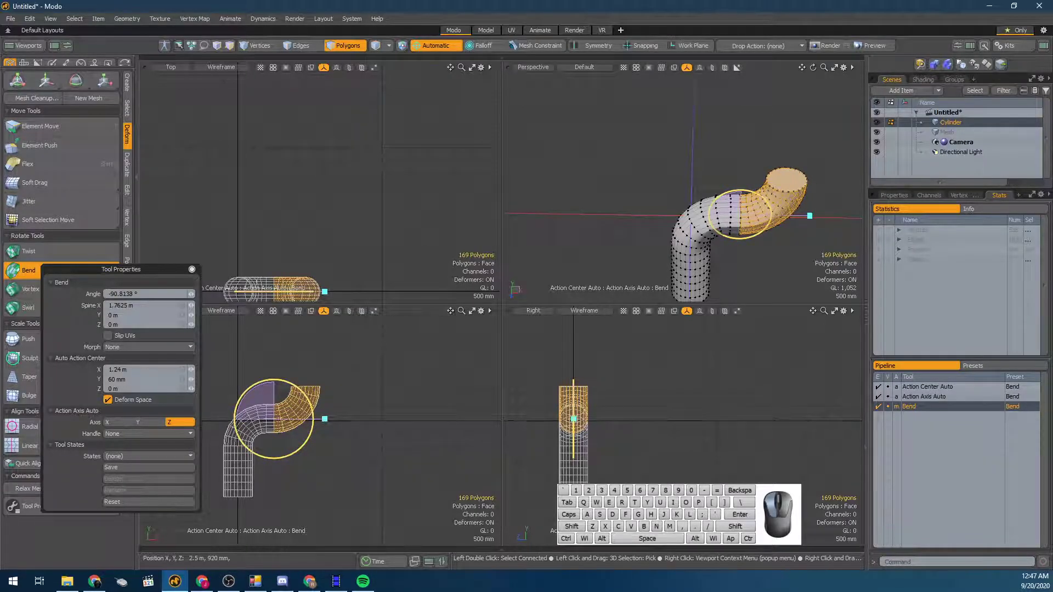
key("space")
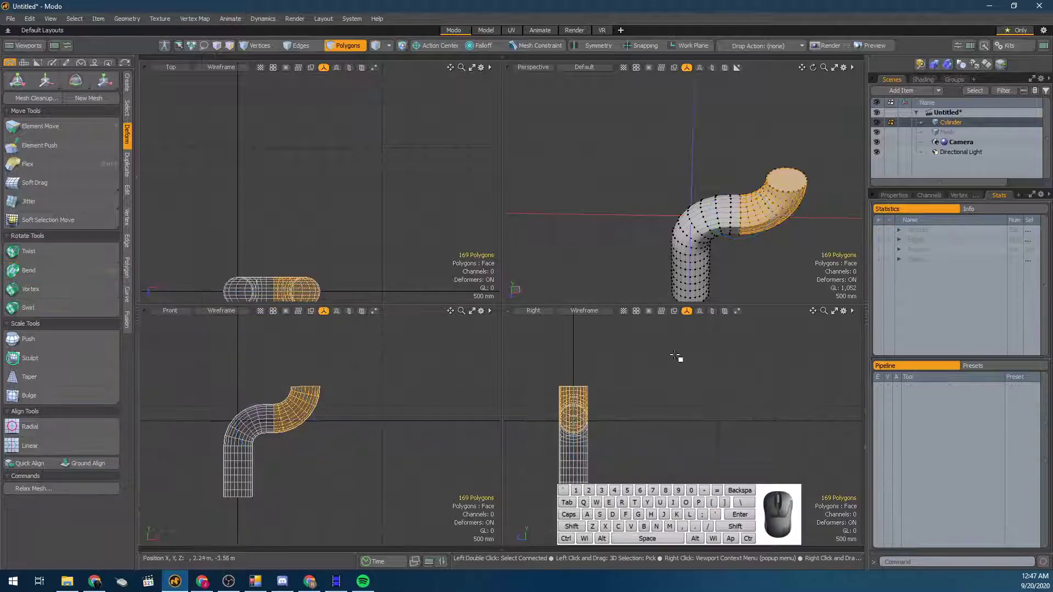
scroll(317, 364, "up", 4)
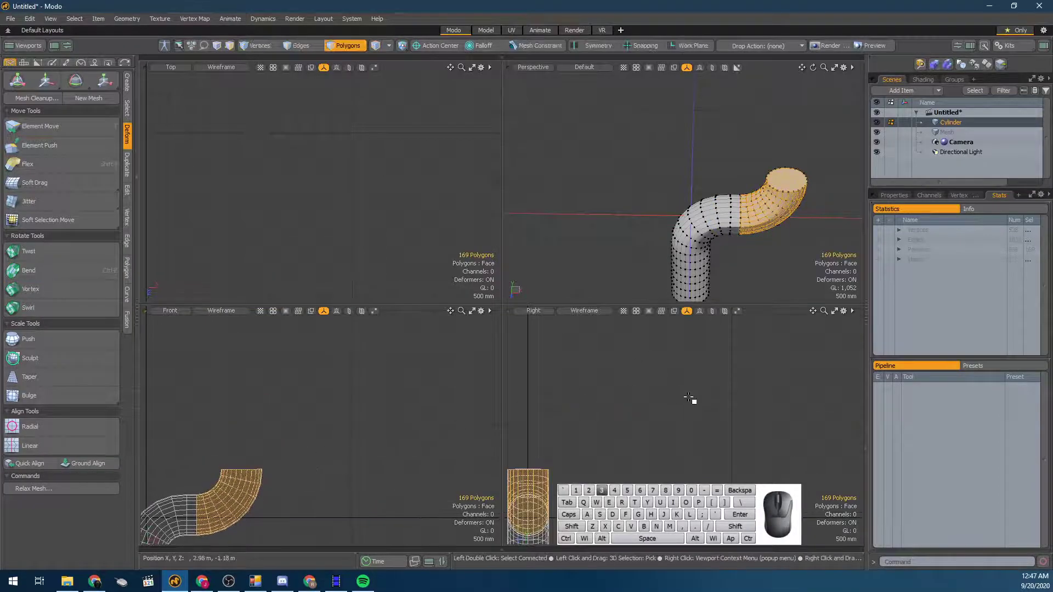
Bevel the pipe's upper end cap outward with a shift of 700 mm and 6 segments
scroll(680, 403, "down", 6)
left_click(786, 180)
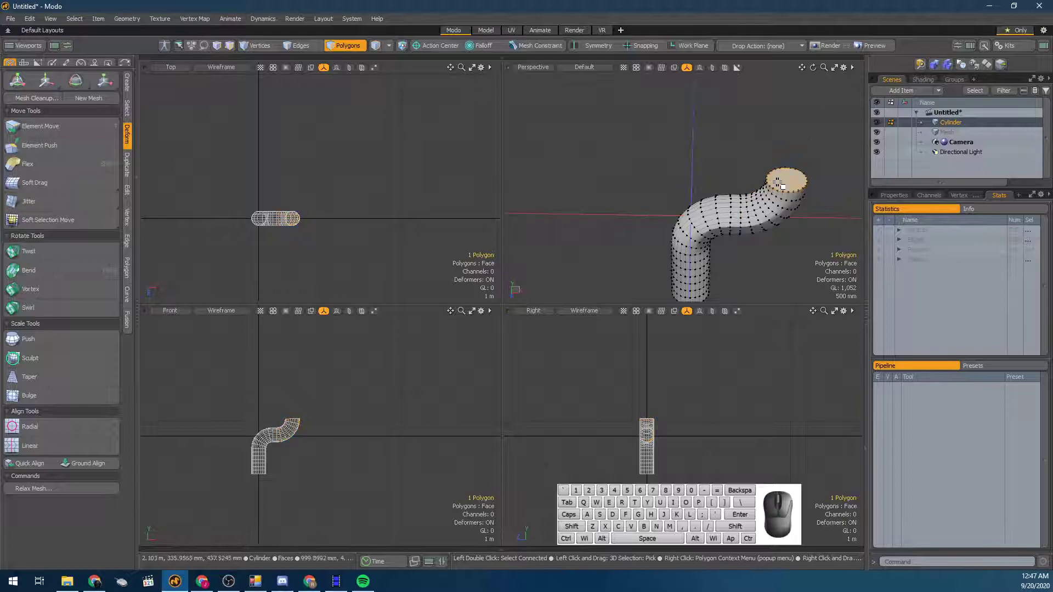
key("alt")
left_click_drag(803, 260, 627, 216, "alt")
key("b")
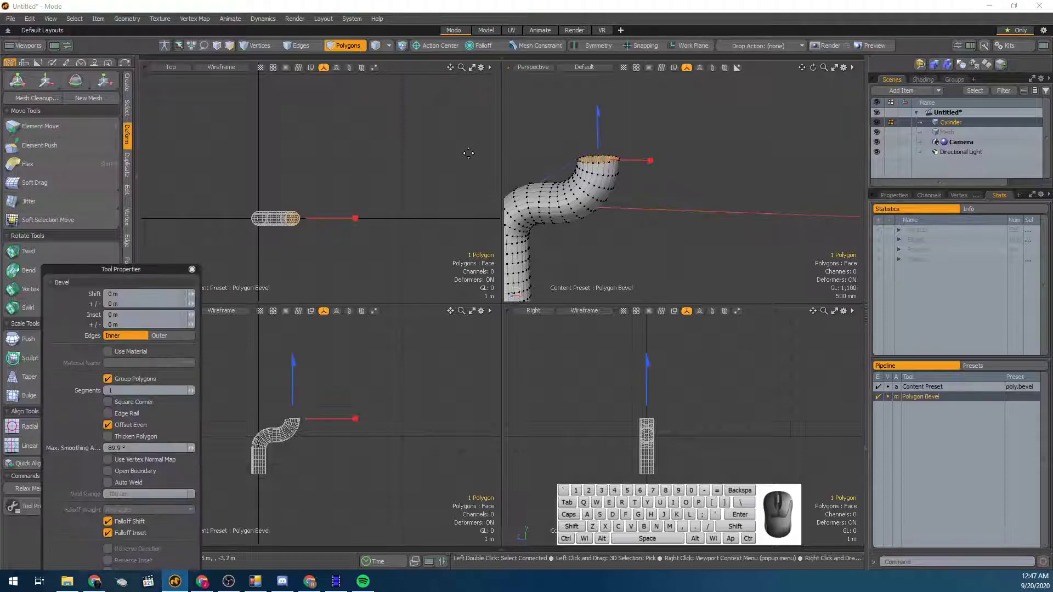
left_click_drag(598, 112, 597, 82)
mouse_move(191, 391)
left_mouse_down()
mouse_move(224, 391)
mouse_move(197, 390)
left_mouse_up()
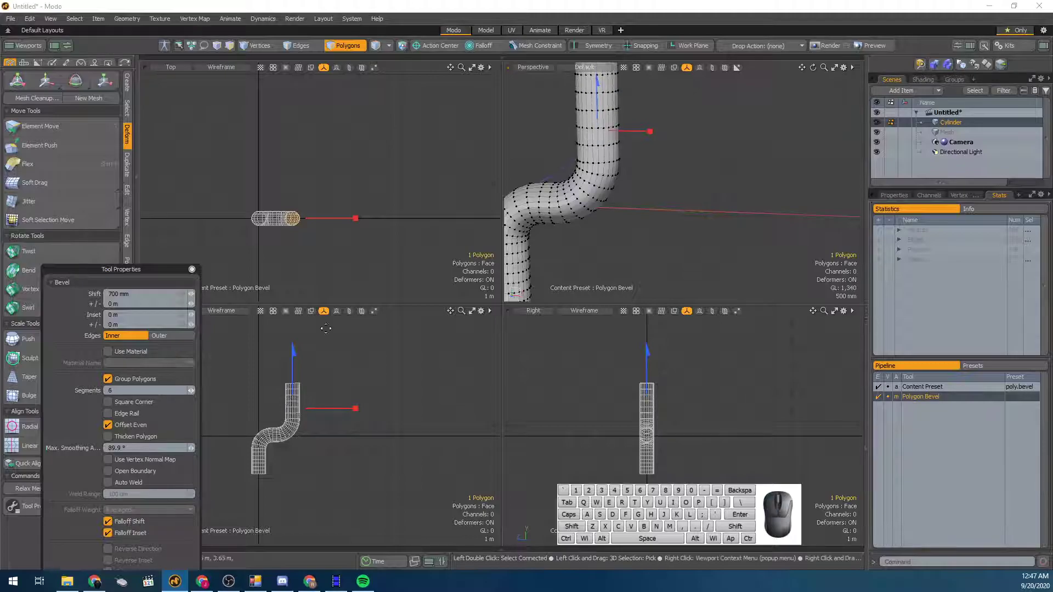
key("space")
Grow the end cap selection down the new vertical section, stopping one ring above its base
left_click_drag(595, 159, 596, 129, "alt")
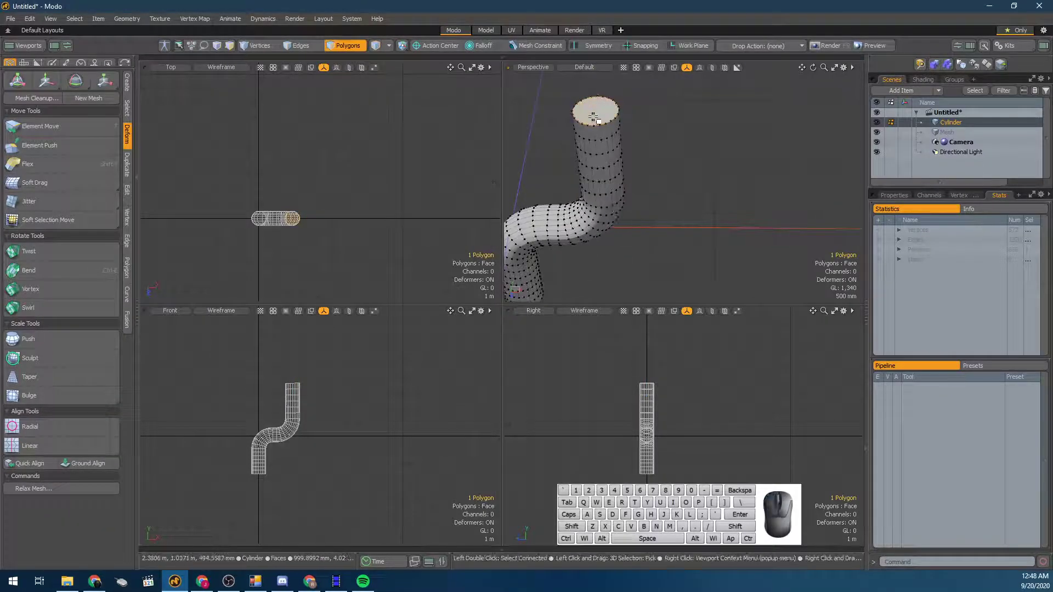
key("shift+Up")
key("shift+Up")
key("shift+Up")
key("shift+Up")
key("shift+Up")
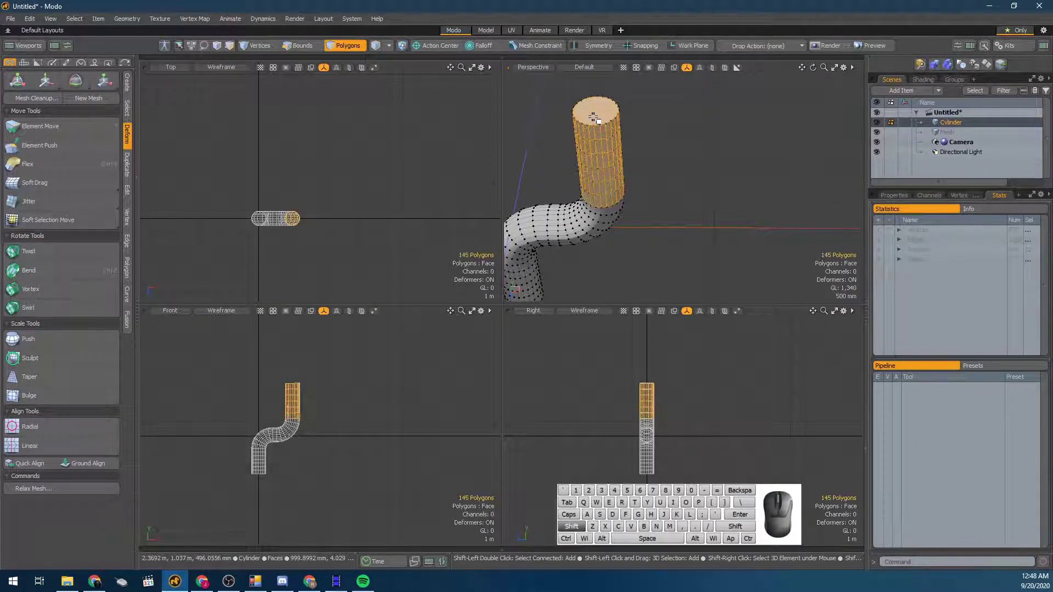
key("shift+Down")
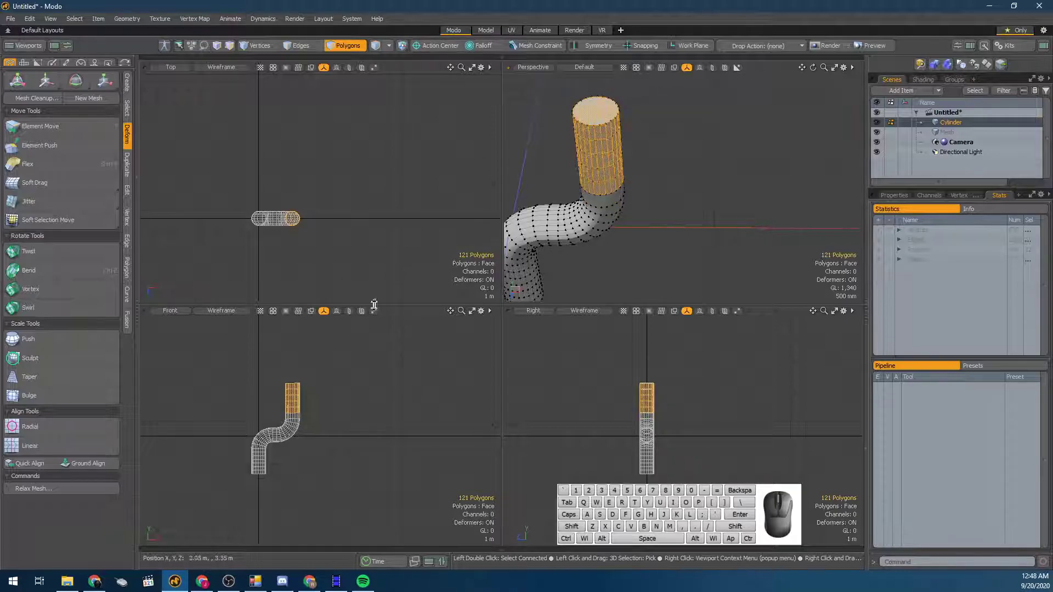
left_click(30, 271)
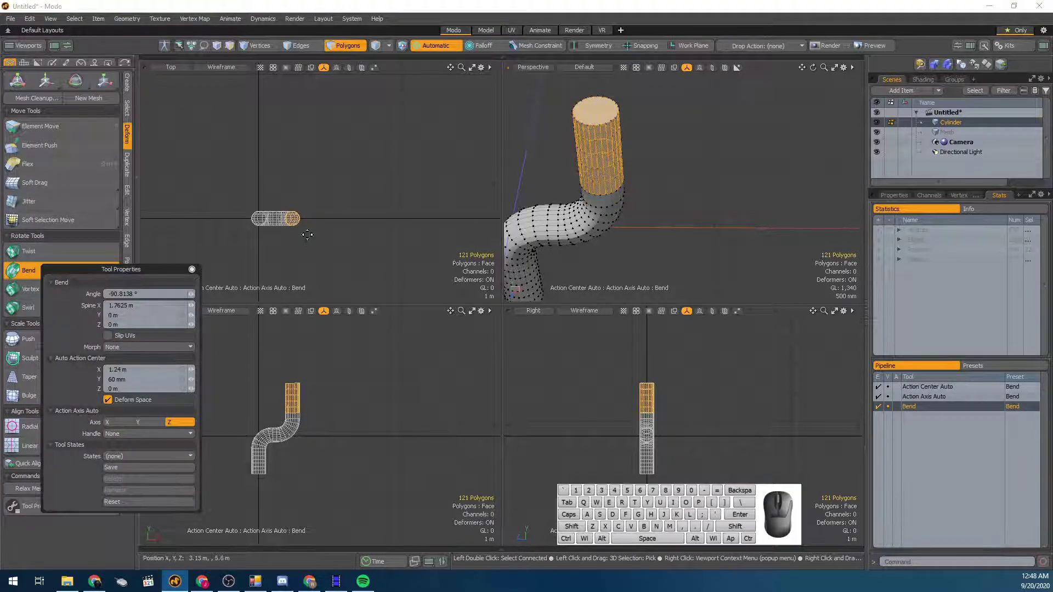
scroll(299, 215, "up", 2)
scroll(281, 222, "up", 2)
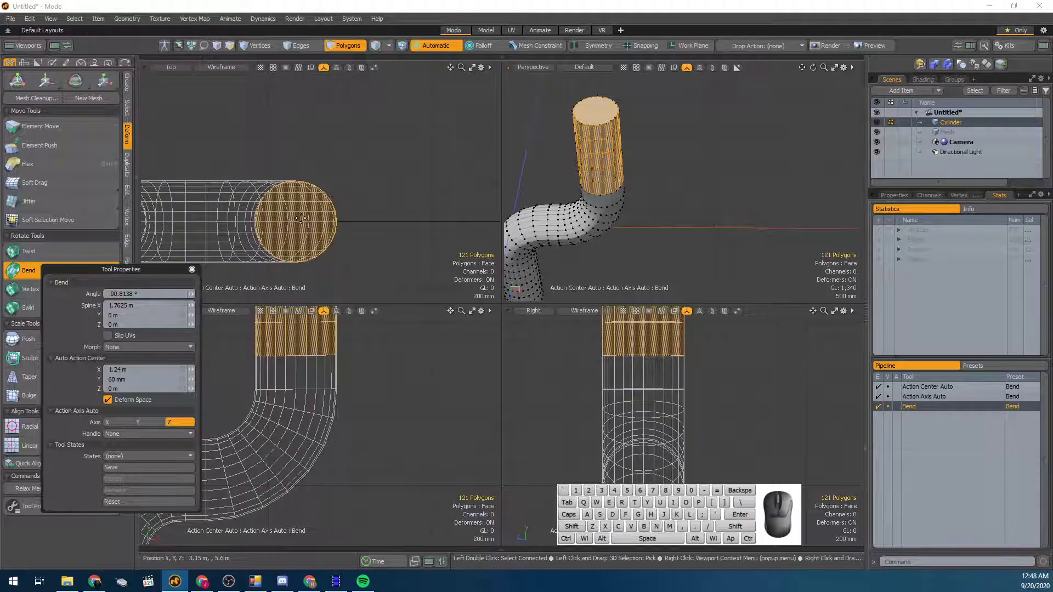
left_click(294, 218)
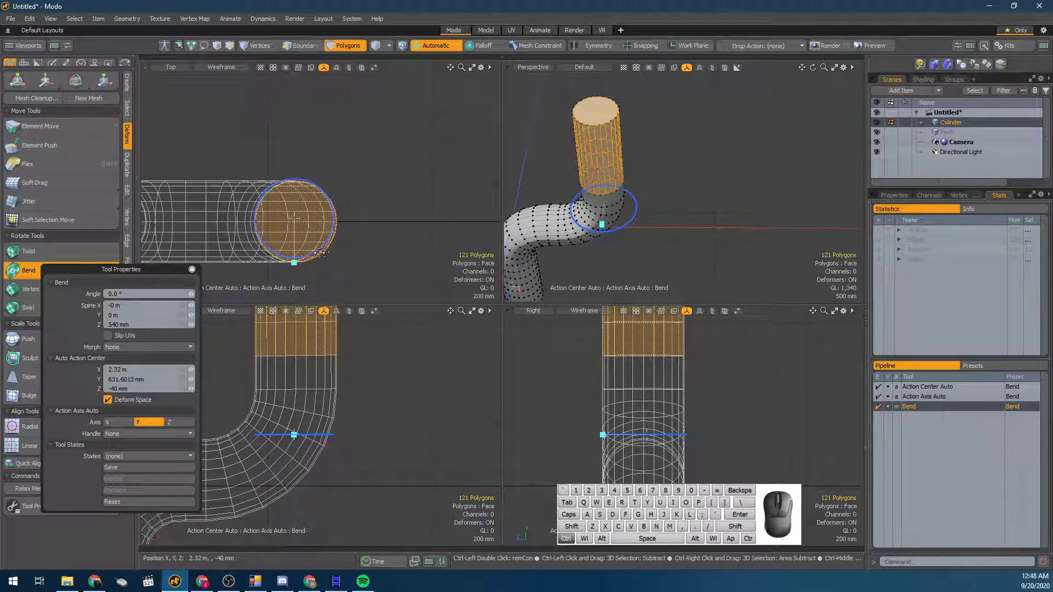
key("space")
Try bending the selected pipe section about -100° around X from about Y 1.6 m, Z -60 mm, and undo it
left_click_drag(688, 383, 582, 433, "alt+shift")
key("a")
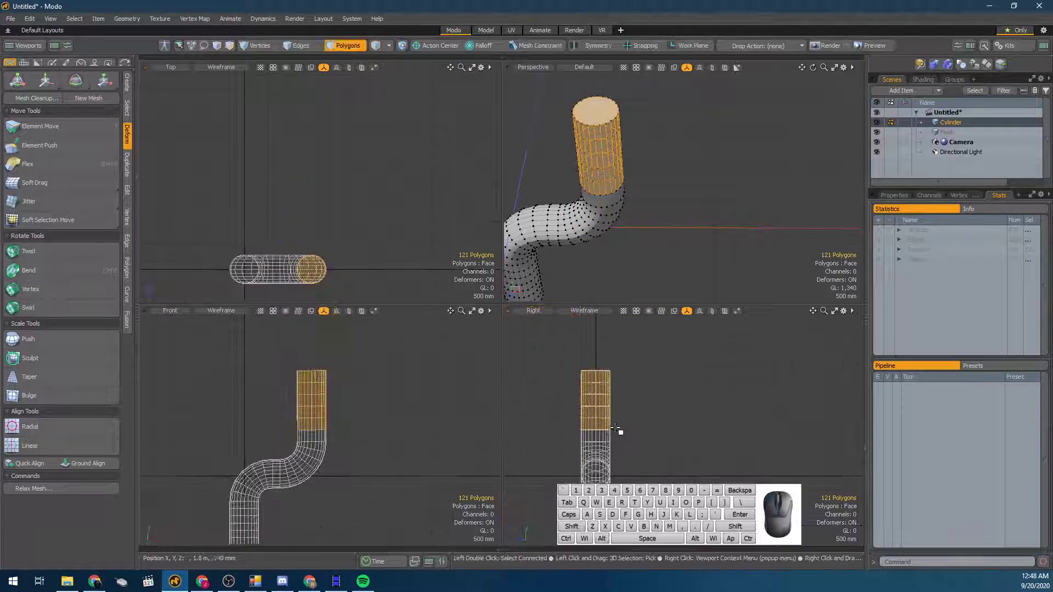
left_click(49, 266)
left_click(599, 433)
left_click_drag(596, 405, 556, 387)
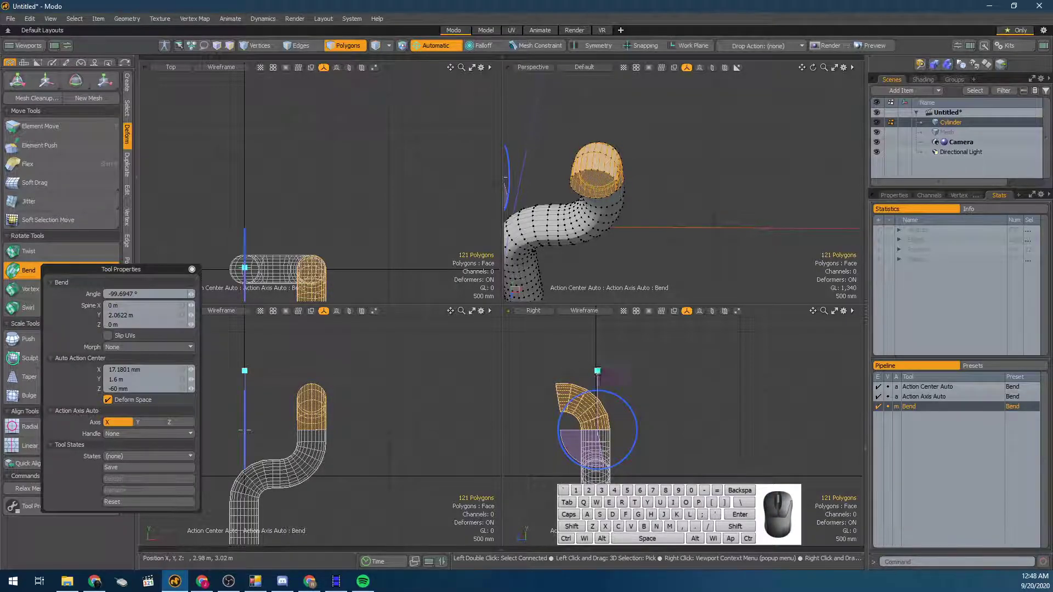
left_click(599, 374)
key("ctrl+z")
left_click_drag(592, 429, 595, 436)
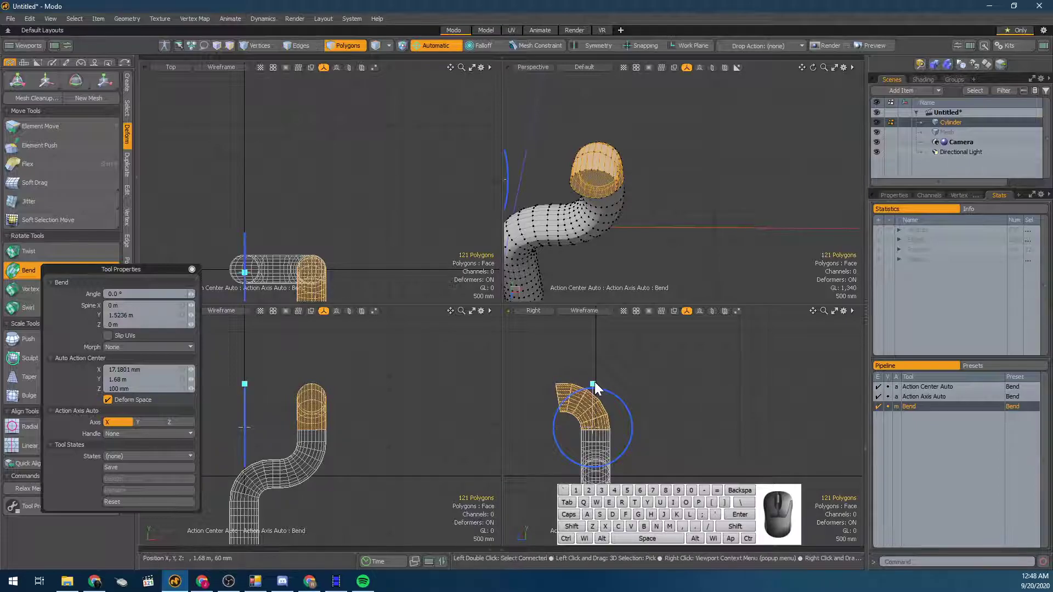
key("ctrl+z")
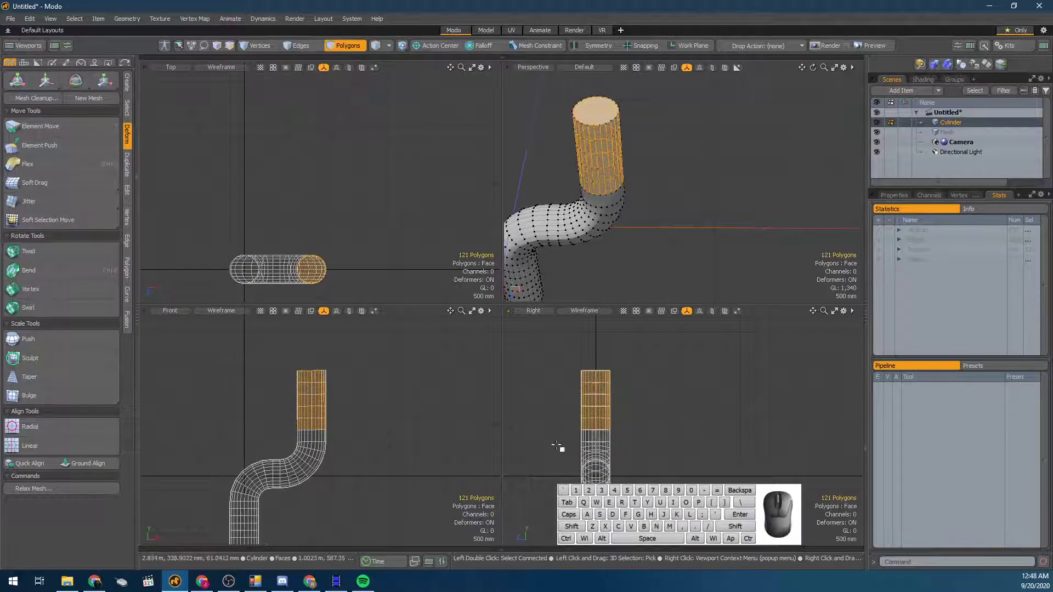
Bend the selected section about -93° around X, centered at about Y 1.6 m, Z 40 mm, with a spine of about 1.56 m in Y
left_click(70, 276)
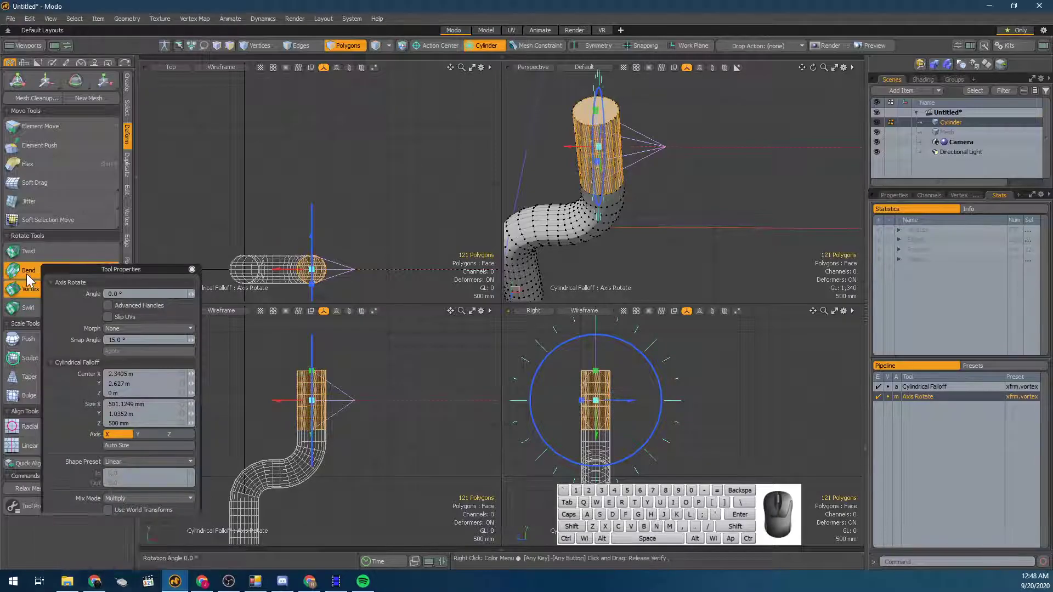
left_click(595, 430)
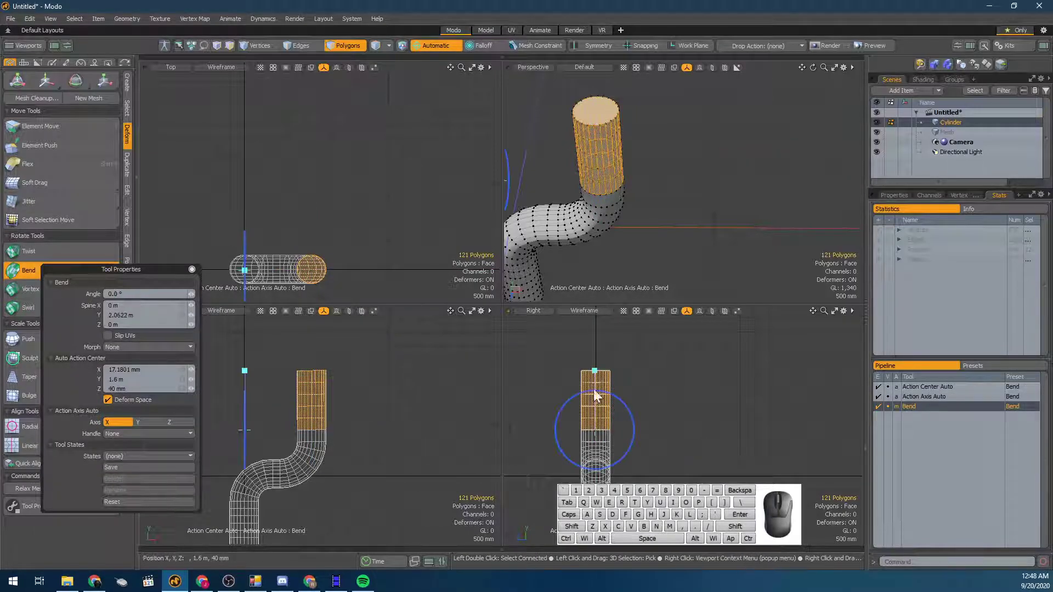
mouse_move(588, 395)
left_mouse_down()
mouse_move(605, 386)
mouse_move(597, 377)
mouse_move(598, 396)
mouse_move(597, 385)
left_mouse_up()
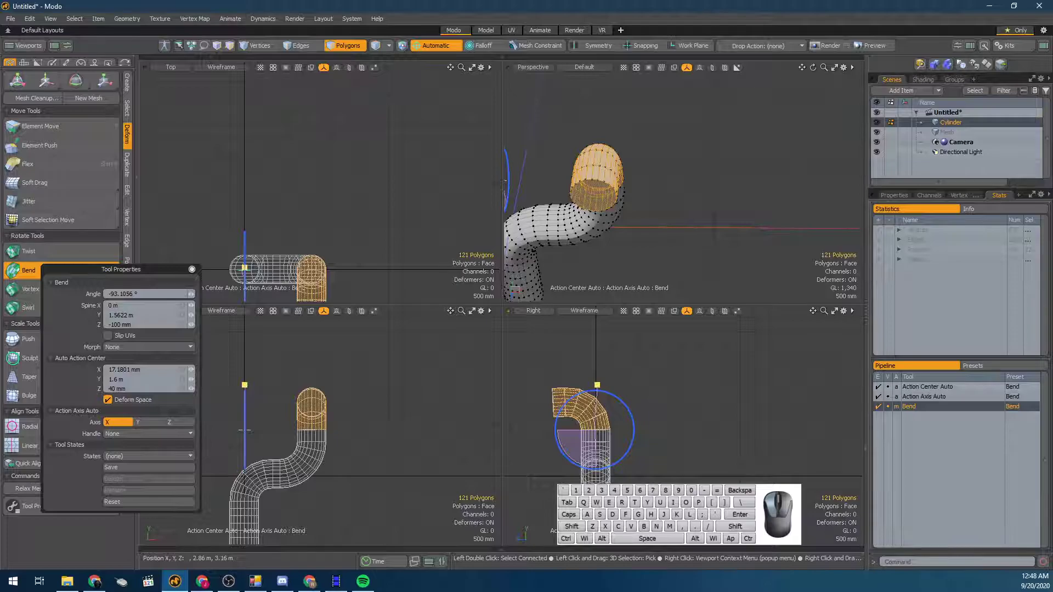
key("space")
Inspect the finished pipe in item mode and deselect it
left_click_drag(603, 274, 625, 267, "alt")
key("1")
scroll(716, 197, "up", 5)
key("5")
scroll(639, 106, "down", 6)
scroll(712, 120, "up", 5)
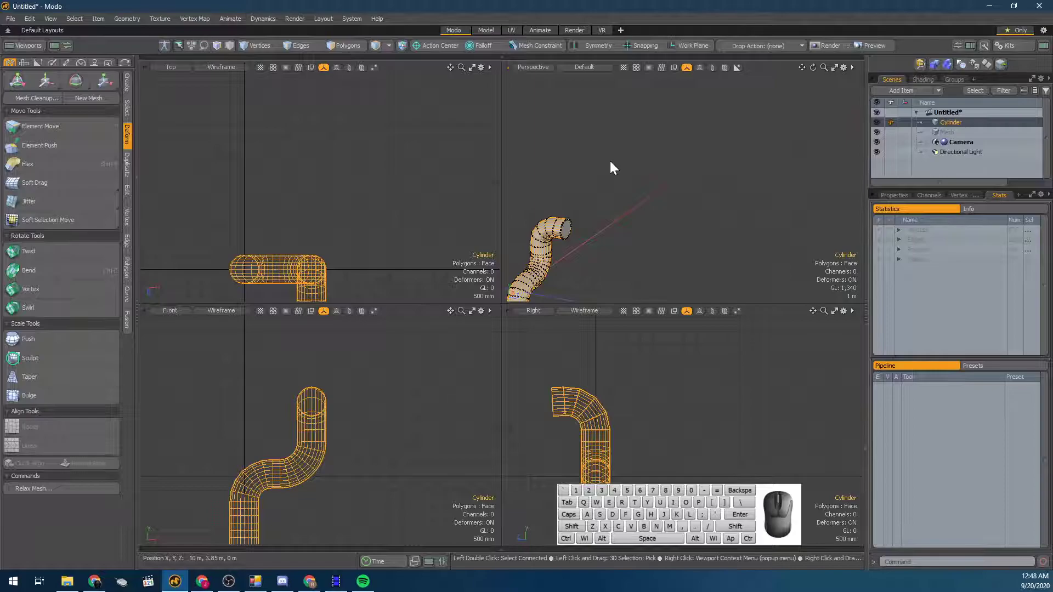
left_click(610, 160)
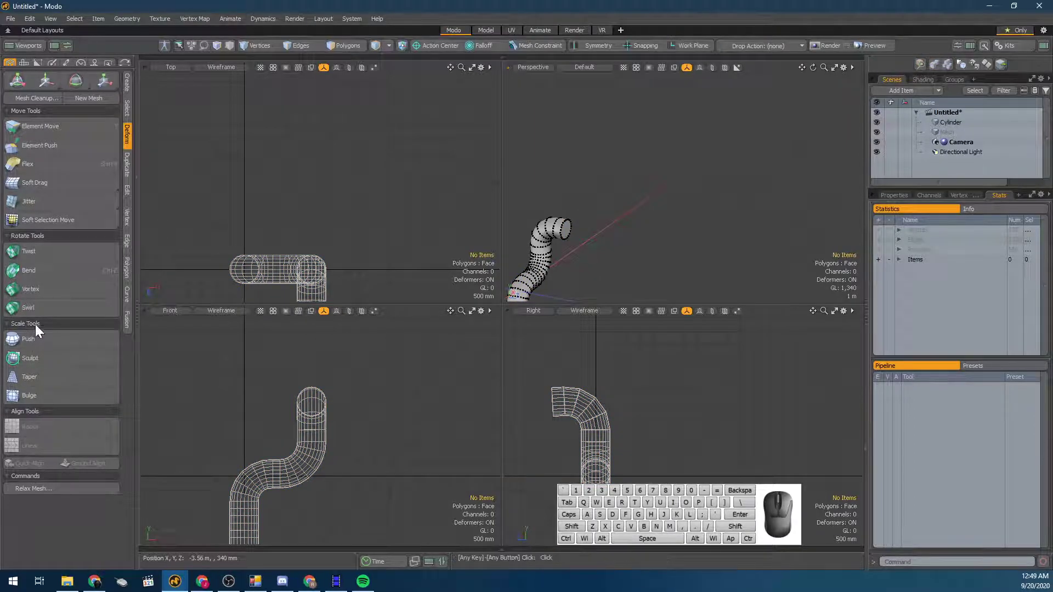
Select the pipe item and activate Vortex, Twist and Swirl in turn to examine their handles, properties and pipelines
left_click_drag(603, 257, 642, 226, "alt+shift")
left_click(580, 216)
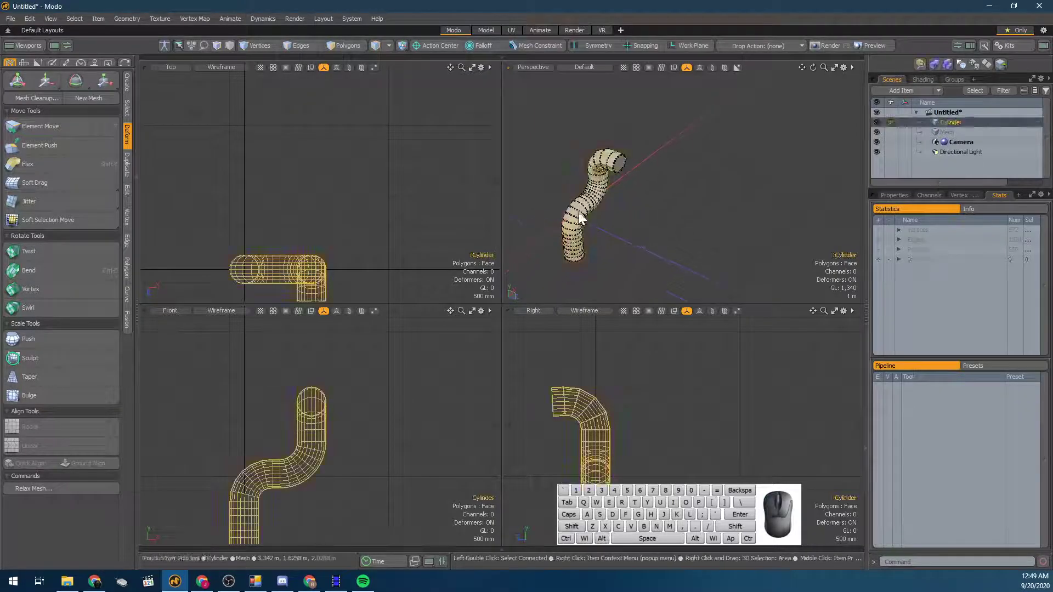
left_click(31, 289)
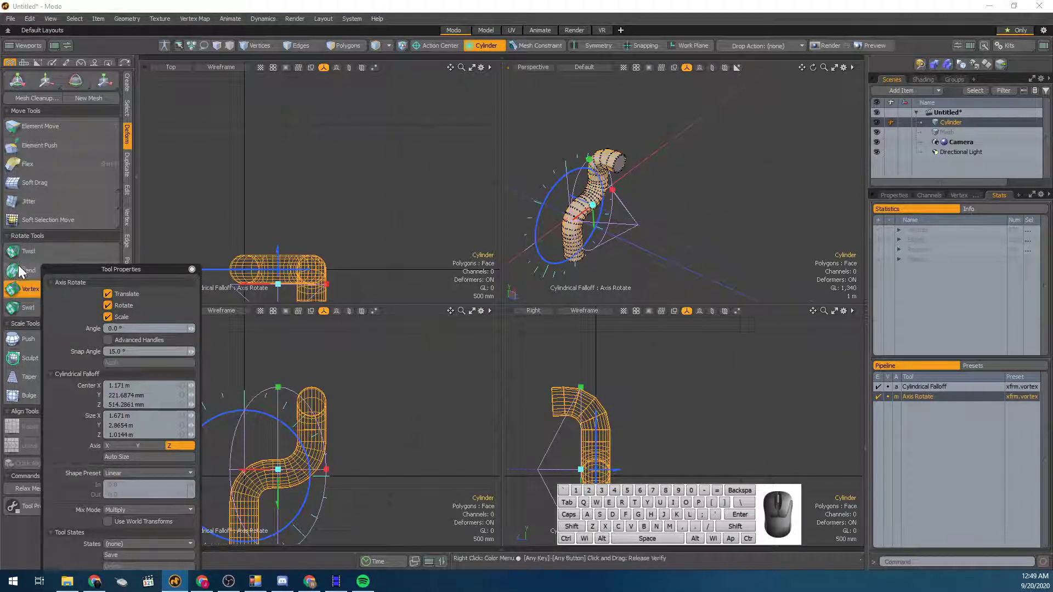
left_click(28, 251)
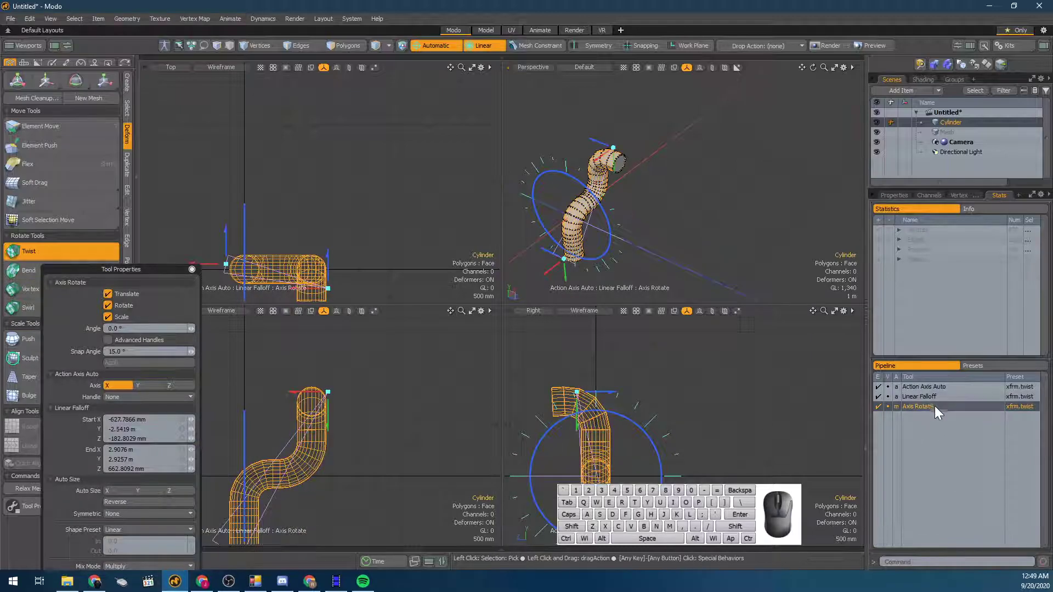
left_click_drag(681, 237, 453, 215, "alt")
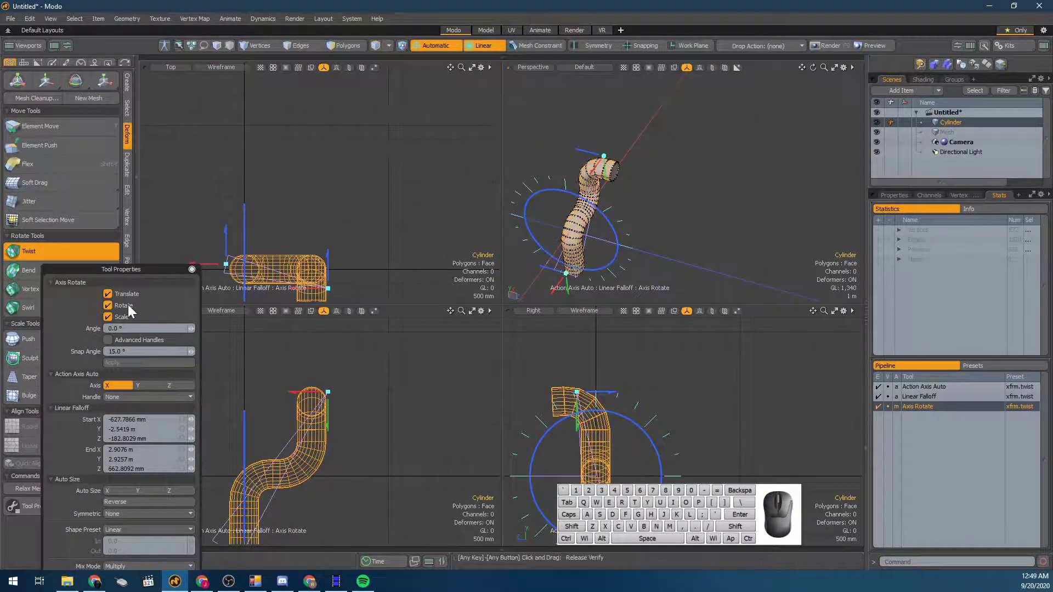
left_click(7, 308)
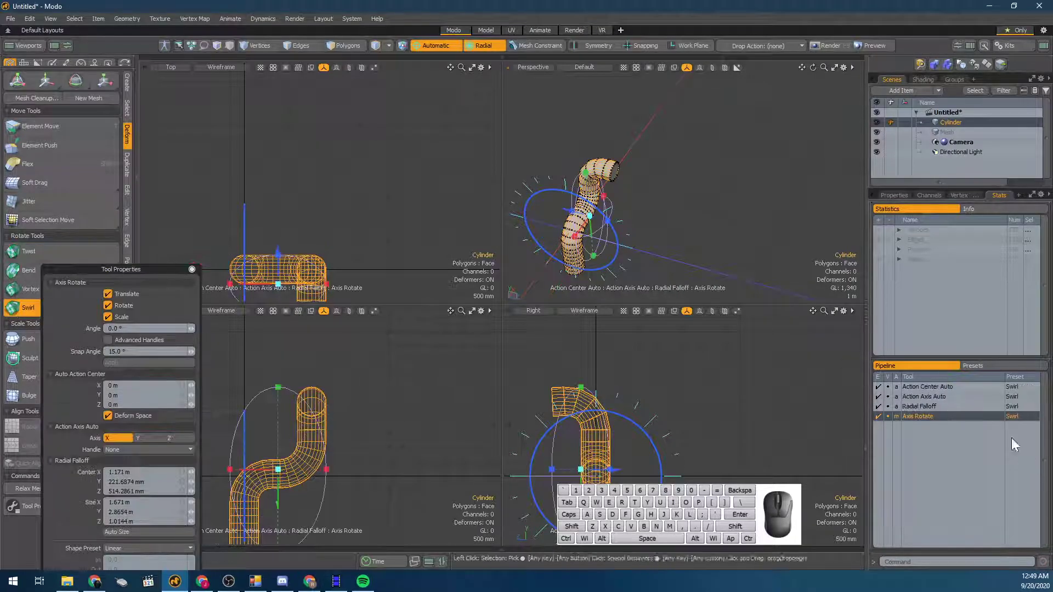
left_click_drag(658, 254, 685, 164, "alt")
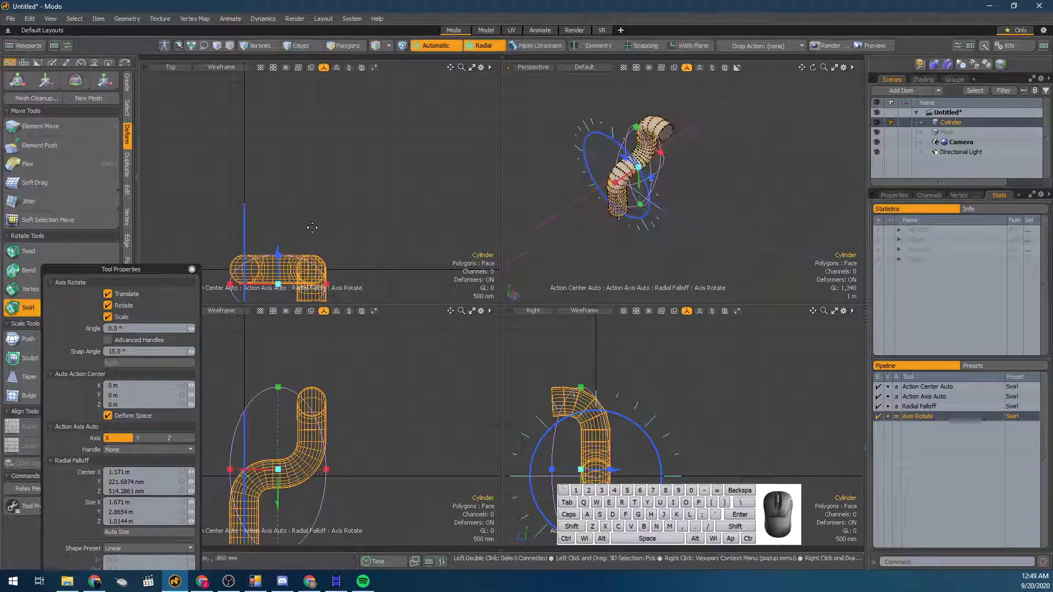
Drop the active tool and close the pipe scene without saving its changes
key("space")
key("ctrl+w")
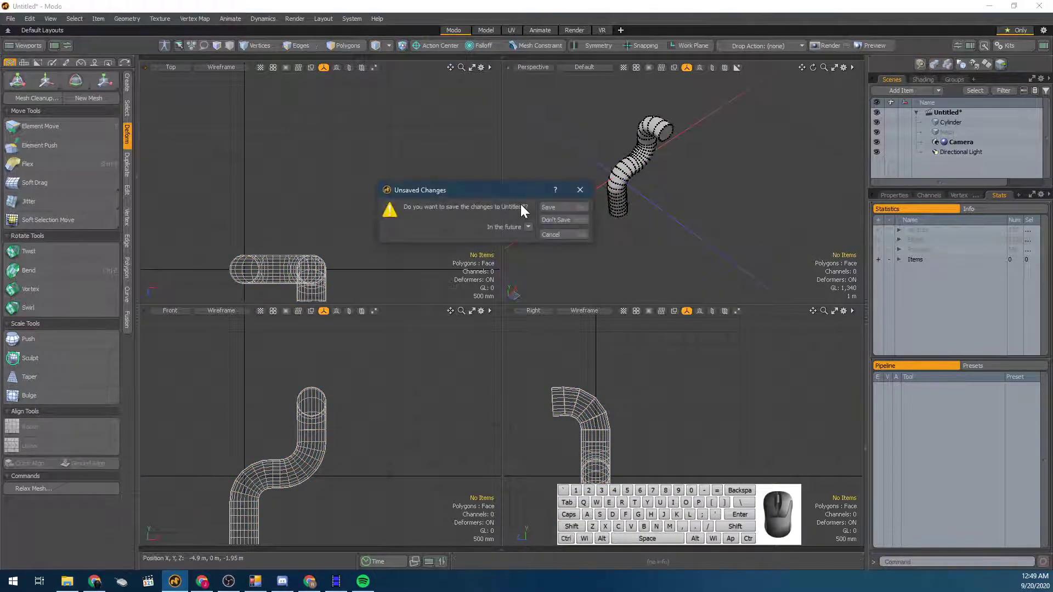
left_click(568, 221)
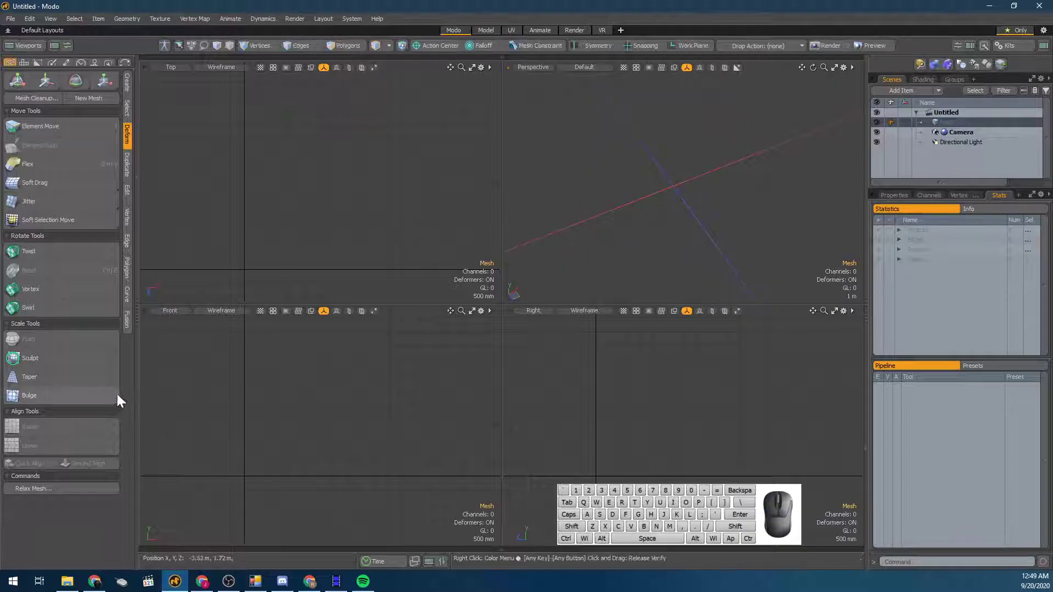
Create a unit cube at the origin of the empty scene
left_click_drag(608, 235, 477, 265, "alt")
left_click(129, 81)
left_click(17, 128, "shift")
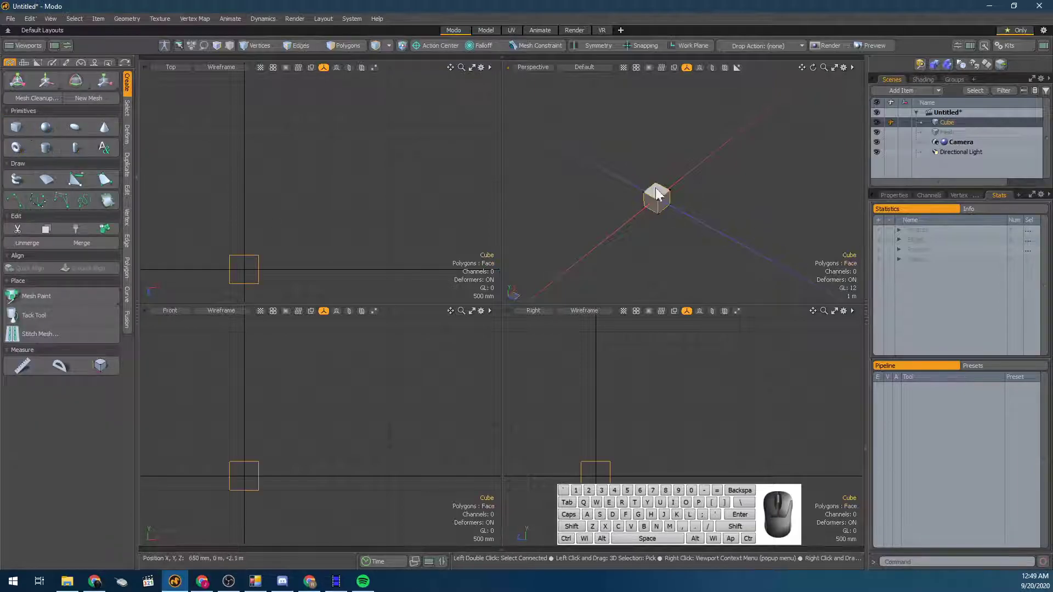
key("a")
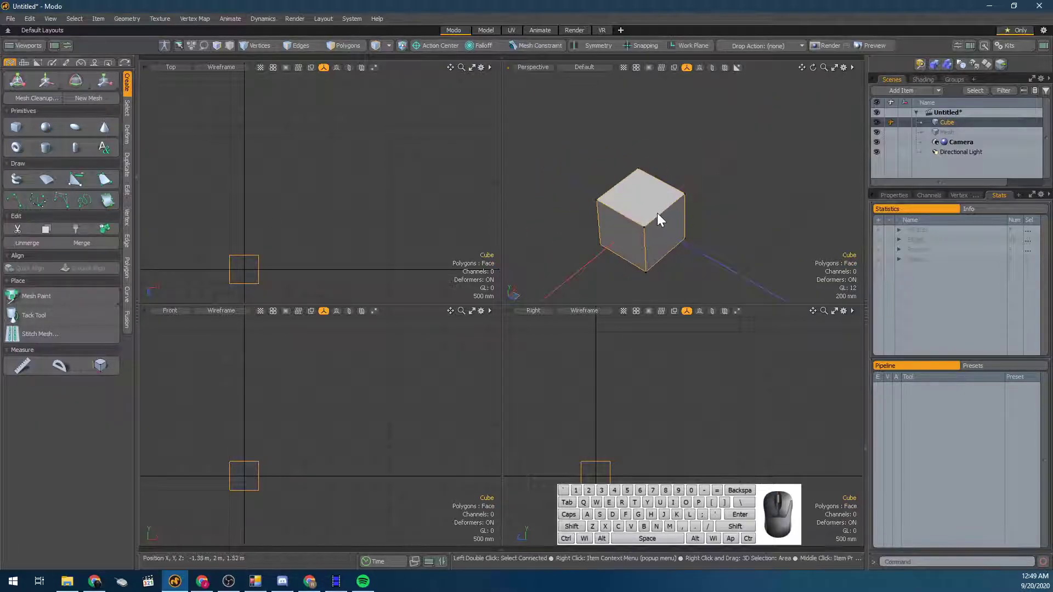
Inset the cube's top polygon by 230 mm with the Bevel tool, using a single segment
left_click(653, 202)
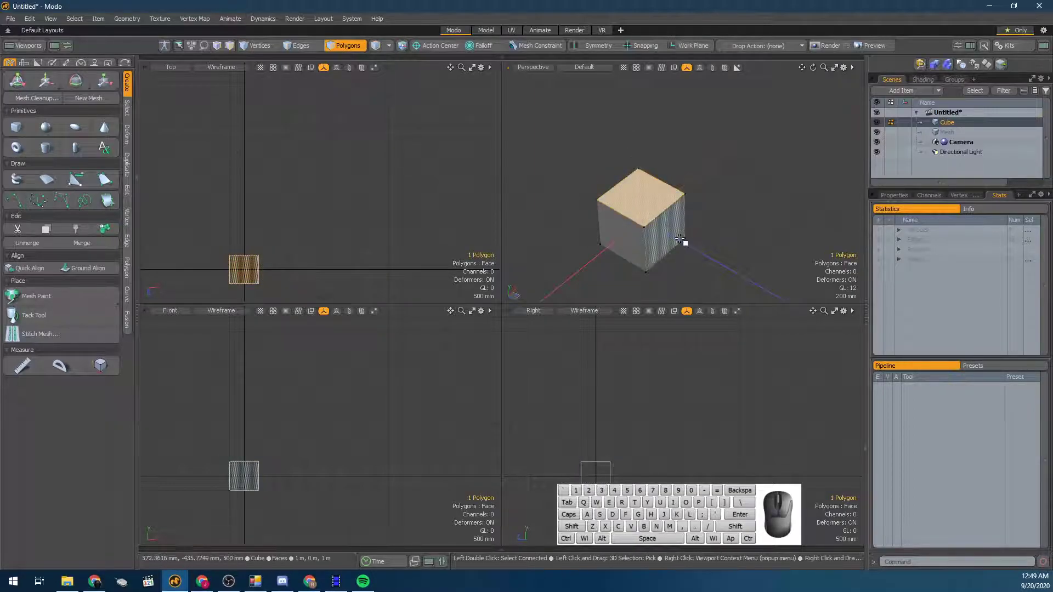
double_click(641, 211)
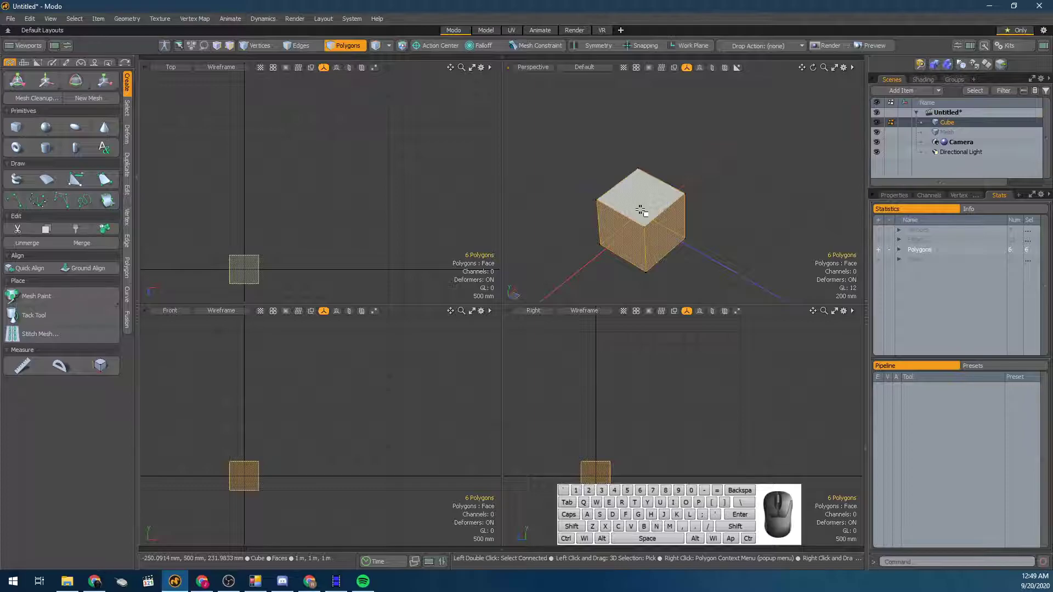
left_click(703, 200)
left_click(675, 201)
key("b")
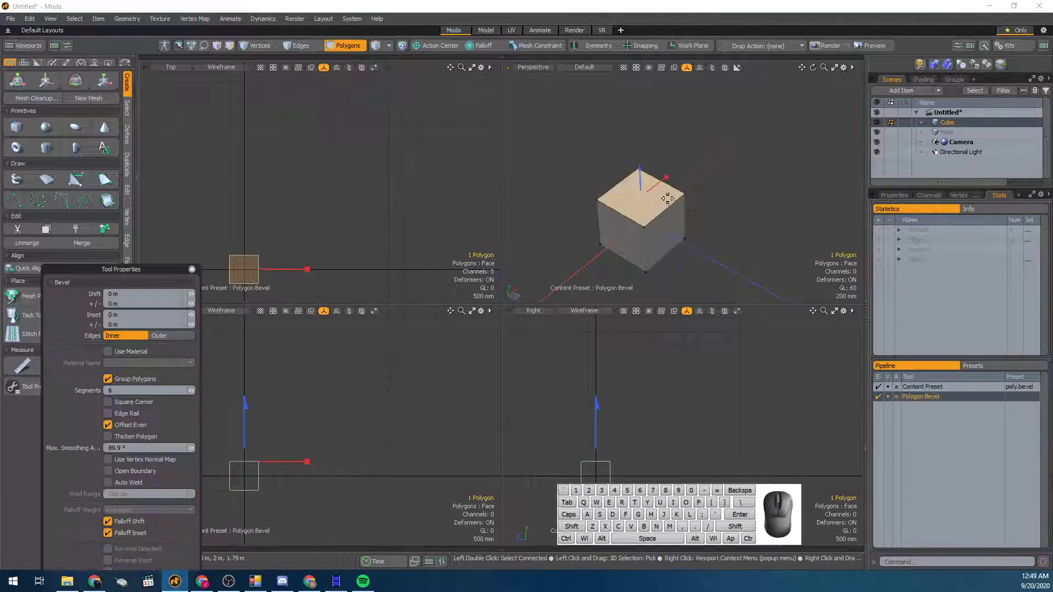
left_click_drag(670, 182, 666, 183)
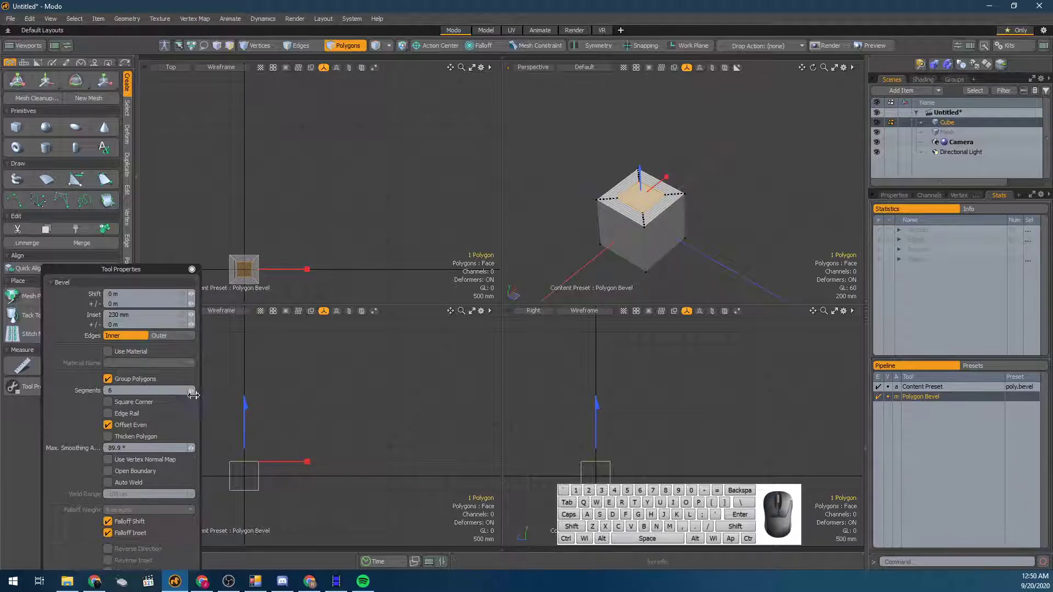
left_click_drag(192, 391, 194, 391)
scroll(625, 210, "up", 5)
left_click_drag(624, 210, 728, 219, "alt")
key("space")
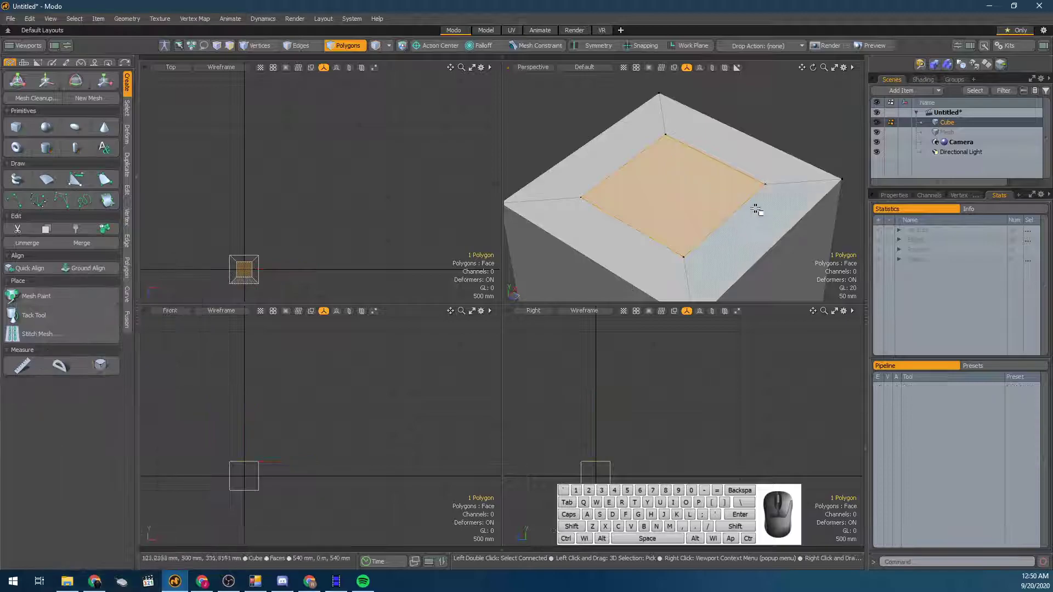
Convert the inset top polygon selection into a selection of its four corner vertices
scroll(755, 211, "down", 2)
key("1")
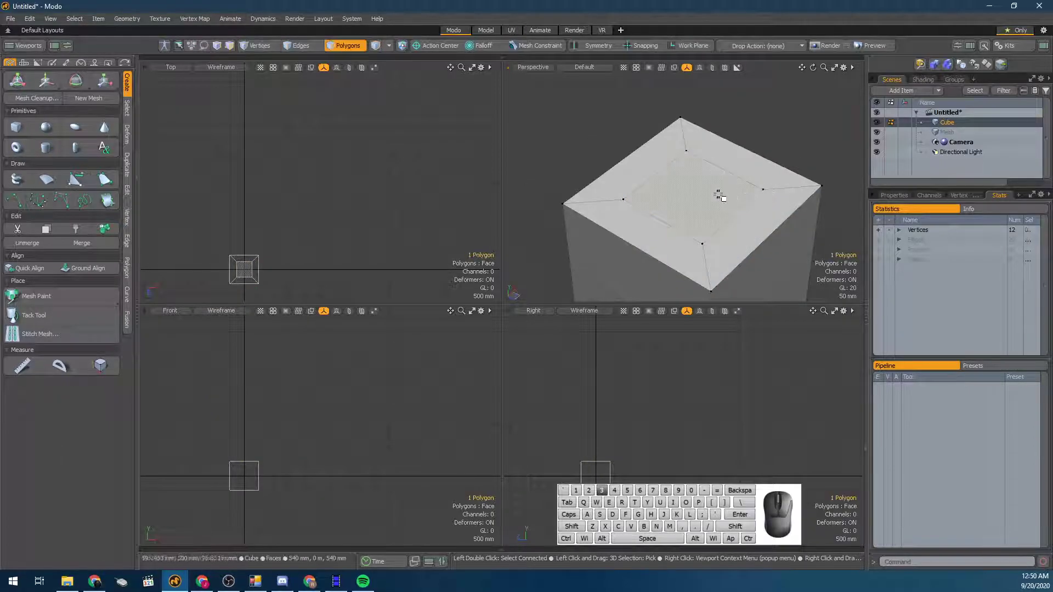
key("3")
key("alt+1")
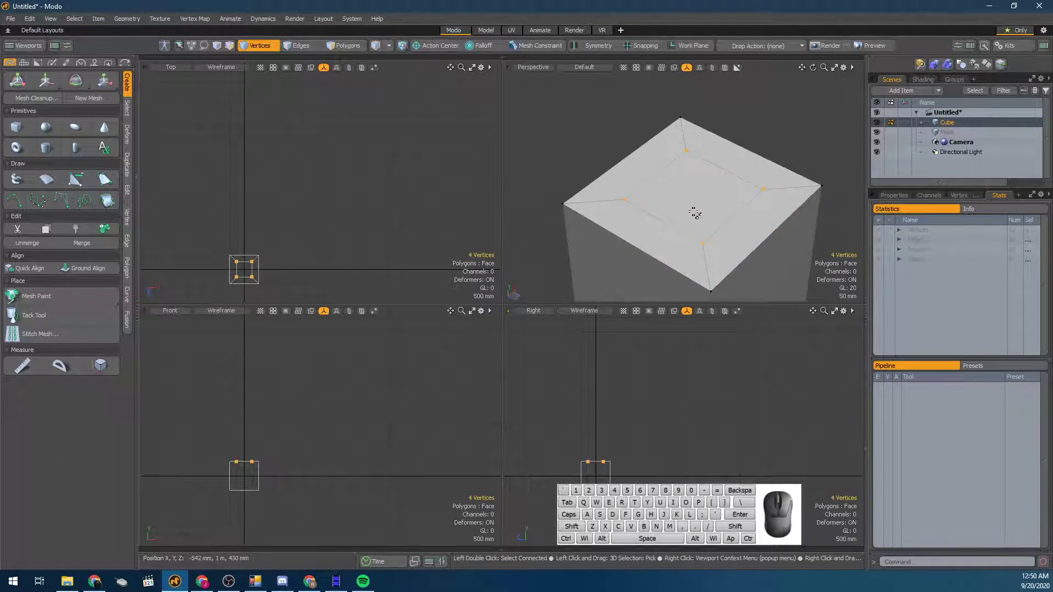
Bevel the four inset corner vertices with an inset of about 249 mm and a round level of 1
key("b")
left_click_drag(694, 163, 697, 163)
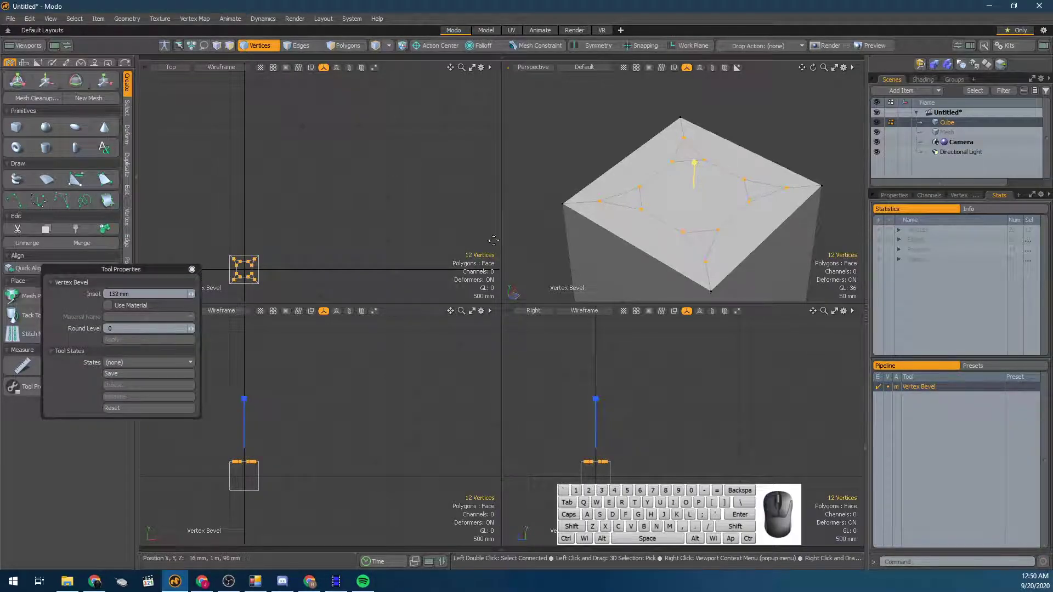
left_click(193, 327)
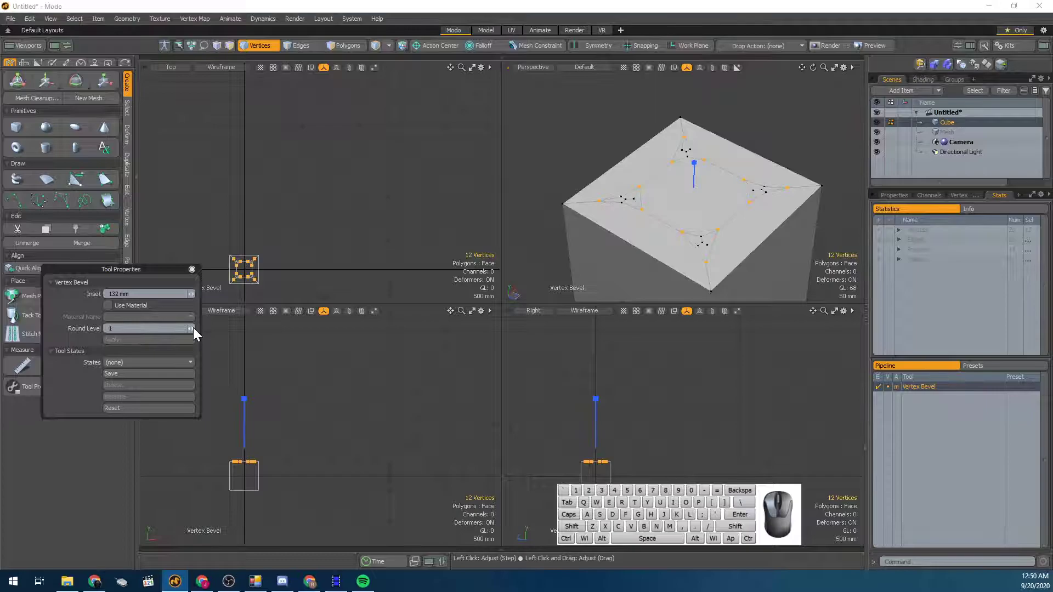
left_click(190, 327)
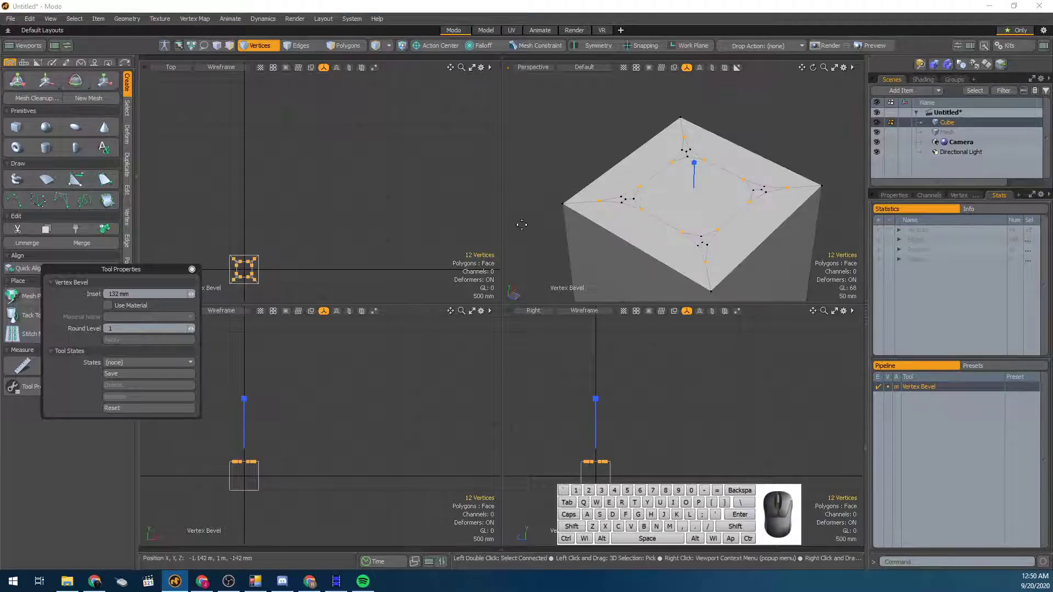
left_click_drag(699, 171, 703, 172)
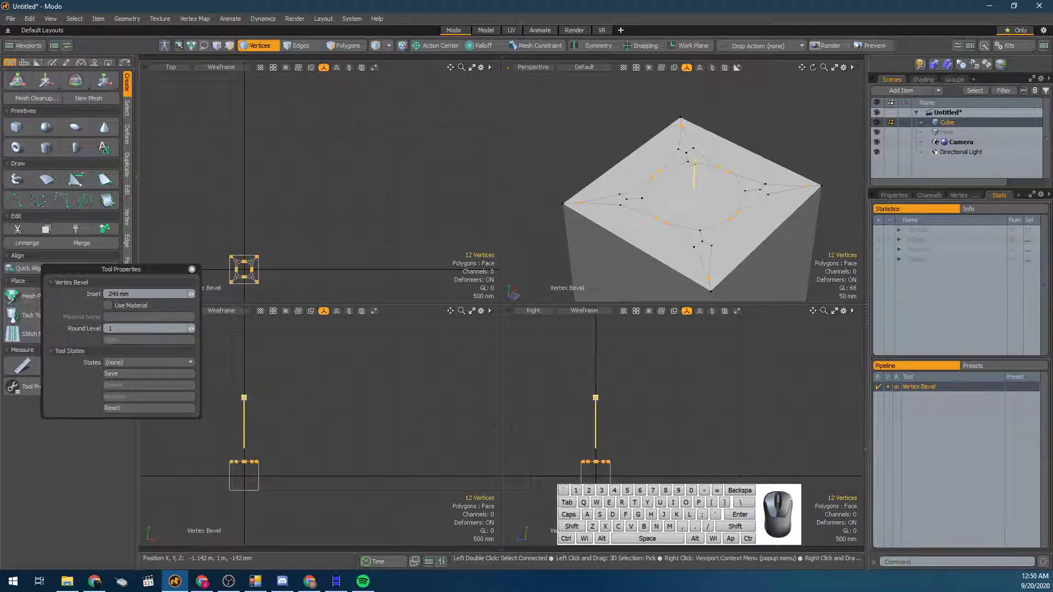
key("space")
Extrude the rounded centre polygon on the cube's top upward by 282 mm with the Bevel tool
scroll(736, 232, "up", 3)
key("3")
left_click(701, 200)
mouse_move(700, 199)
left_mouse_down("alt")
mouse_move(705, 226)
mouse_move(711, 215)
left_mouse_up("alt")
key("b")
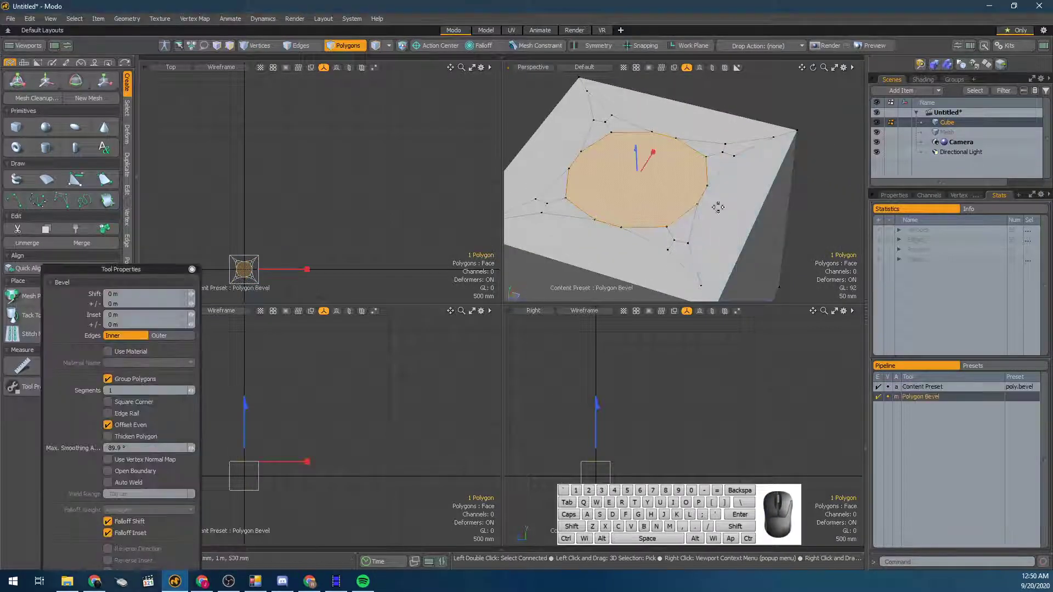
key("KP_0")
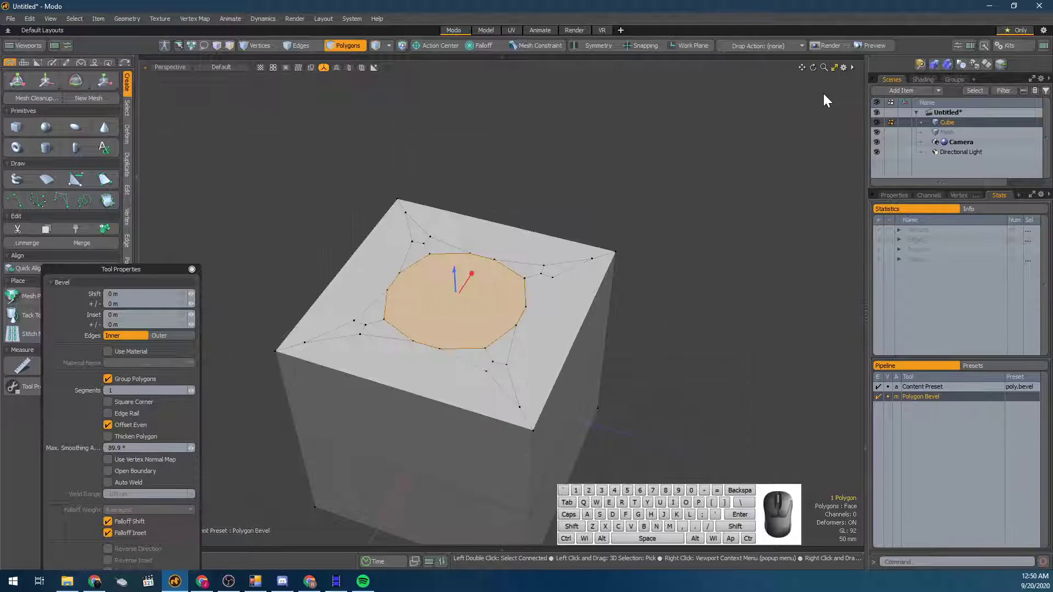
scroll(693, 199, "down", 4)
scroll(668, 237, "up", 4)
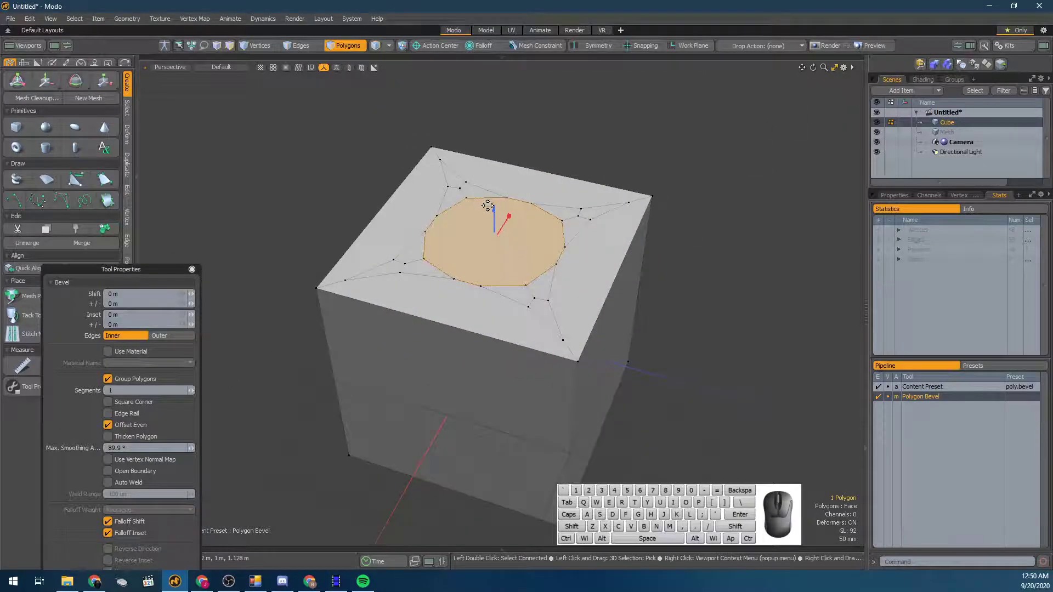
left_click_drag(495, 211, 495, 153)
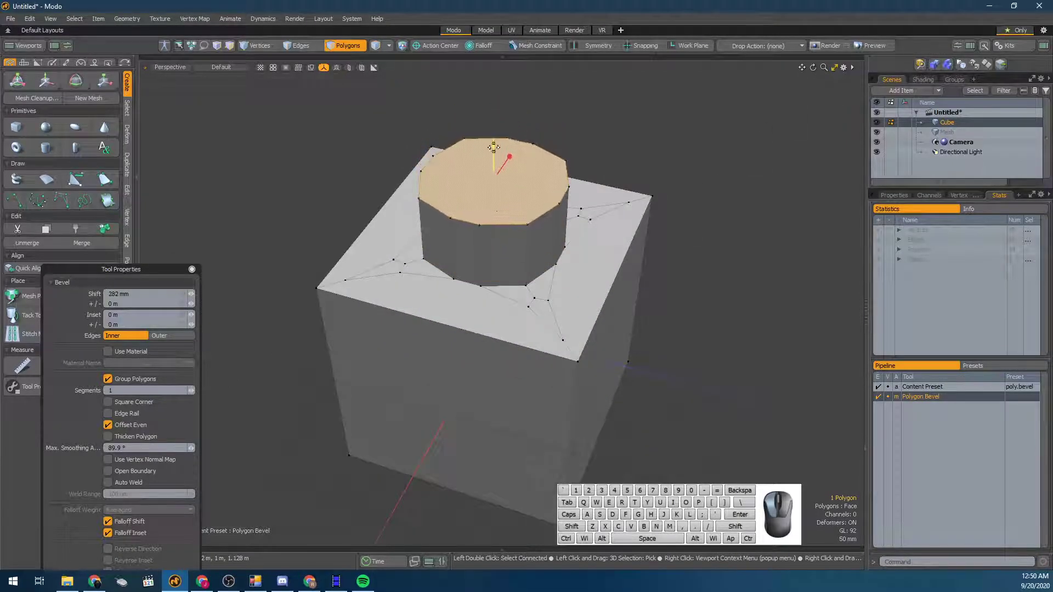
key("space")
Preview the cube with Catmull-Clark subdivision and return it to plain faces
left_click(693, 218)
left_click_drag(693, 218, 609, 247, "alt")
scroll(625, 274, "down", 4)
left_click_drag(647, 320, 522, 262, "alt+shift")
key("1")
scroll(603, 221, "up", 3)
left_click_drag(580, 229, 529, 267, "alt")
key("shift+Tab")
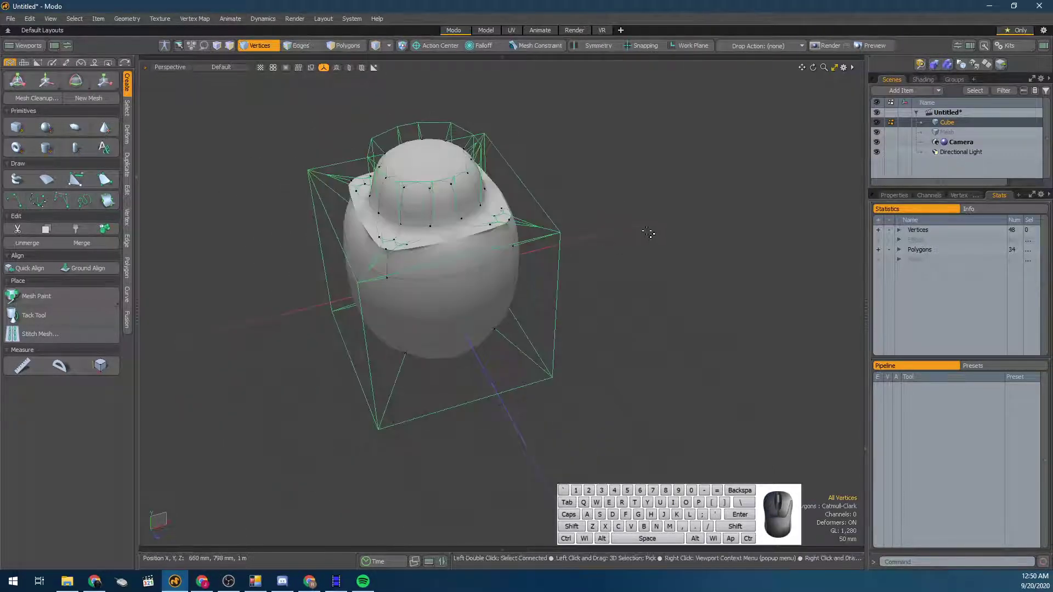
key("shift+Tab")
Select the four large polygons that surround the extruded cylinder on the cube's top
left_click_drag(625, 221, 684, 231, "alt")
left_click_drag(565, 241, 606, 326, "alt")
key("3")
left_click(543, 321)
left_click(452, 304, "shift")
left_click(657, 240, "shift")
left_click_drag(620, 220, 705, 233, "alt")
left_click(322, 201, "shift")
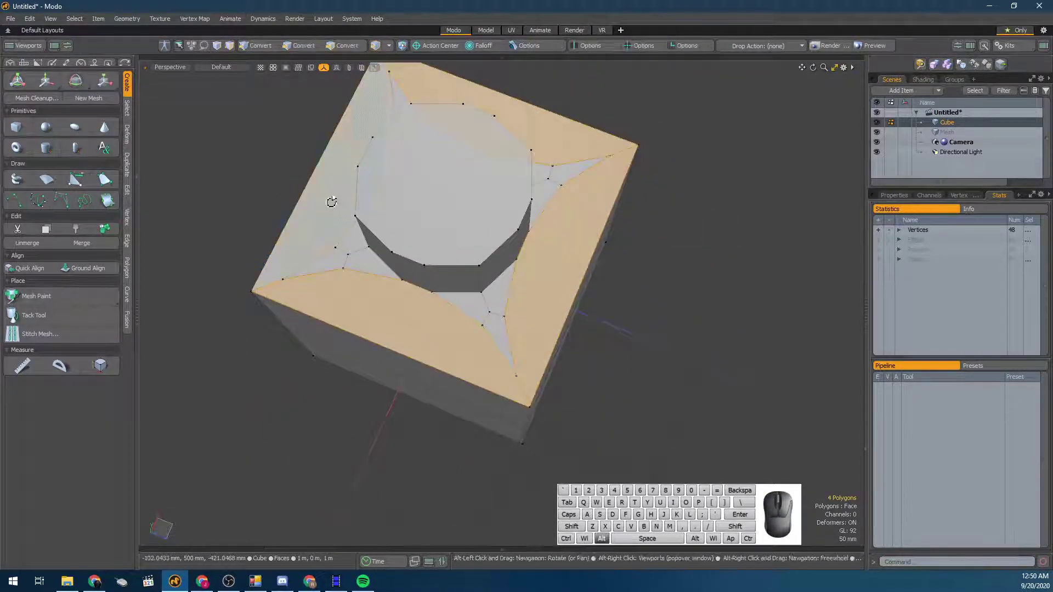
left_click_drag(329, 201, 395, 200, "alt")
Examine the vertices, edges and shape of single polygons beside the cylinder
left_click(443, 347)
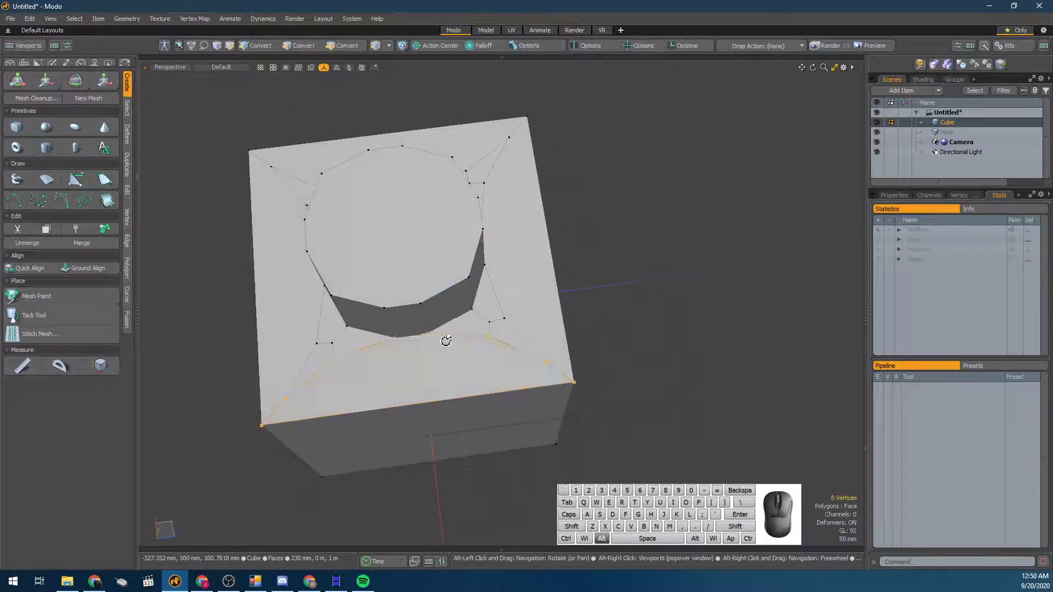
key("2")
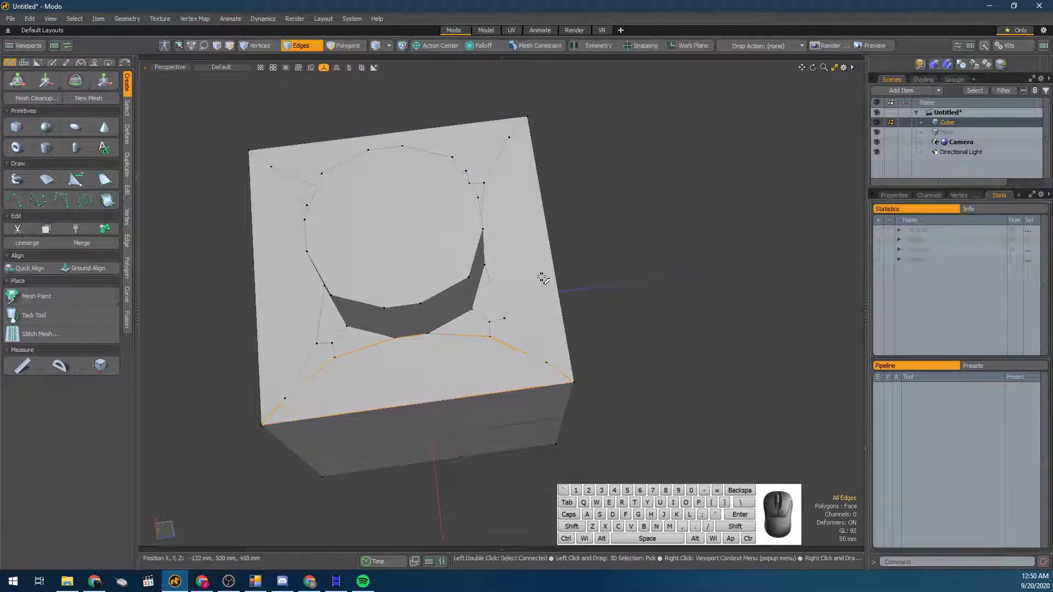
key("3")
left_click(497, 297)
left_click_drag(498, 309, 459, 228, "alt")
scroll(497, 278, "down", 4, "alt")
left_click_drag(498, 278, 506, 307, "alt")
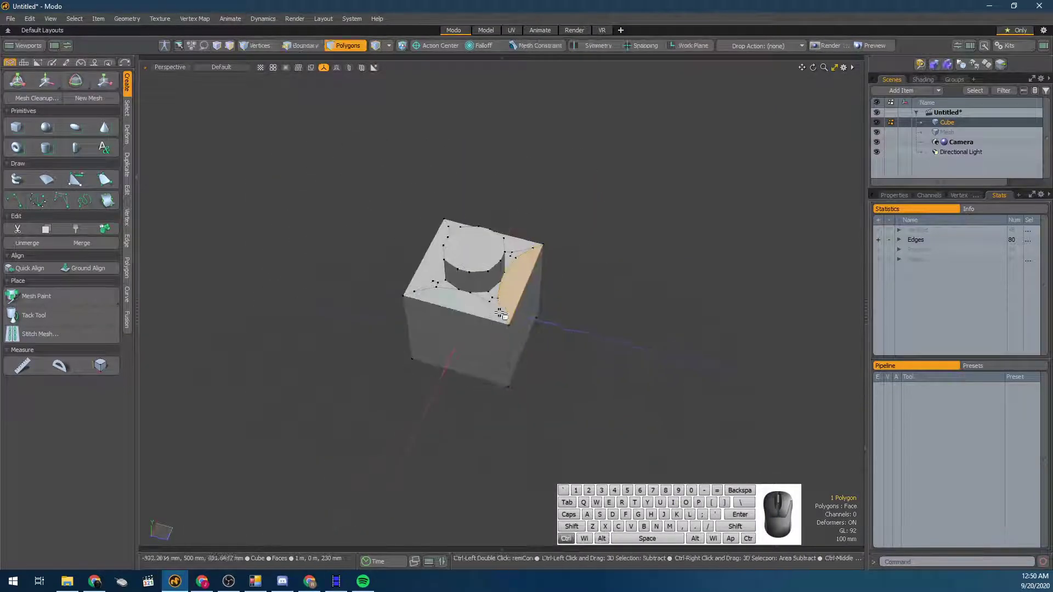
Close the cube scene without saving and create a new unit cube at the origin
key("ctrl+w")
left_click(558, 220)
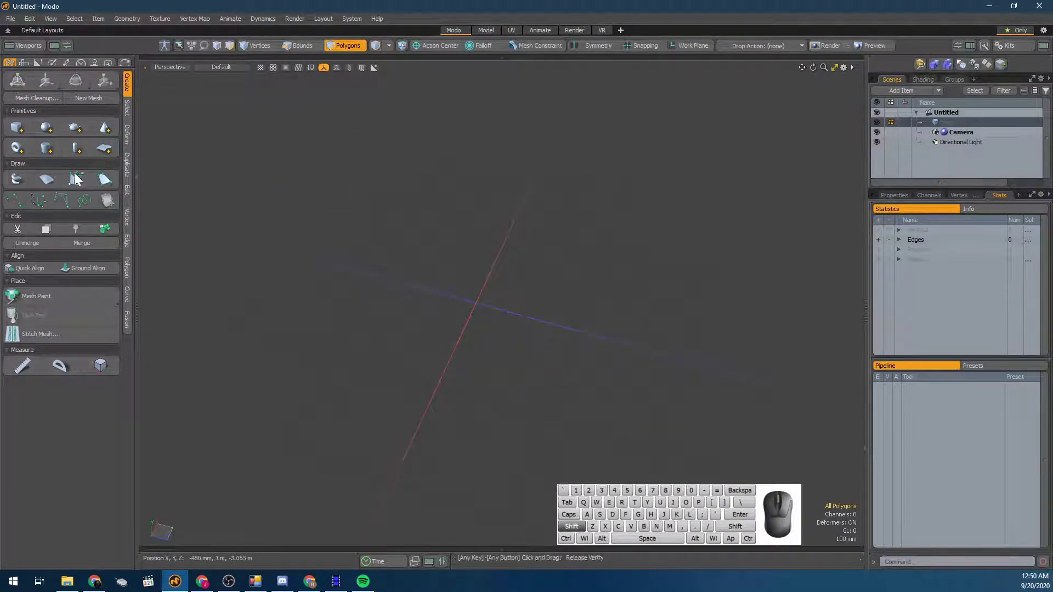
left_click(16, 127, "shift")
key("shift+a")
scroll(484, 259, "down", 5, "alt")
mouse_move(515, 261)
left_mouse_down("alt")
mouse_move(484, 258)
mouse_move(509, 277)
left_mouse_up("alt")
Subdivide all of the cube's polygons three times with the Faceted method
key("3")
left_click(517, 261)
left_click(484, 318)
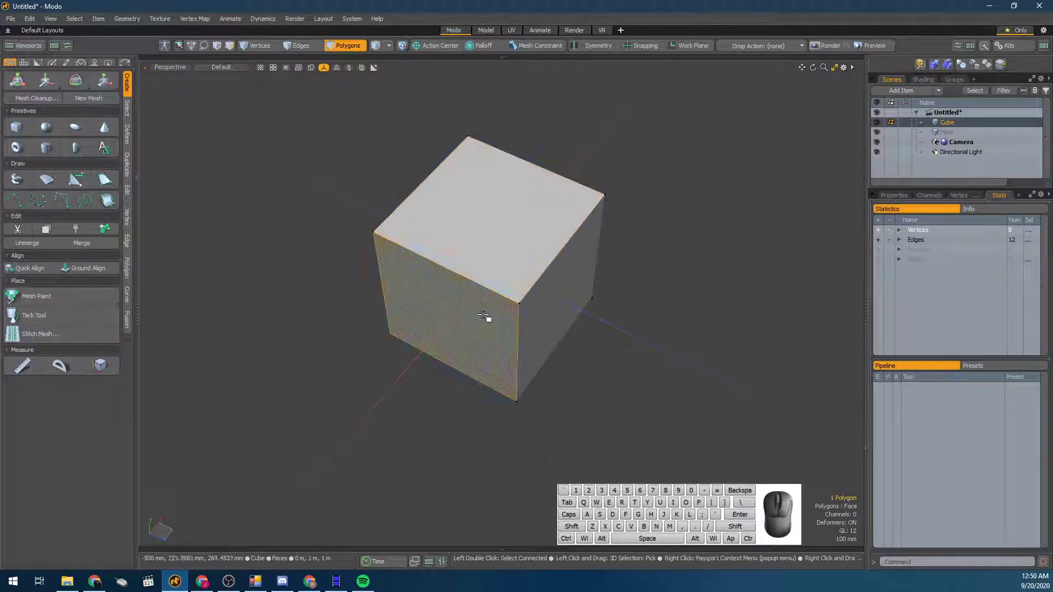
double_click(499, 279)
key("shift+d")
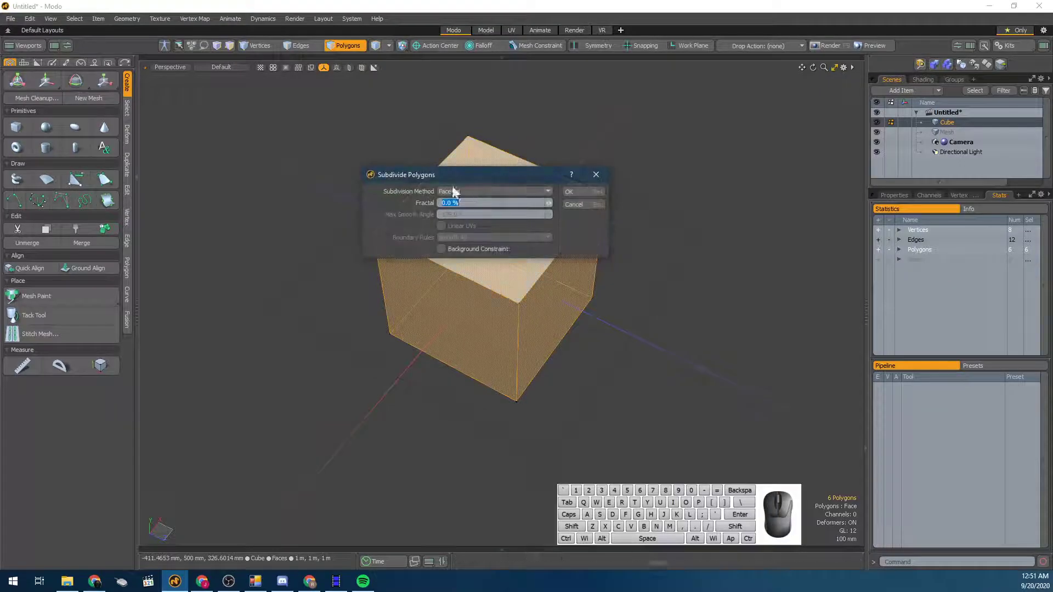
left_click(574, 191)
key("shift+d")
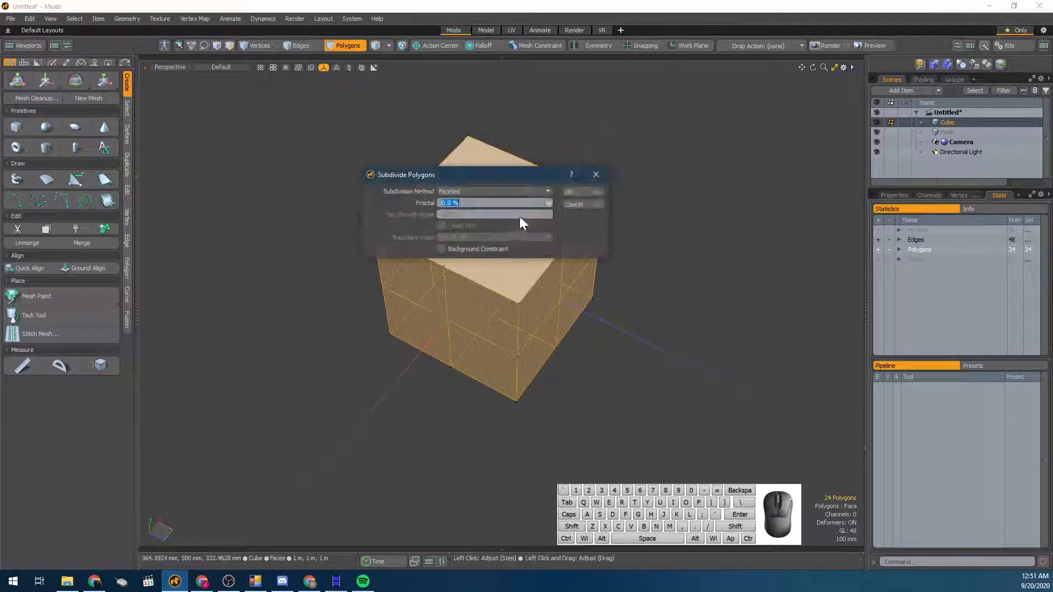
left_click(572, 191)
key("shift+d")
left_click(571, 192)
Select the central four-by-four block of polygons on the cube's top face
left_click_drag(548, 199, 477, 229, "alt")
key("2")
key("3")
left_click(476, 197)
left_click(493, 233, "shift")
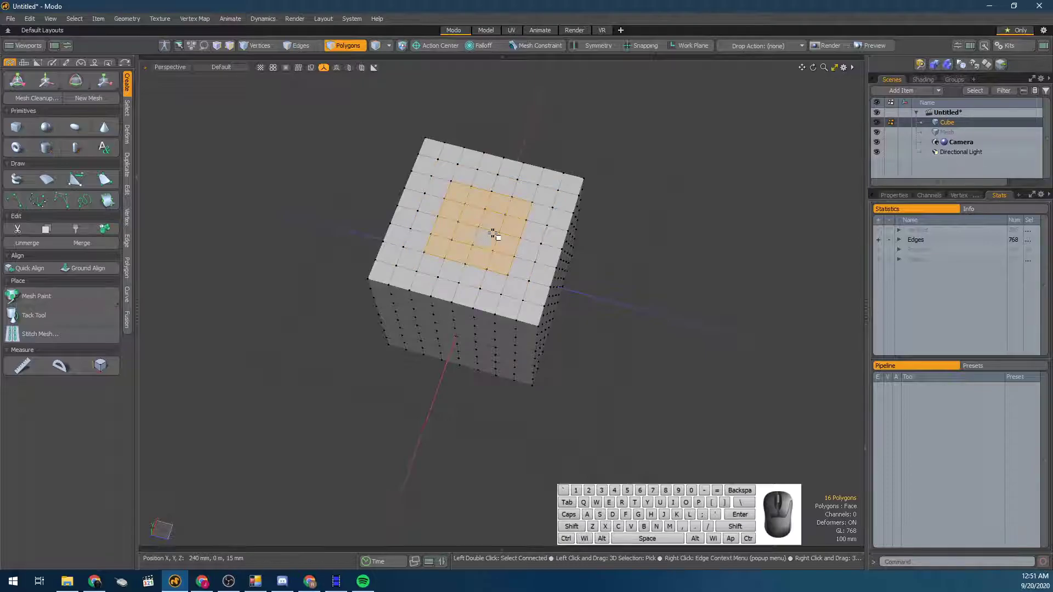
scroll(494, 234, "up", 3)
Convert the polygon selection into a selection of only the block's outer border vertices
left_click(128, 134)
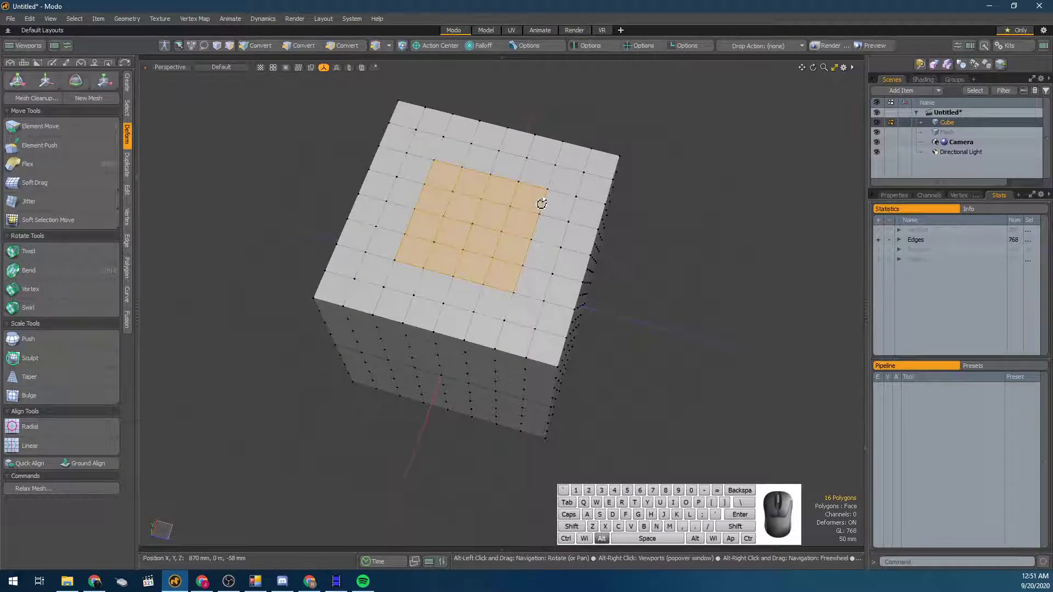
key("alt+1")
left_click_drag(472, 219, 495, 242, "alt")
left_click_drag(496, 292, 521, 268, "ctrl")
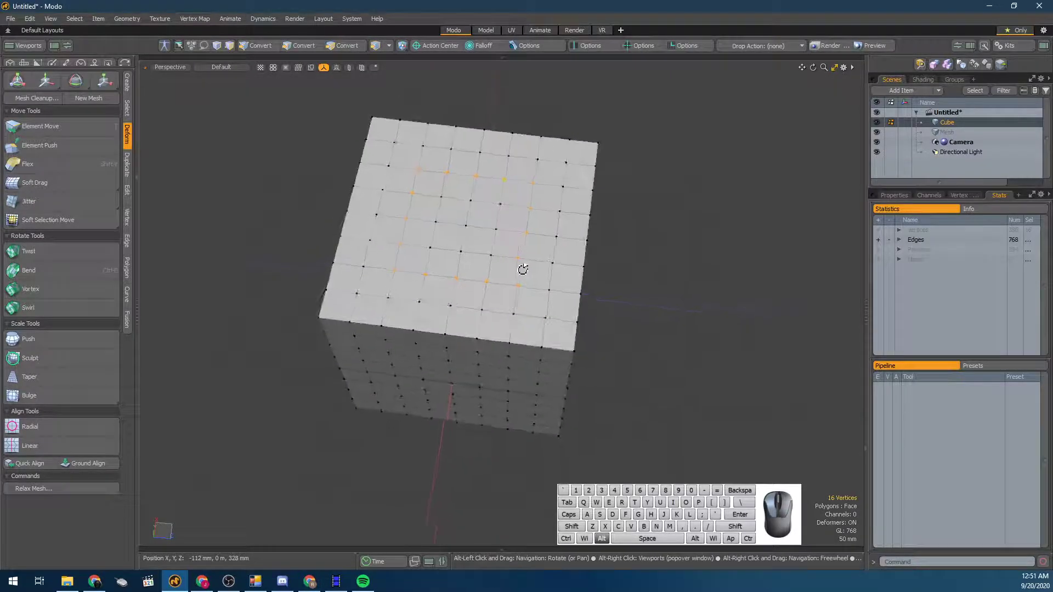
Align the border vertices into a circle with Radial Align in Circle mode, and adjust its radius and rotation
left_click(30, 427)
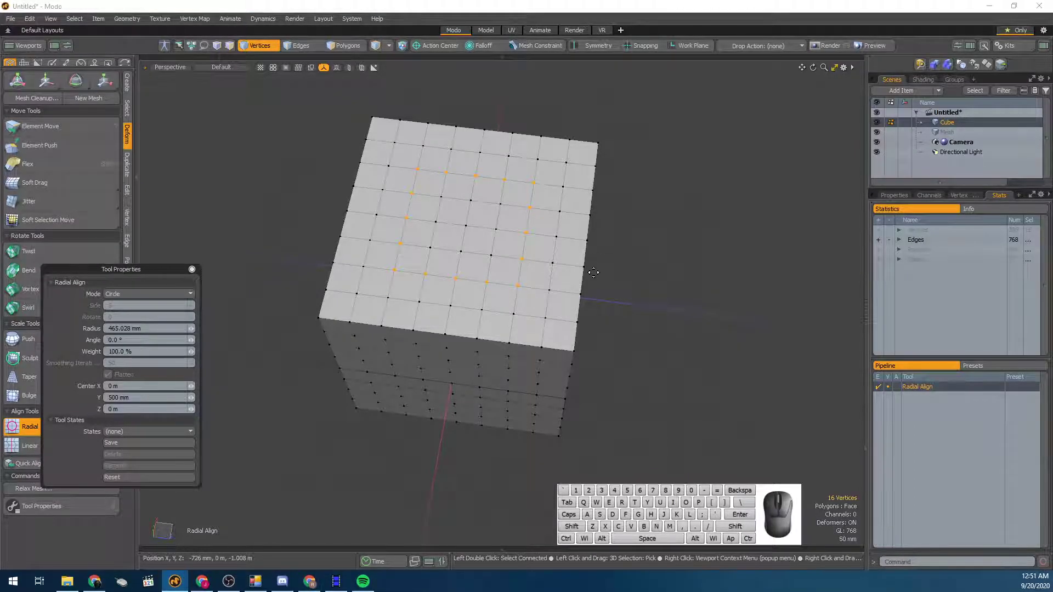
left_click(465, 228)
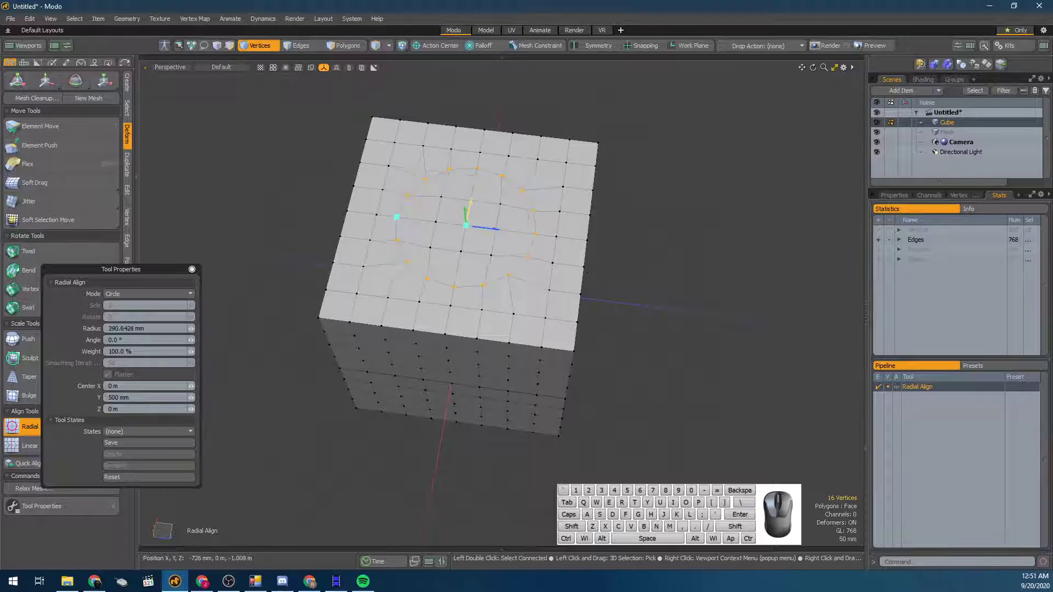
left_click_drag(466, 228, 461, 287, "alt")
left_click_drag(468, 245, 442, 216)
left_click(431, 265)
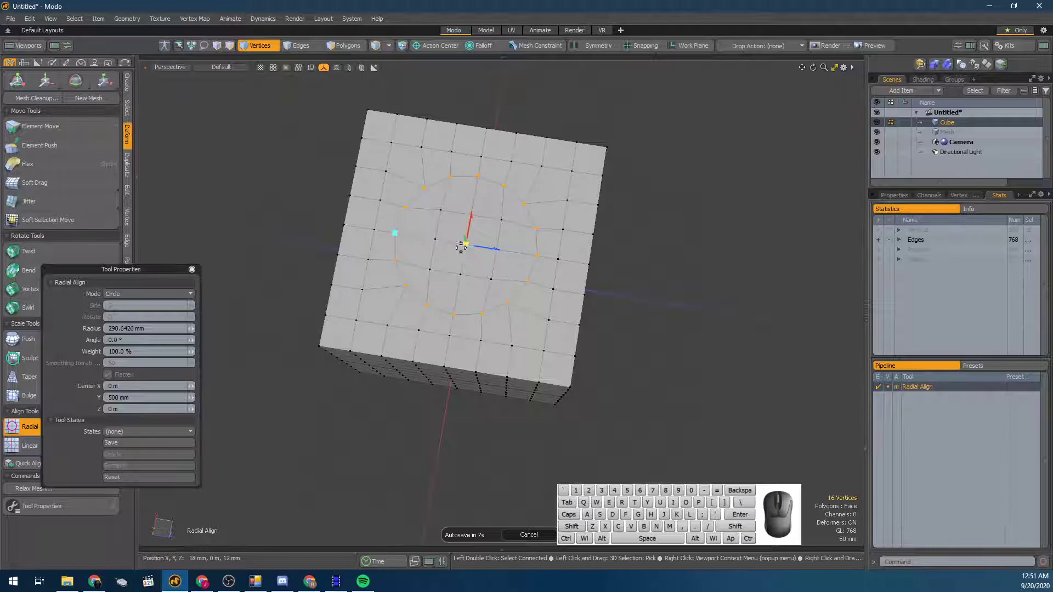
left_click_drag(393, 234, 427, 243)
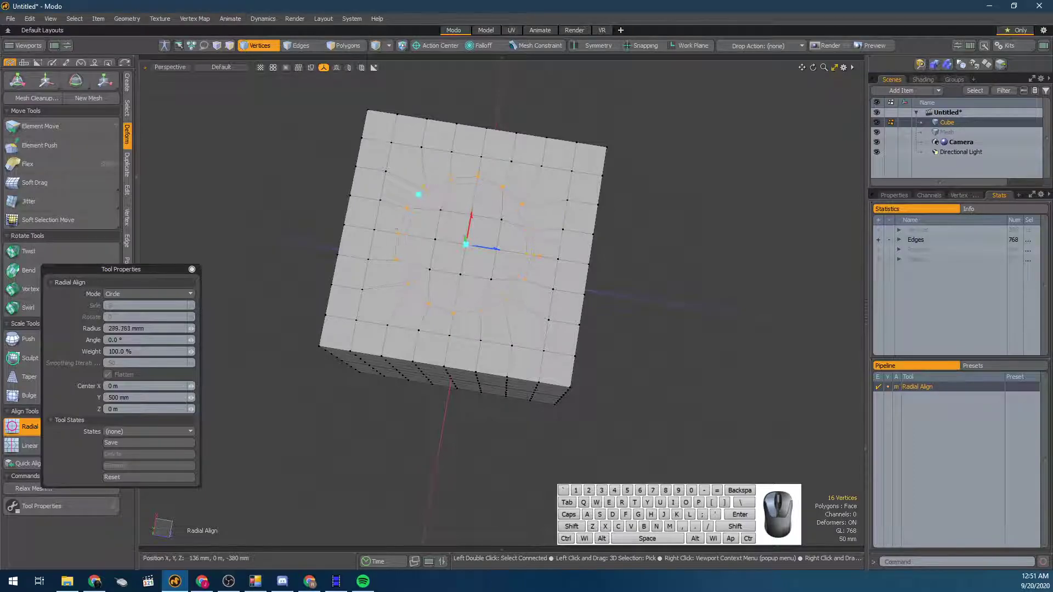
left_click_drag(409, 187, 411, 190)
Extrude the circular block of top polygons upward into a cylinder with the Bevel tool
left_click_drag(499, 267, 460, 191, "alt")
key("3")
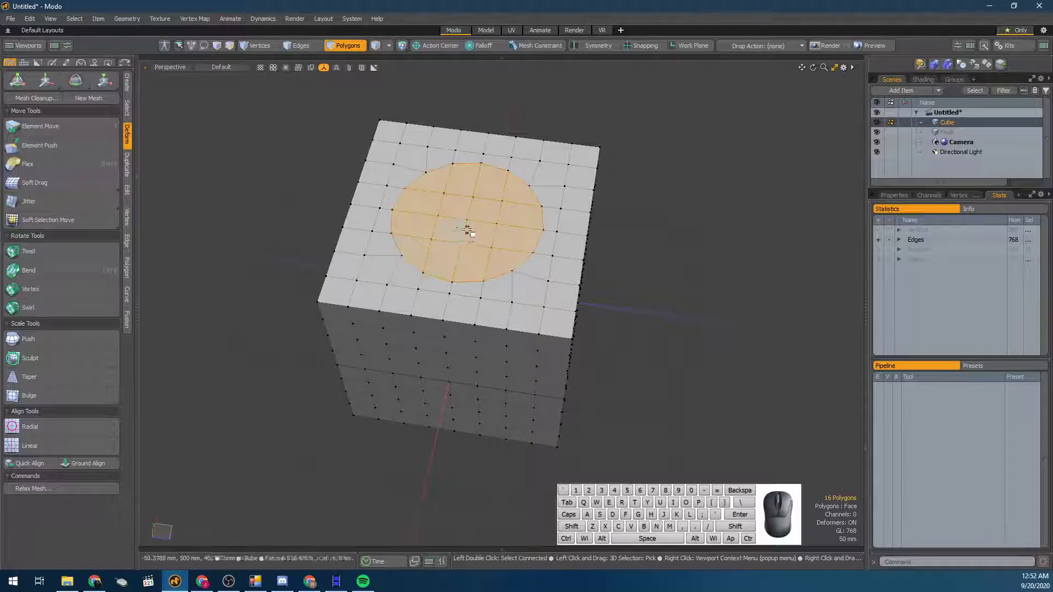
key("b")
left_click_drag(466, 195, 470, 112)
key("space")
left_click(622, 318)
left_click_drag(622, 318, 570, 218, "alt")
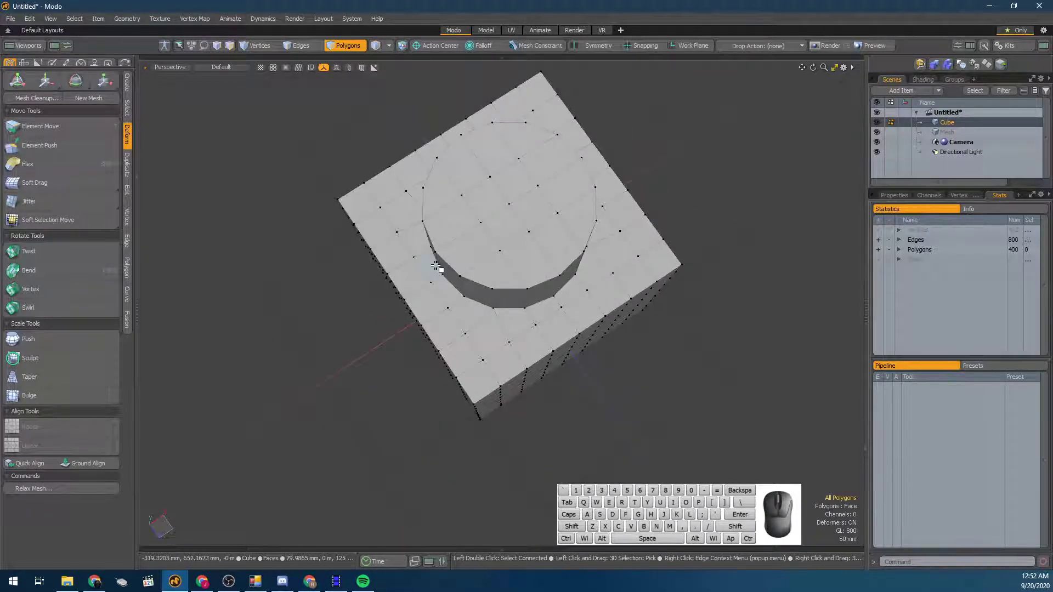
Examine the cylinder's polygons and the evenly divided mesh around its base
scroll(458, 251, "up", 5)
scroll(457, 281, "down", 3)
left_click_drag(458, 281, 557, 299, "alt")
left_click_drag(594, 347, 577, 252, "alt")
mouse_move(524, 364)
left_mouse_down("alt")
mouse_move(510, 387)
mouse_move(540, 357)
mouse_move(508, 291)
mouse_move(524, 364)
left_mouse_up("alt")
key("2")
left_click_drag(462, 249, 441, 204, "alt")
key("3")
key("2")
key("3")
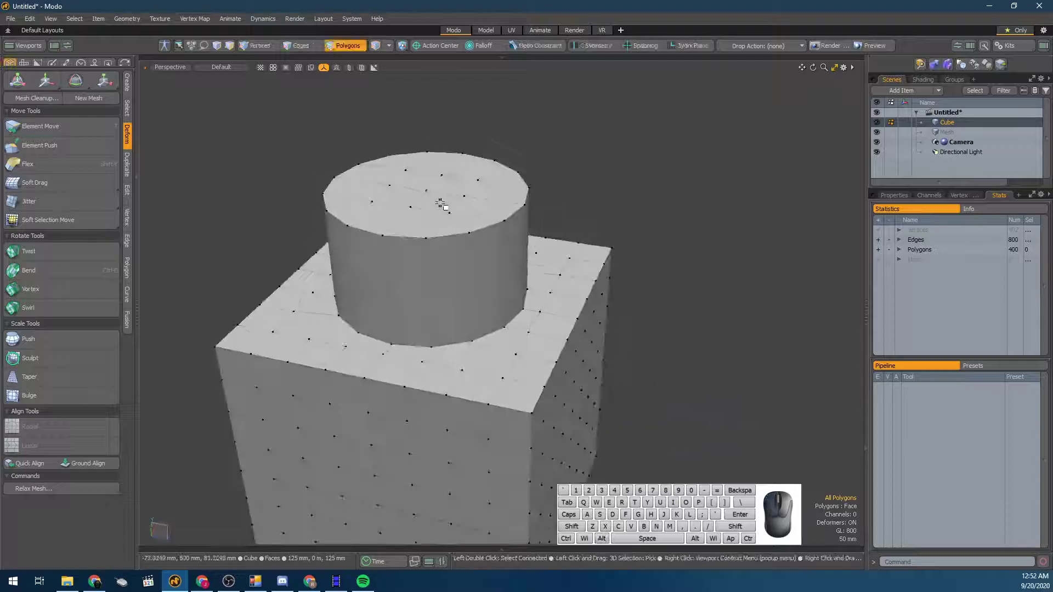
Select six neighbouring vertices on one side of the cylinder, three on the top rim and three at the base
left_click_drag(461, 242, 570, 379, "alt")
left_click_drag(533, 293, 515, 277, "alt")
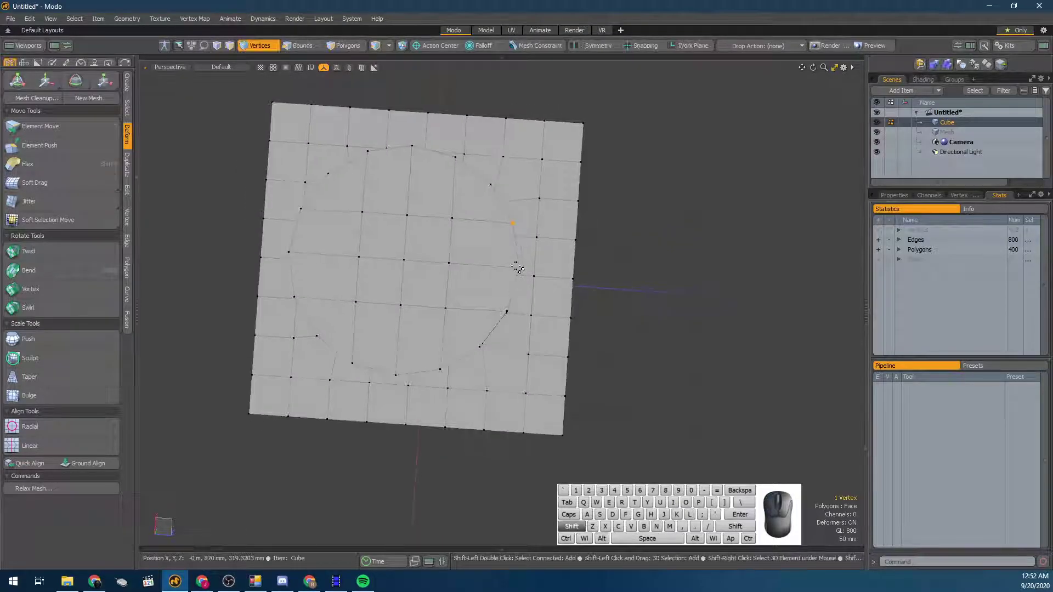
left_click(503, 314, "shift")
left_click_drag(500, 313, 523, 252, "alt")
left_click(524, 250, "shift")
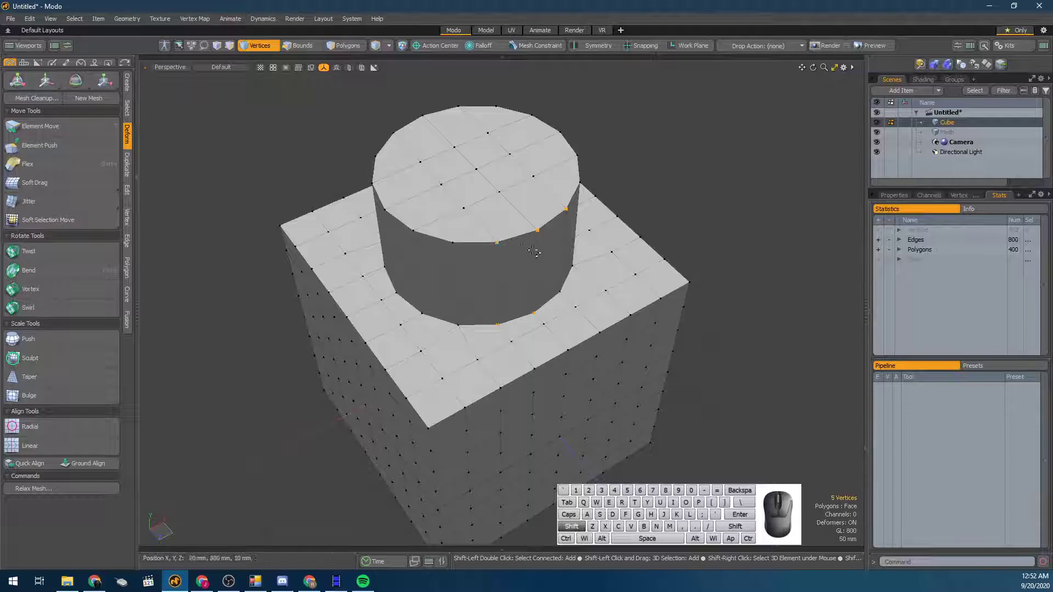
left_click_drag(563, 290, 587, 301, "alt")
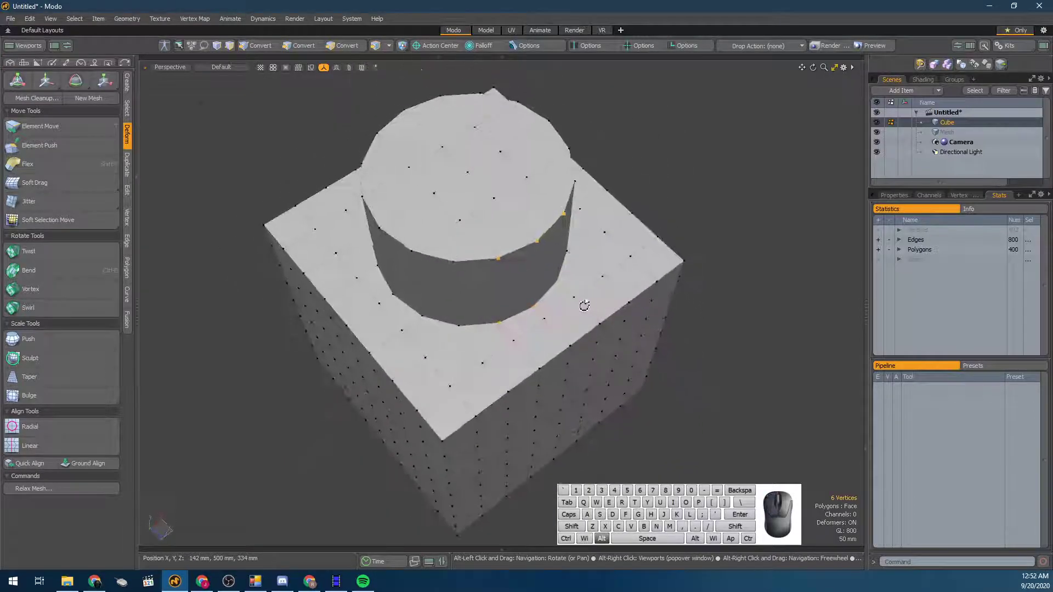
Try to straighten the six selected cylinder vertices with Linear Align in Line mode with Uniform on
left_click(35, 441)
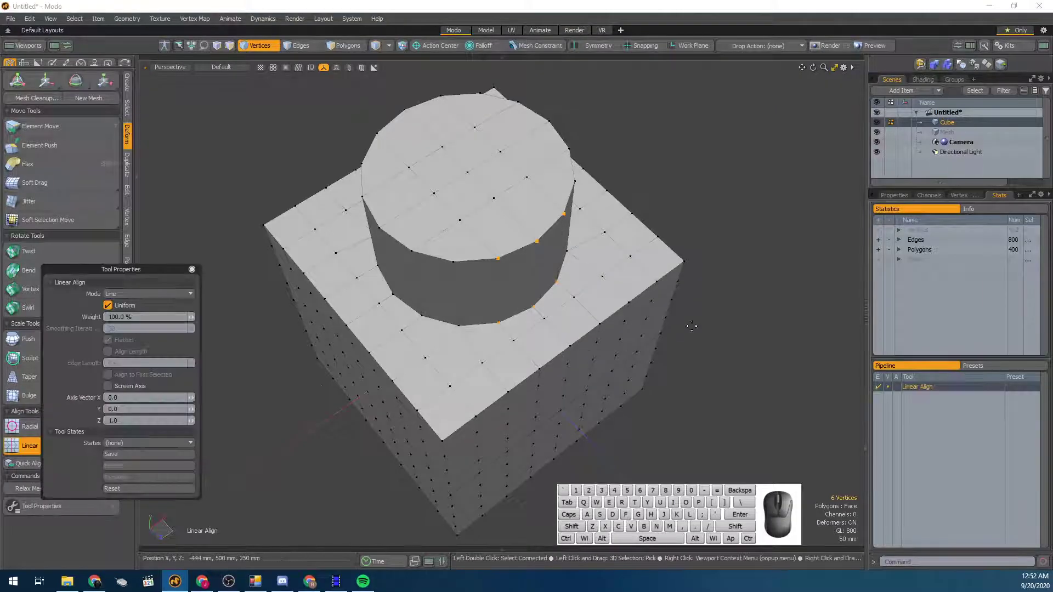
left_click_drag(614, 324, 499, 344)
key("q")
Try Linear Align again on the cylinder's vertices and undo the last changes
left_click_drag(400, 348, 545, 150, "alt")
left_click(65, 443)
left_click(585, 186)
scroll(505, 249, "up", 3)
key("ctrl+z")
key("ctrl+z")
Show the model in four views at once and frame the three selected vertices on the cylinder's front top rim
left_click_drag(554, 237, 556, 211, "alt")
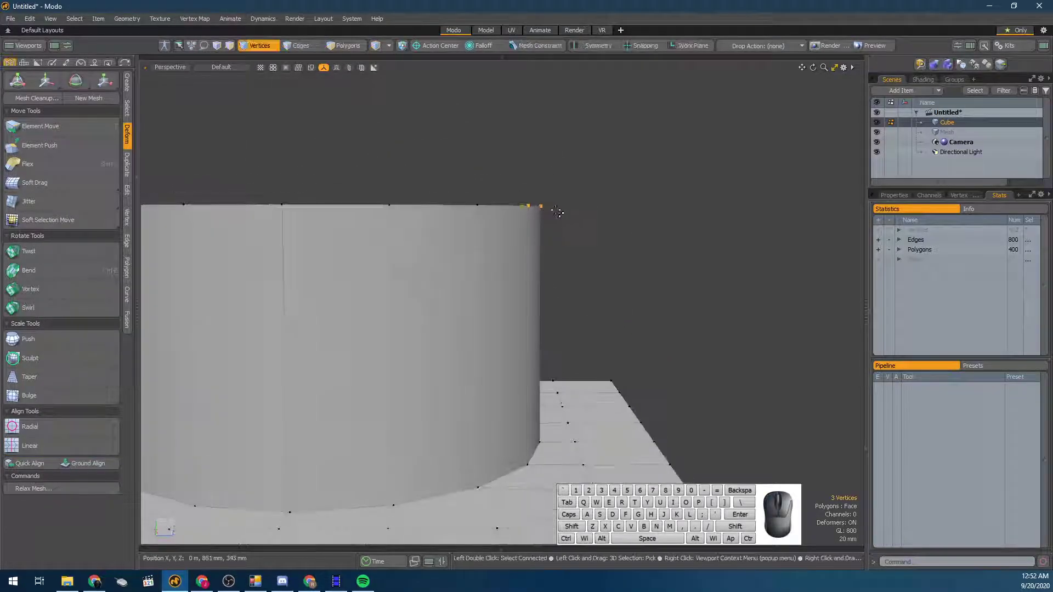
key("KP_0")
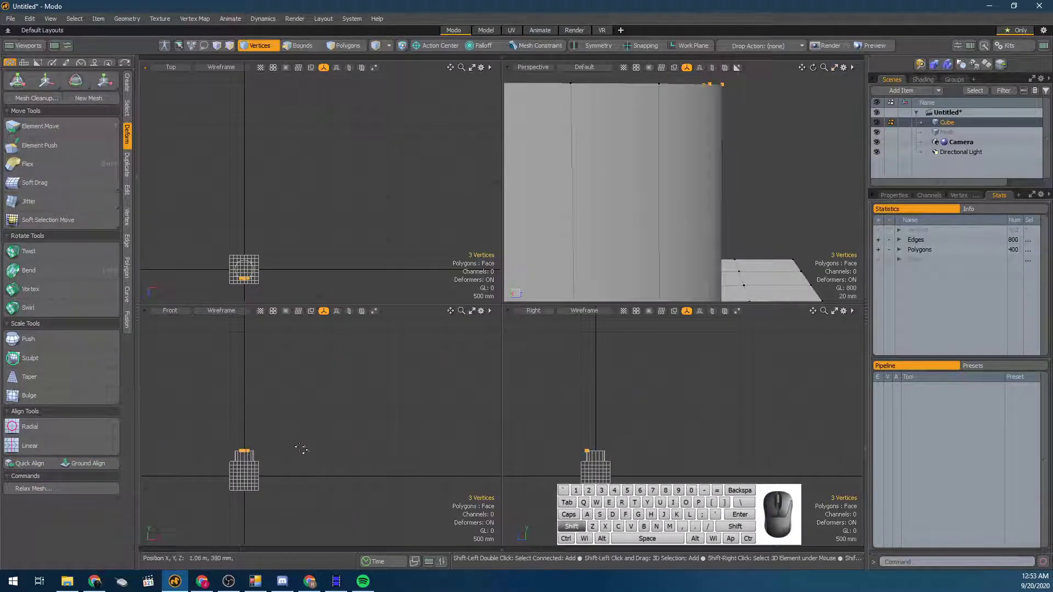
key("shift+a")
key("shift+a")
scroll(704, 443, "down", 5)
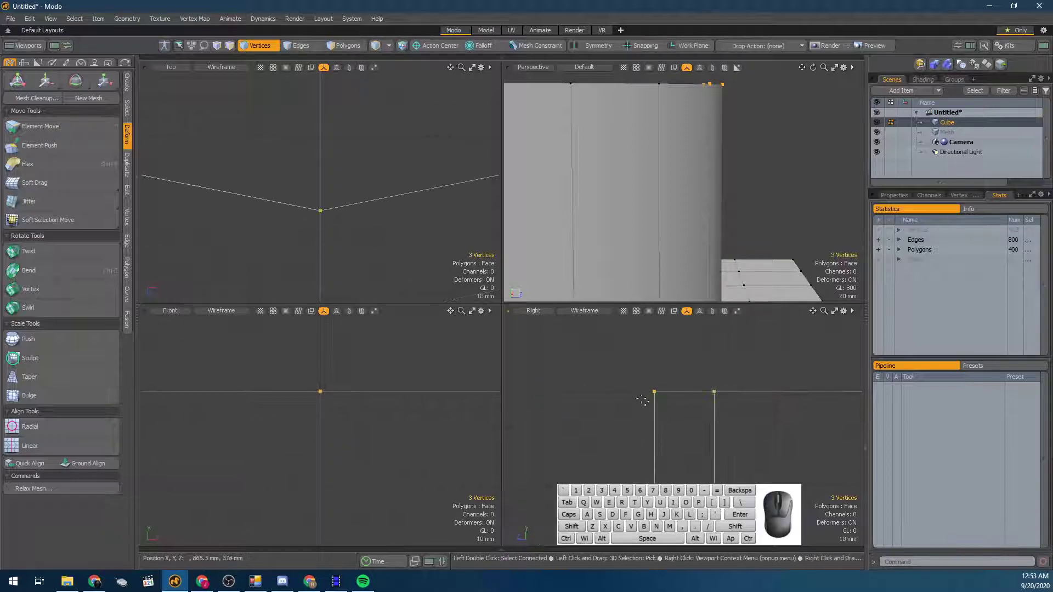
scroll(725, 393, "down", 5)
scroll(721, 176, "down", 3)
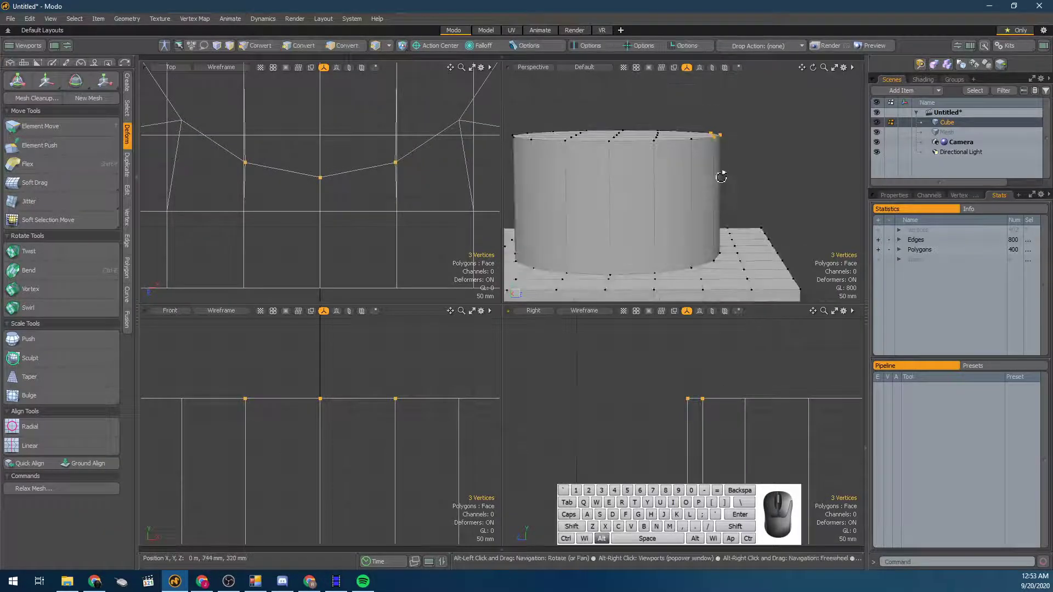
left_click_drag(721, 176, 730, 245, "alt")
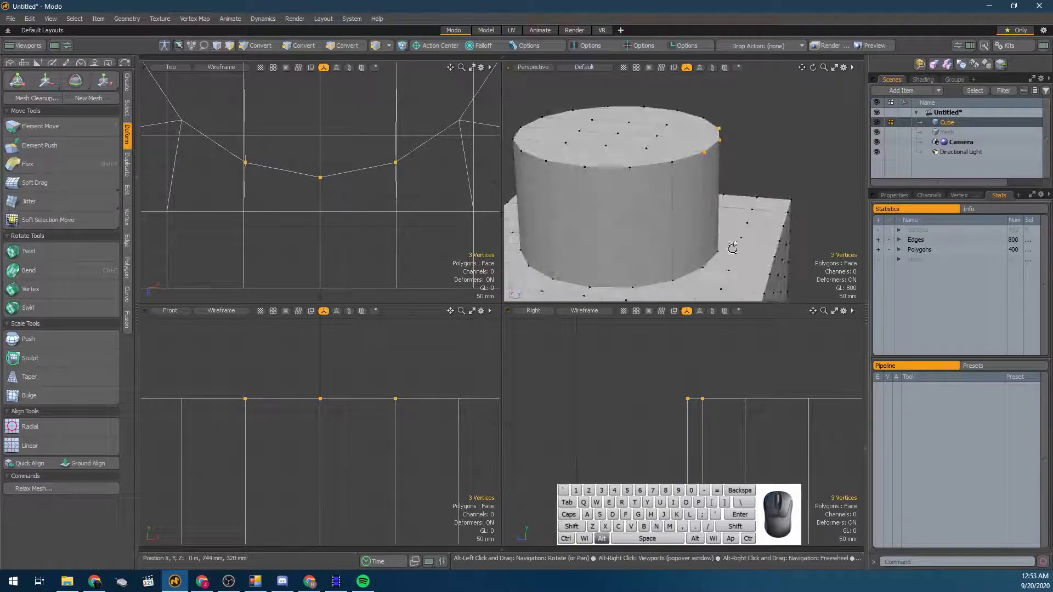
Try Linear Align on the three front rim vertices and undo the alignment
left_click(80, 440)
left_click(700, 415)
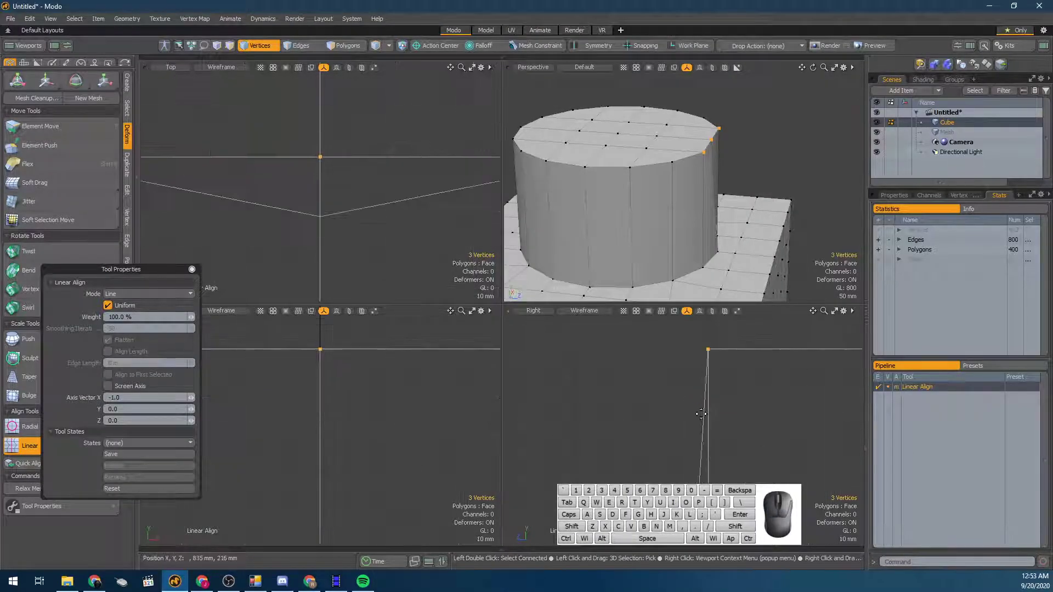
left_click_drag(728, 365, 665, 416, "alt+shift")
key("ctrl+z")
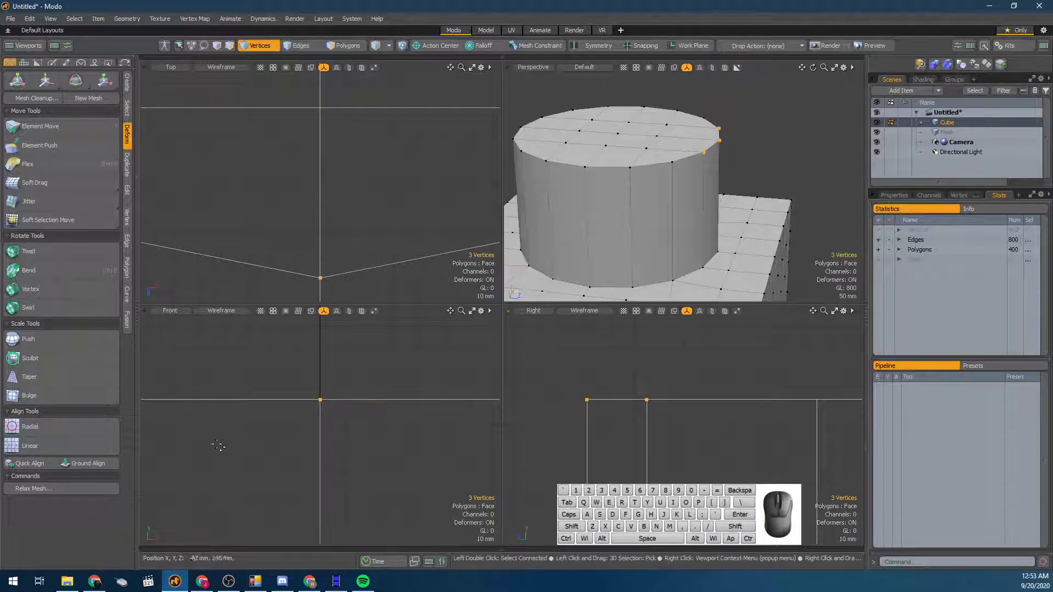
Straighten the three front rim vertices with Linear Align in Line mode with Uniform on
left_click(44, 444)
left_click(650, 442)
left_click_drag(649, 442, 601, 278, "alt")
scroll(627, 378, "down", 5)
left_click_drag(627, 379, 679, 449, "alt")
scroll(680, 449, "down", 3)
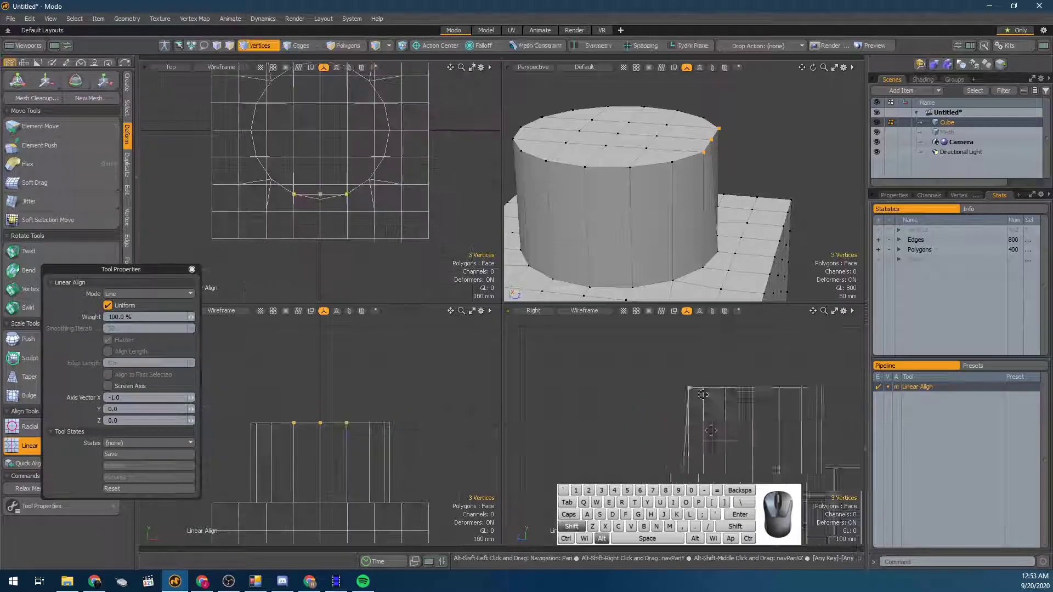
key("space")
Select the three matching vertices at the cylinder's base, below the straightened rim section, and straighten them with Linear Align
left_click_drag(709, 263, 653, 291, "alt")
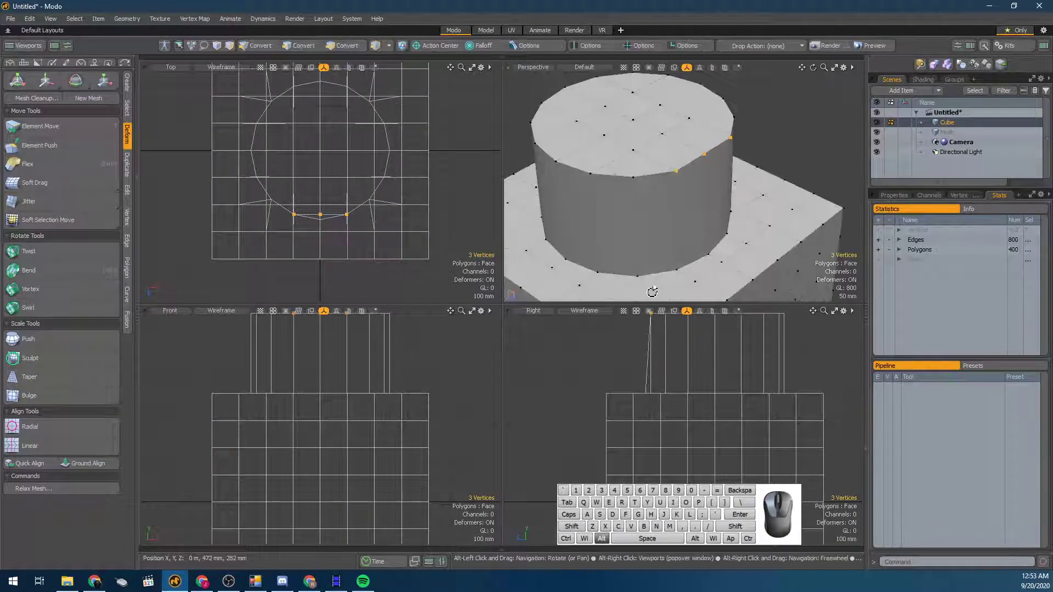
left_click(678, 269)
left_click(707, 256, "shift")
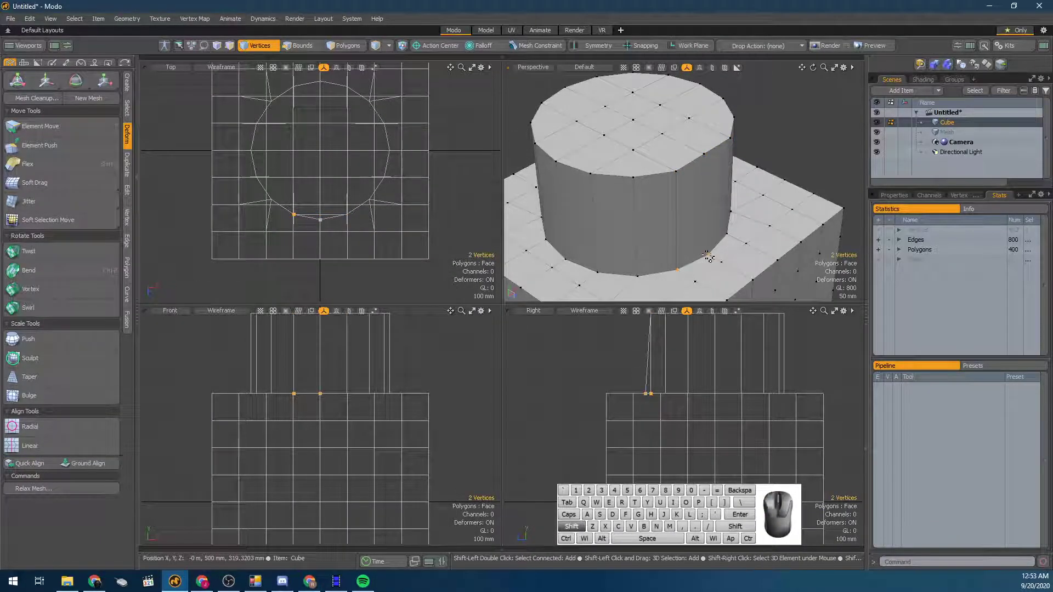
left_click(729, 236, "shift")
left_click_drag(729, 236, 571, 273, "alt")
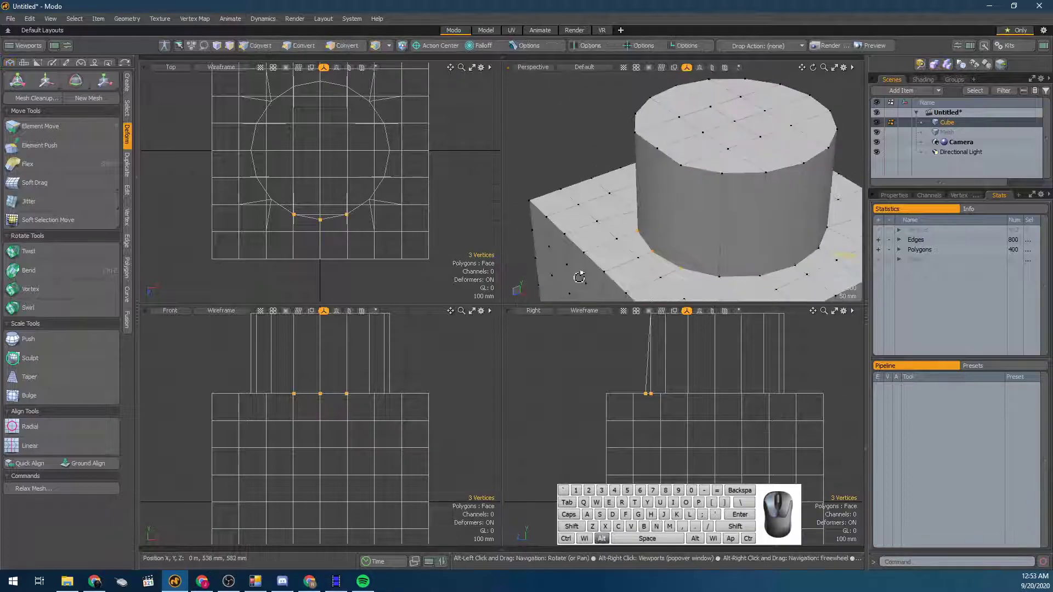
left_click(58, 445)
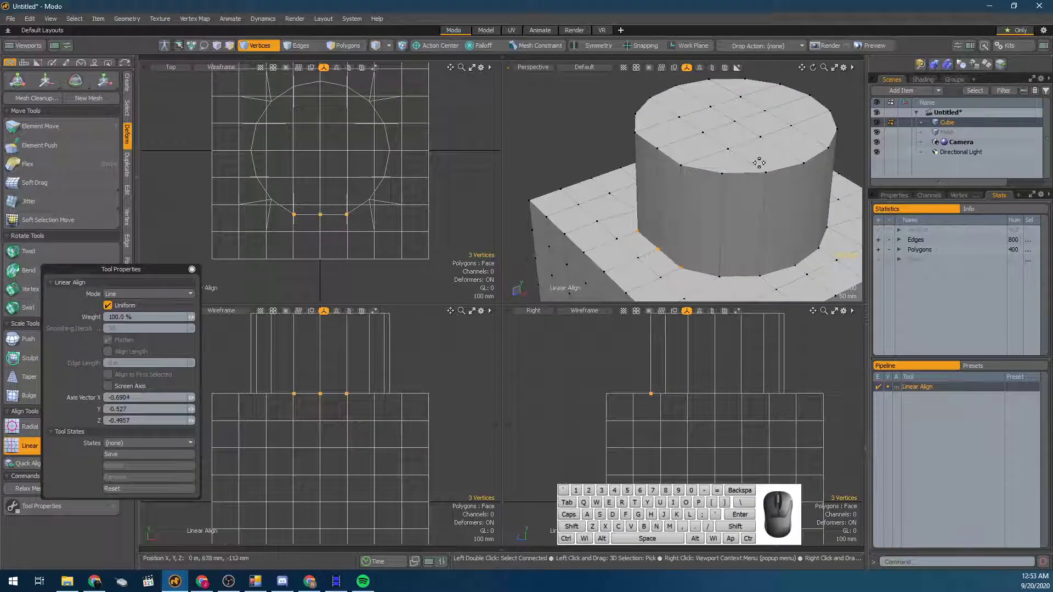
left_click_drag(731, 242, 653, 165, "alt")
key("space")
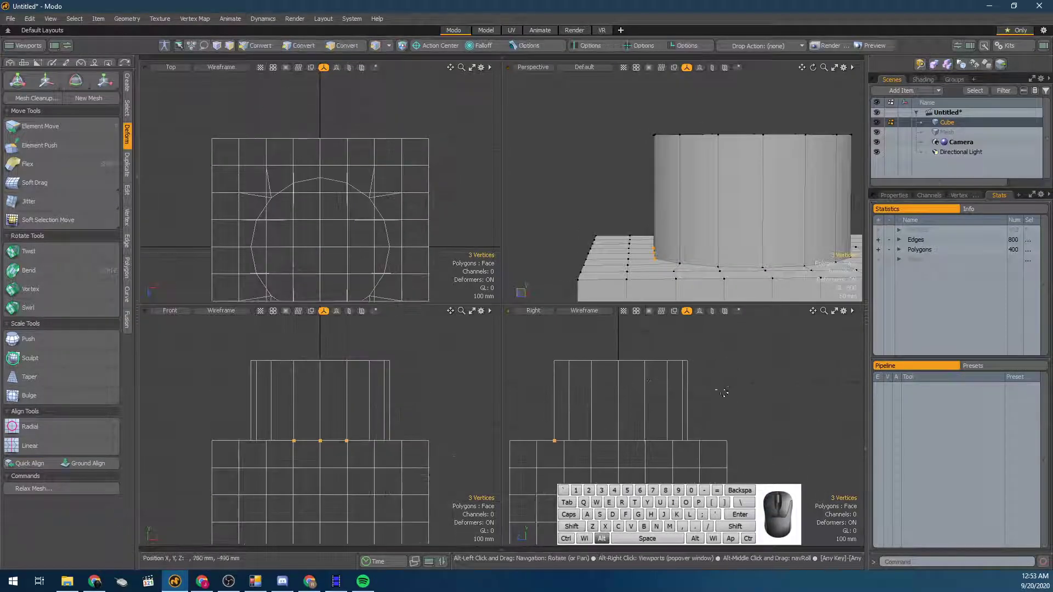
Straighten the three top rim vertices on the cylinder's positive X side with Linear Align
left_click_drag(750, 202, 763, 155, "alt")
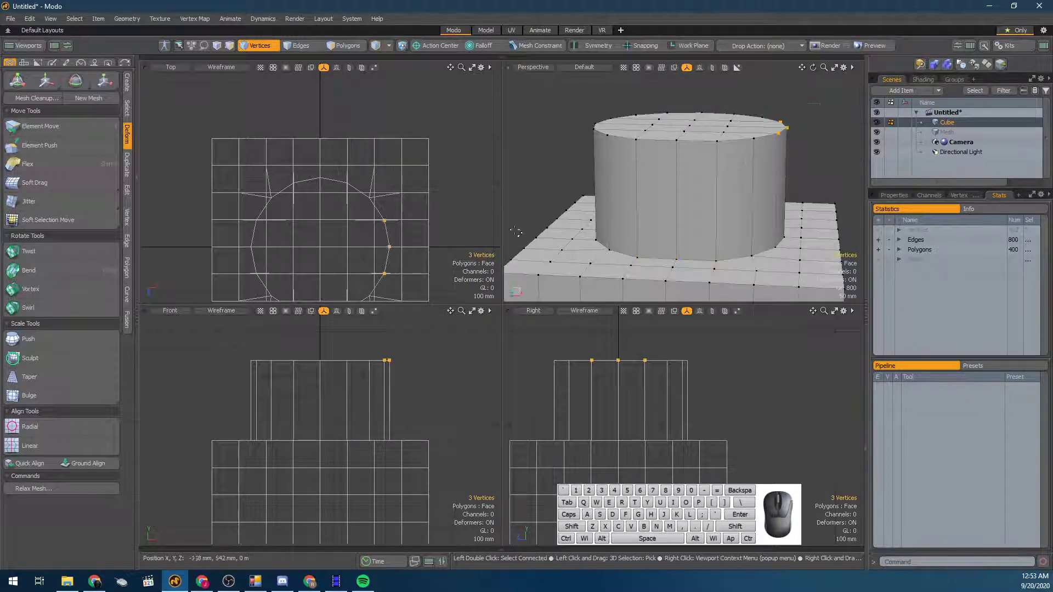
left_click(44, 444)
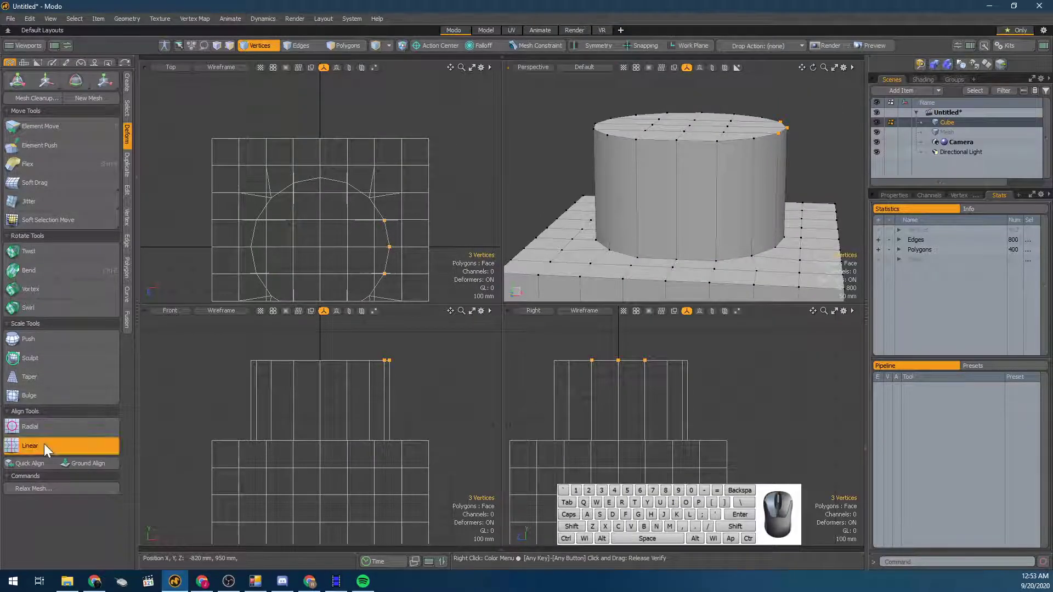
left_click_drag(782, 160, 646, 160, "alt")
key("space")
Select the three top rim vertices on the negative X side and straighten them with Linear Align at 90% weight
right_click_drag(557, 105, 596, 153)
left_click(64, 445)
left_click_drag(630, 159, 665, 144, "alt")
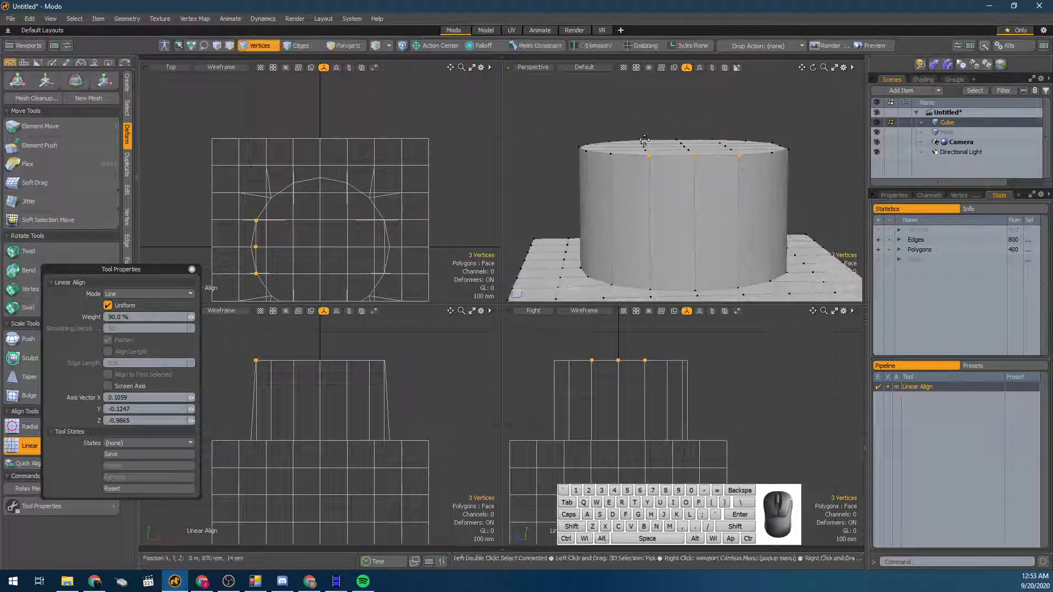
key("space")
Select the three top rim vertices on the cylinder's back side and straighten them with Linear Align at 90% weight
right_click_drag(557, 135, 601, 166)
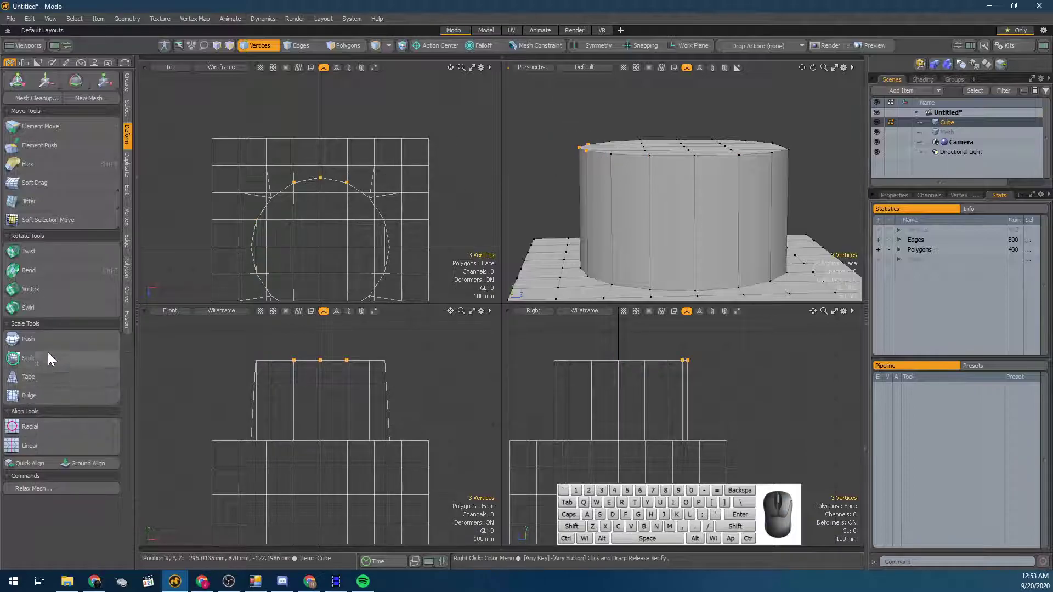
left_click(61, 438)
key("Escape")
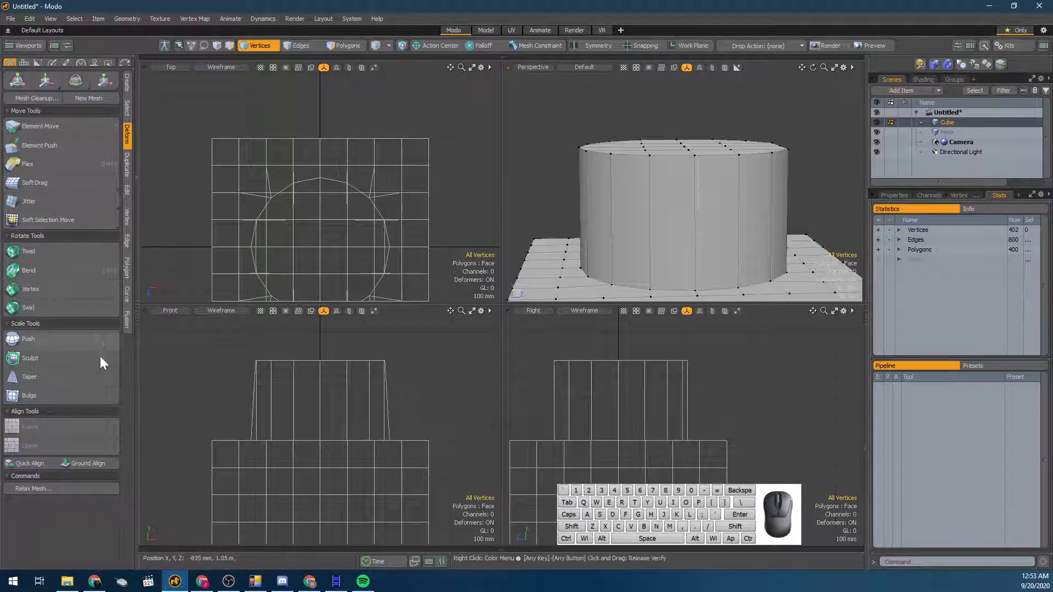
left_click(745, 187)
key("3")
key("ctrl+z")
key("ctrl+z")
left_click(91, 450)
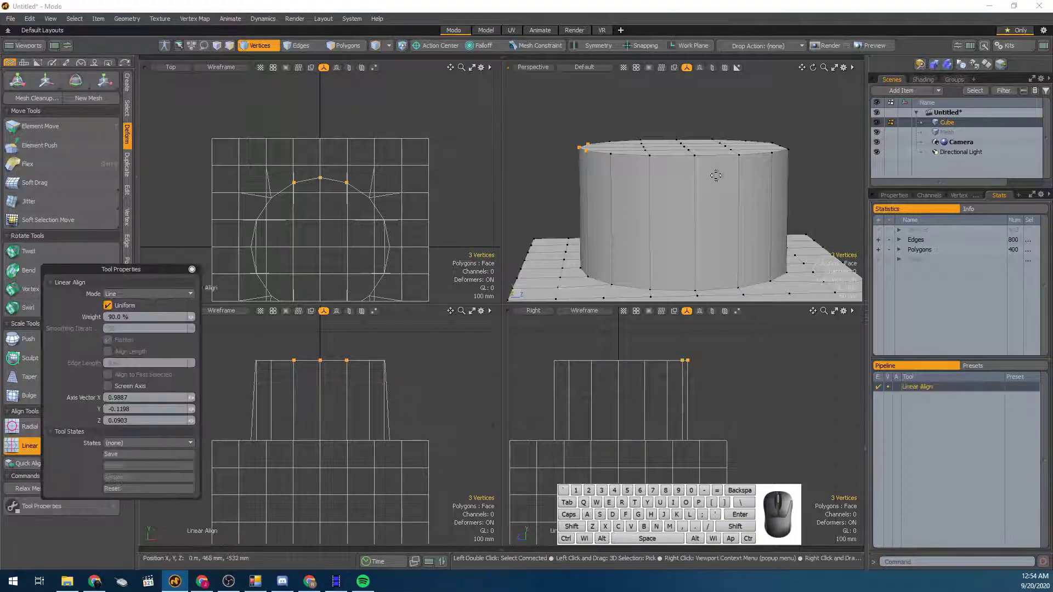
left_click_drag(664, 163, 680, 224, "alt")
key("Escape")
Switch to edge selection with the whole cylinder and cube top in view
left_click_drag(696, 176, 834, 214, "alt")
key("2")
scroll(822, 187, "down", 4)
left_click_drag(810, 166, 784, 113, "alt")
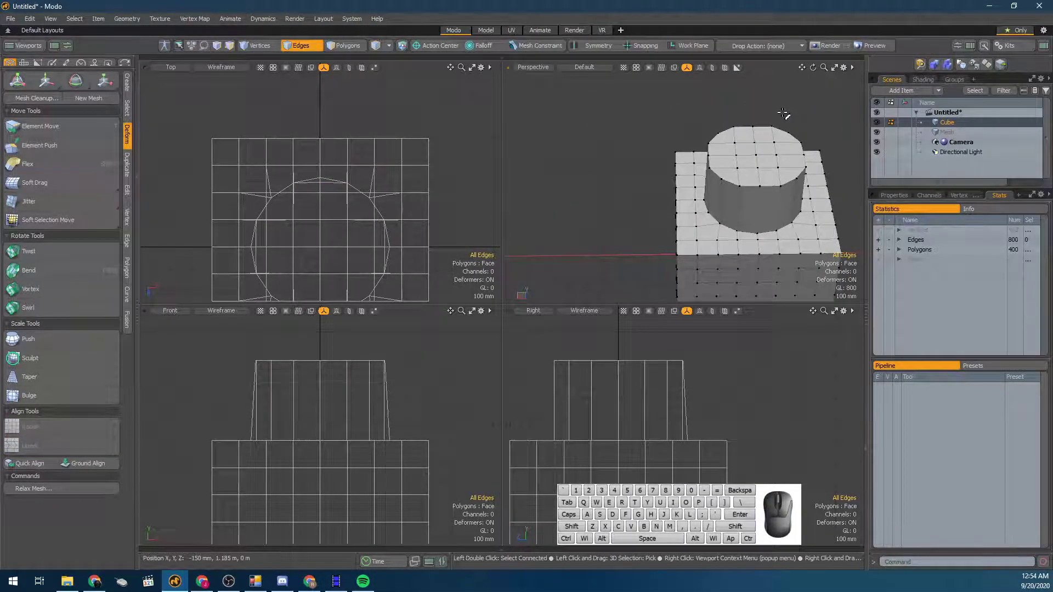